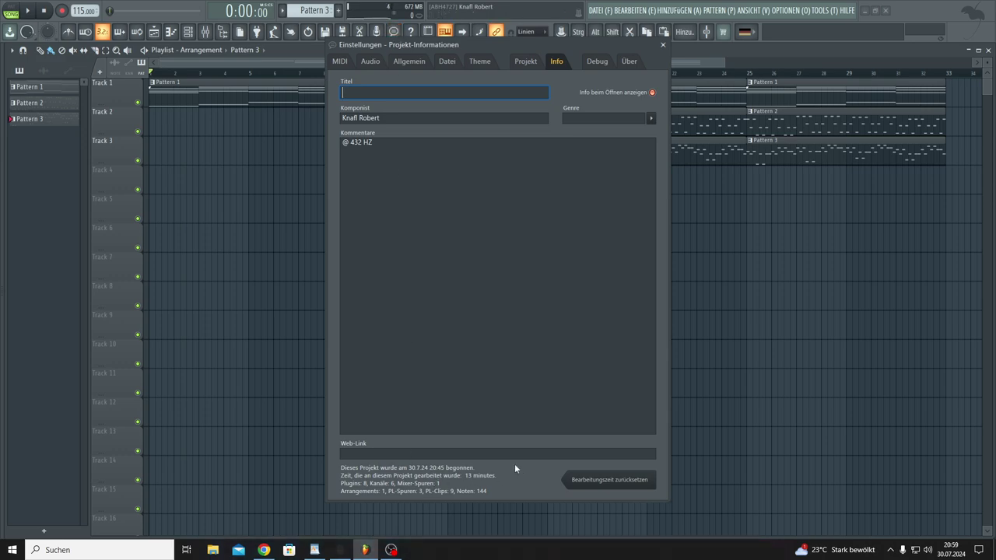
Dismiss the project information window and start playback of the arrangement.
click(216, 65)
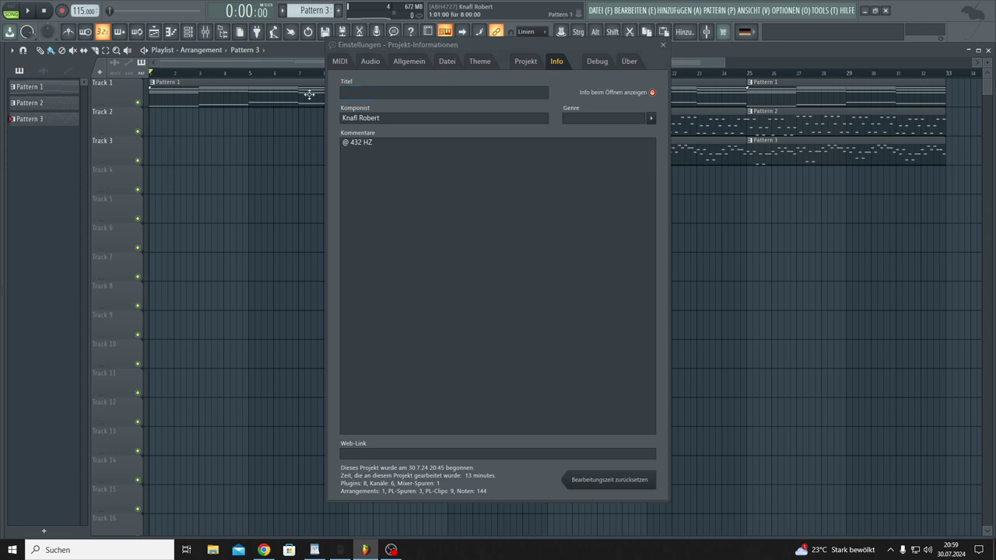
click(662, 46)
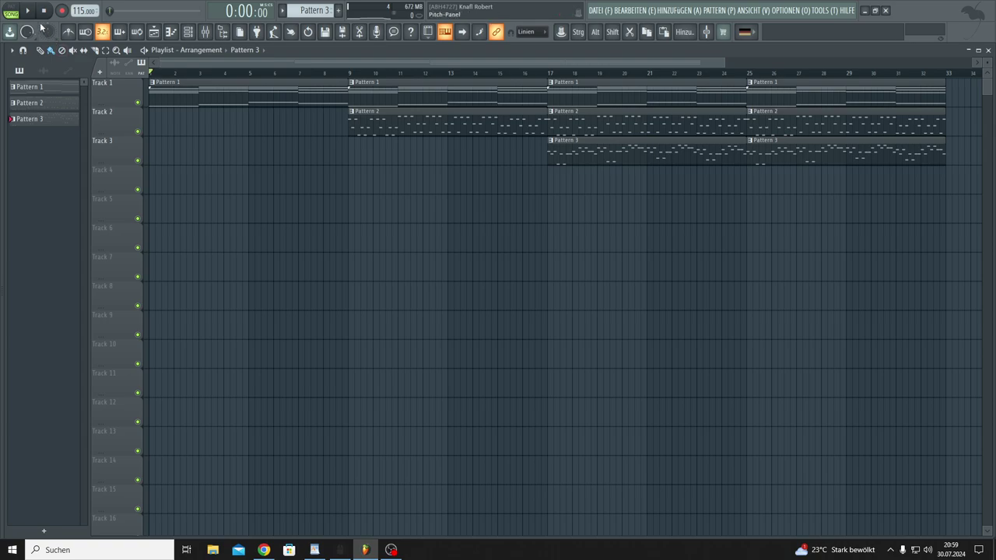
key(space)
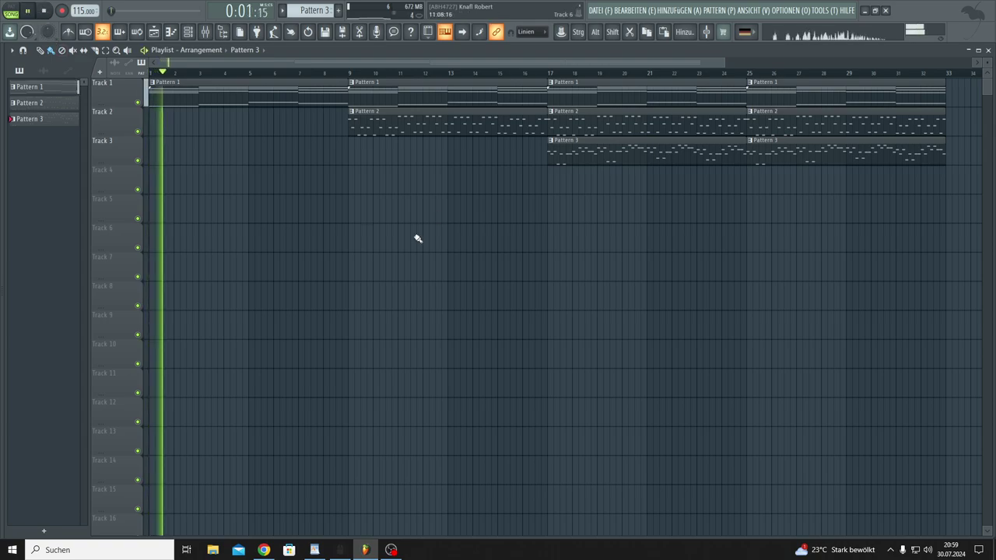
Select all clips on the three tracks from bar 17 to 33 and duplicate them eight times, extending the arrangement to bar 161.
drag(724, 62, 867, 133)
drag(829, 251, 528, 83)
key(ctrl+b)
key(ctrl+b)
key(ctrl+b)
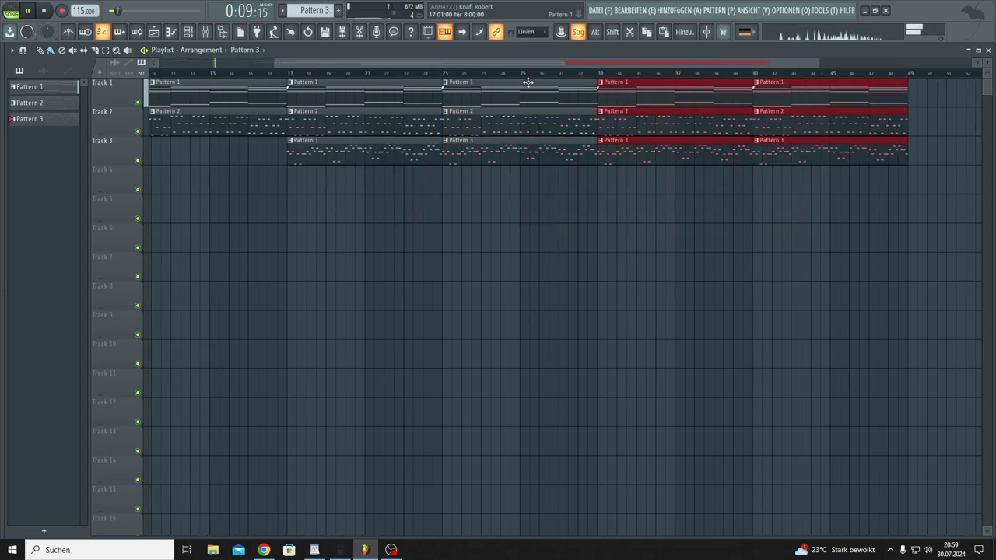
key(ctrl+b)
key(ctrl+b)
key(ctrl+b)
key(ctrl+b)
key(ctrl+b)
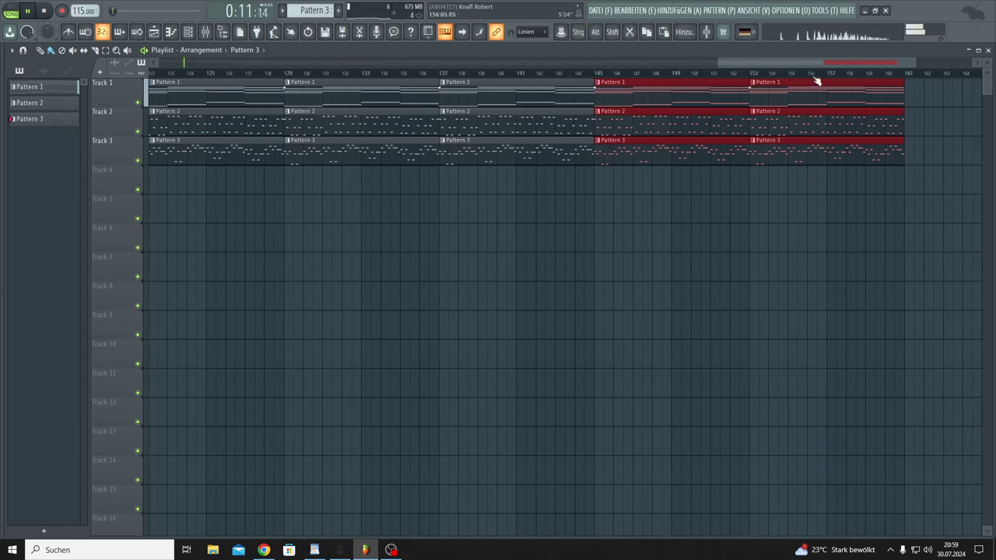
drag(718, 61, 159, 60)
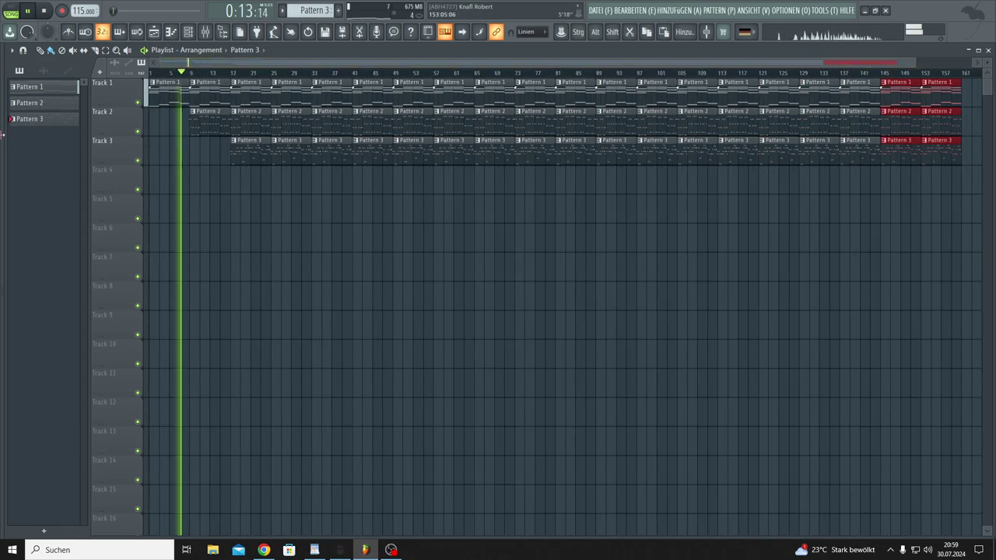
click(249, 229)
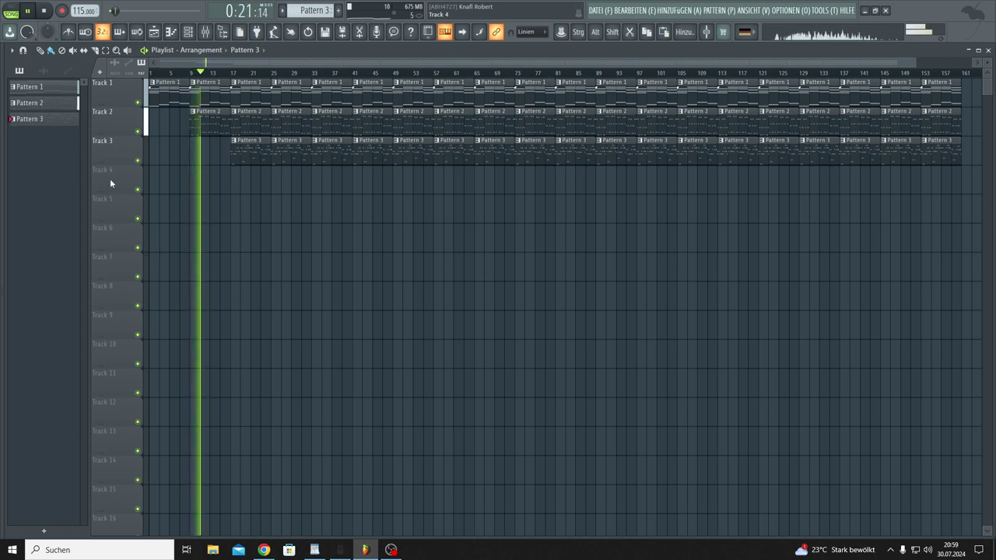
Show the Channel Rack and route Nexus, Nexus #5 and Nexus #6 to mixer tracks 1, 2 and 3.
click(191, 31)
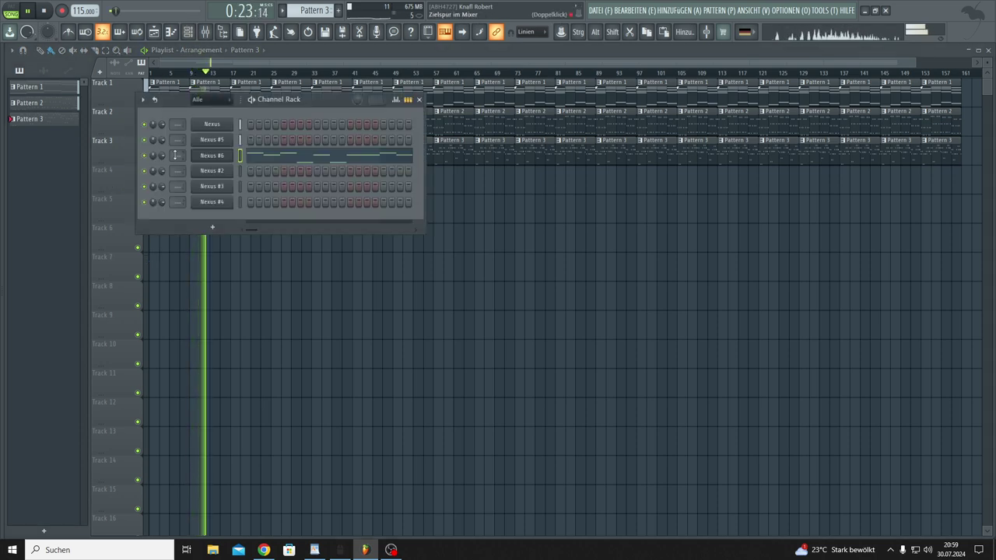
scroll(178, 124, up, 1)
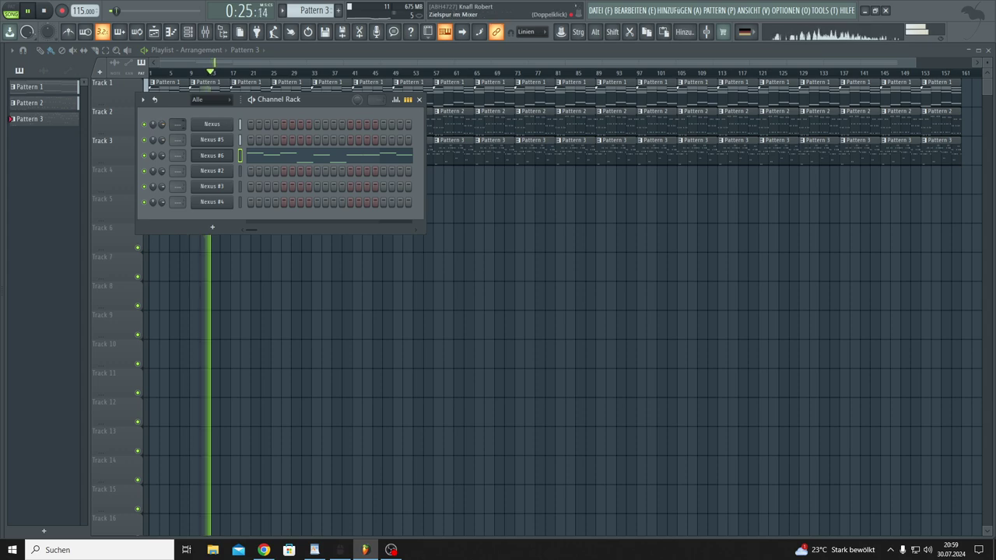
scroll(178, 140, up, 2)
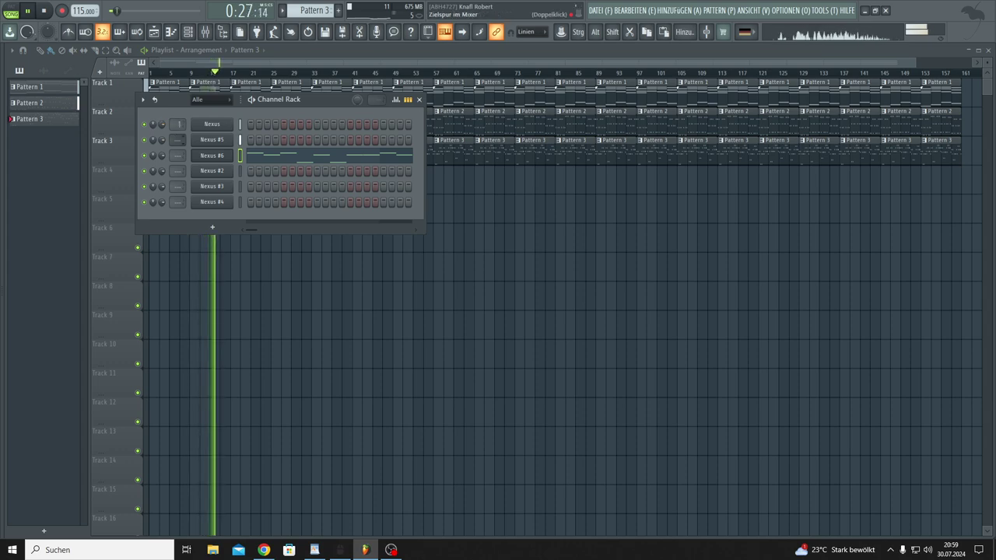
scroll(178, 155, up, 3)
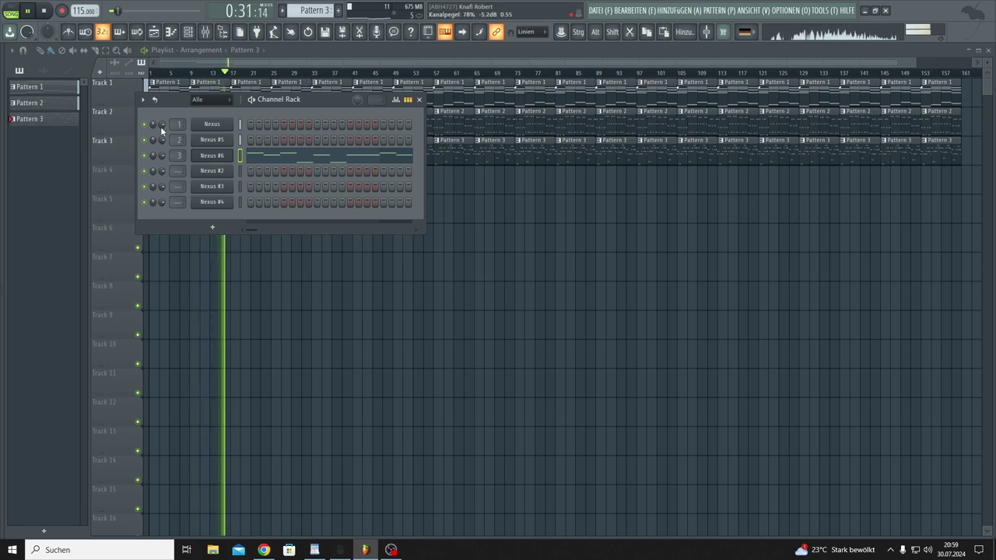
Balance the channel volumes in the Channel Rack during playback, including Nexus and Nexus #6, and hide the rack.
scroll(153, 155, down, 5)
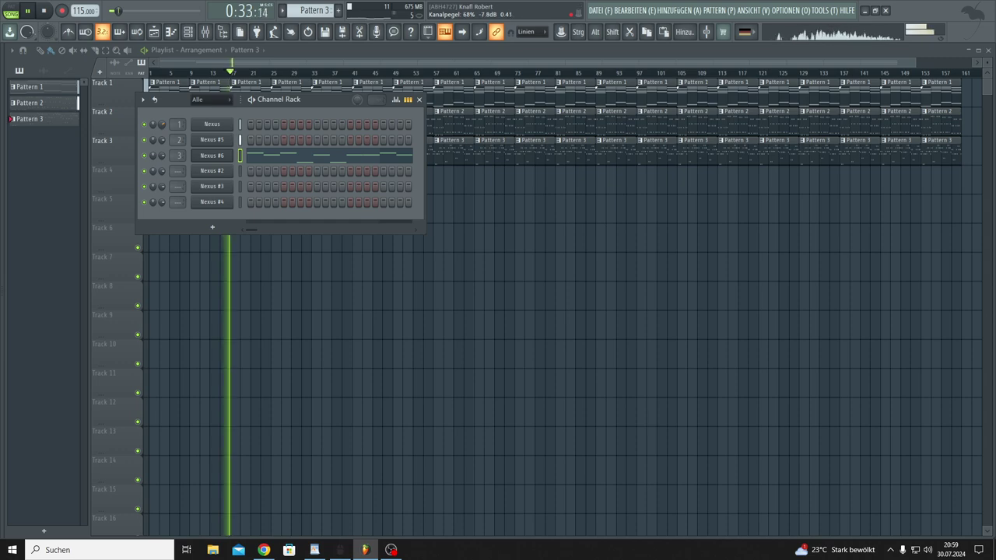
scroll(152, 156, up, 3)
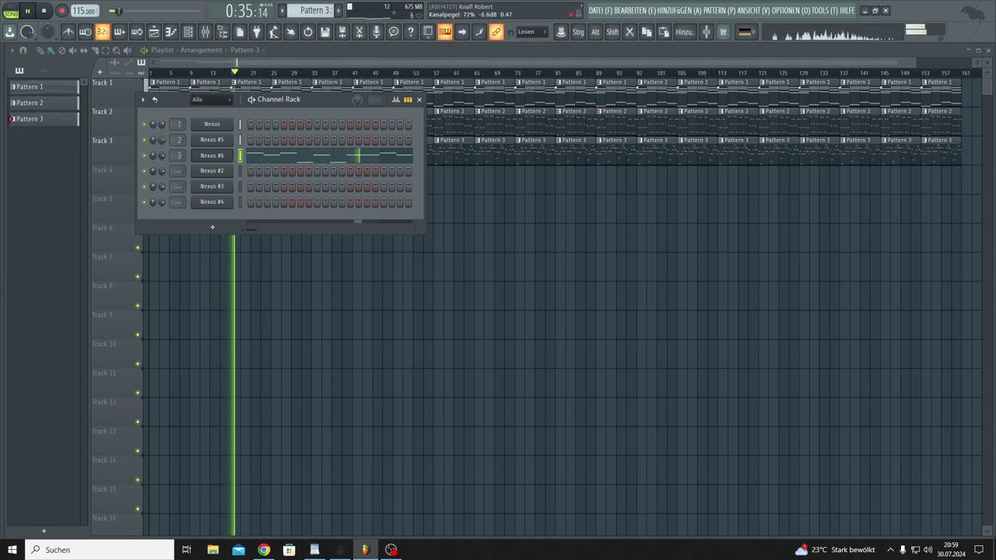
scroll(153, 156, up, 2)
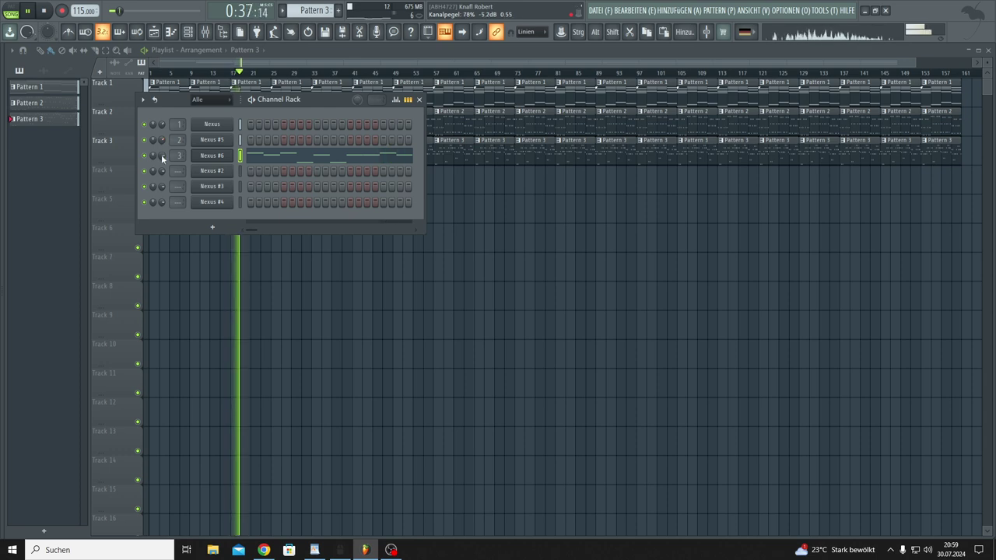
scroll(153, 156, down, 3)
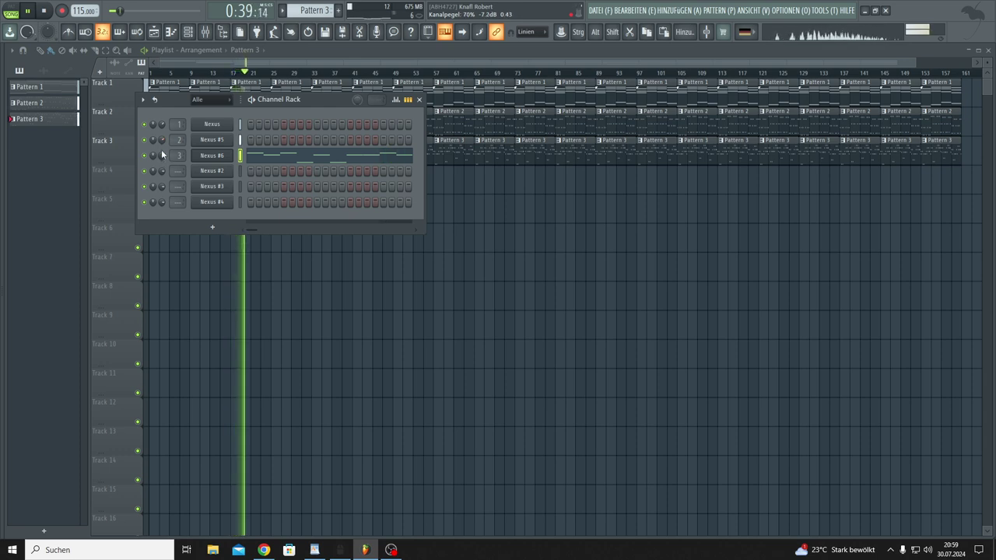
scroll(160, 139, down, 3)
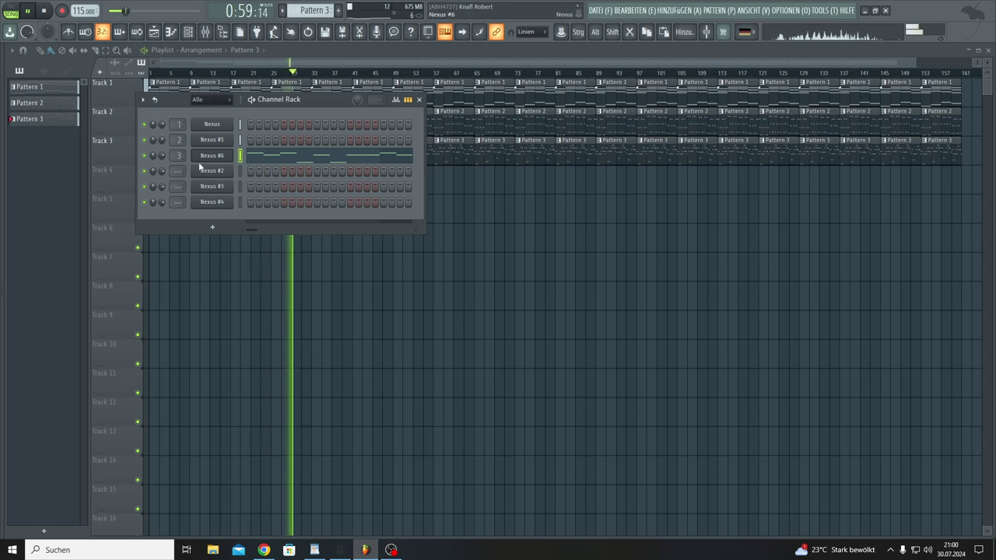
scroll(163, 158, up, 5)
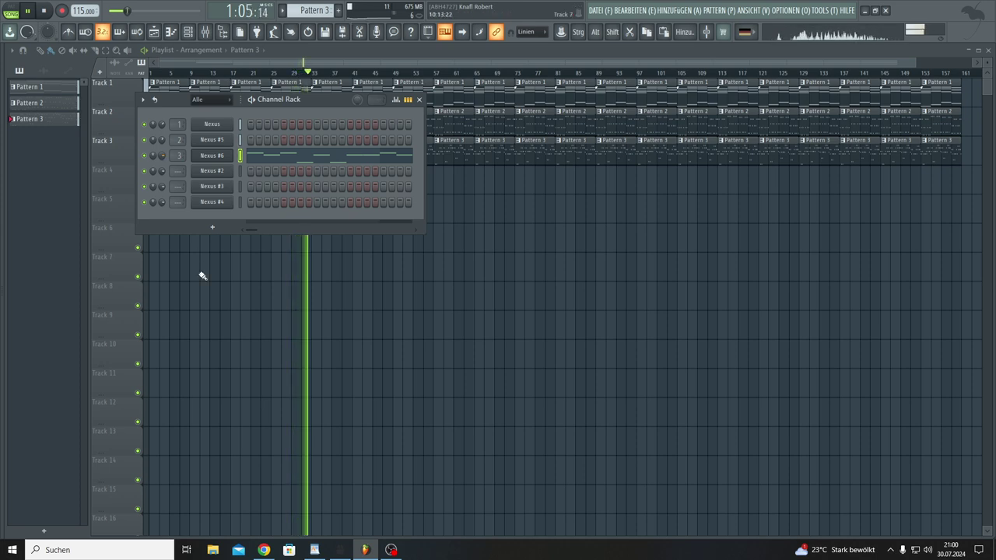
key(F6)
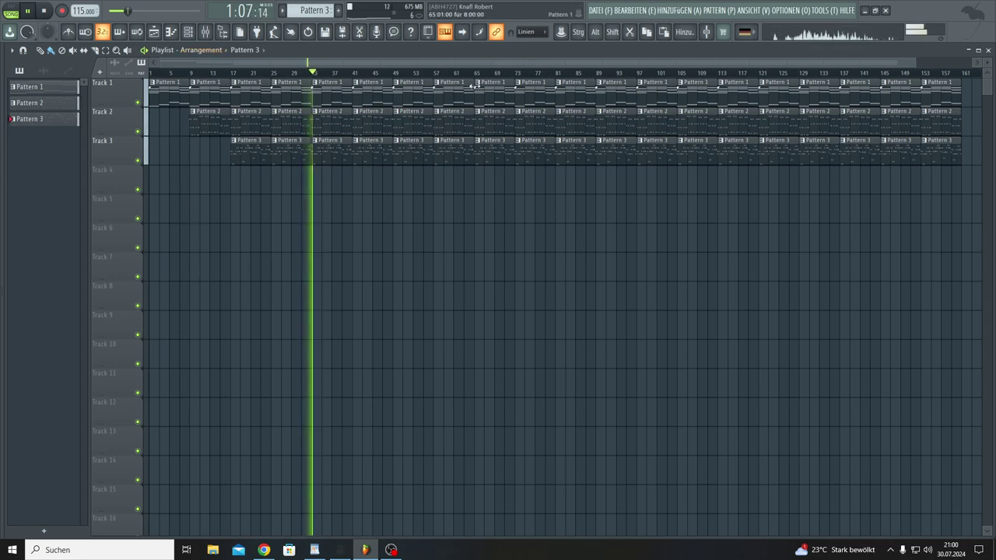
Create the empty Pattern 4 and move the Channel Rack clear of the playlist clips.
click(188, 31)
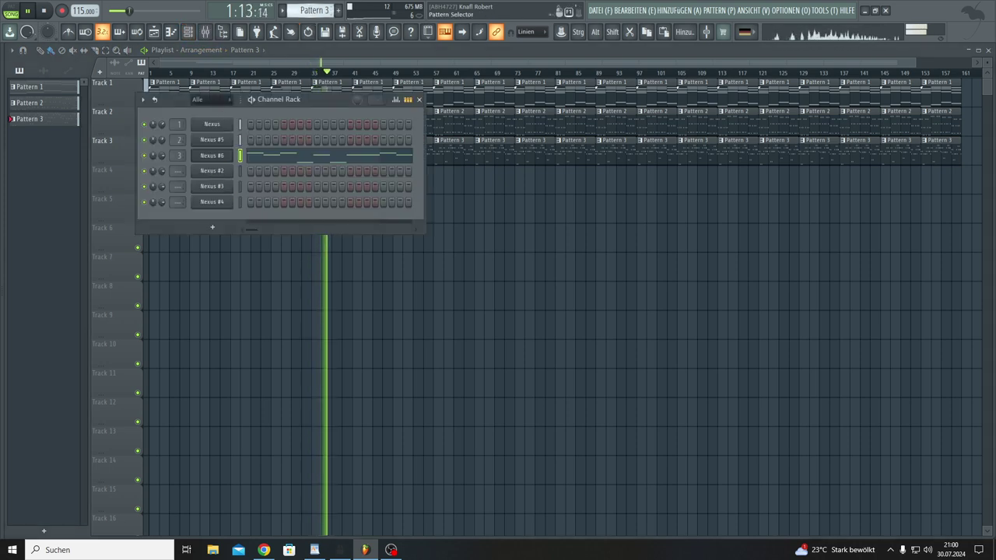
key(F4)
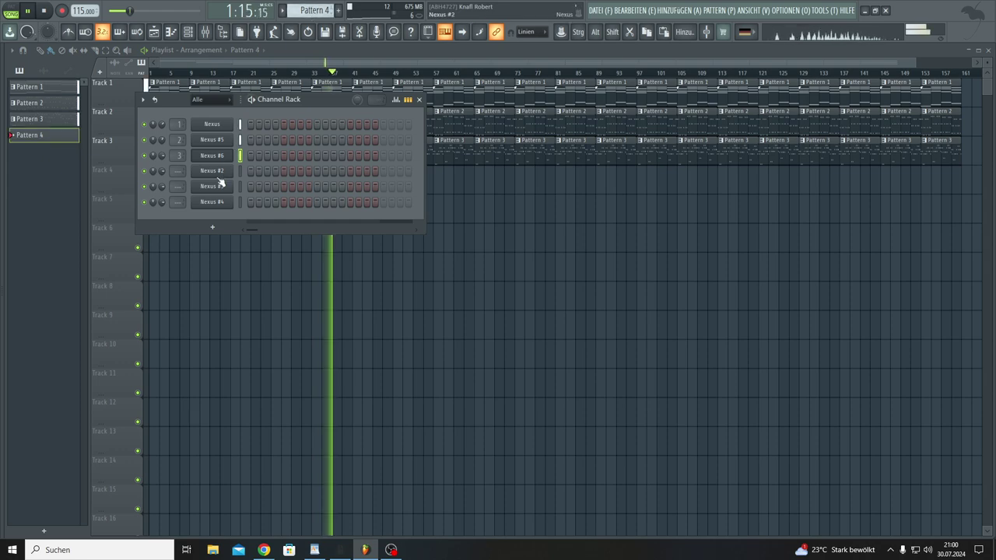
drag(307, 94, 418, 240)
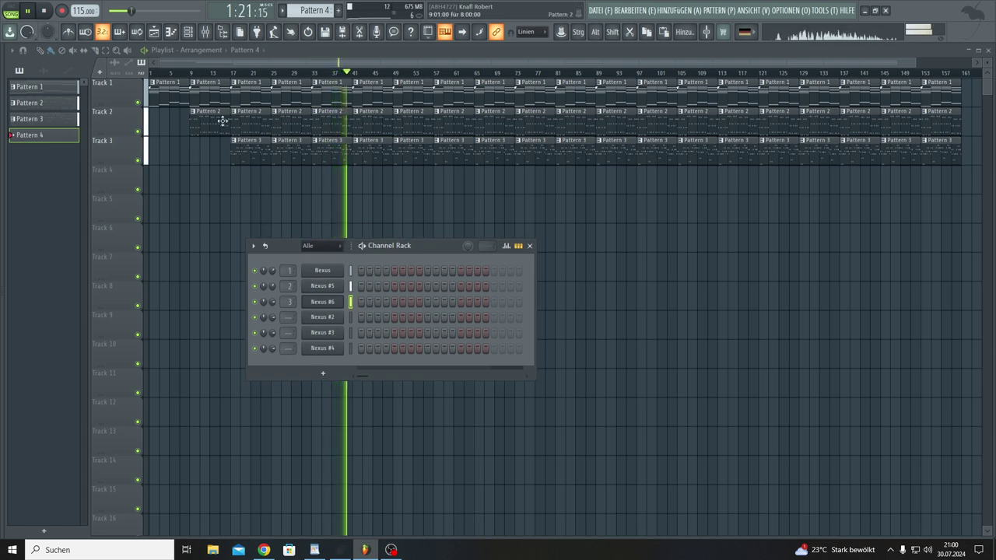
Open Pattern 1's chords in the piano roll and select all of their notes.
double_click(179, 85)
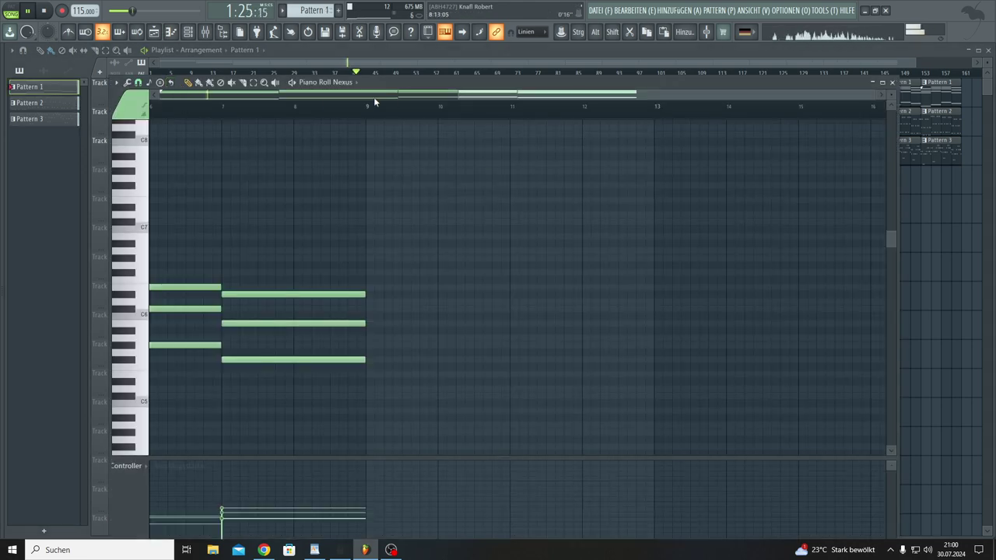
drag(462, 97, 233, 96)
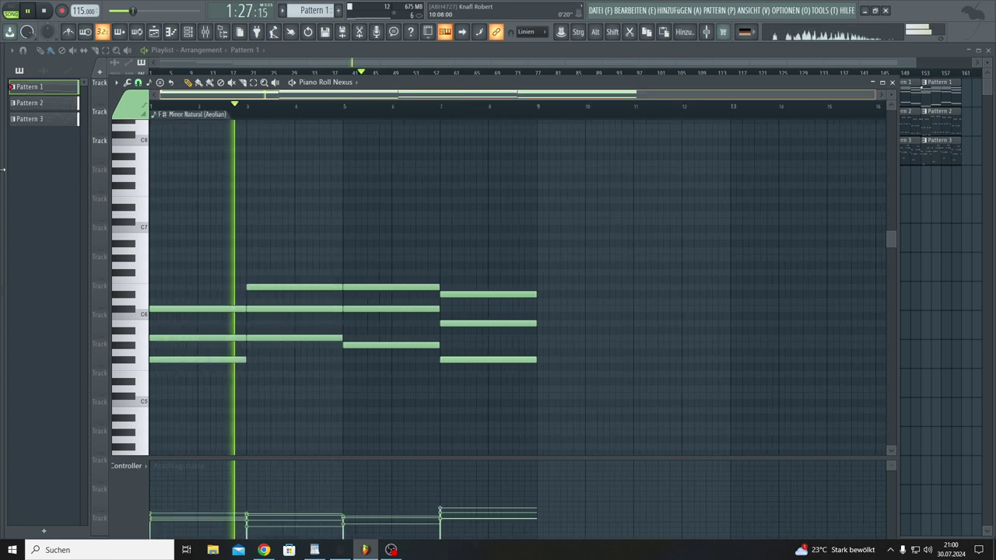
drag(565, 211, 162, 407)
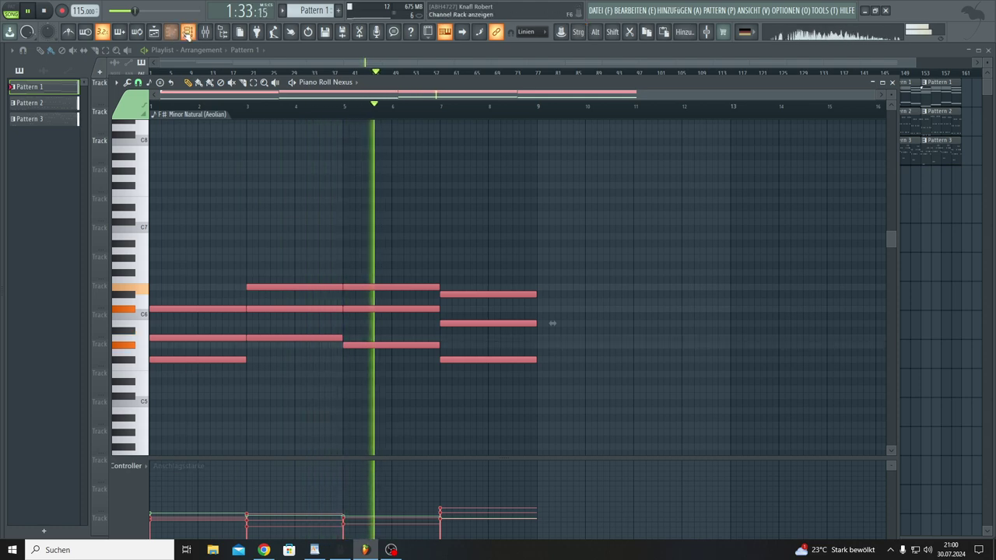
Leave Pattern 1 and create a new empty pattern, Pattern 4.
click(188, 32)
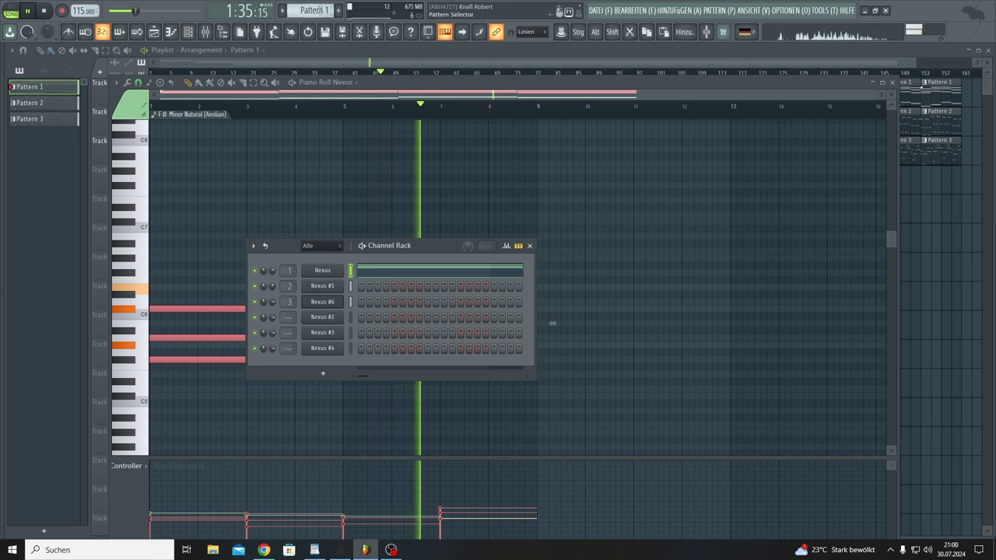
click(30, 119)
key(F6)
key(F4)
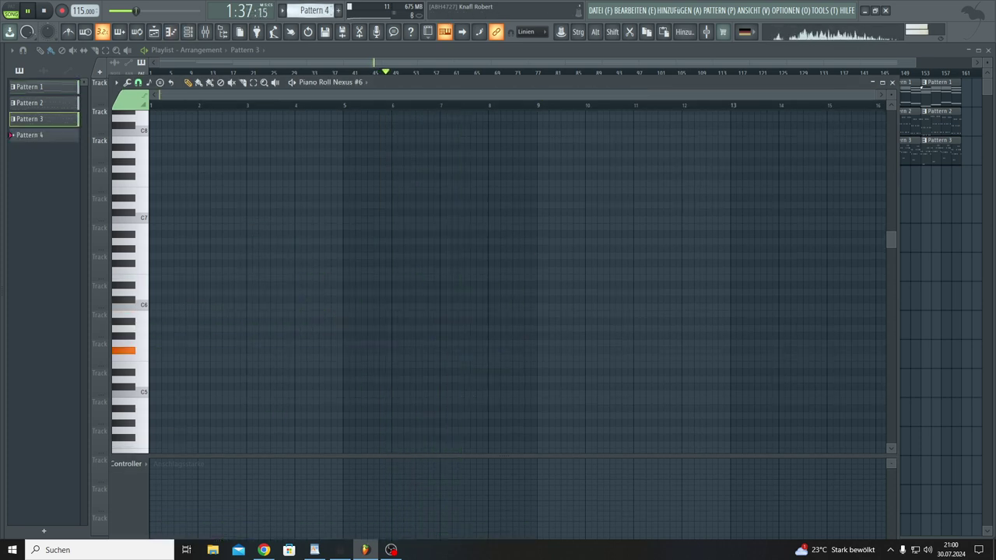
Open the Nexus #2 instrument, route its channel to mixer track 4 and arrange the plugin and Channel Rack windows side by side.
click(188, 33)
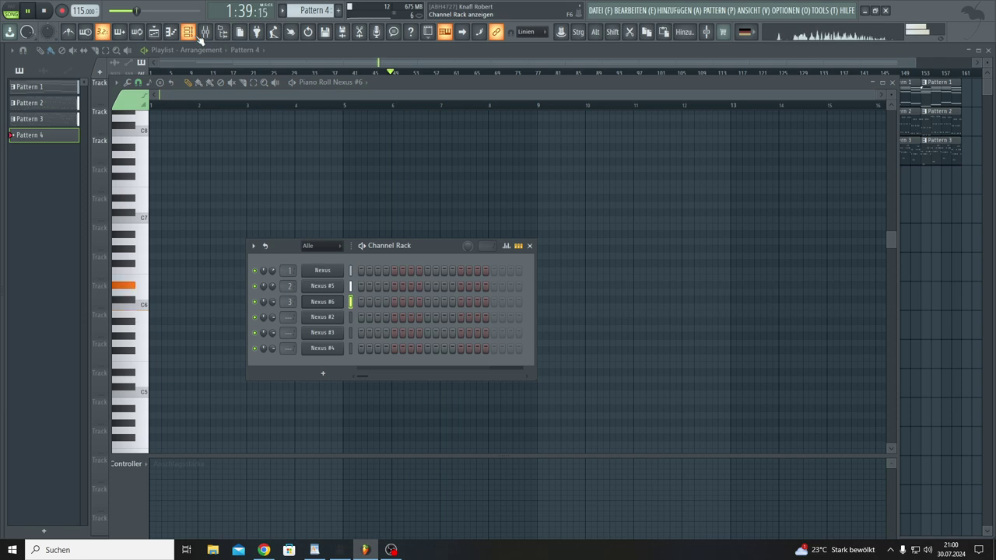
click(315, 321)
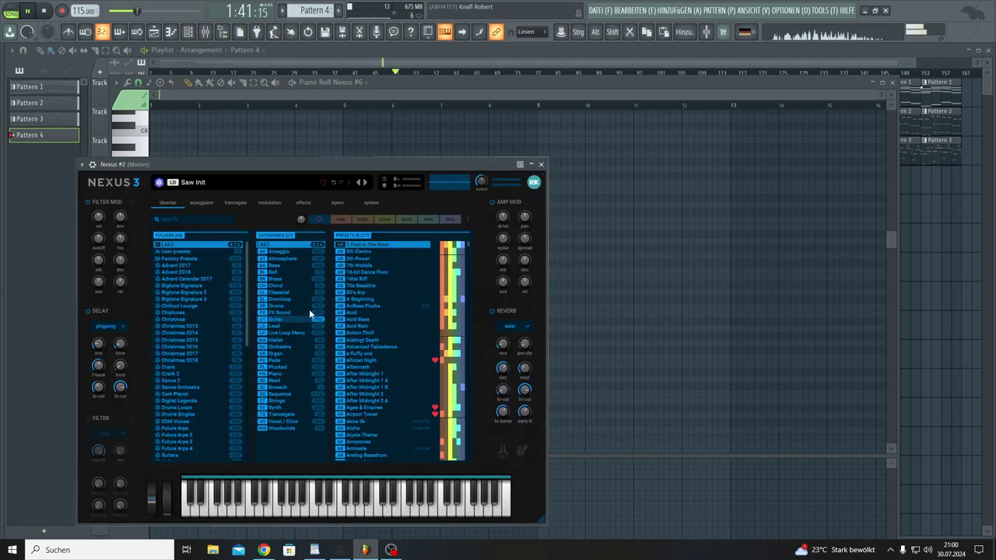
drag(283, 167, 626, 124)
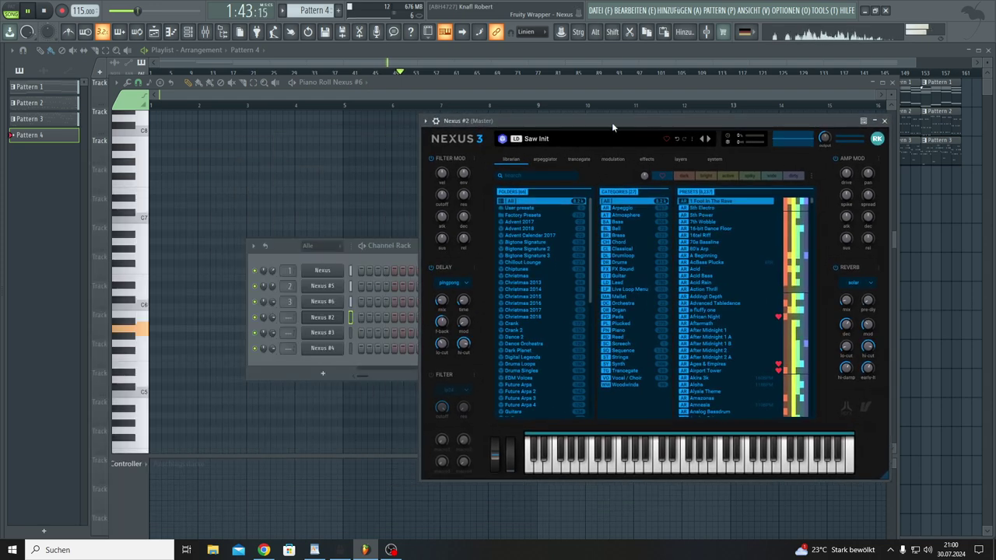
scroll(289, 317, up, 4)
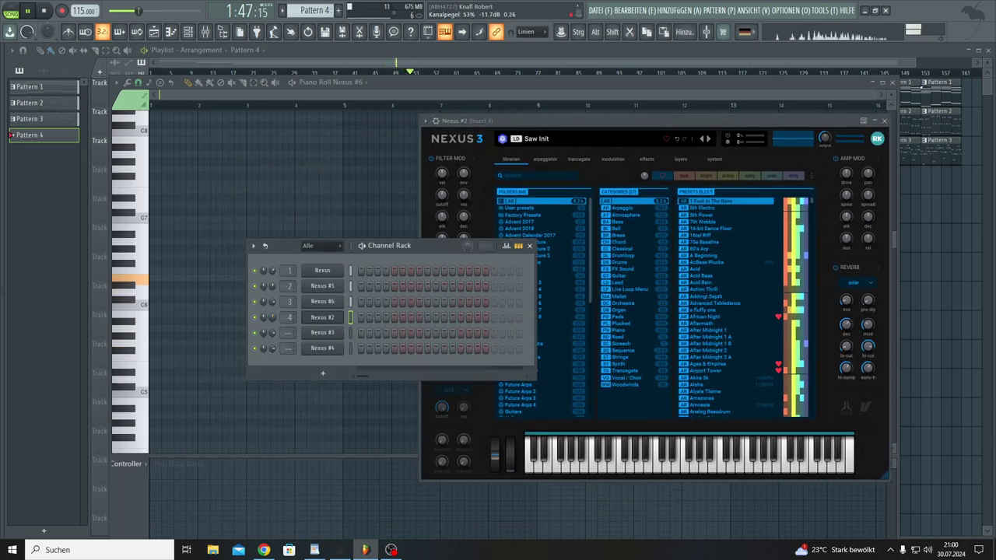
drag(414, 250, 320, 271)
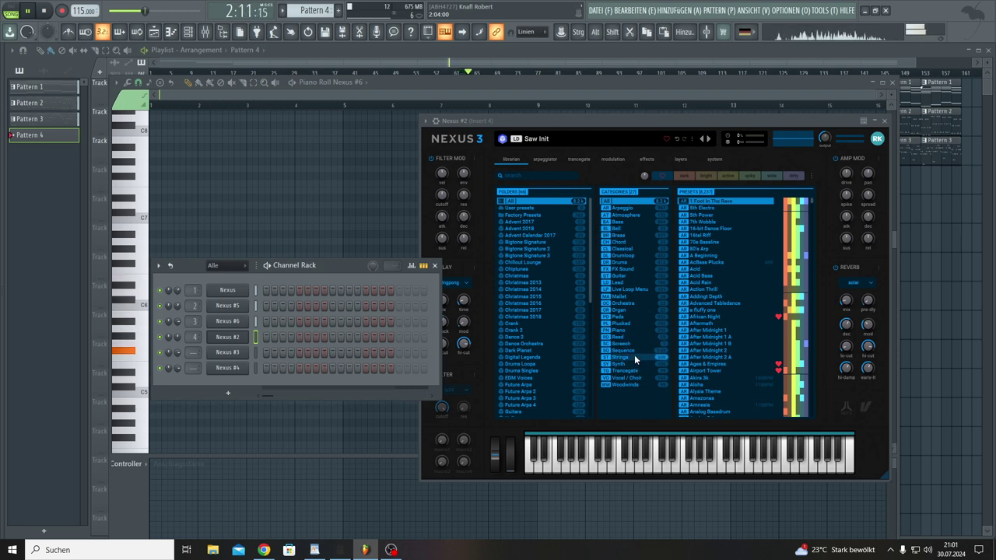
Filter the Nexus #2 library to favourite Pads, load the Warm Tiny Bells preset and audition it with a few notes.
click(626, 317)
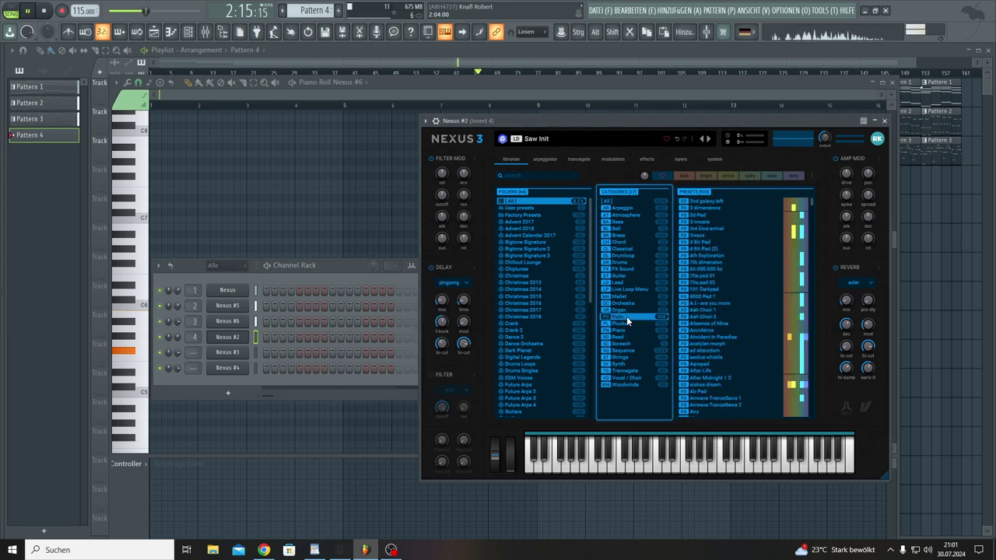
click(661, 176)
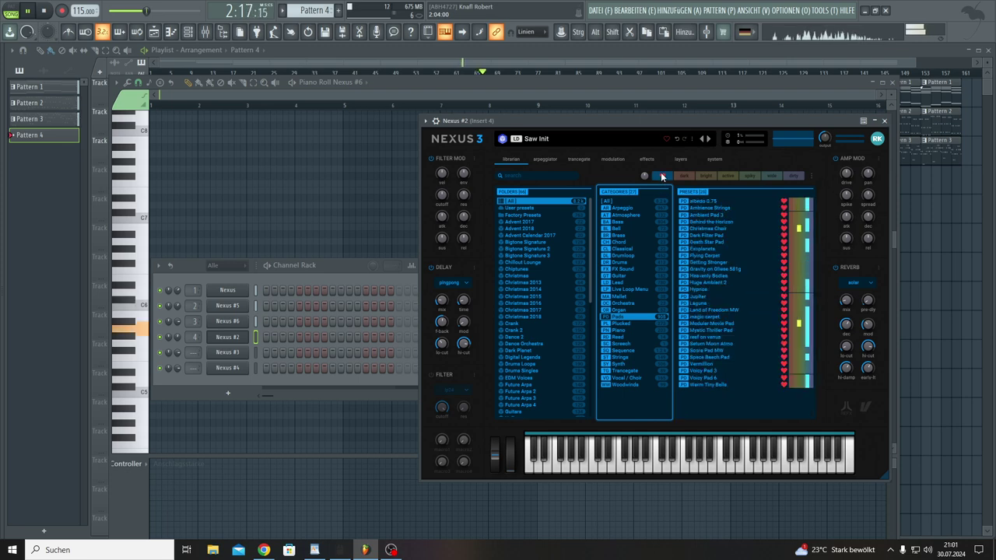
click(699, 385)
click(650, 467)
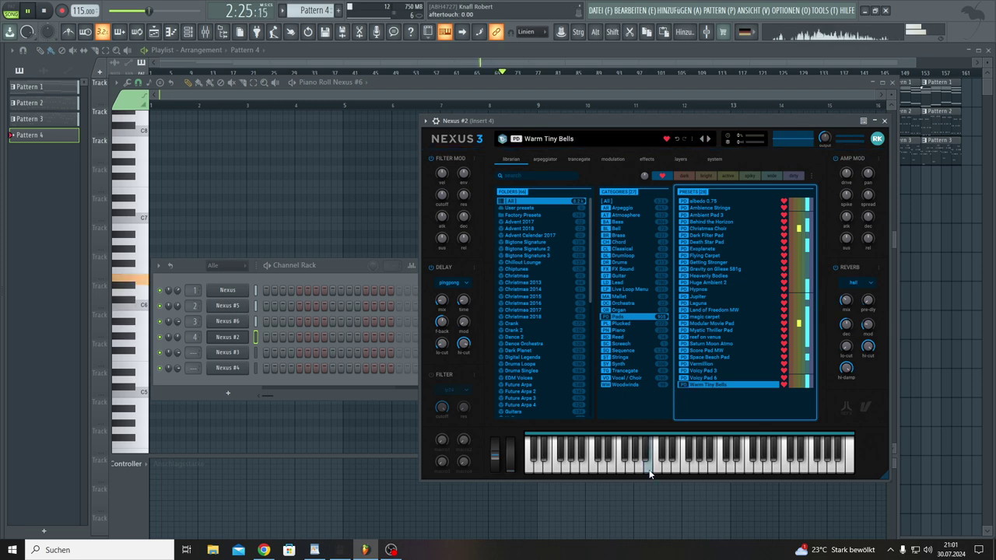
click(650, 471)
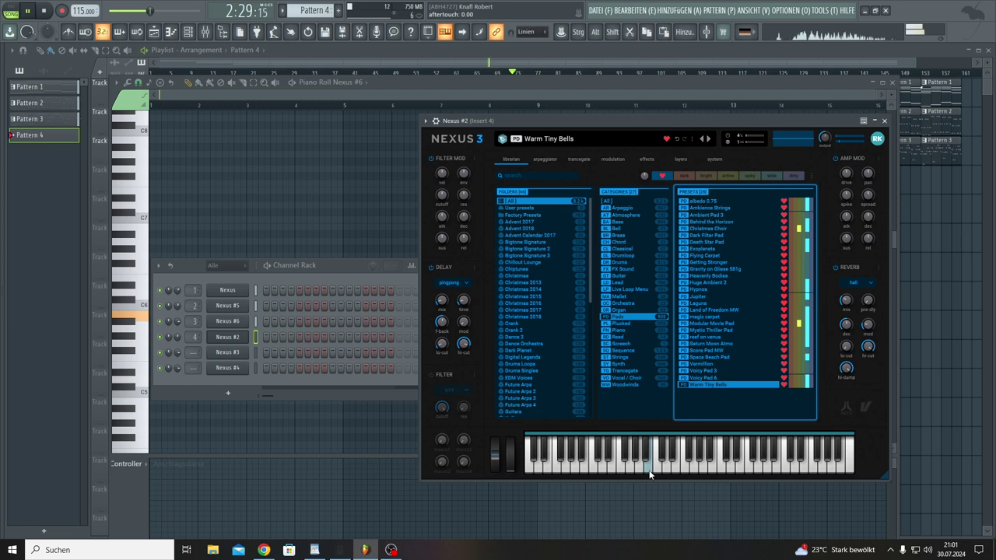
Open Nexus #2's piano roll in Pattern 4 and paste the chords copied from Pattern 1.
right_click(236, 340)
click(262, 341)
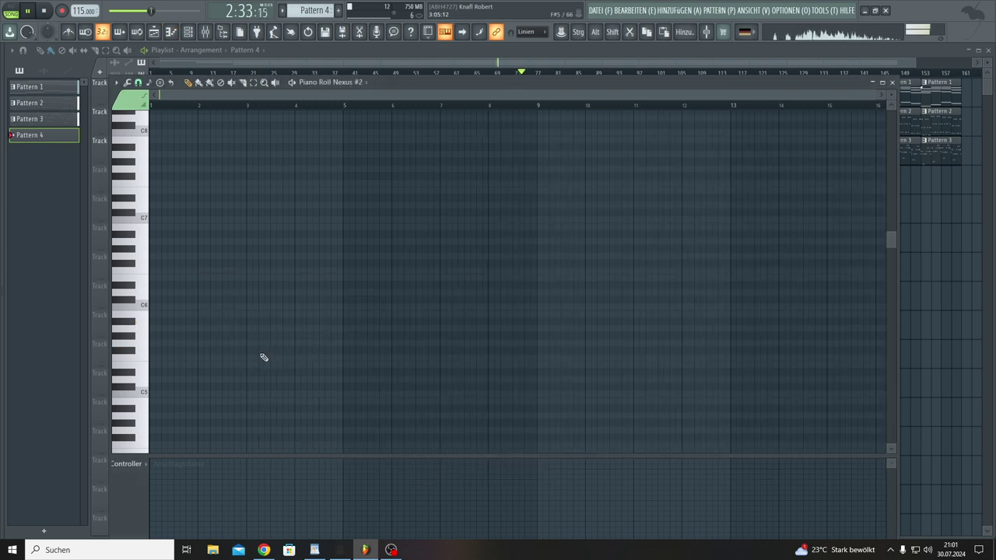
key(ctrl+v)
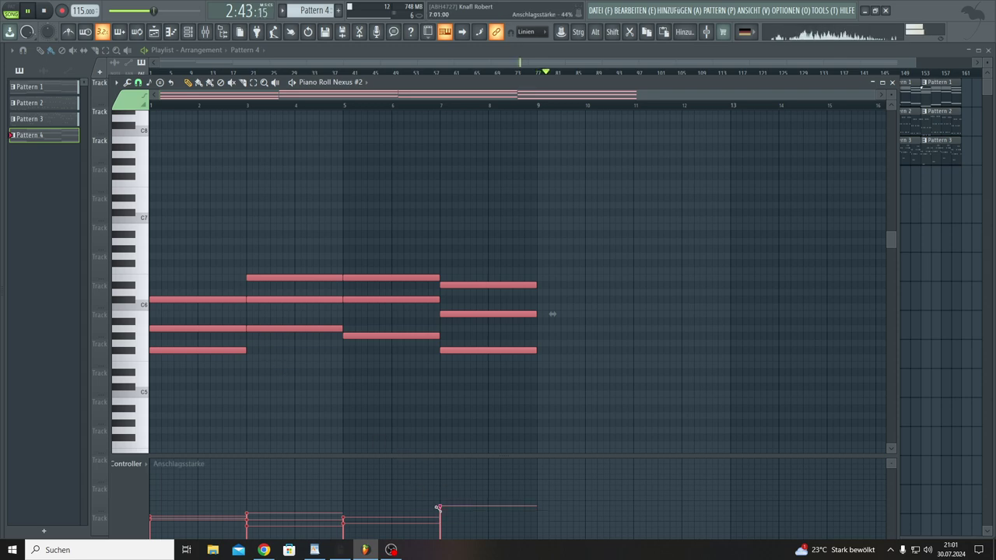
Even out the velocities of the pasted Nexus #2 chords and clear the note selection.
drag(439, 508, 133, 511)
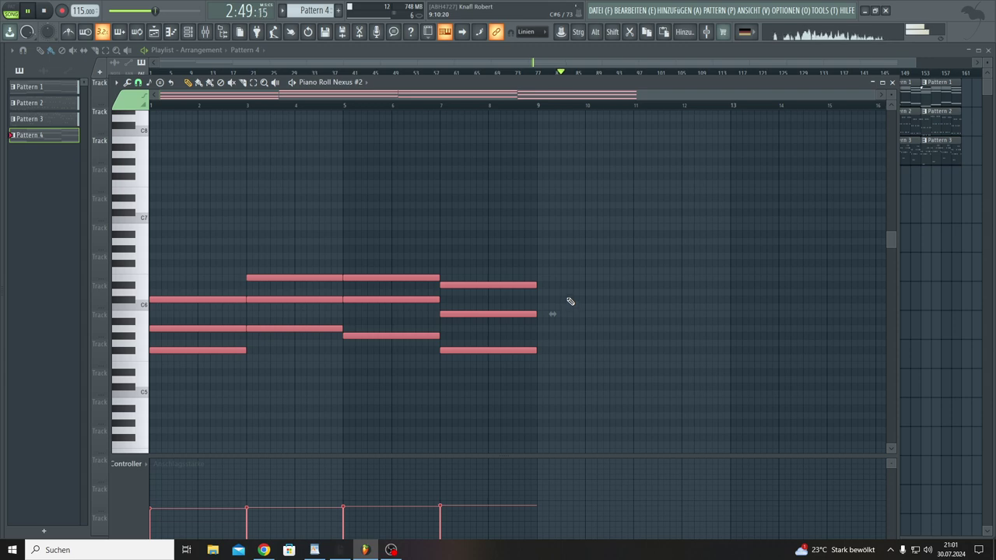
key(ctrl+d)
drag(552, 300, 151, 324)
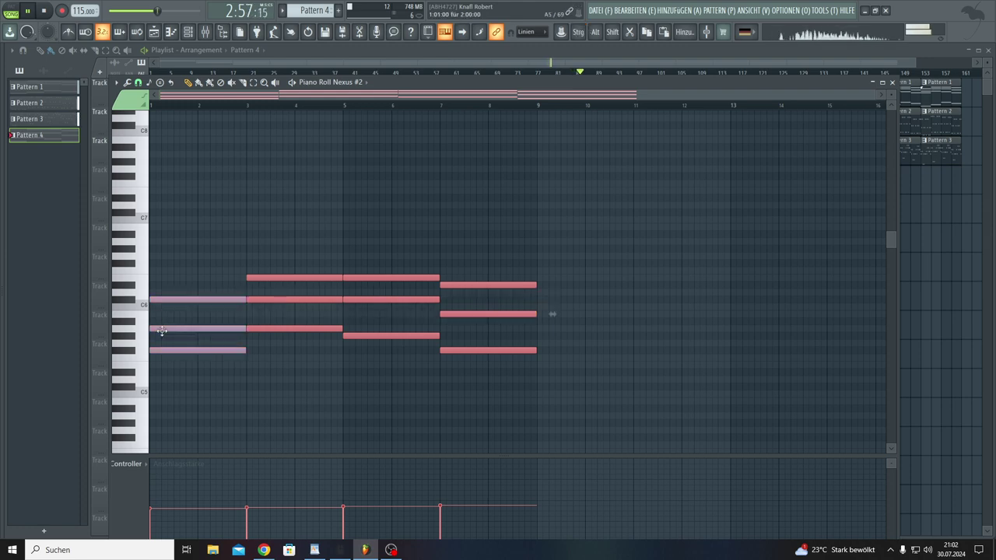
click(289, 379)
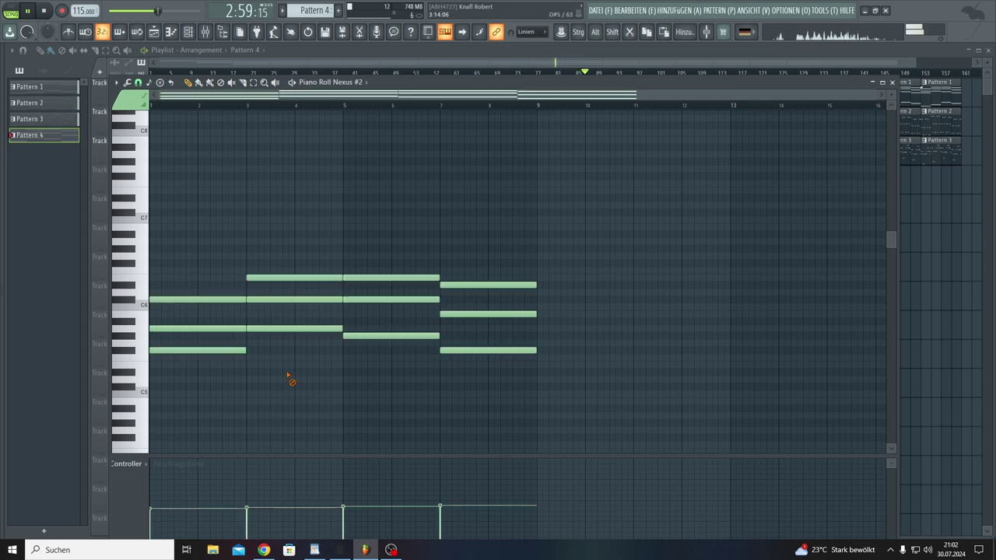
right_click(541, 301)
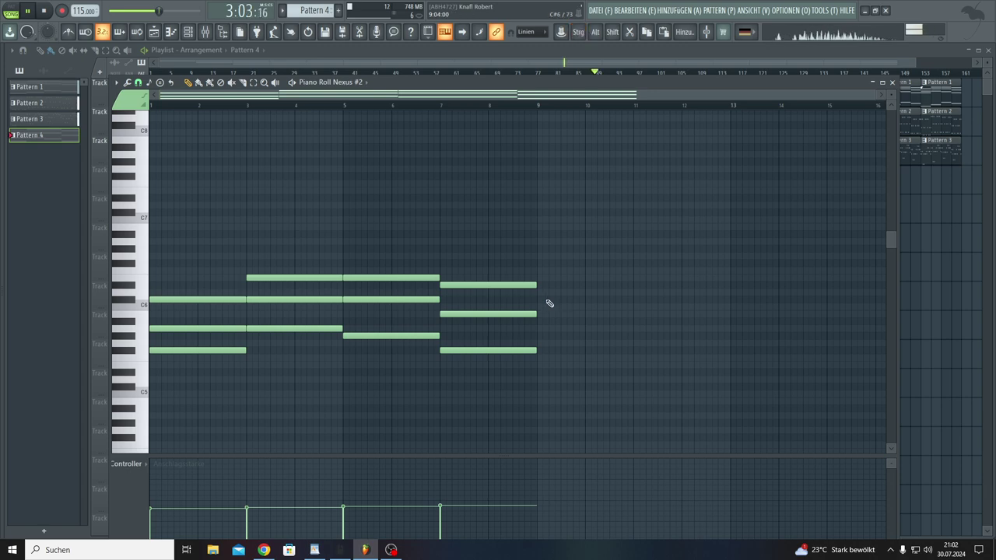
drag(544, 301, 242, 314)
click(309, 371)
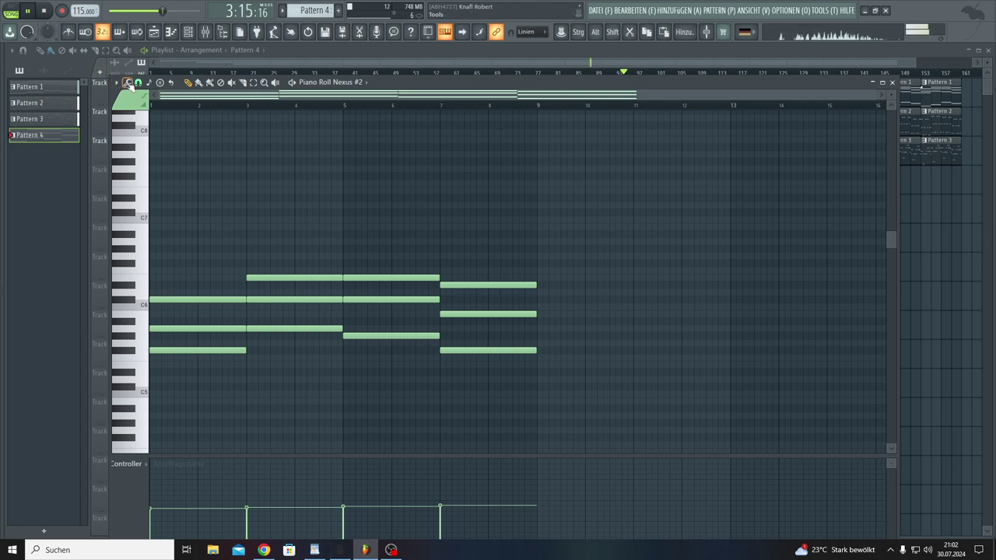
click(127, 83)
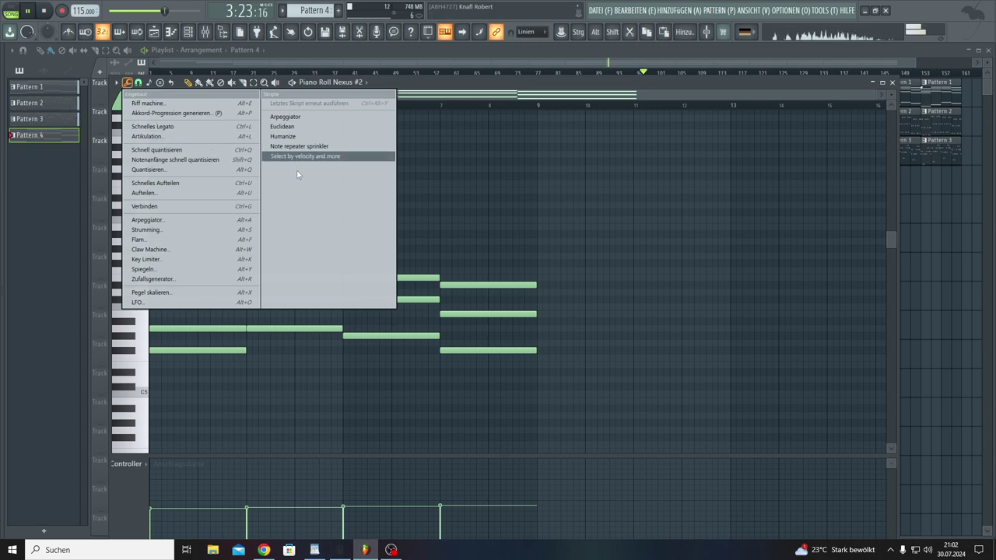
click(286, 118)
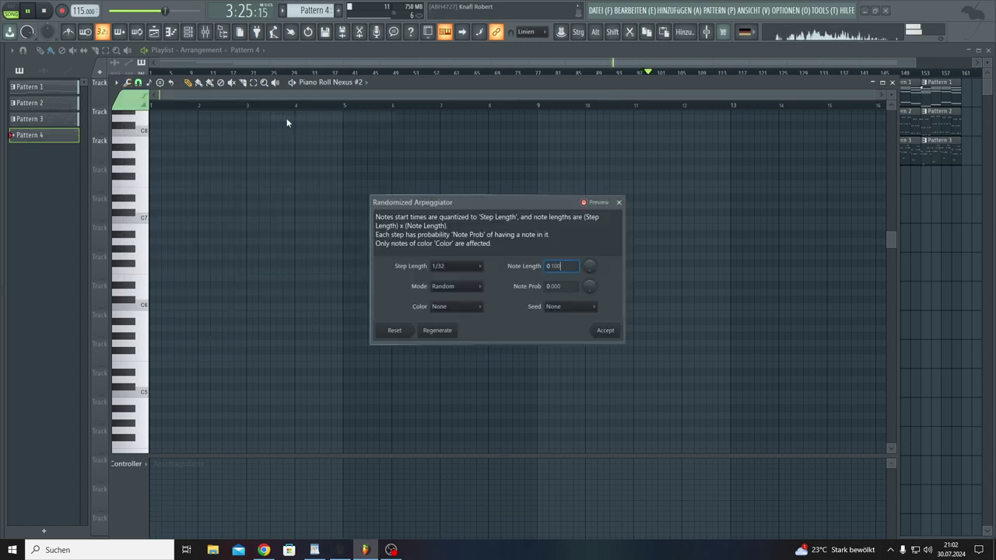
click(620, 203)
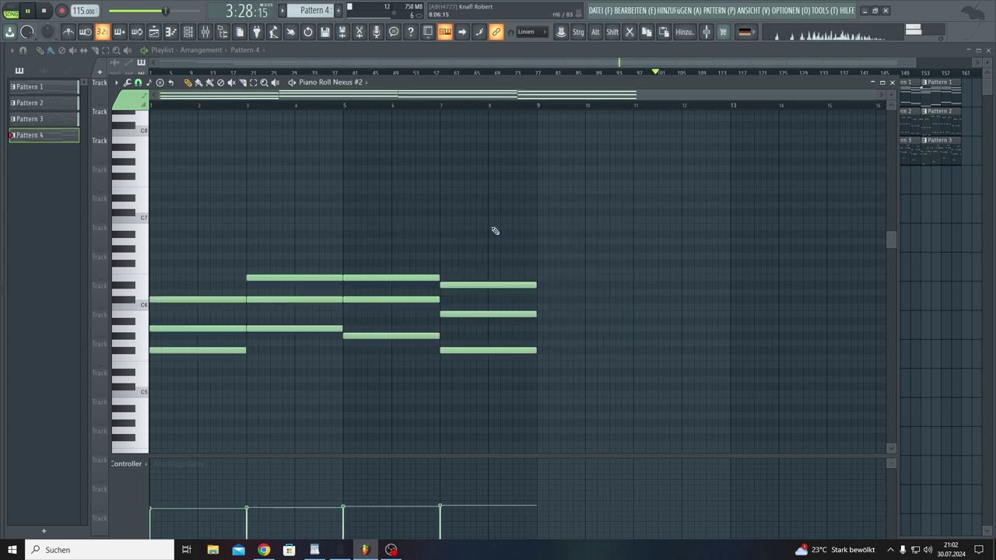
Try the Arpeggiator's Night preset on the Nexus #2 chords, then discard it.
click(129, 84)
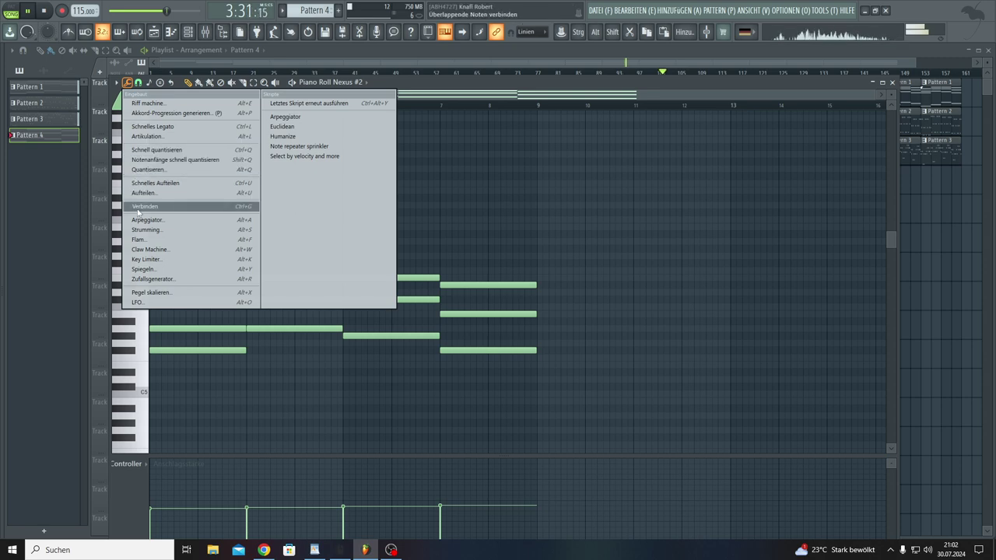
click(141, 220)
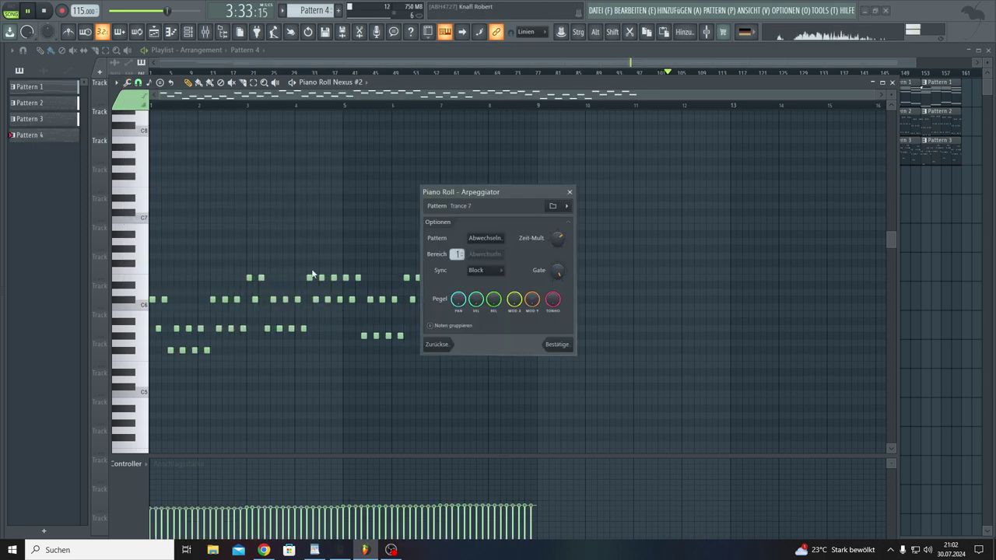
click(567, 207)
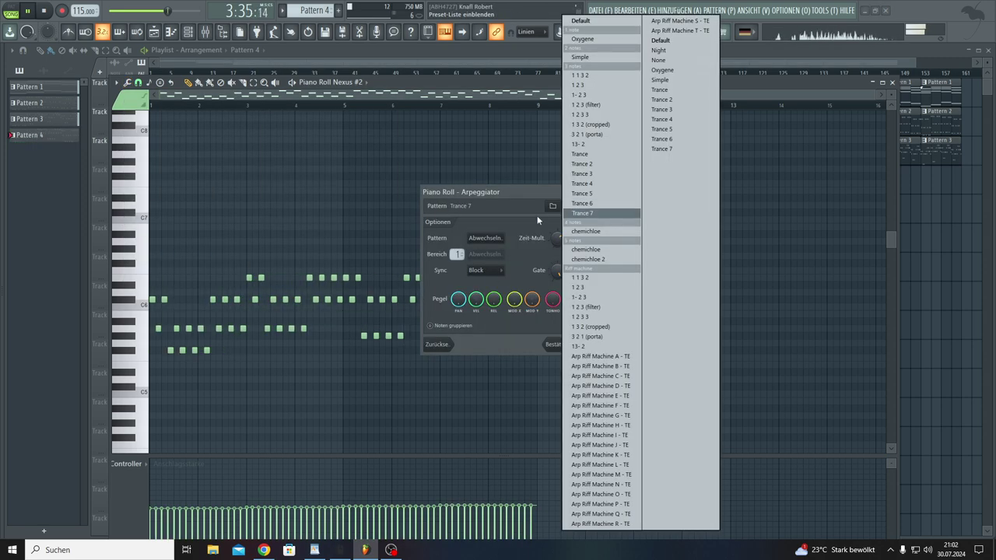
click(660, 50)
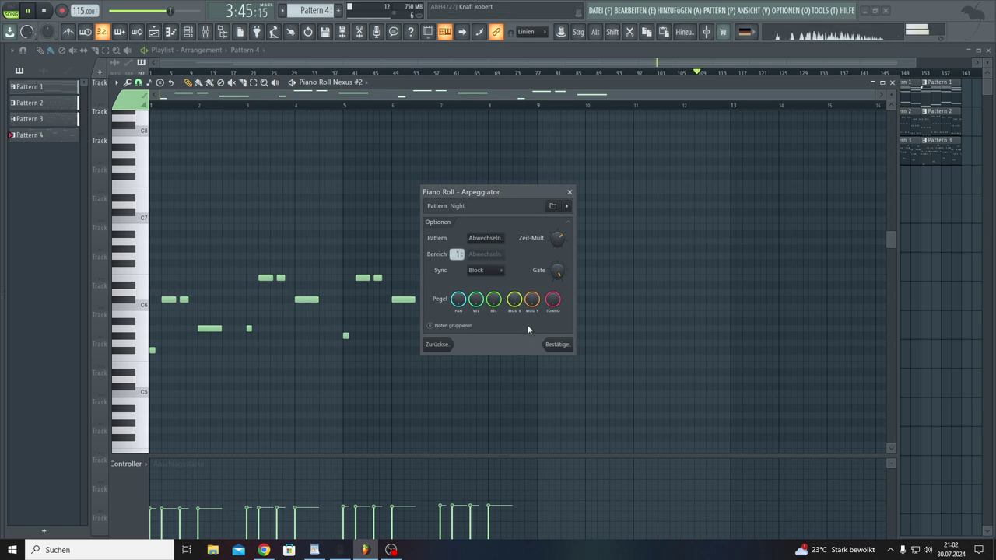
click(572, 191)
Paint Pattern 4 clips along Track 4 from bar 25 to the end of the arrangement.
key(F7)
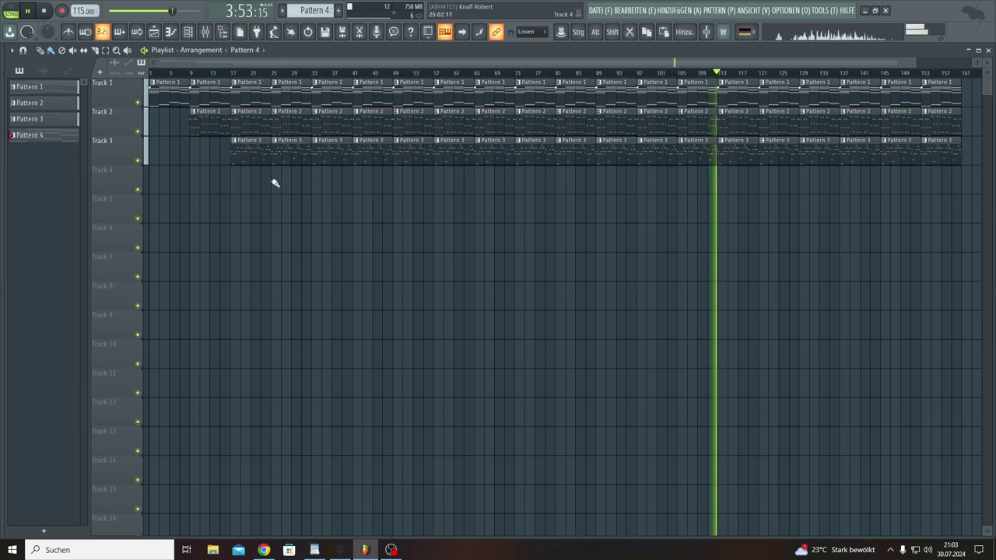
mouse_move(273, 182)
mouse_down()
mouse_move(364, 195)
mouse_move(929, 202)
mouse_up()
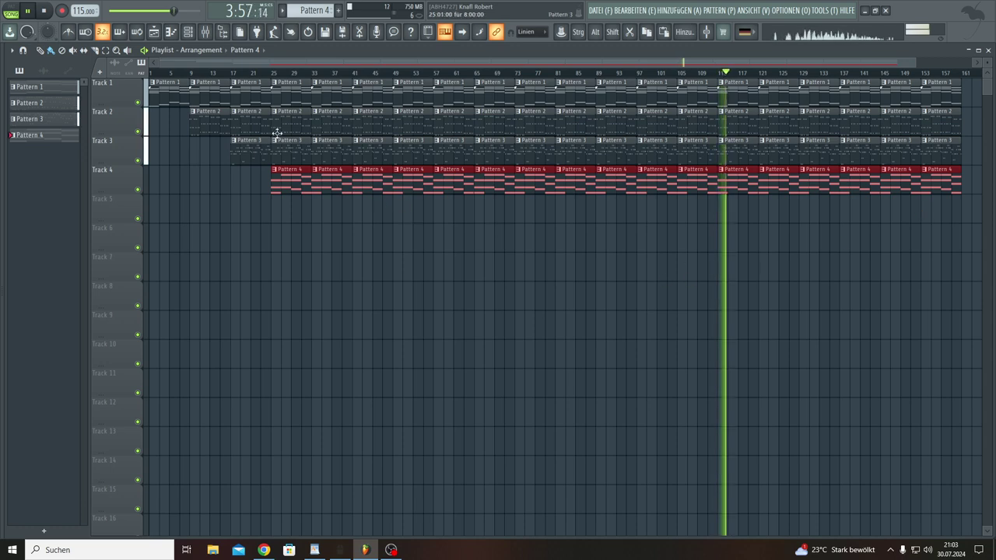
Arpeggiate Pattern 4's Nexus #2 chords with the Trance 2 preset and the pattern mode Gespiegelt.
click(187, 31)
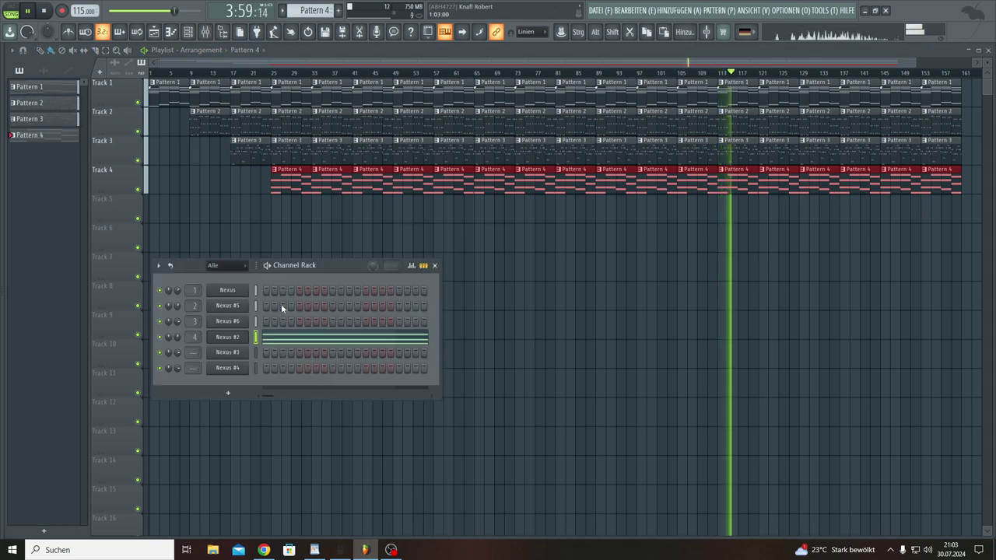
click(294, 340)
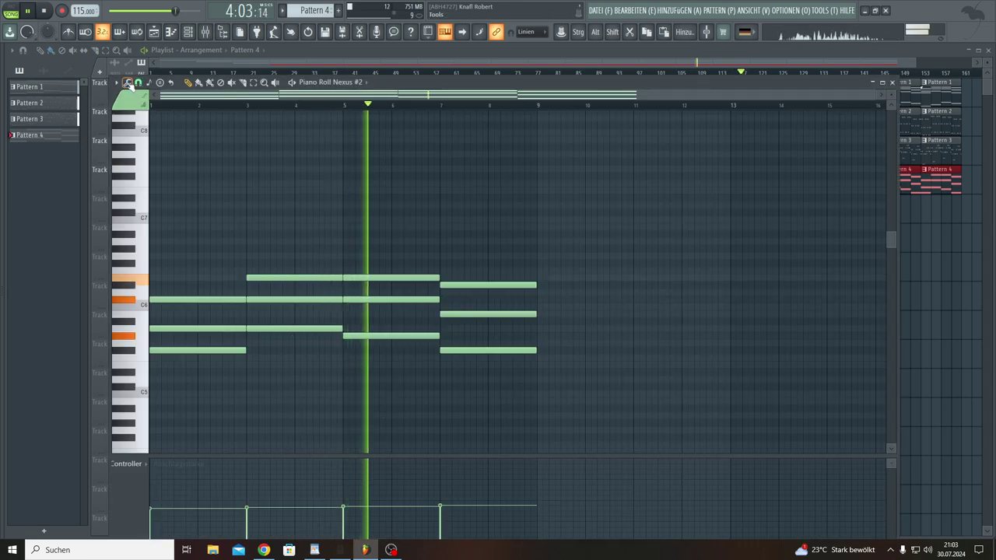
click(129, 83)
click(165, 221)
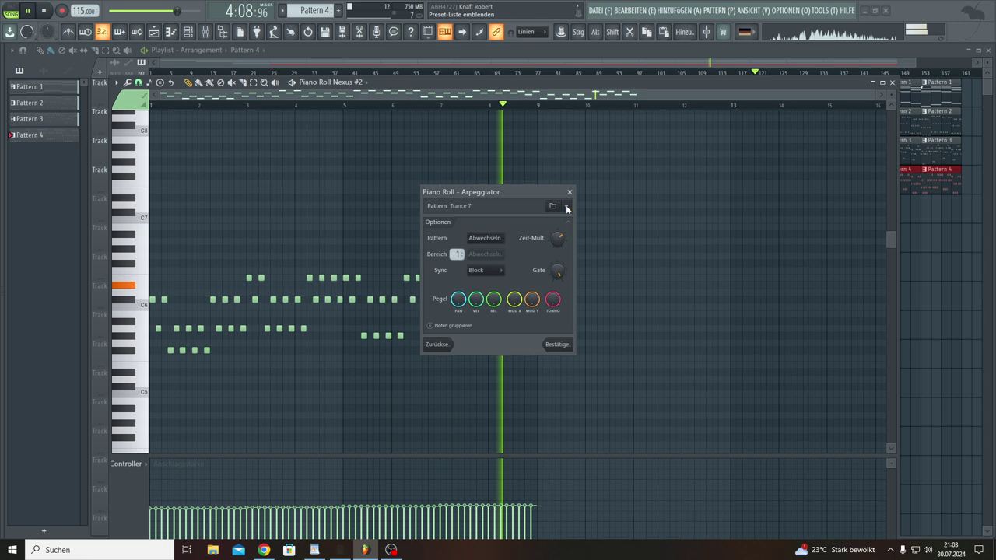
click(568, 209)
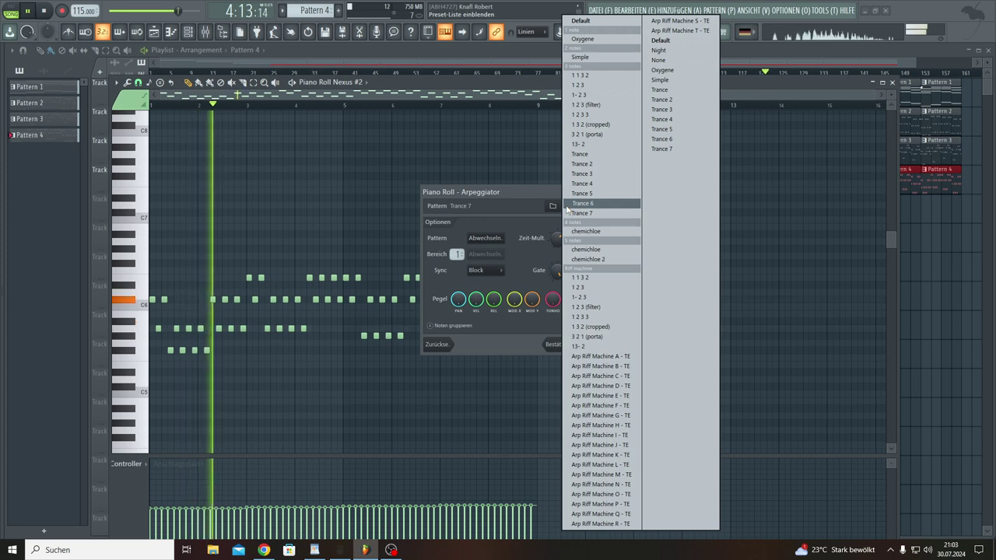
click(583, 164)
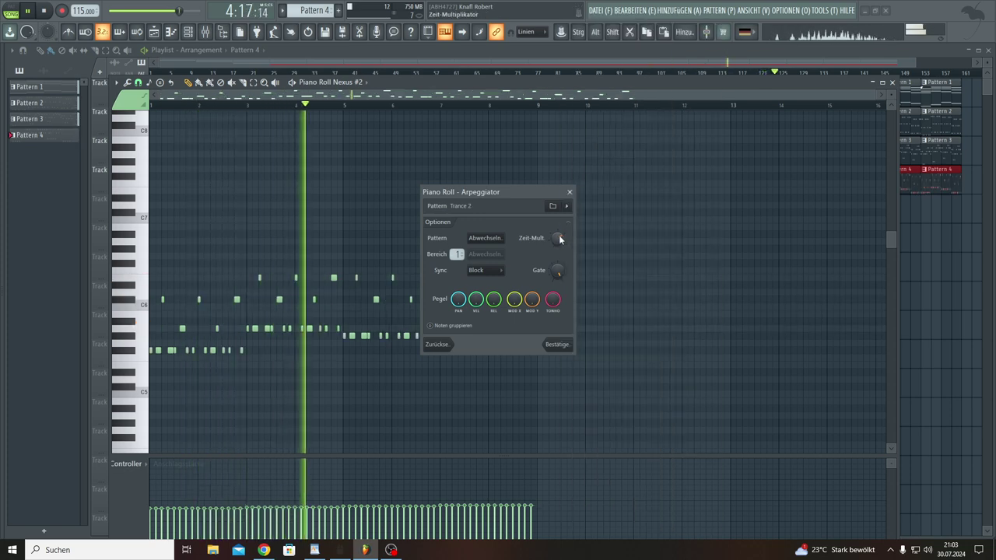
click(501, 238)
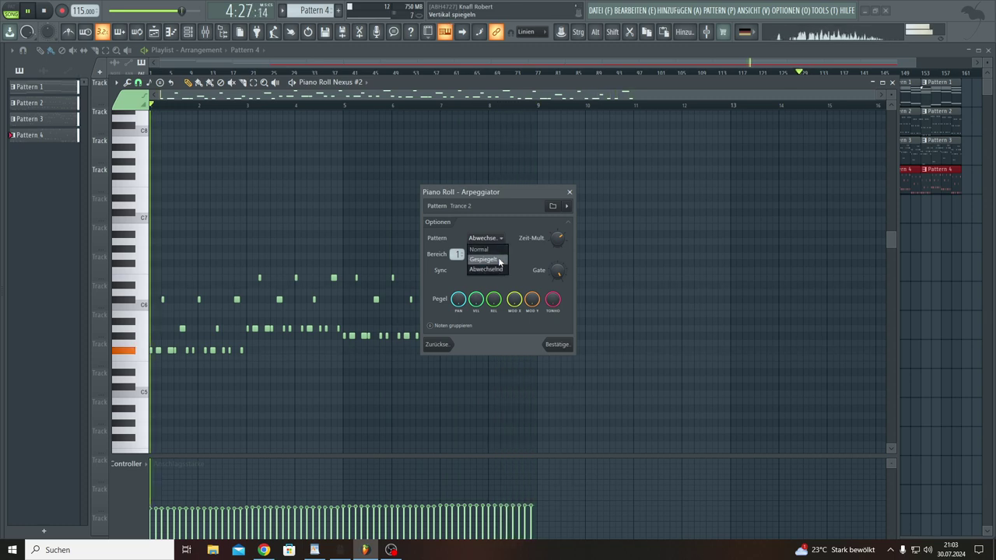
click(498, 258)
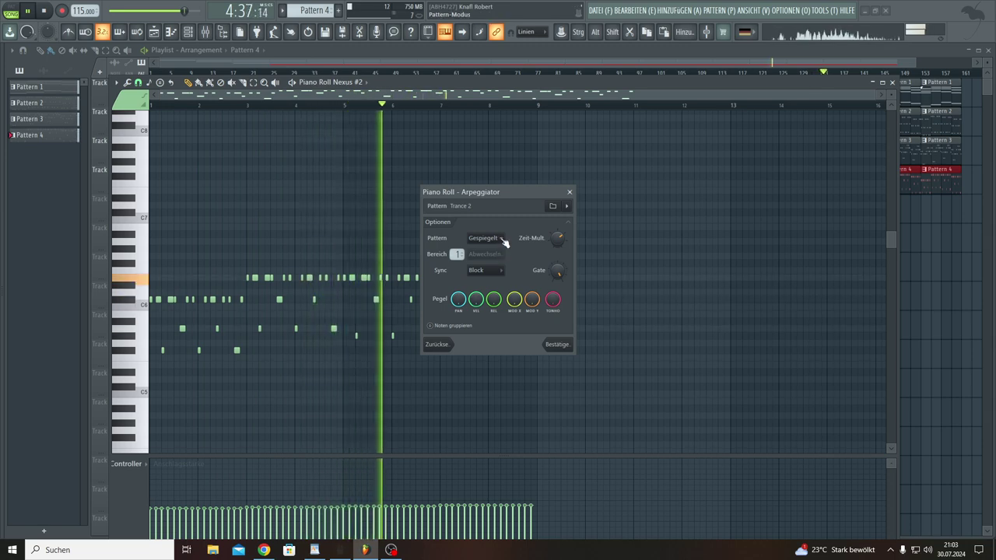
click(556, 346)
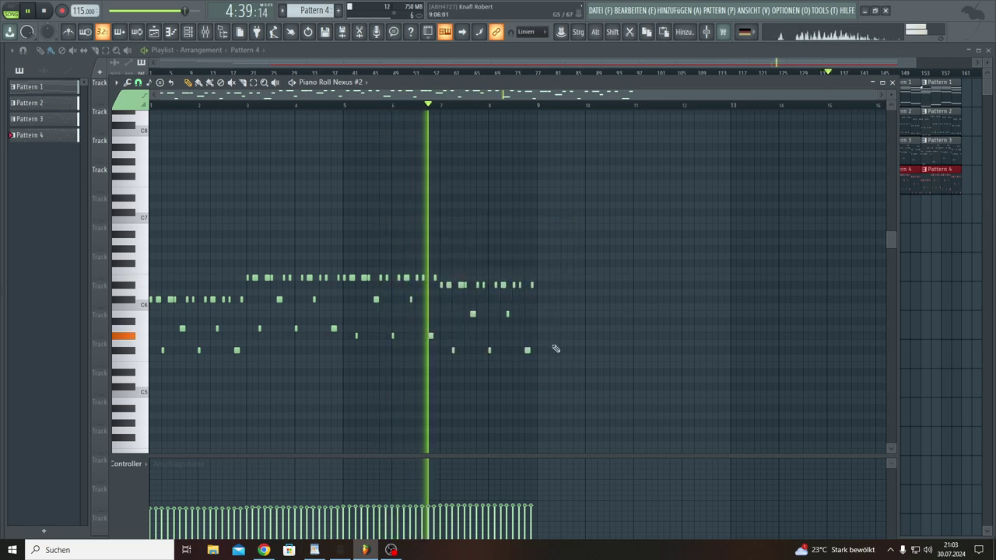
Lower the arpeggio's velocities to an even level and vary them slightly with the Randomizer, using a new seed.
drag(539, 522, 136, 514)
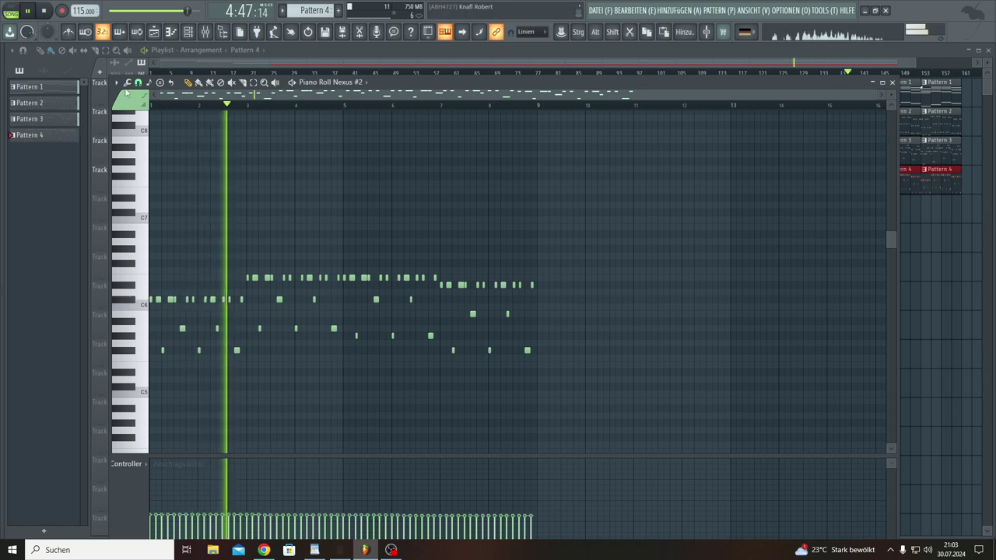
click(128, 82)
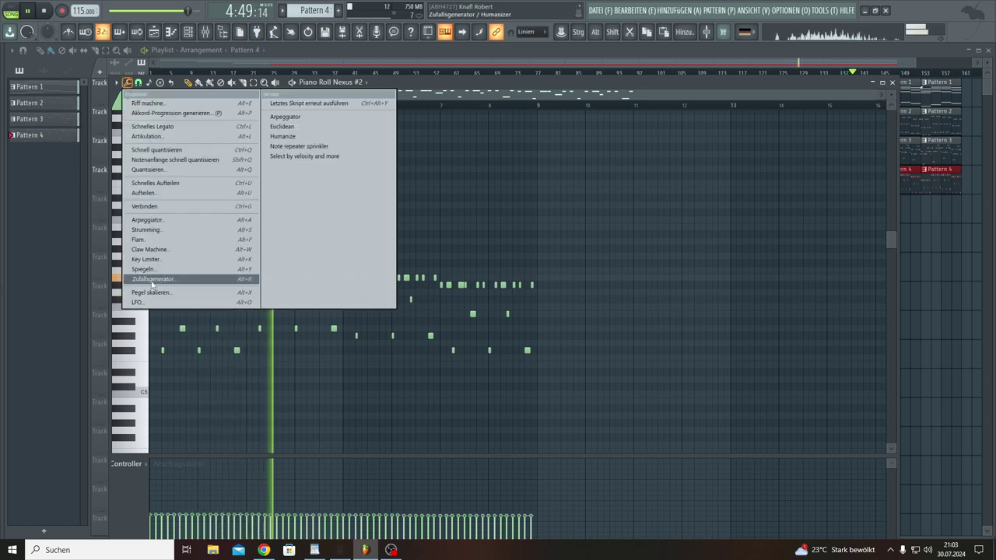
click(152, 280)
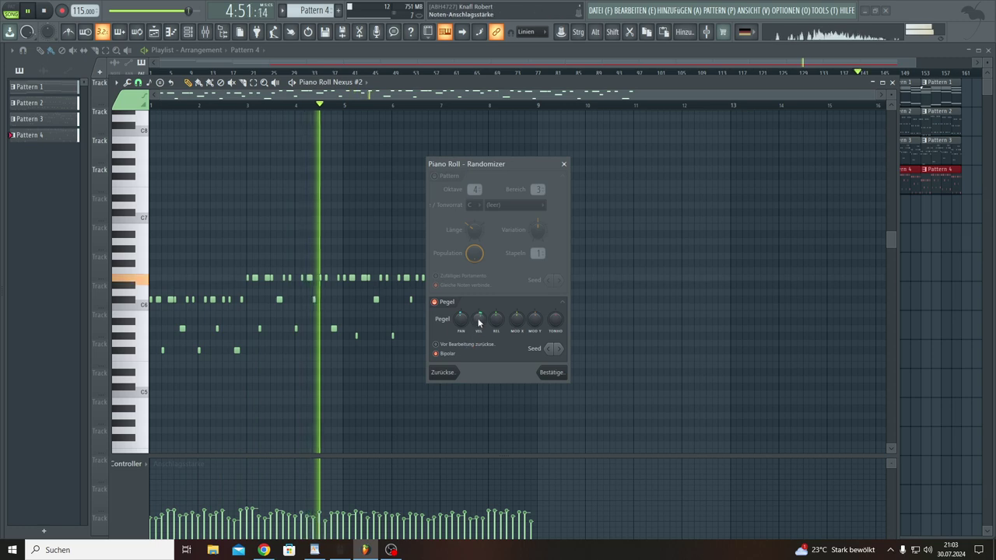
mouse_move(478, 318)
mouse_down()
mouse_move(478, 295)
mouse_move(479, 327)
mouse_move(479, 300)
mouse_up()
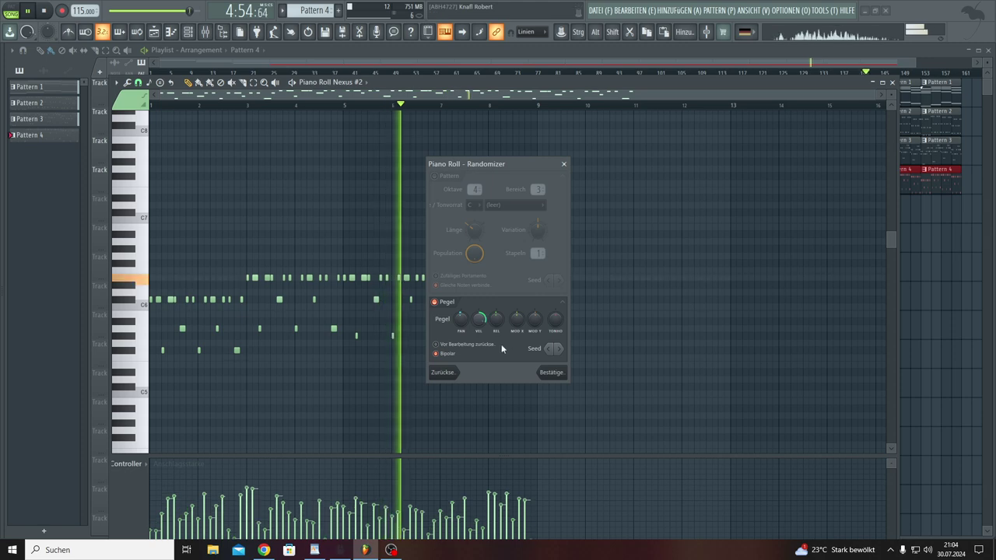
click(559, 349)
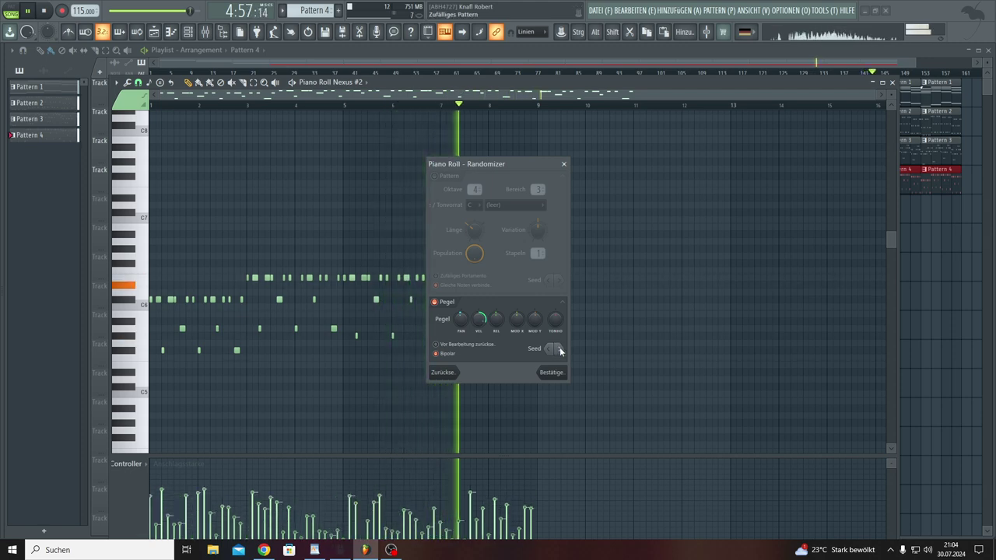
mouse_move(479, 319)
mouse_down()
mouse_move(479, 333)
mouse_move(479, 323)
mouse_up()
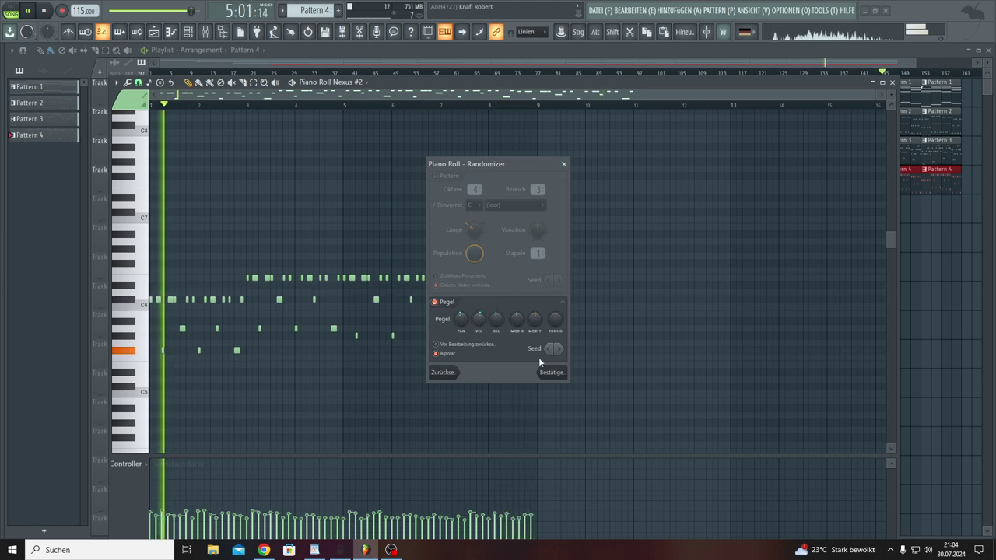
click(561, 349)
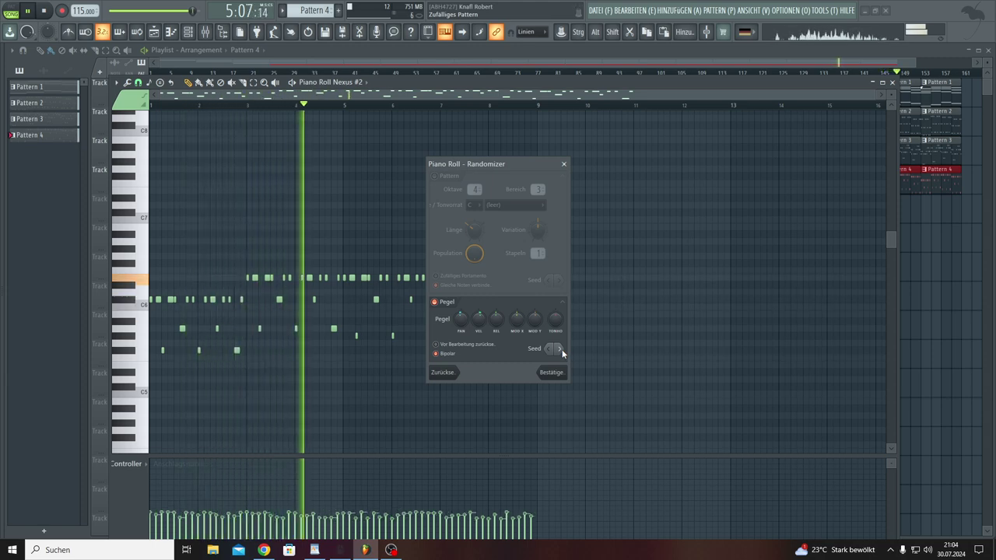
click(560, 374)
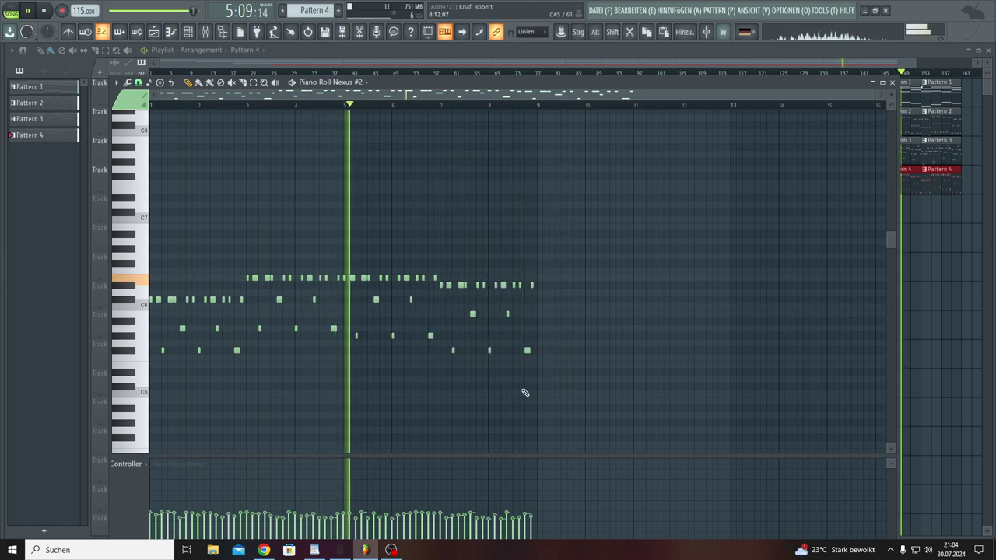
Clone the Nexus #4 channel twice to create Nexus #7 and Nexus #8.
click(927, 327)
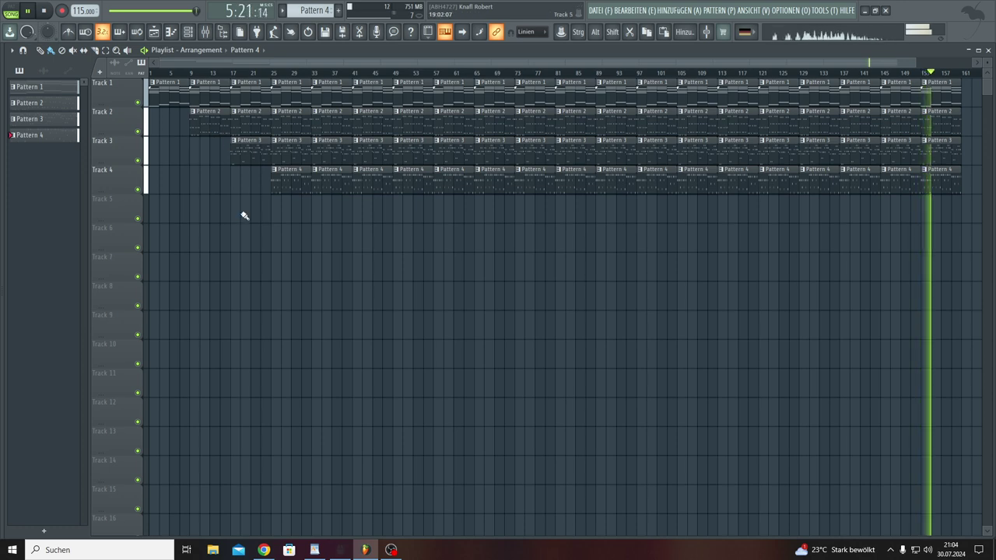
click(188, 31)
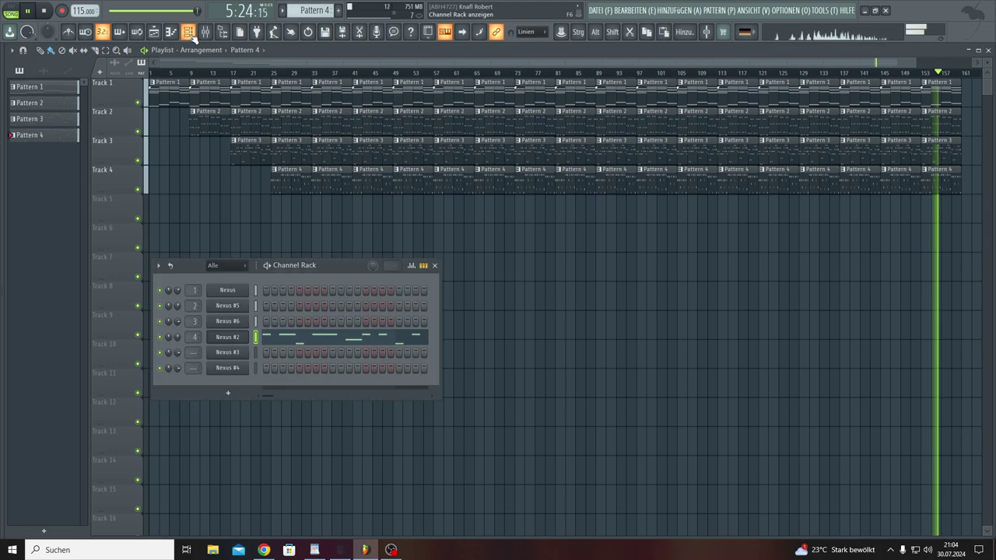
right_click(224, 369)
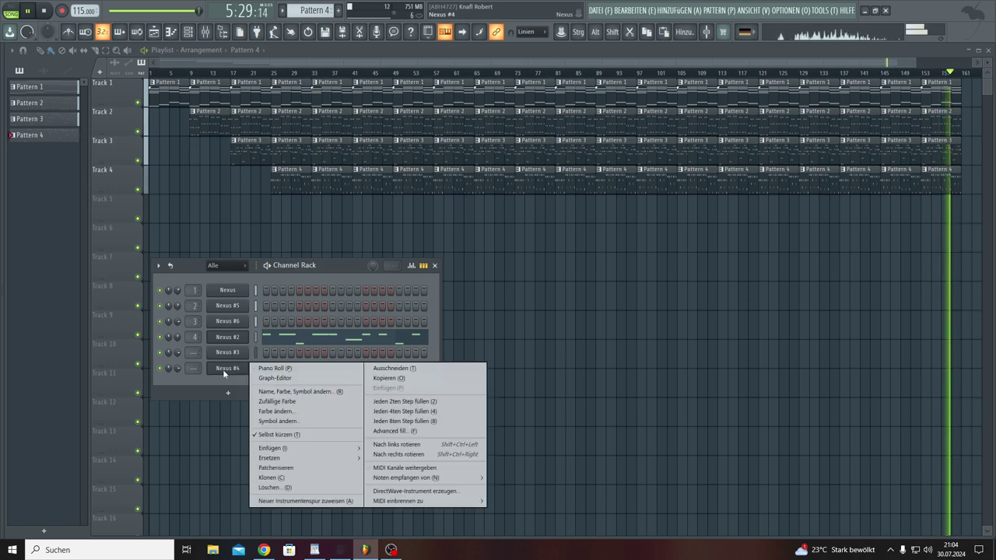
key(c)
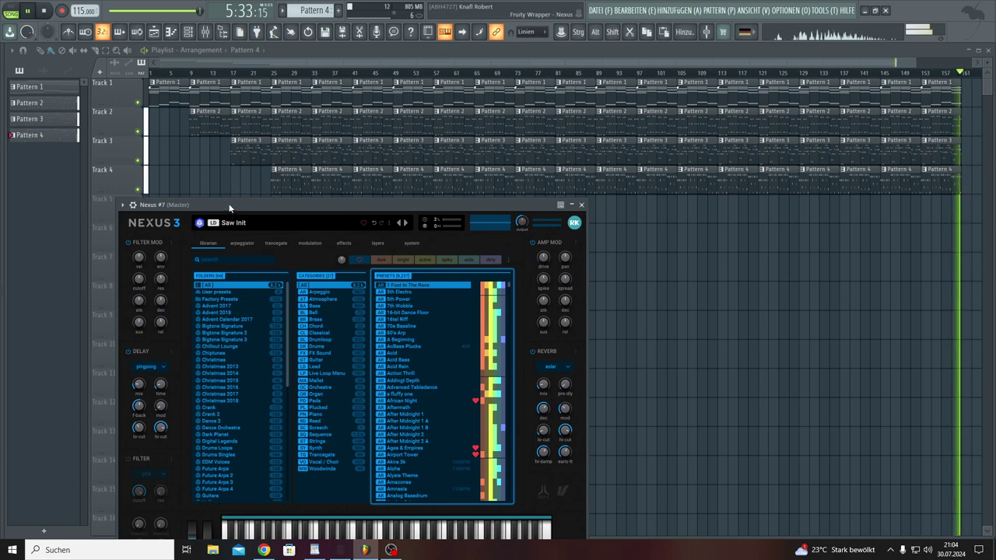
drag(229, 209, 465, 181)
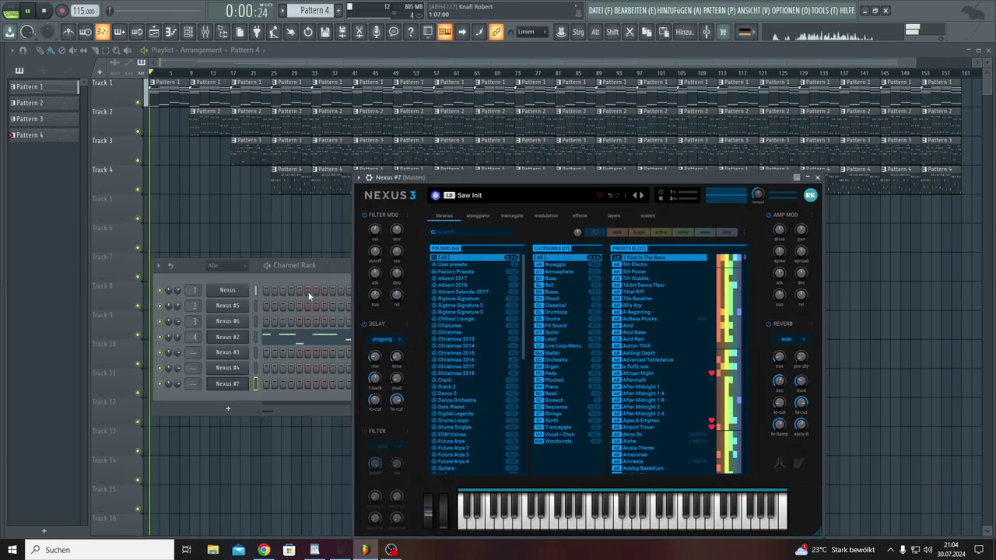
right_click(228, 384)
key(c)
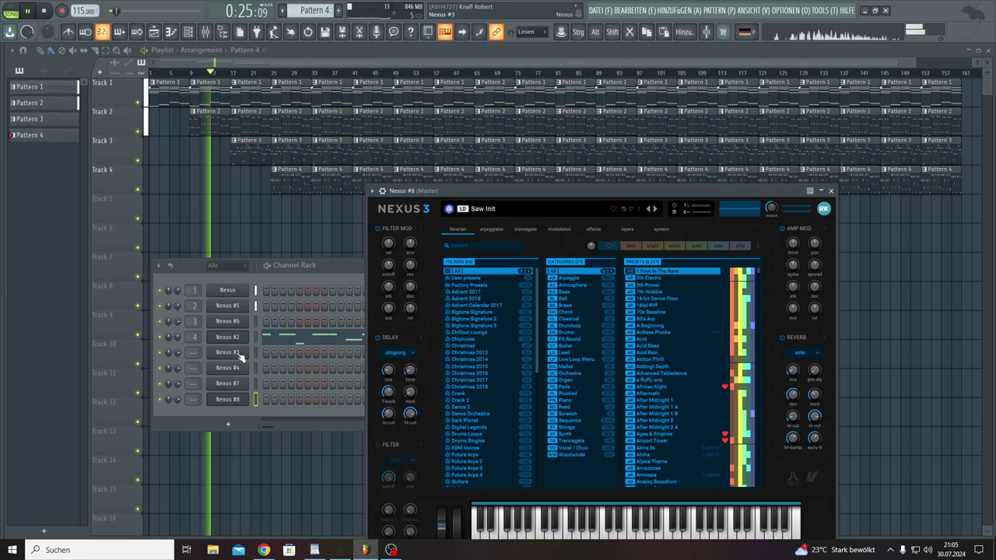
Start Pattern 5 and load the Action Time 125BPM preset from the Sequence category into Nexus #3.
click(227, 352)
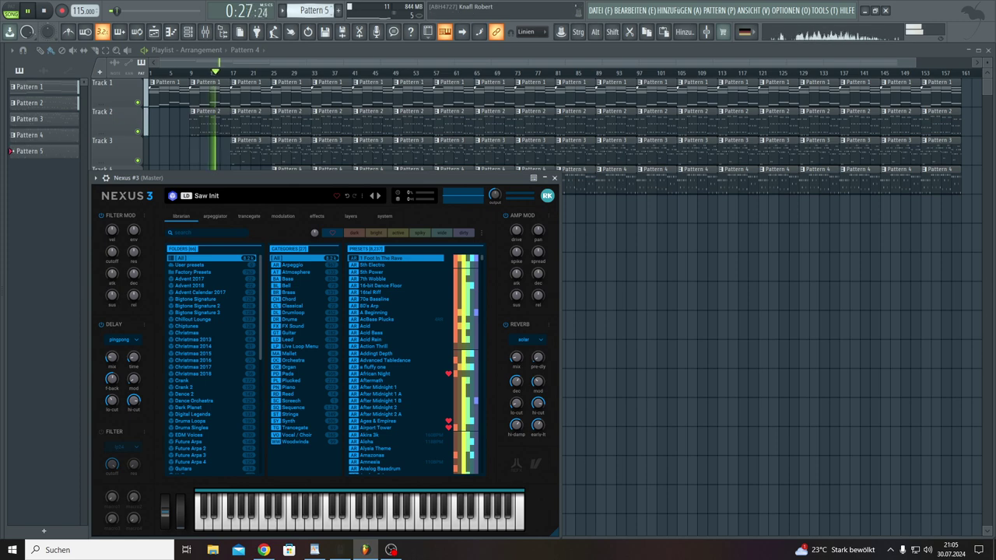
drag(281, 174, 536, 146)
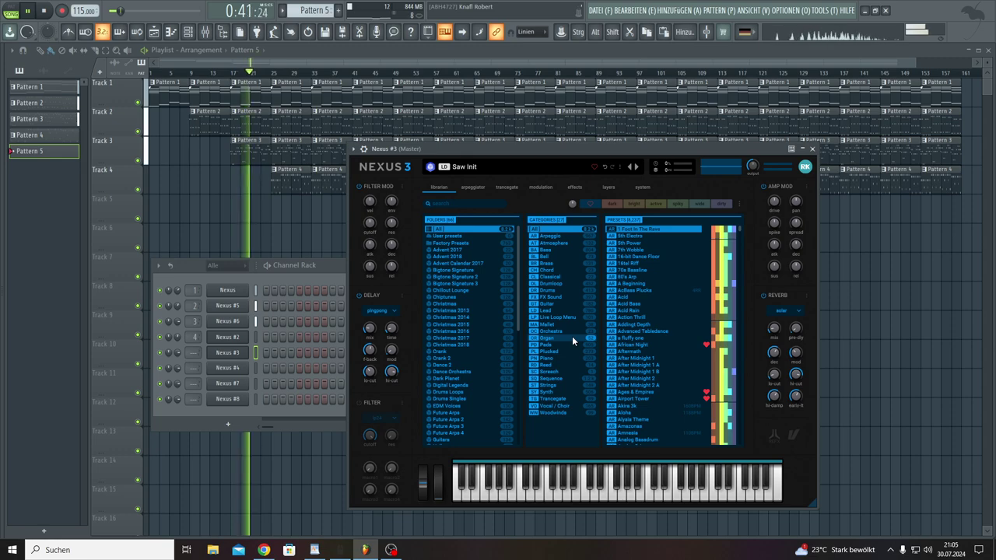
click(562, 377)
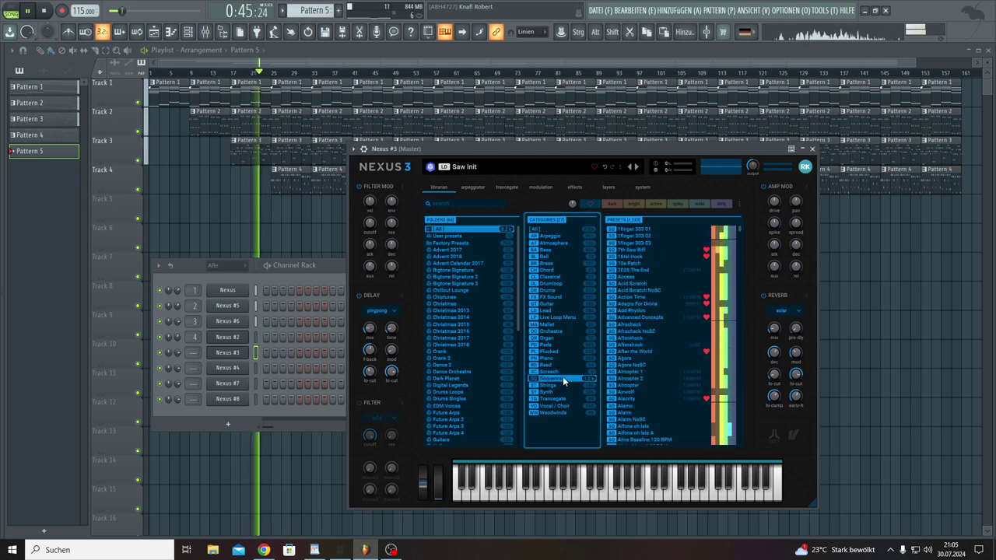
click(635, 295)
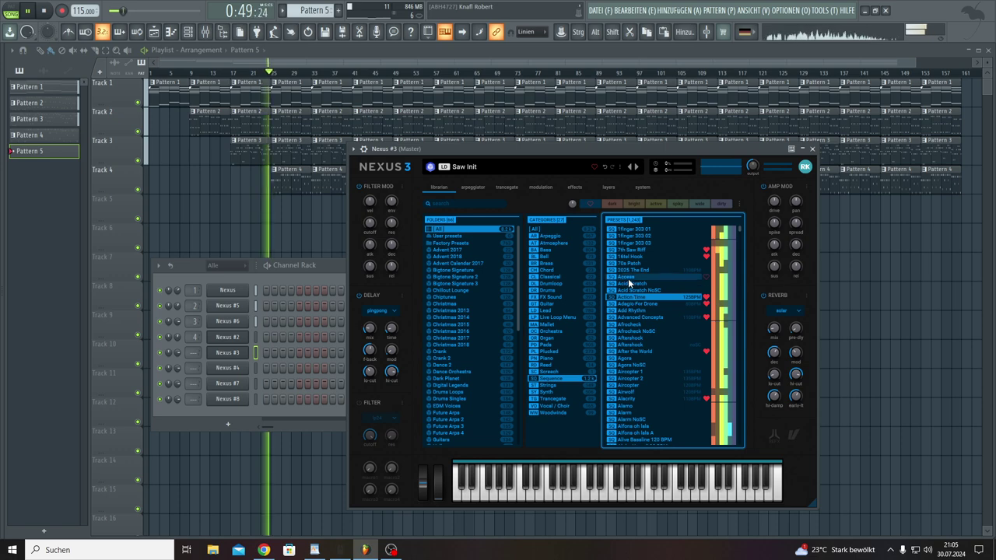
double_click(625, 294)
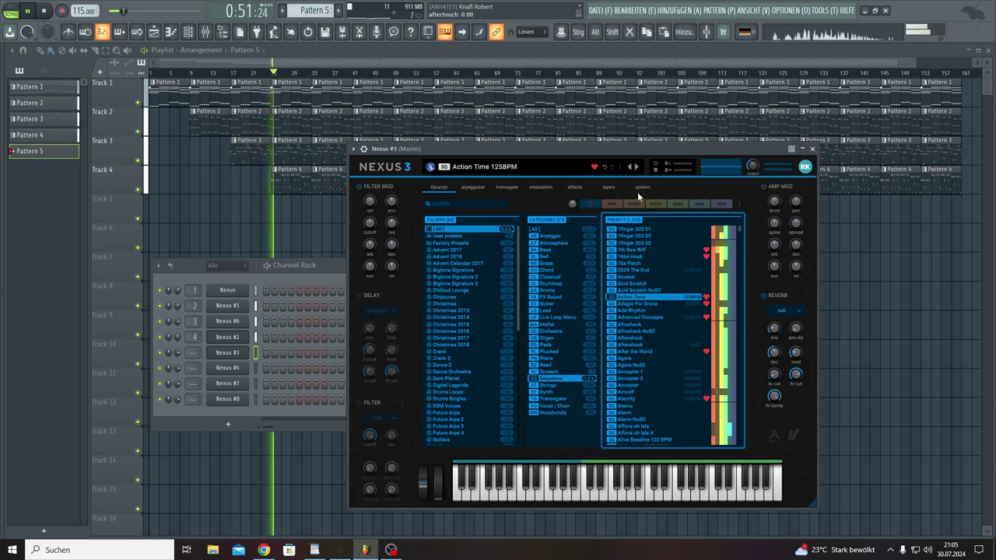
click(642, 187)
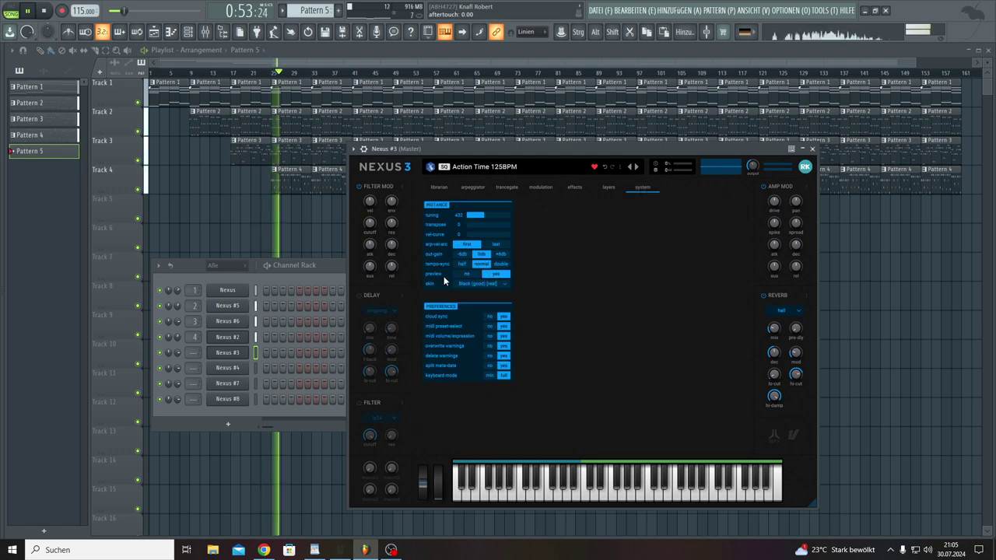
click(439, 187)
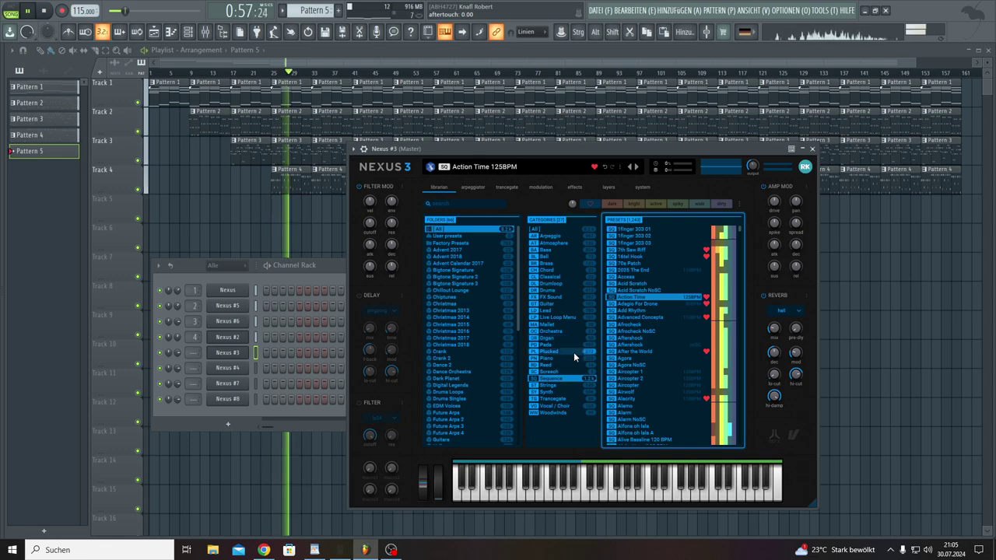
Paste the copied chords without bass notes into Nexus #3's piano roll in Pattern 5.
right_click(238, 353)
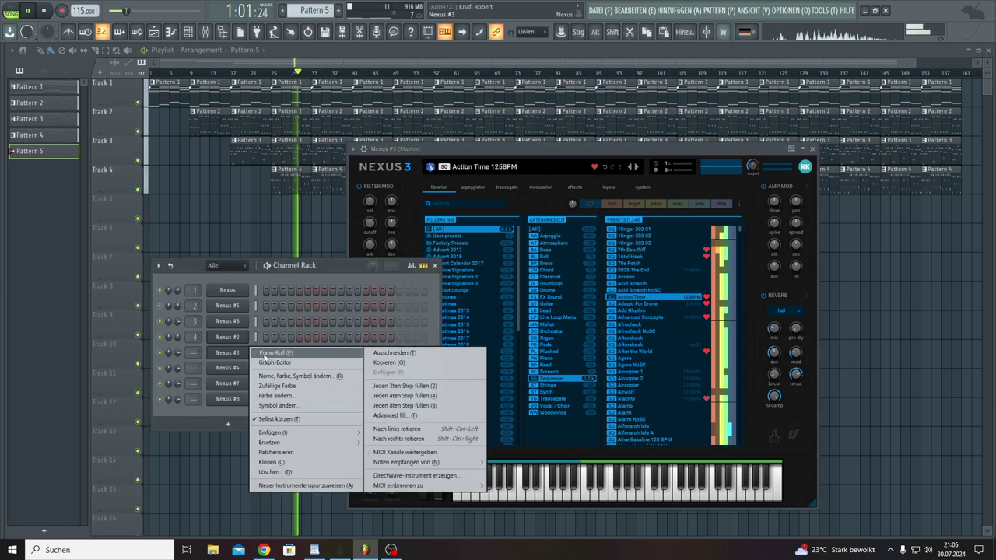
click(264, 353)
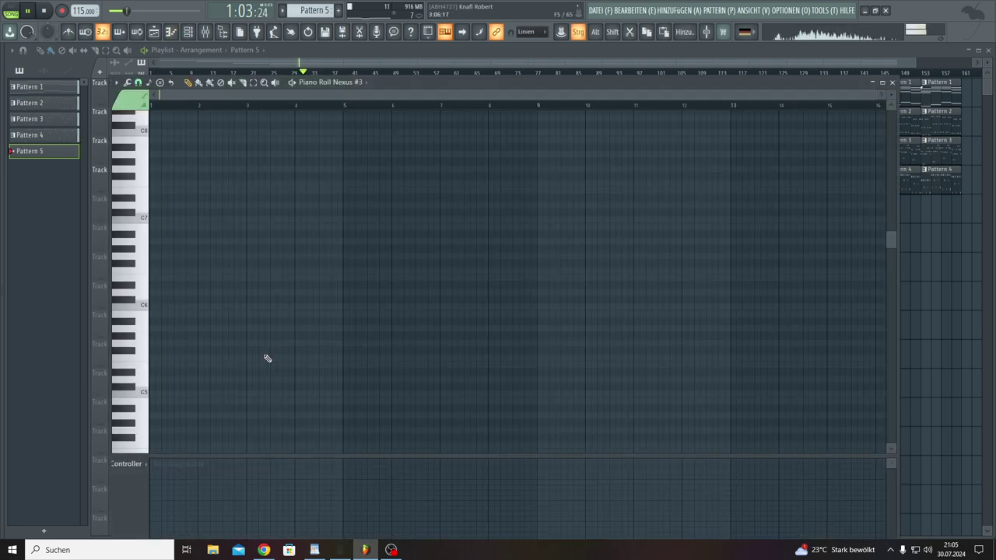
key(ctrl+v)
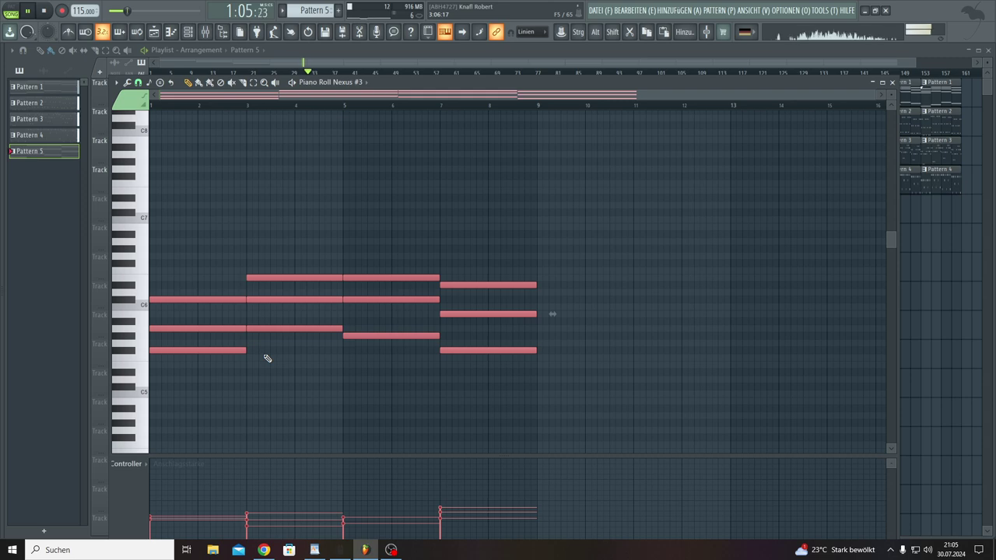
scroll(267, 358, down, 2)
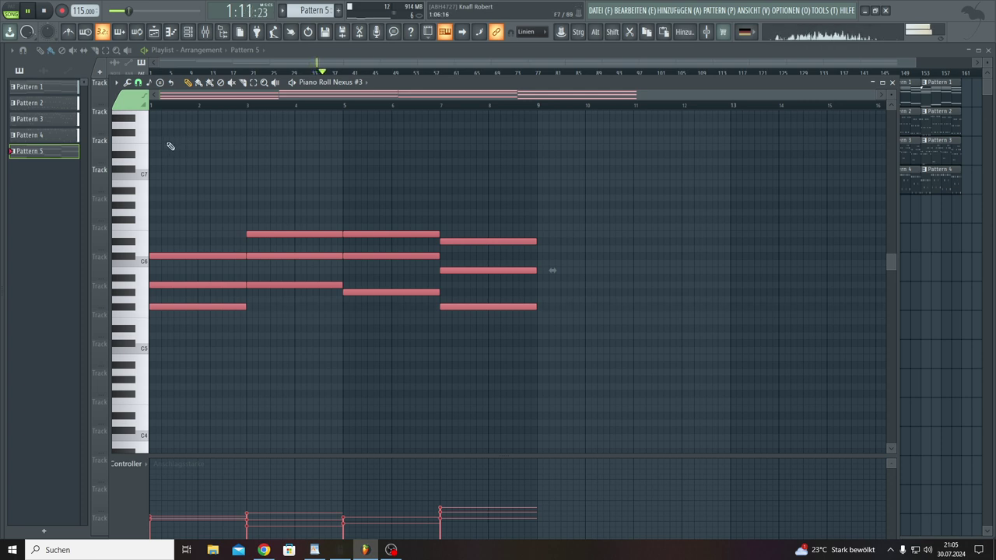
Copy all of Pattern 1's Nexus notes, including the bass notes, and return to Pattern 5.
click(189, 34)
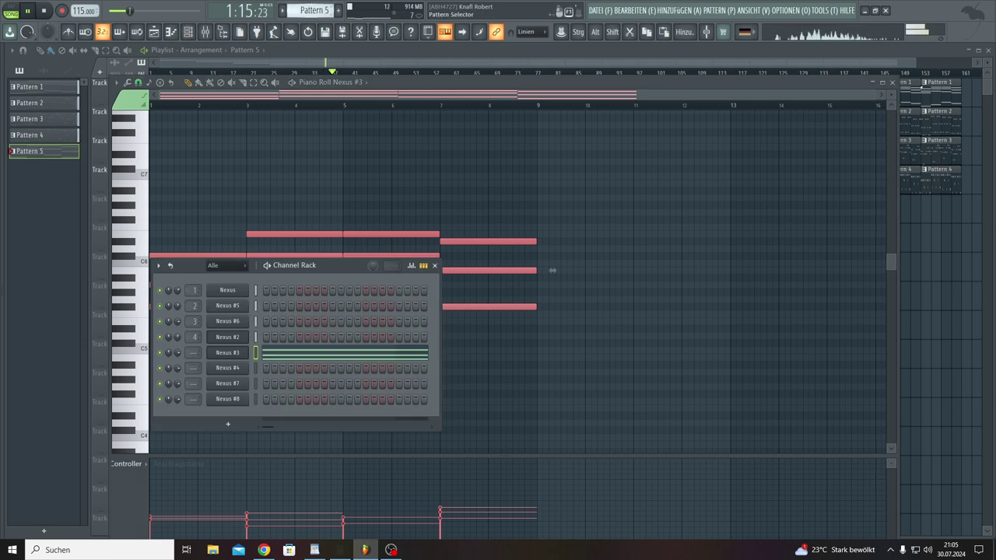
click(293, 269)
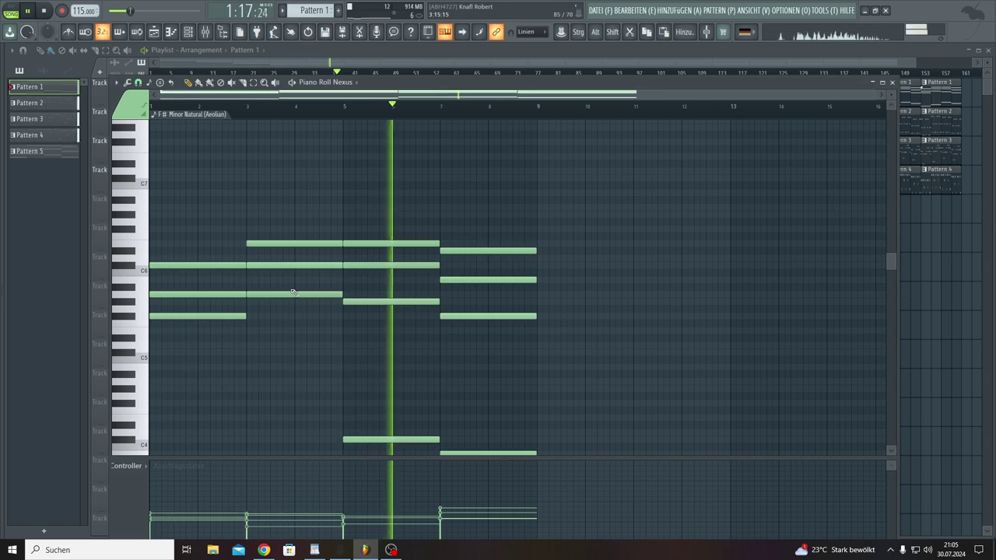
drag(555, 216, 37, 517)
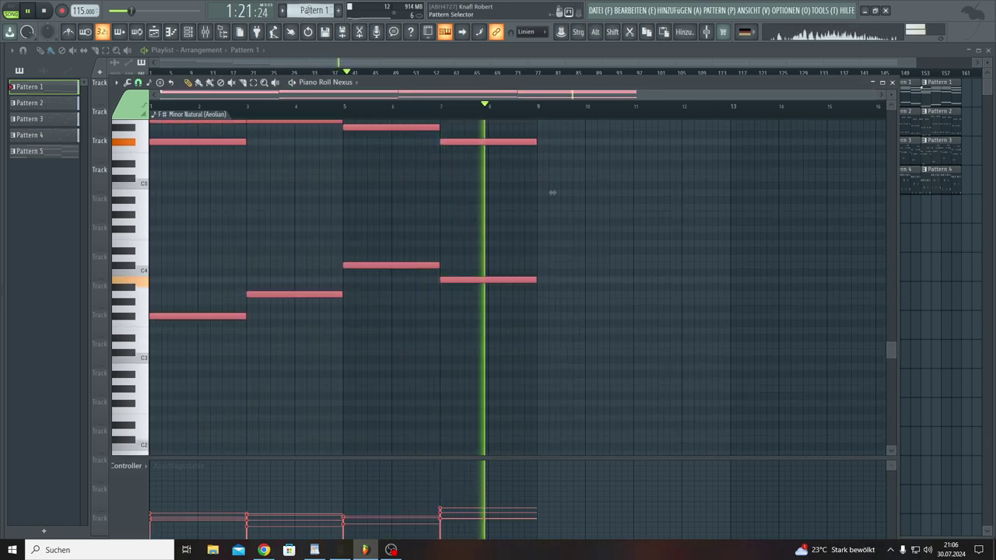
key(KP_Add)
key(KP_Add)
key(KP_Add)
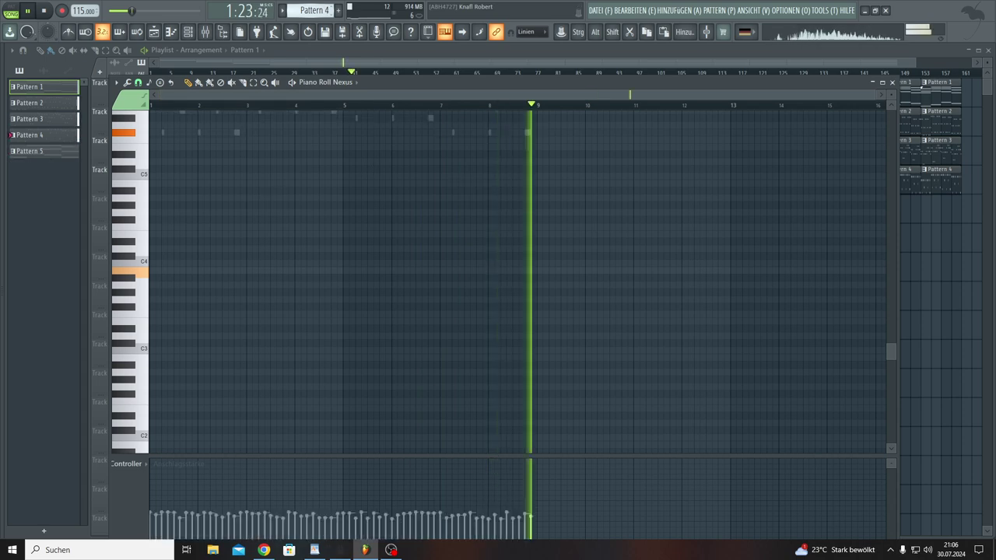
key(KP_Add)
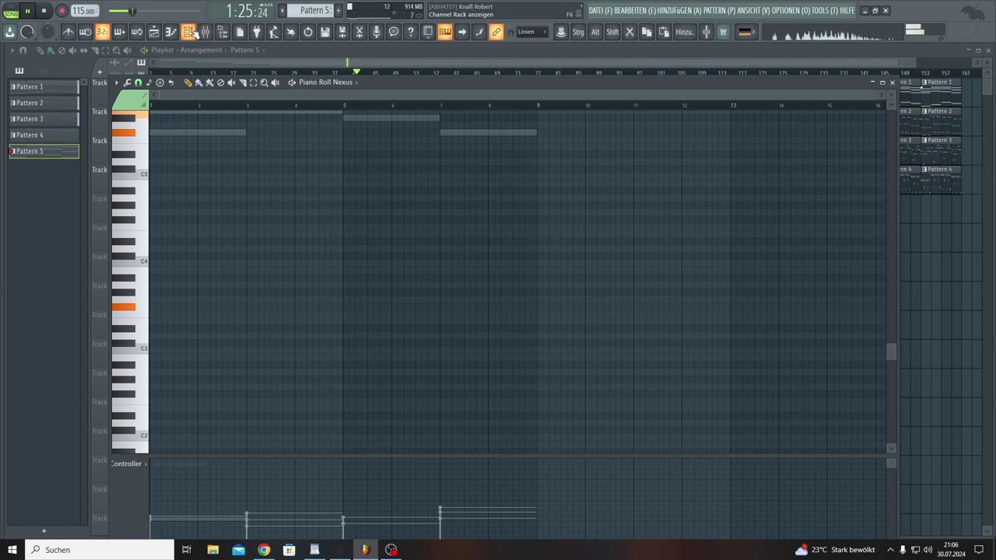
Replace Nexus #3's chords in Pattern 5 with the notes copied from Pattern 1, bass notes included.
click(195, 31)
click(279, 356)
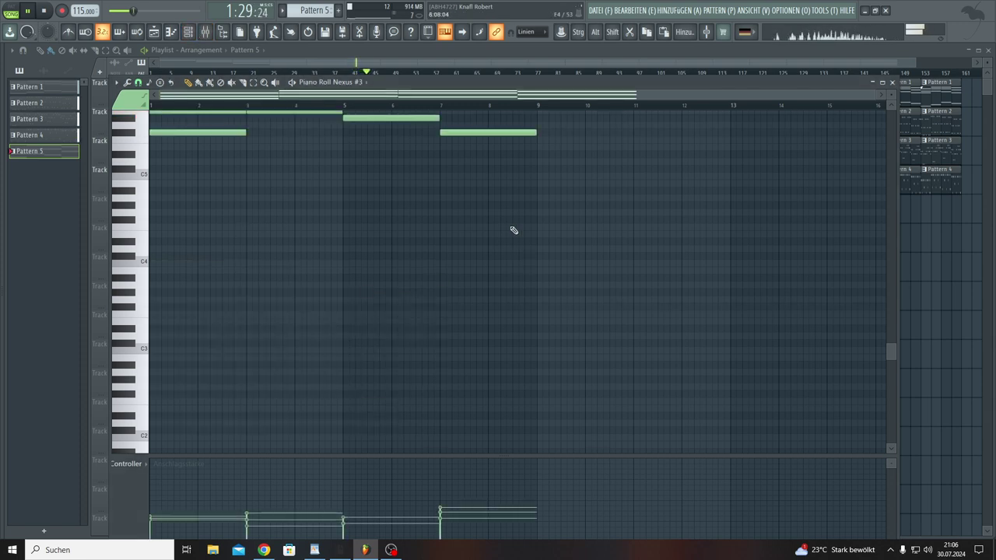
scroll(514, 230, up, 5)
key(ctrl+alt+z)
key(ctrl+alt+z)
key(ctrl+alt+z)
key(ctrl+alt+z)
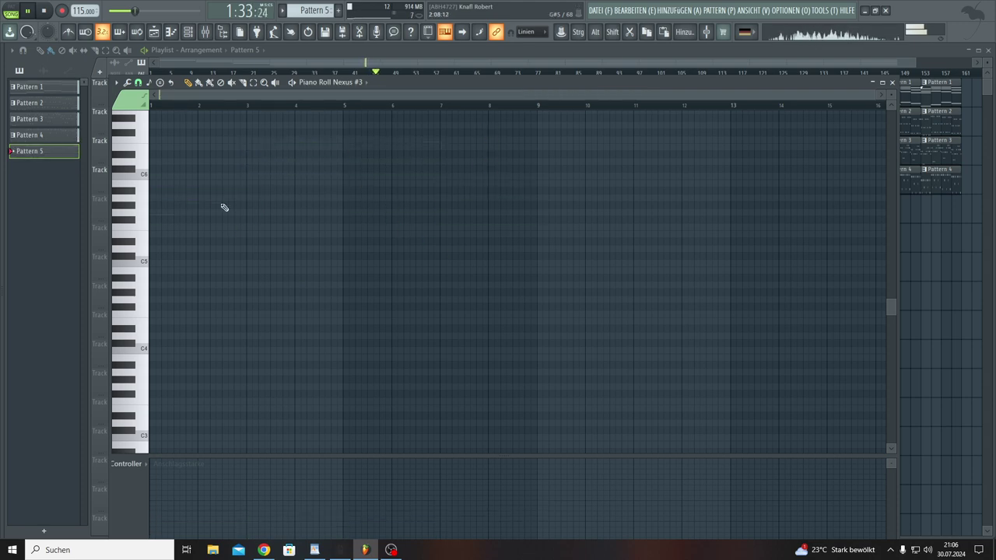
key(ctrl+shift+z)
key(ctrl+shift+z)
key(ctrl+shift+z)
key(ctrl+shift+z)
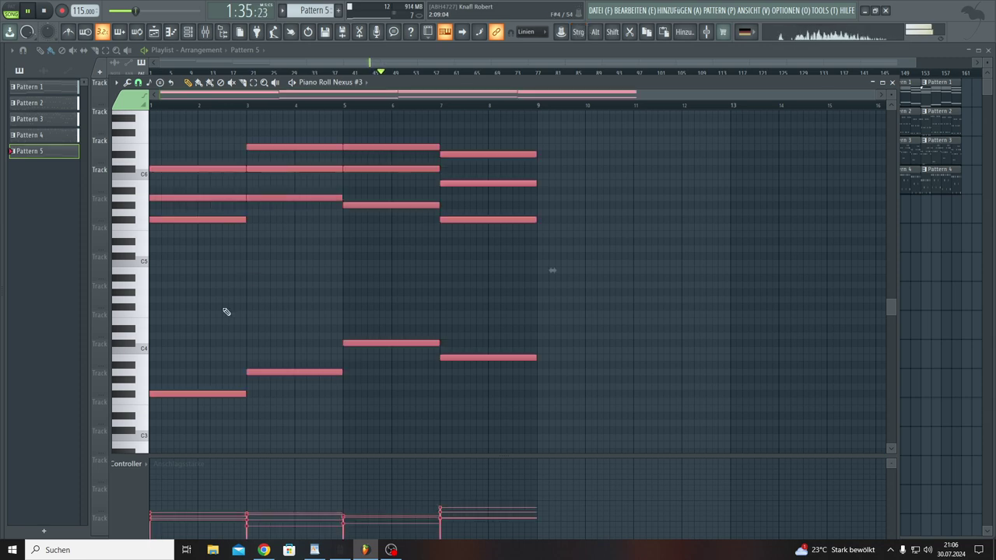
Add a top melody of F#6, A6, G#6 and F#6 above Nexus #3's chords, with notes starting around bars 1, 3, 5 and 7.
scroll(226, 312, up, 1)
key(ctrl+a)
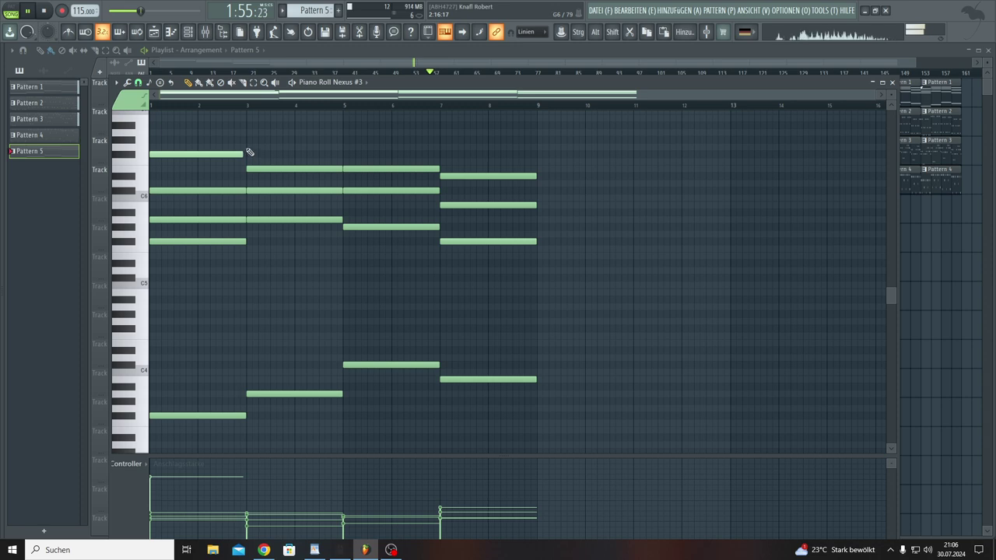
click(249, 132)
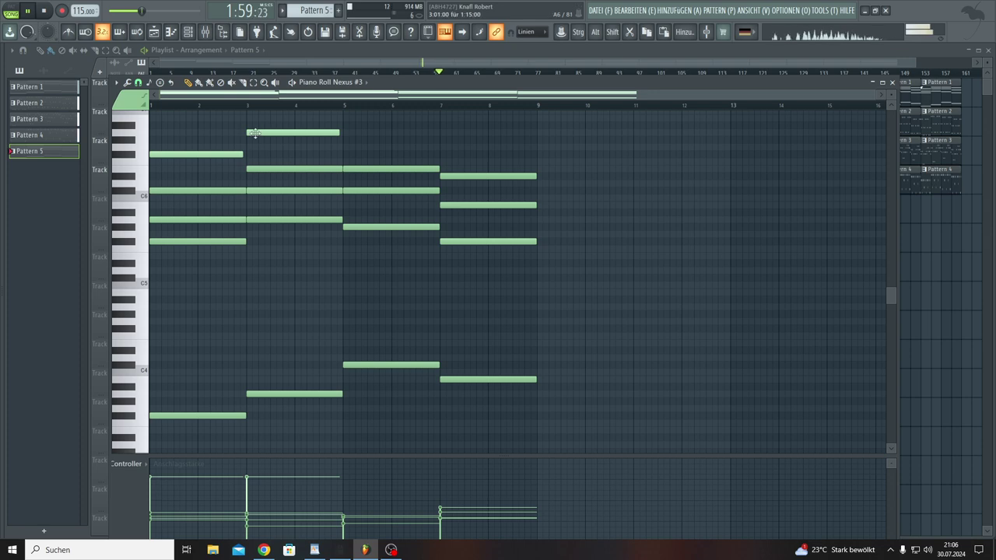
click(345, 140)
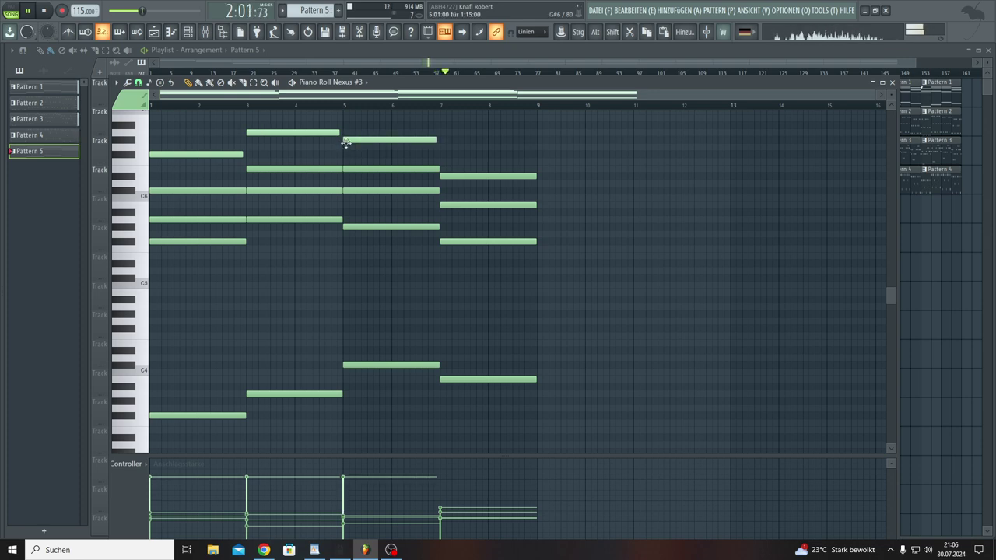
click(446, 154)
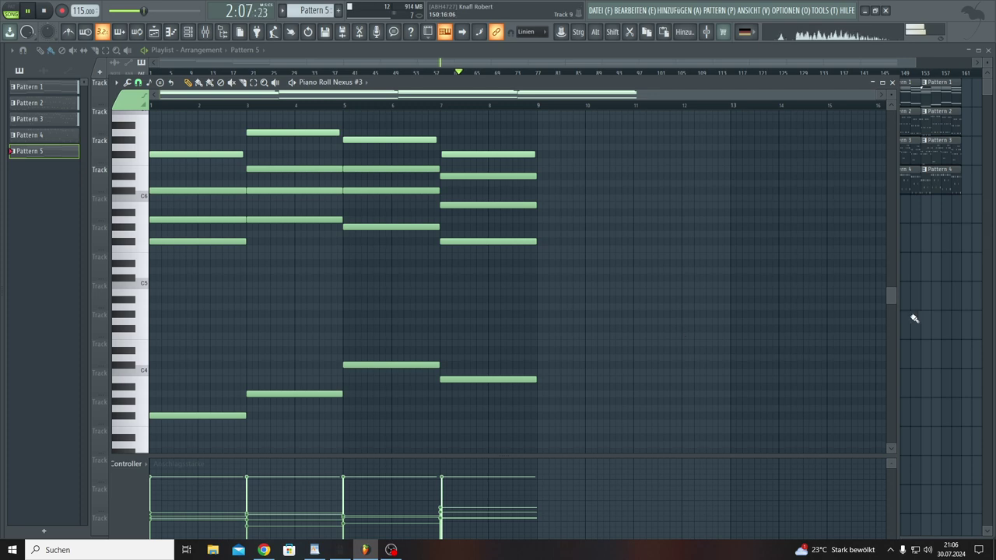
Paint Pattern 5 clips along Track 5 from bar 65 to the end of the arrangement.
key(F7)
mouse_move(476, 208)
mouse_down()
mouse_move(559, 219)
mouse_move(929, 218)
mouse_up()
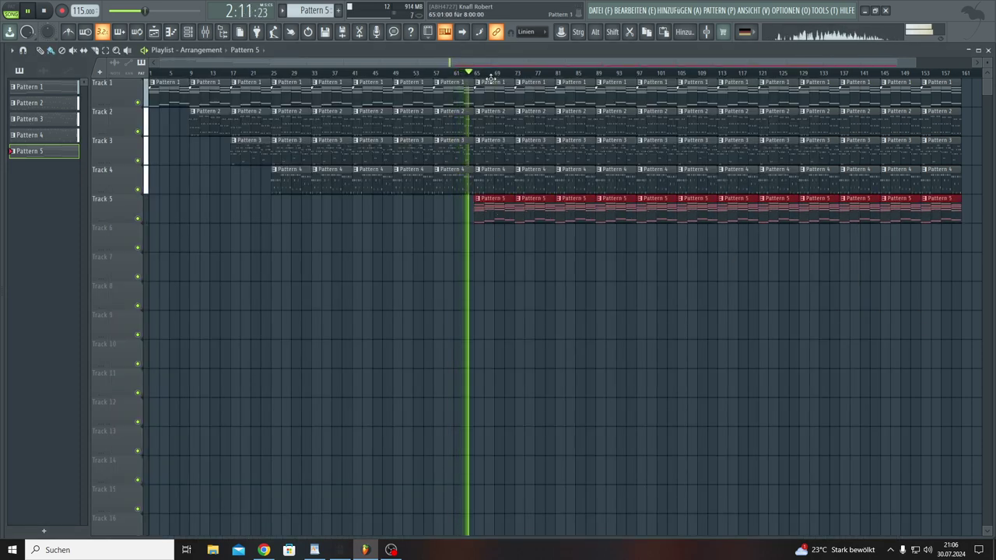
scroll(490, 77, up, 5)
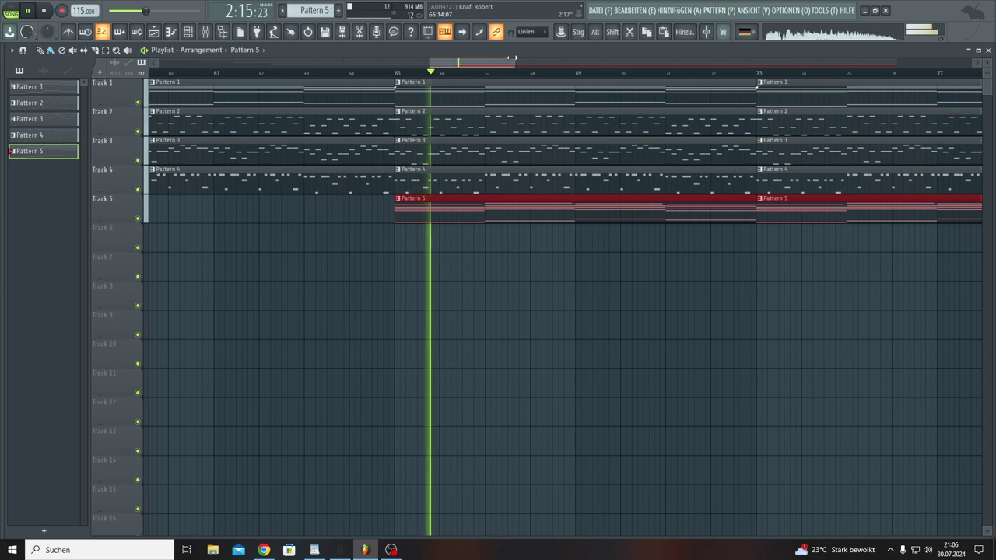
drag(511, 58, 632, 57)
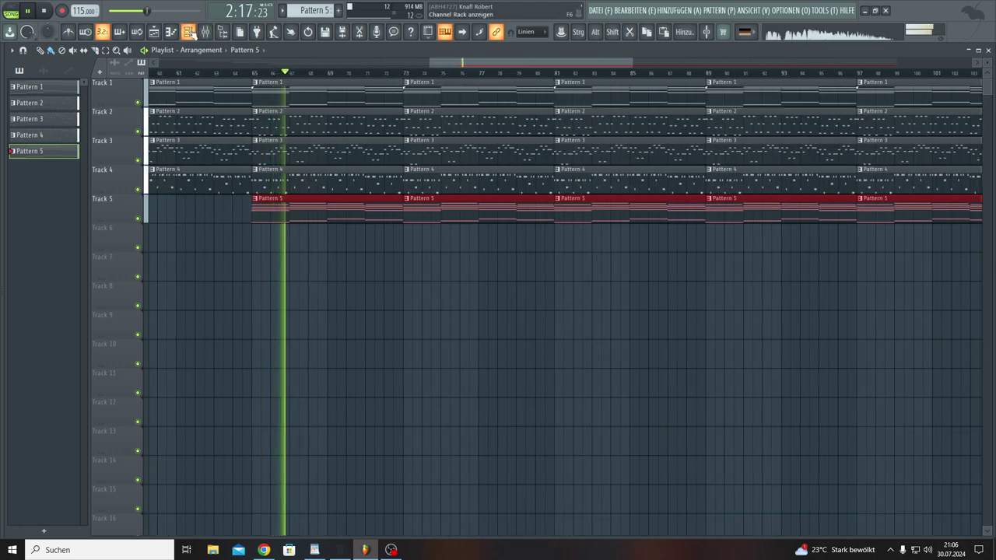
Switch the Nexus #3 preset to Adagio For Drone 80BPM.
click(190, 31)
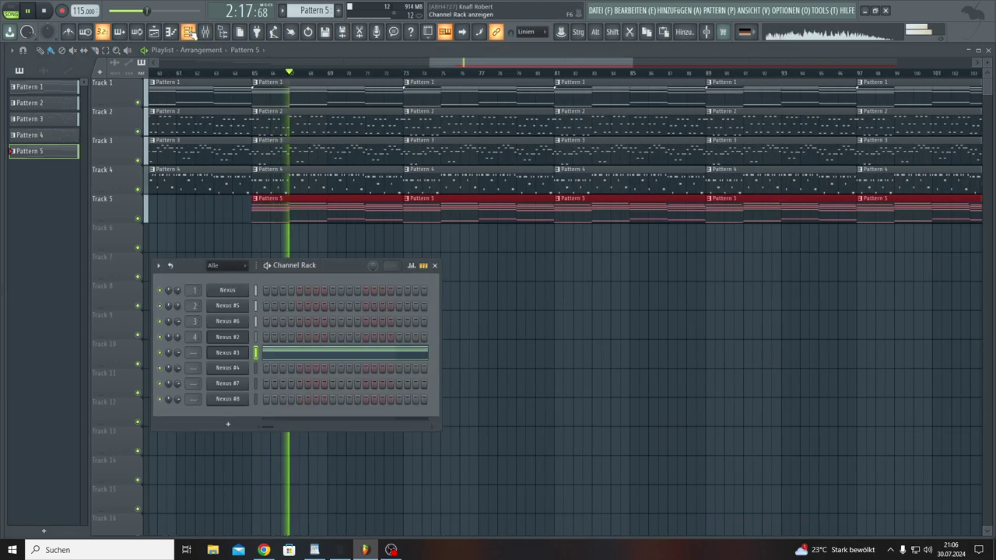
click(225, 355)
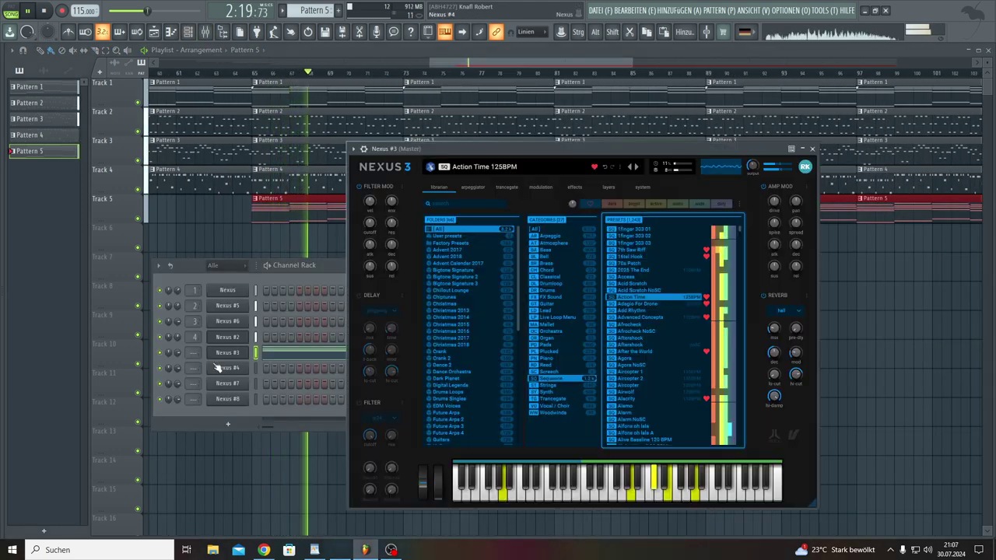
click(633, 304)
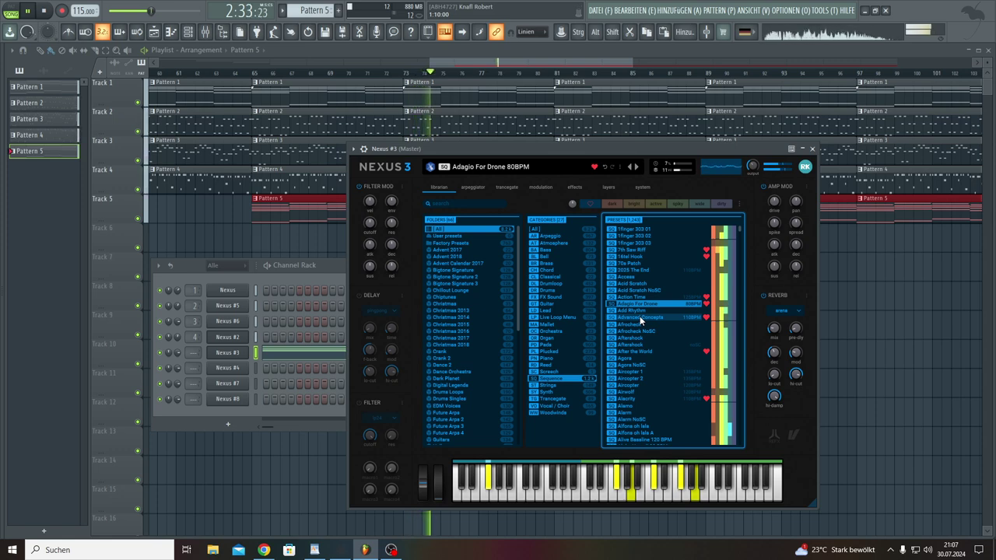
Route Nexus #3 to mixer insert 5 and set the plugin's output level to 64.
click(192, 353)
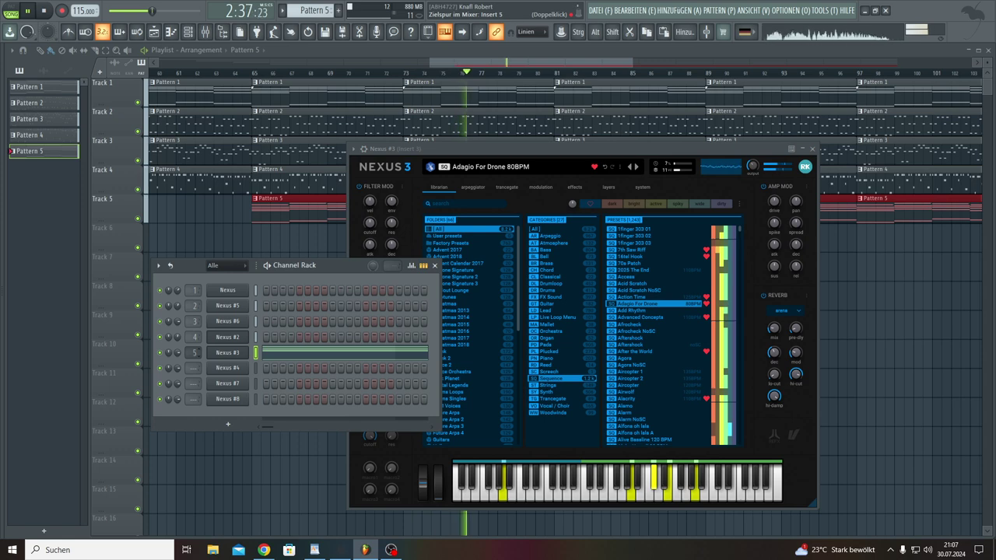
scroll(195, 353, down, 1)
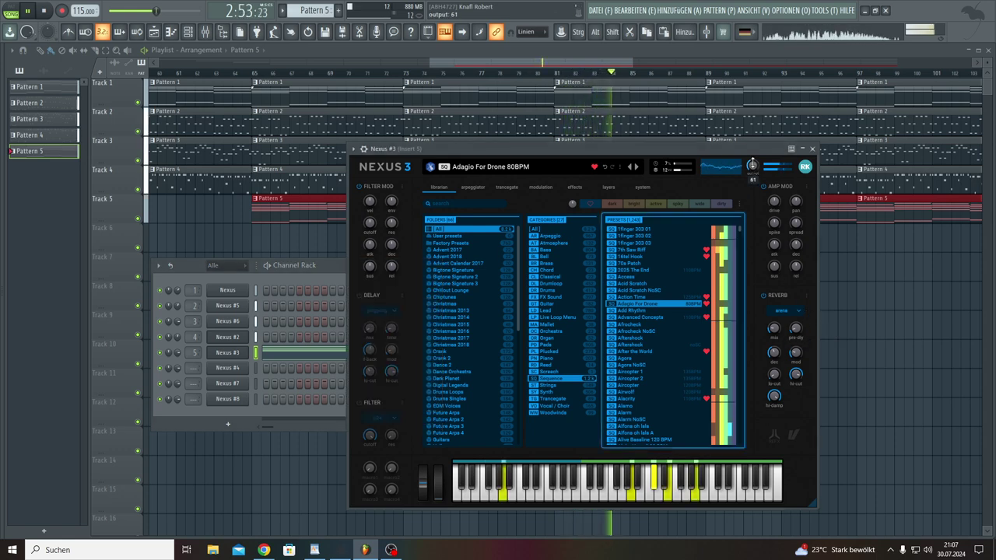
click(753, 167)
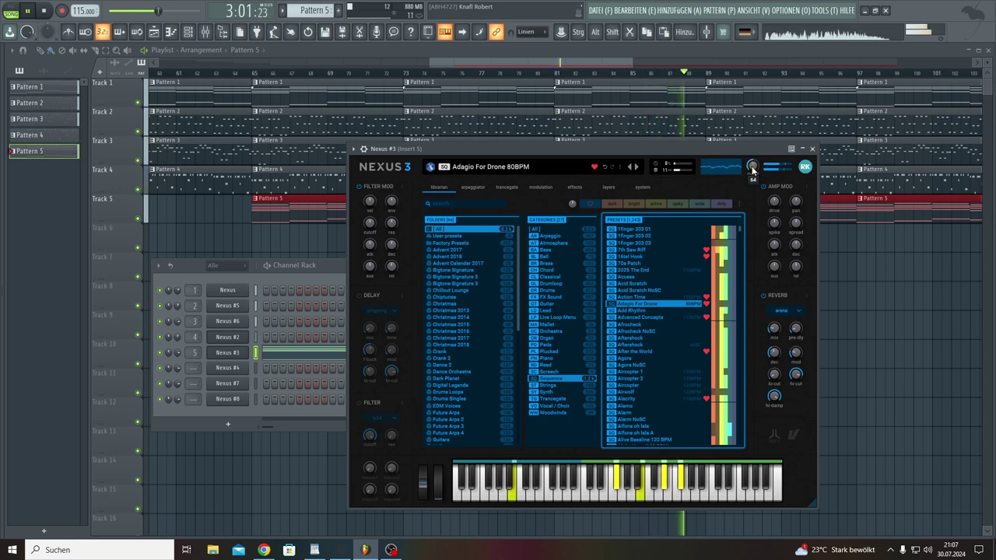
click(859, 289)
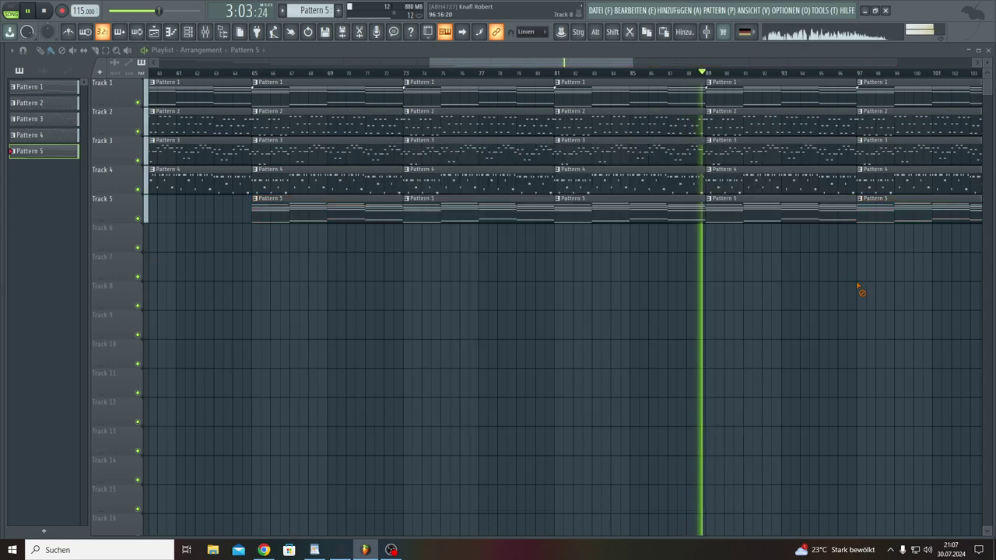
Lengthen the first three Nexus #3 bass notes in Pattern 5, F#3, A3 and C#4, so each slightly overlaps the following bass note.
double_click(416, 213)
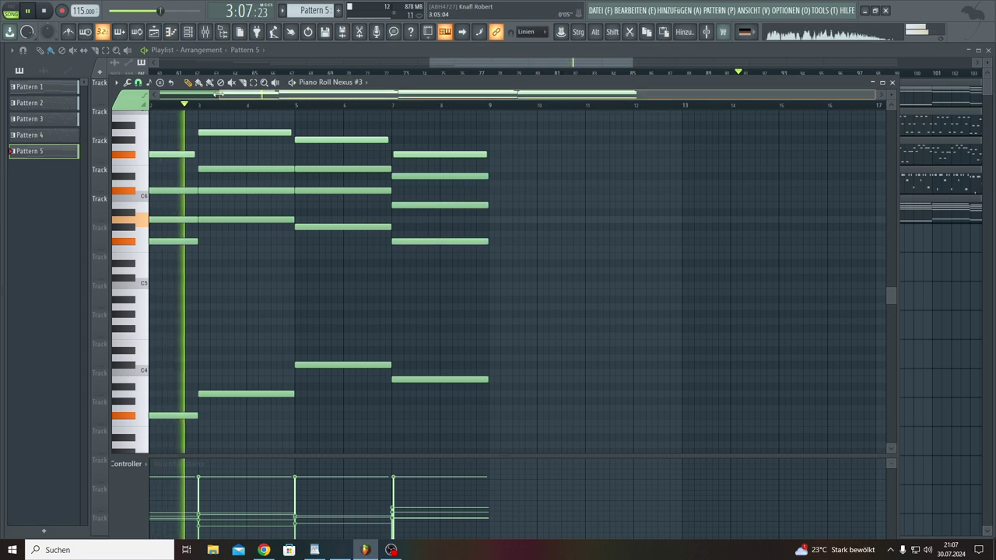
drag(216, 94, 99, 94)
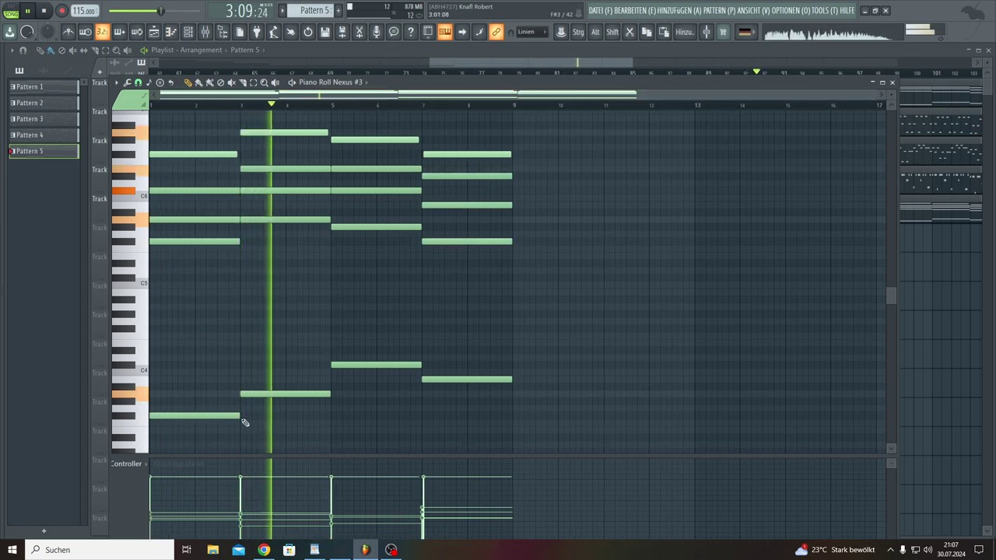
click(239, 417)
drag(240, 418, 242, 415)
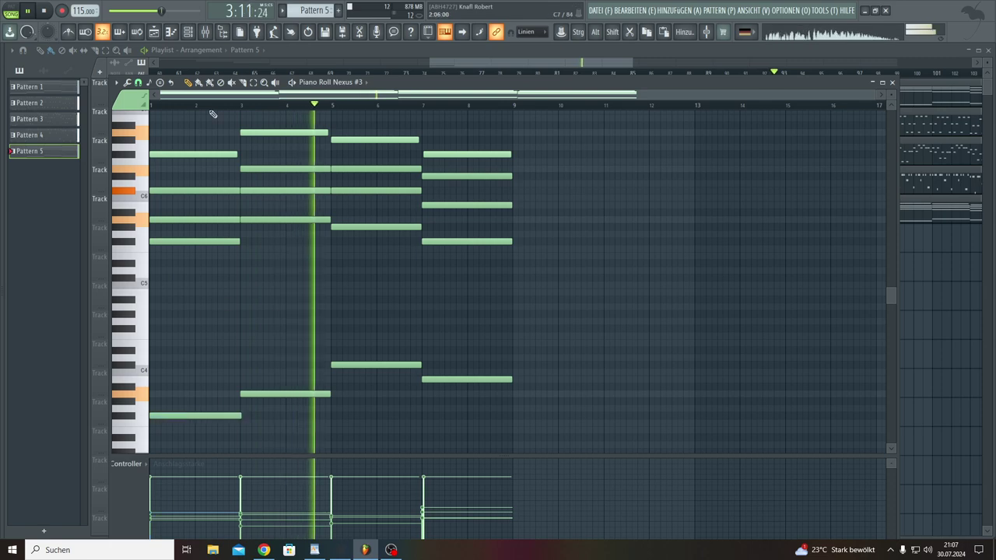
scroll(237, 107, up, 4)
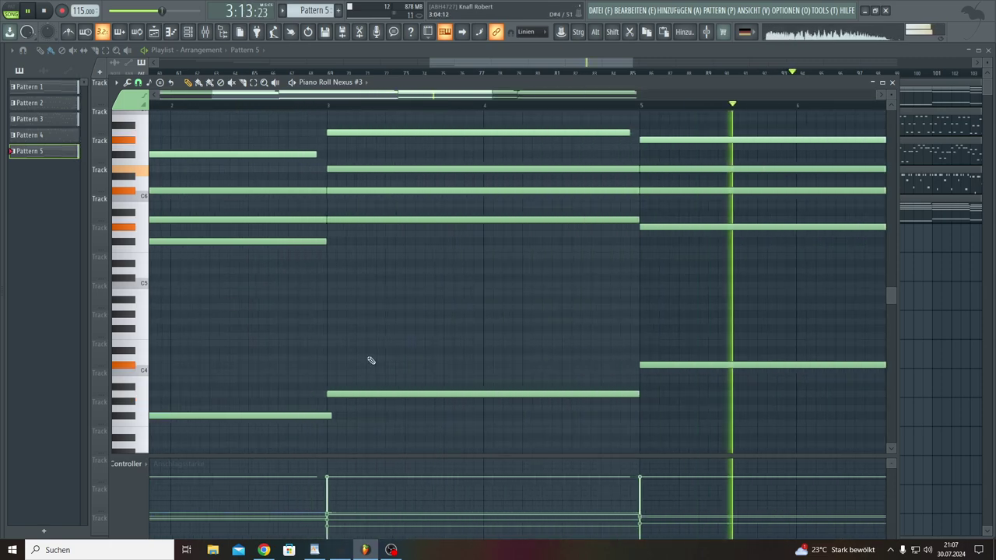
drag(640, 394, 643, 394)
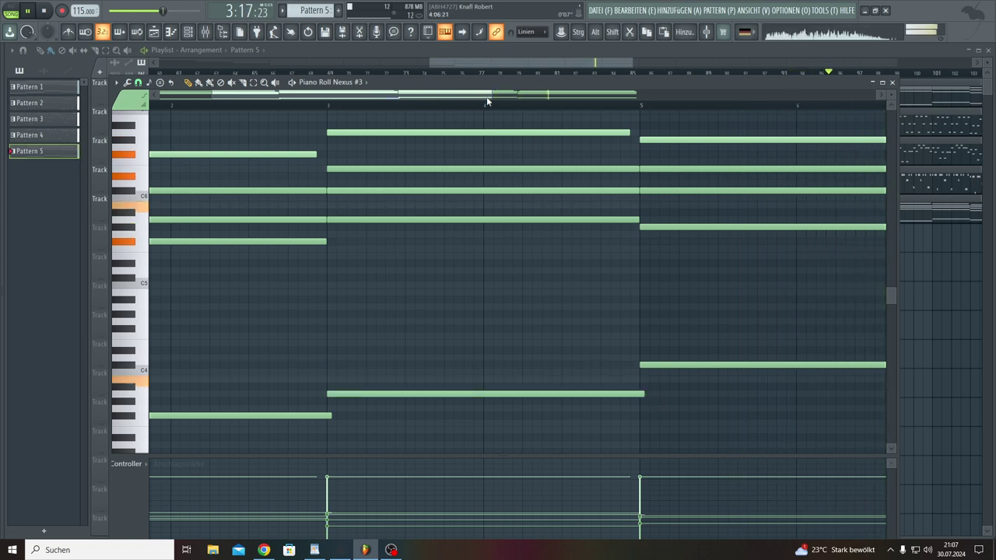
drag(478, 94, 634, 126)
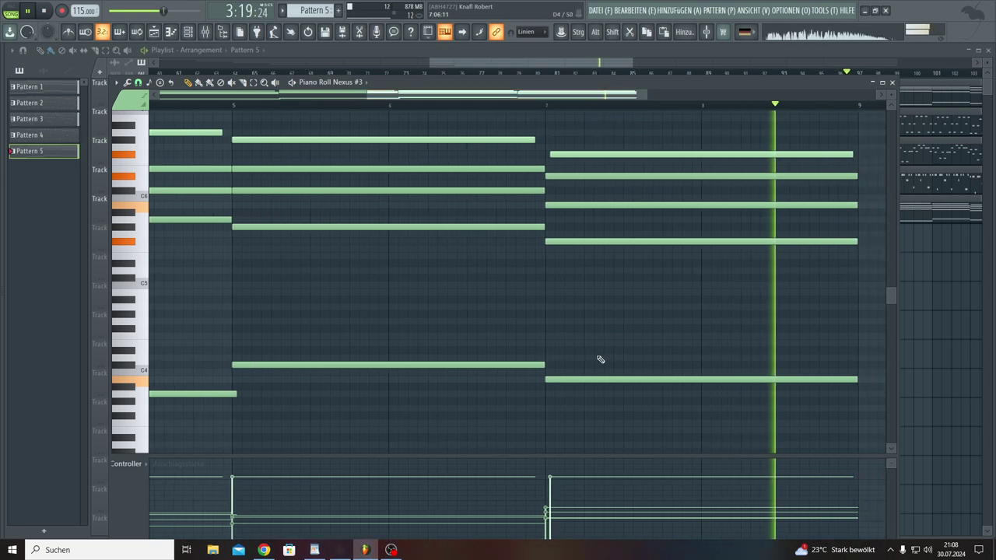
drag(545, 364, 550, 366)
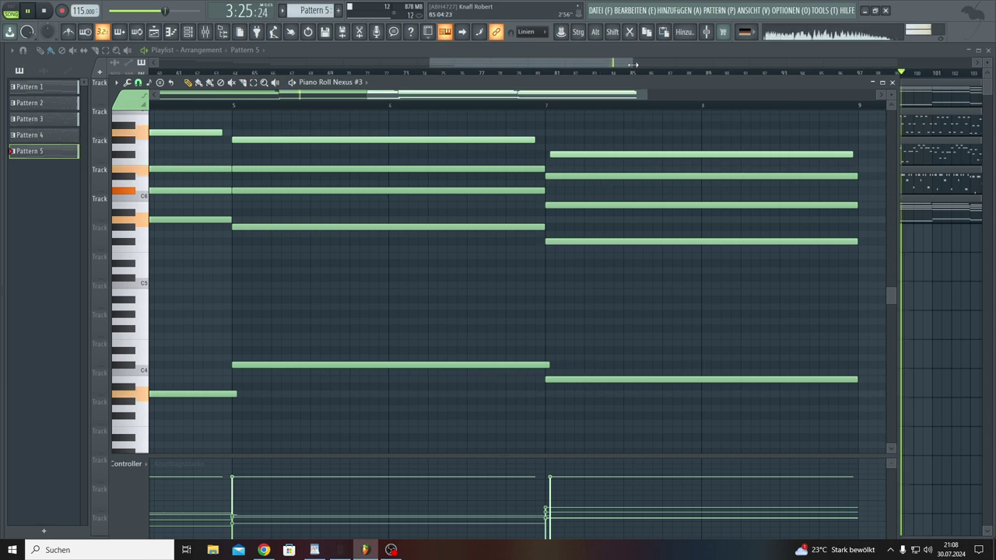
drag(639, 62, 899, 67)
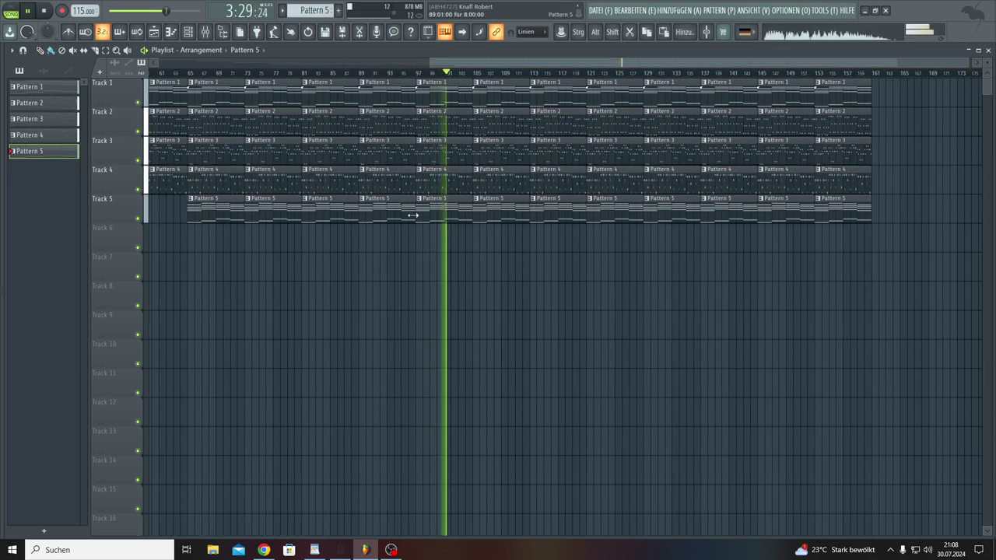
double_click(388, 202)
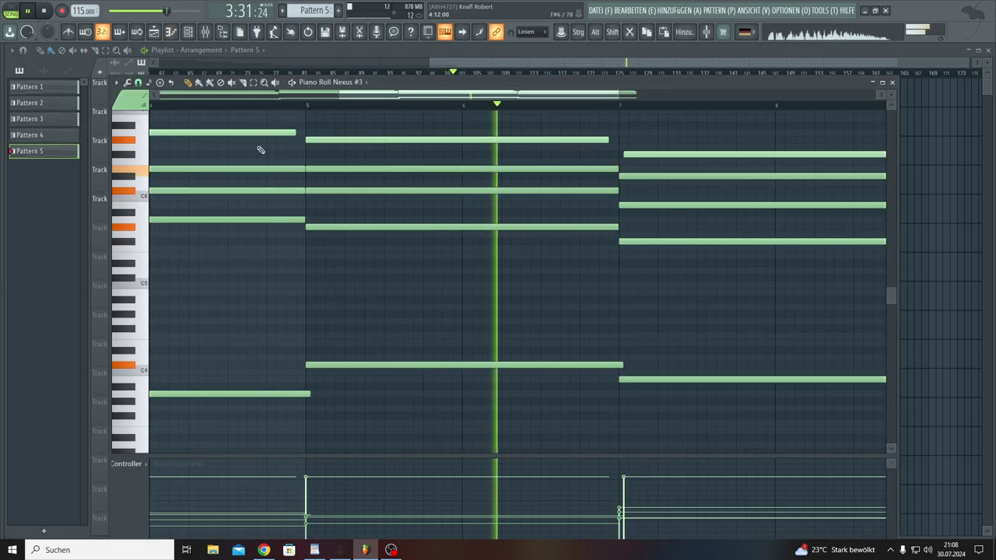
drag(360, 98, 145, 119)
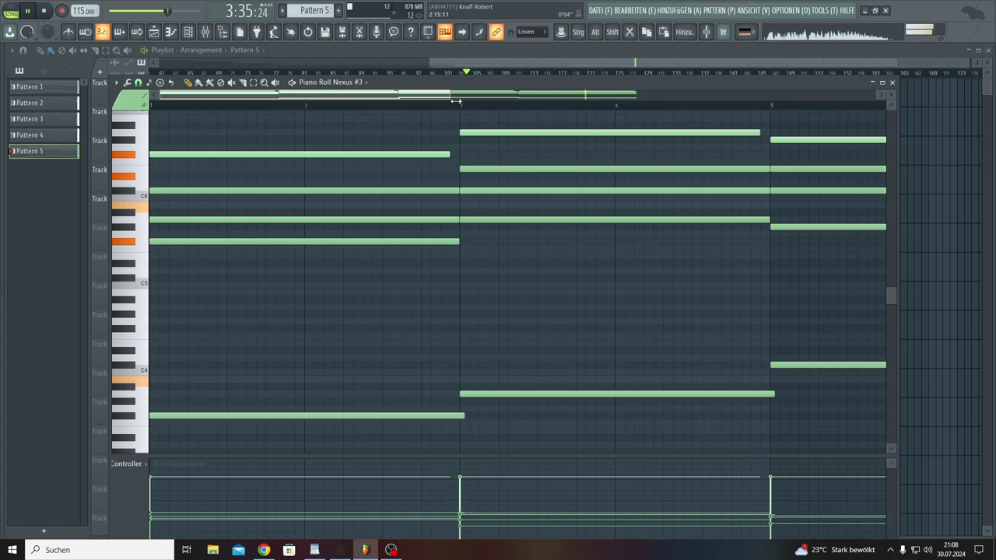
drag(442, 101, 856, 103)
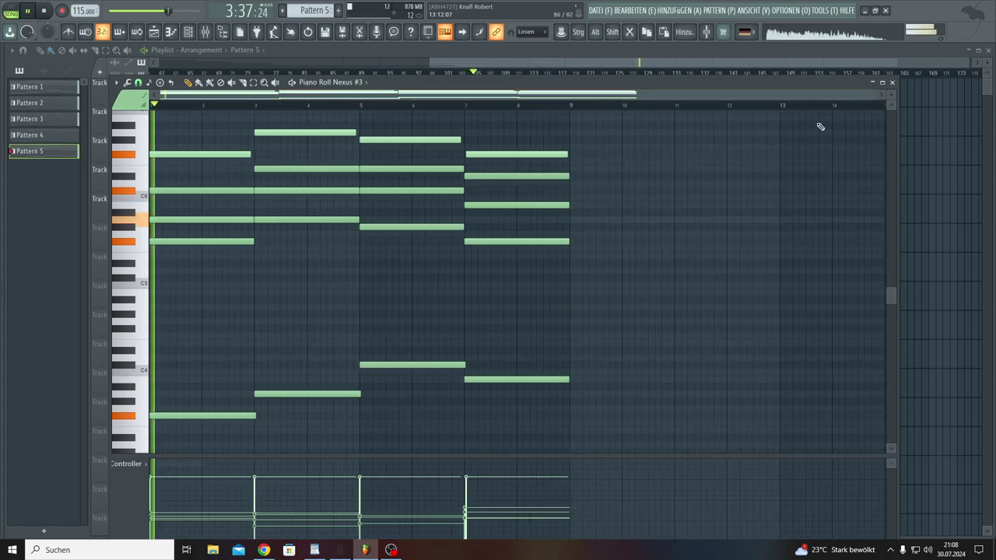
key(F7)
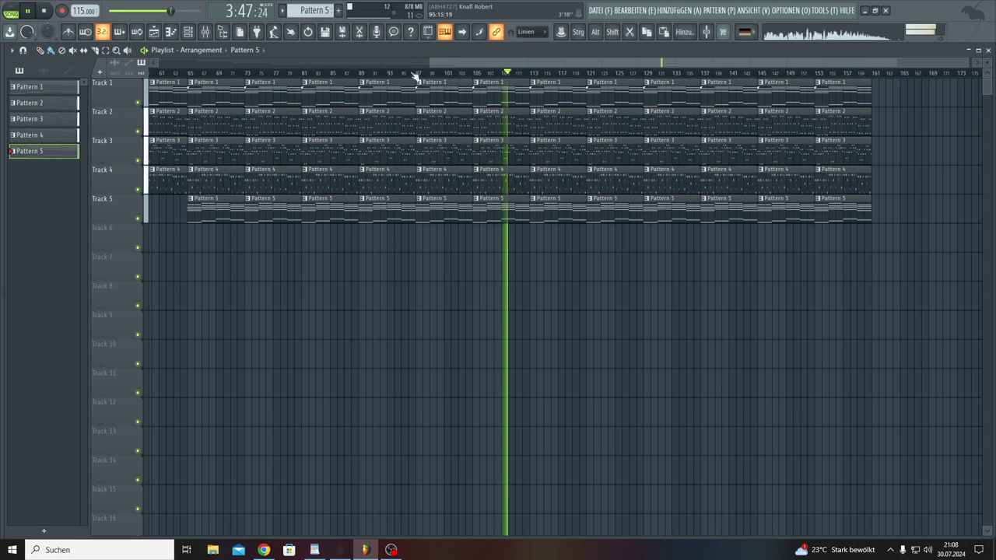
drag(429, 63, 159, 60)
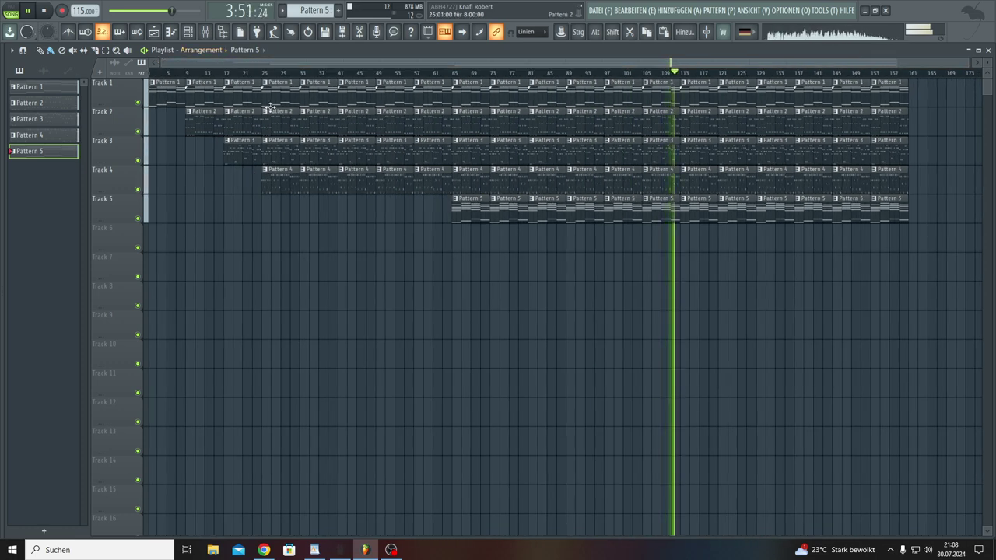
In pattern playback mode, lower the velocity of all Nexus #3 chord and melody notes in Pattern 5 to about 25%, excluding the bass notes.
click(18, 11)
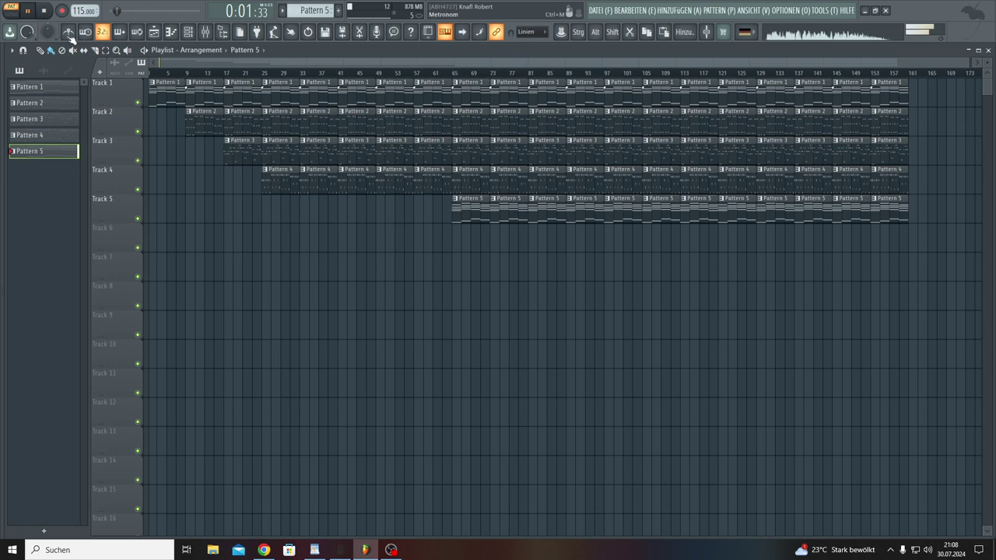
double_click(478, 200)
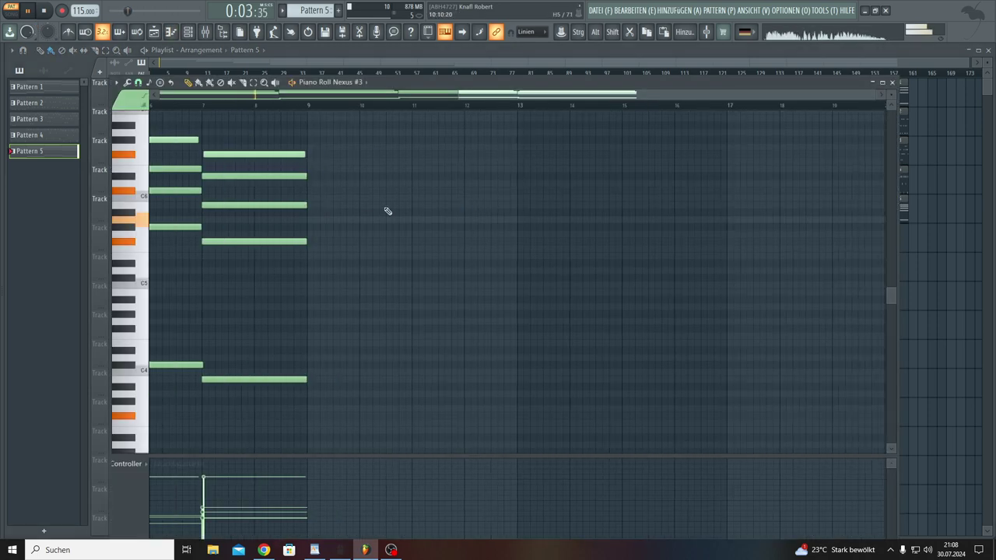
scroll(285, 254, up, 3)
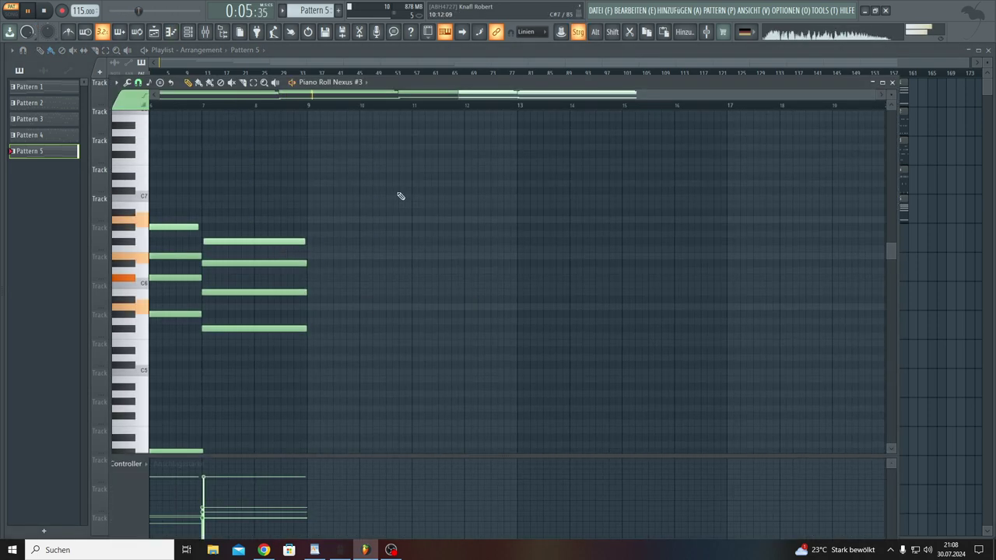
drag(401, 194, 144, 351)
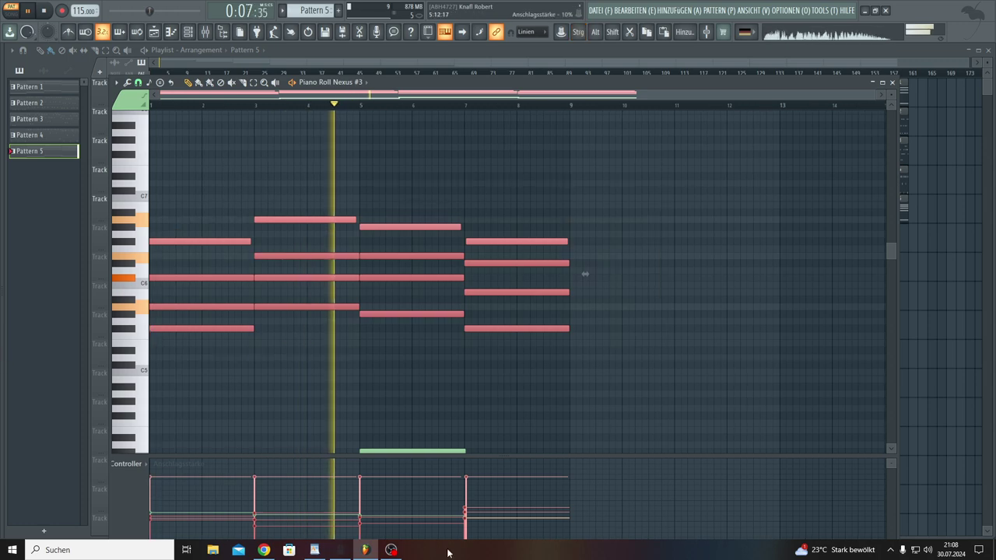
drag(467, 517, 148, 518)
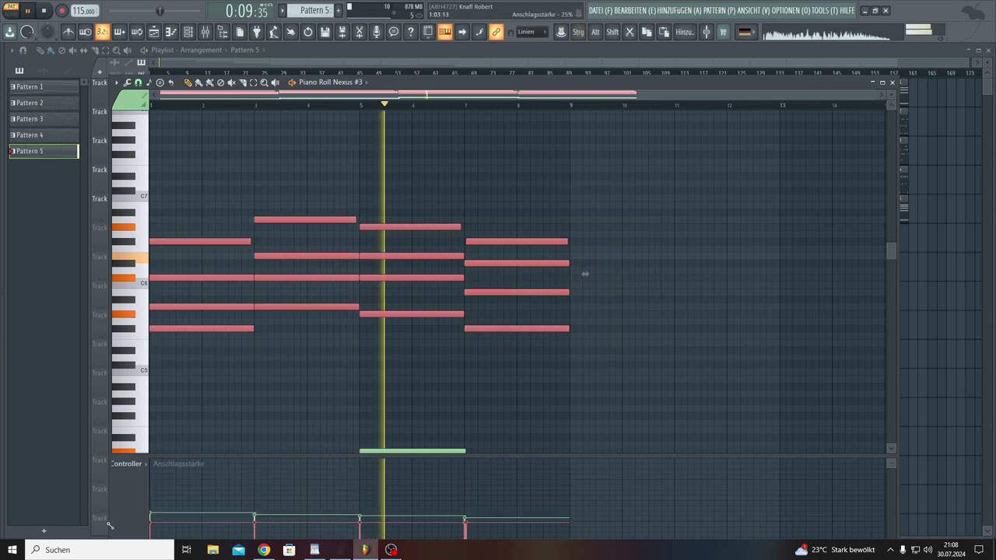
Randomize the levels of the selected chord and melody notes with the Randomizer, keeping Bipolar on and pattern generation off.
click(128, 82)
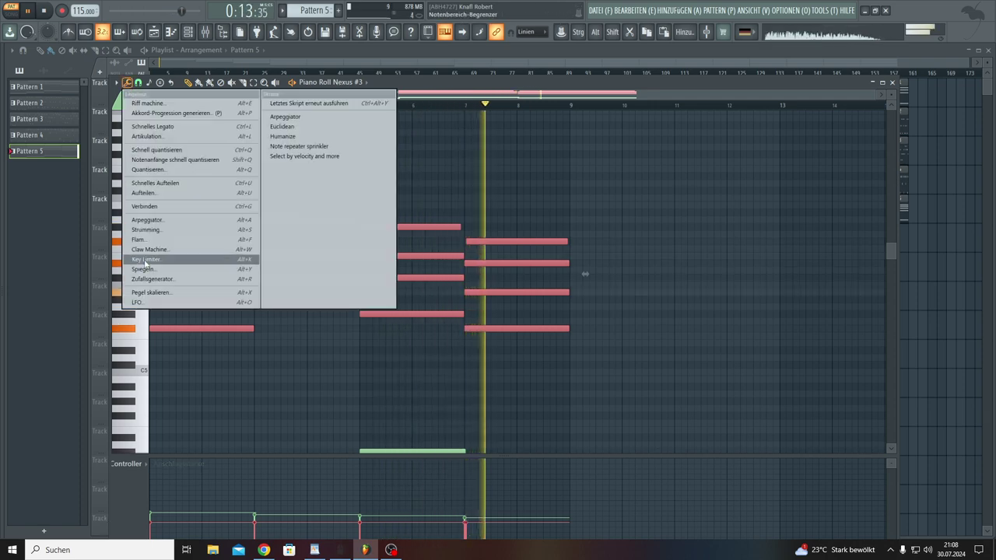
click(148, 278)
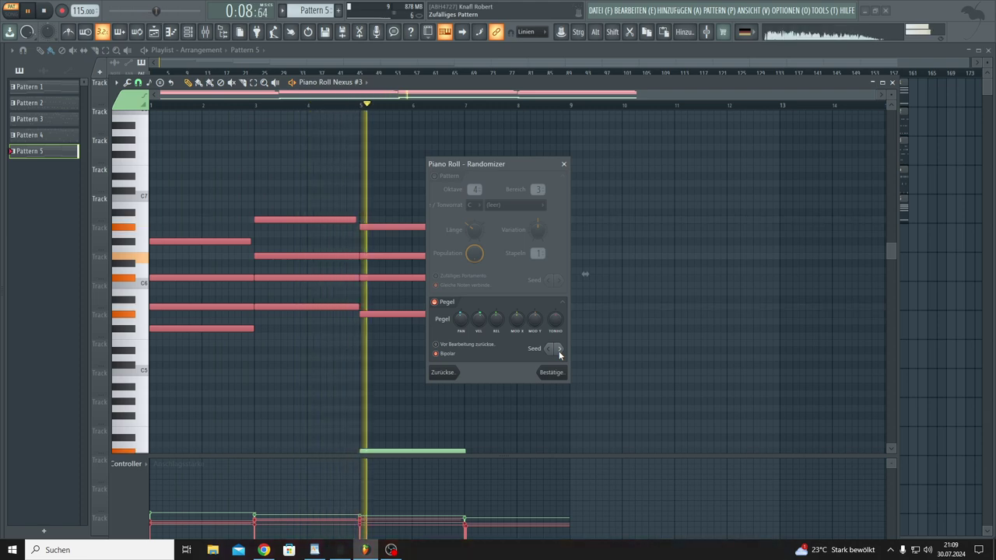
click(555, 373)
click(559, 378)
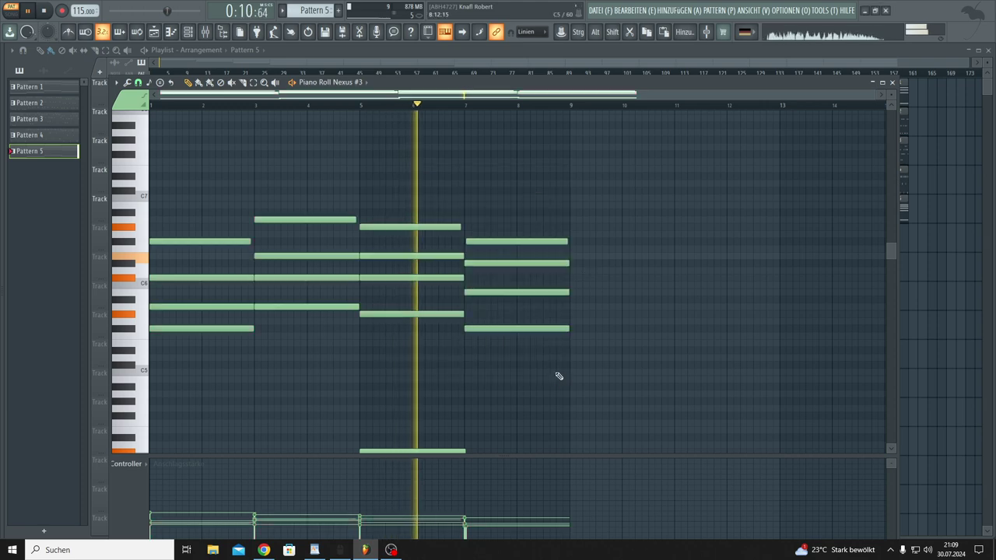
Add four Pattern 5 clips on Track 5 from bar 33 up to bar 65, back in song mode.
click(188, 32)
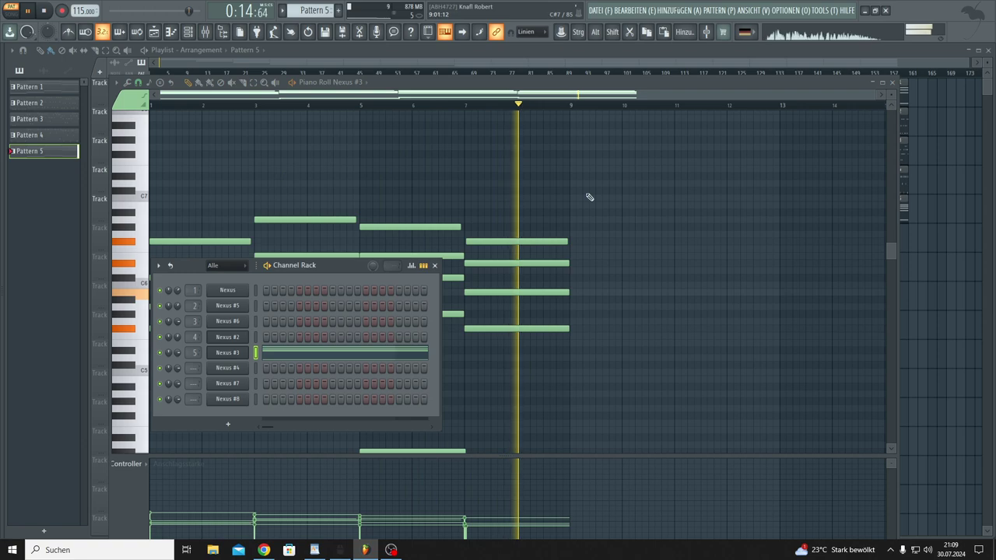
key(F5)
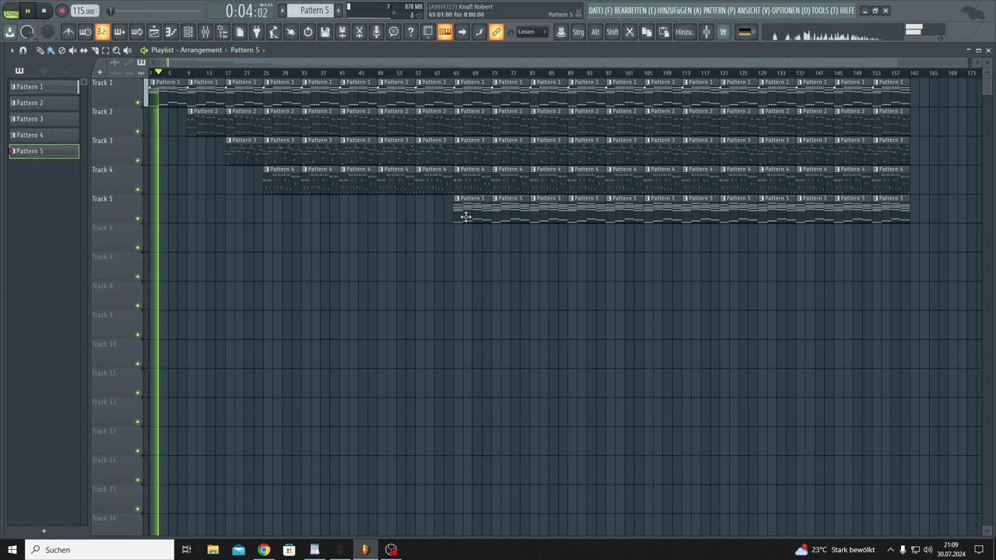
drag(429, 215, 303, 217)
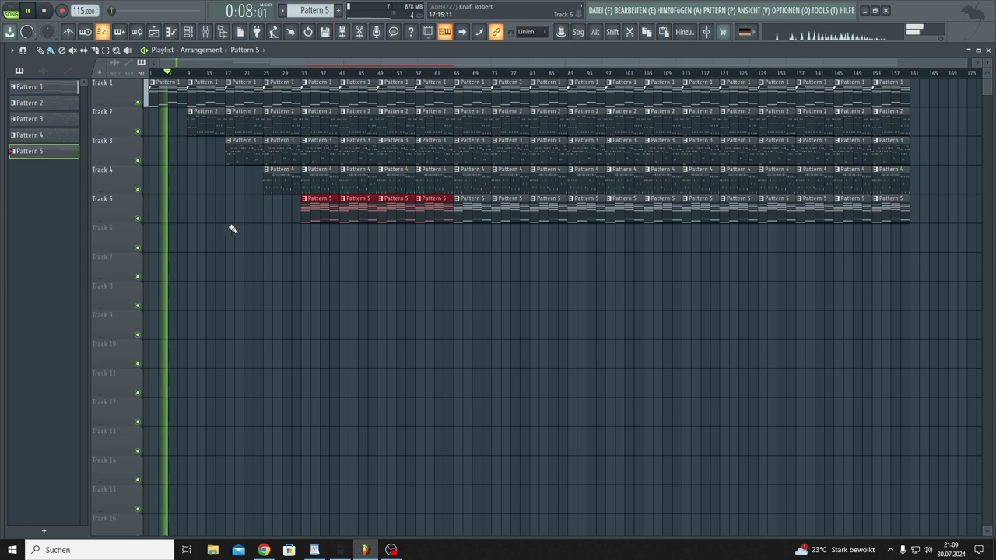
Delete the Pattern 1, 2, 3 and 4 clips starting at bar 33, leaving only Pattern 5 there.
right_click(315, 179)
right_click(315, 148)
right_click(315, 116)
right_click(315, 87)
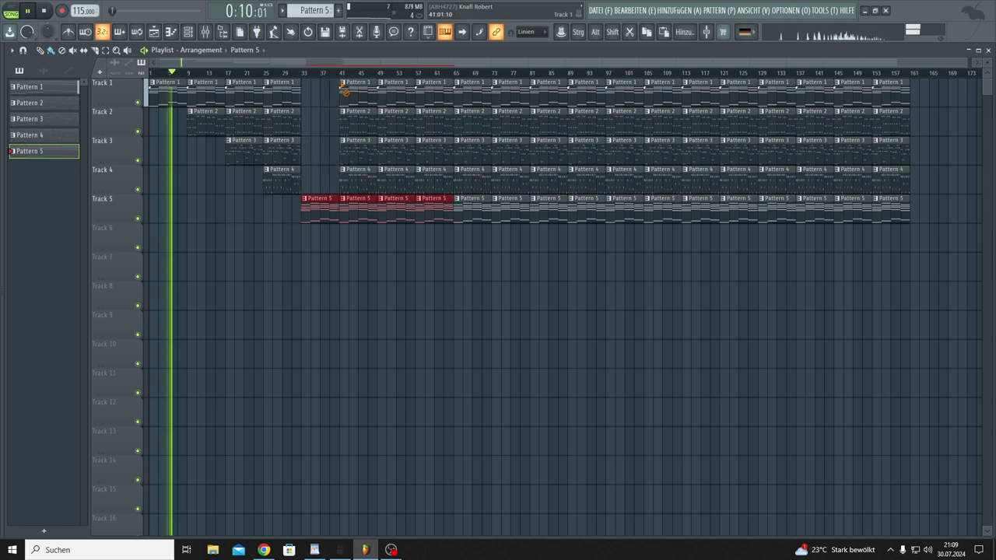
From bar 41, delete the Pattern 1 clips up to bar 73, Pattern 2 clips up to bar 65 and Pattern 3 clips up to bar 57.
right_click(350, 88)
right_click(354, 116)
right_click(356, 148)
right_click(393, 151)
right_click(393, 121)
right_click(397, 90)
right_click(434, 92)
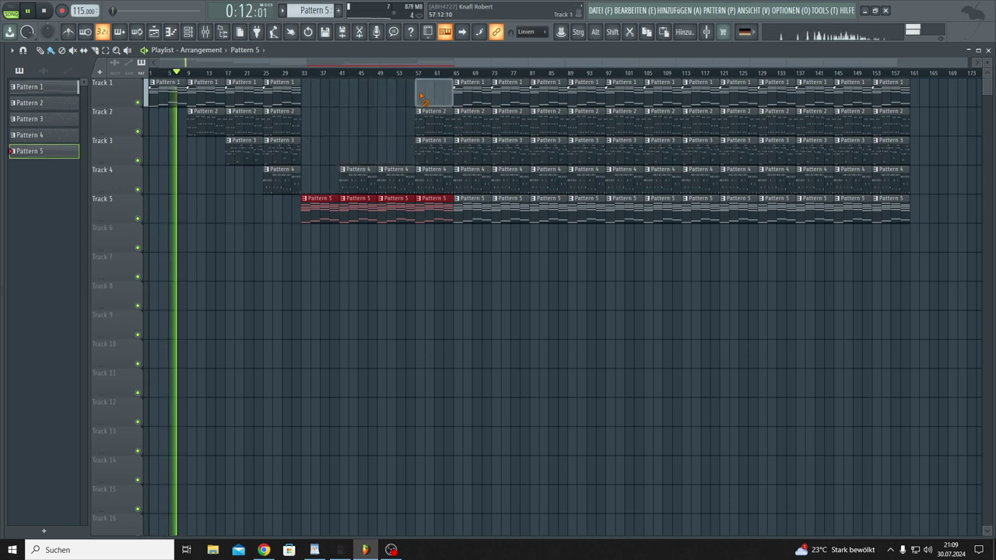
right_click(436, 116)
right_click(467, 89)
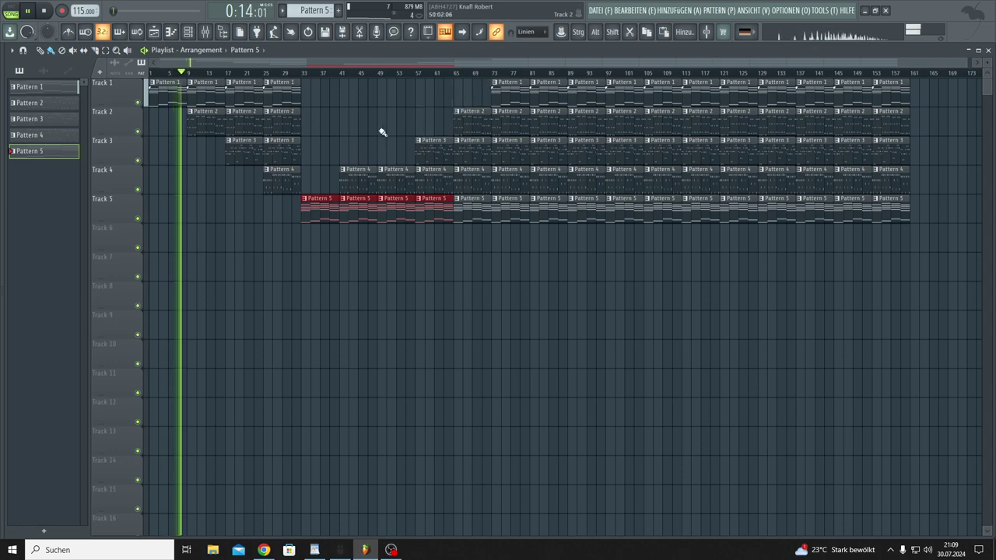
right_click(348, 148)
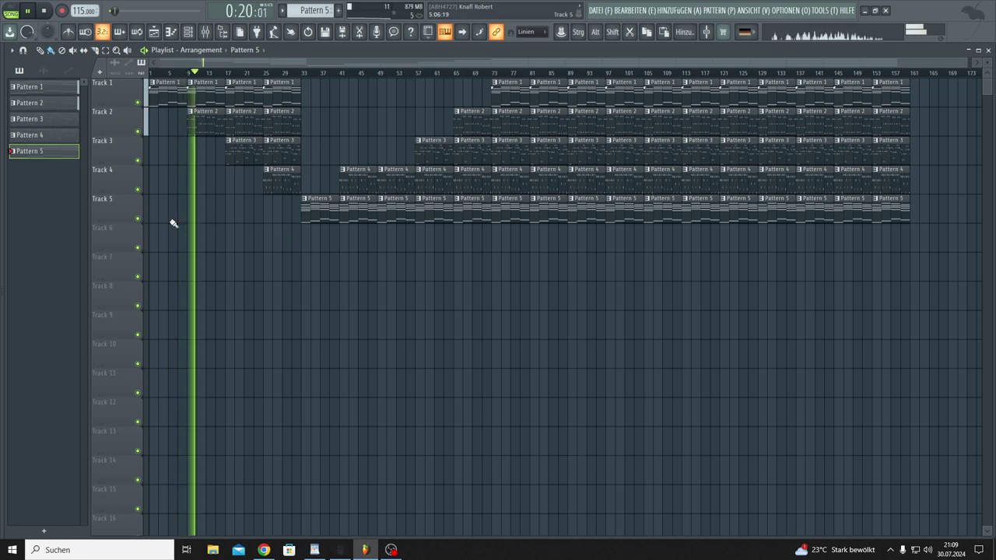
Delete the Pattern 1 clip at bar 25 on Track 1.
right_click(285, 98)
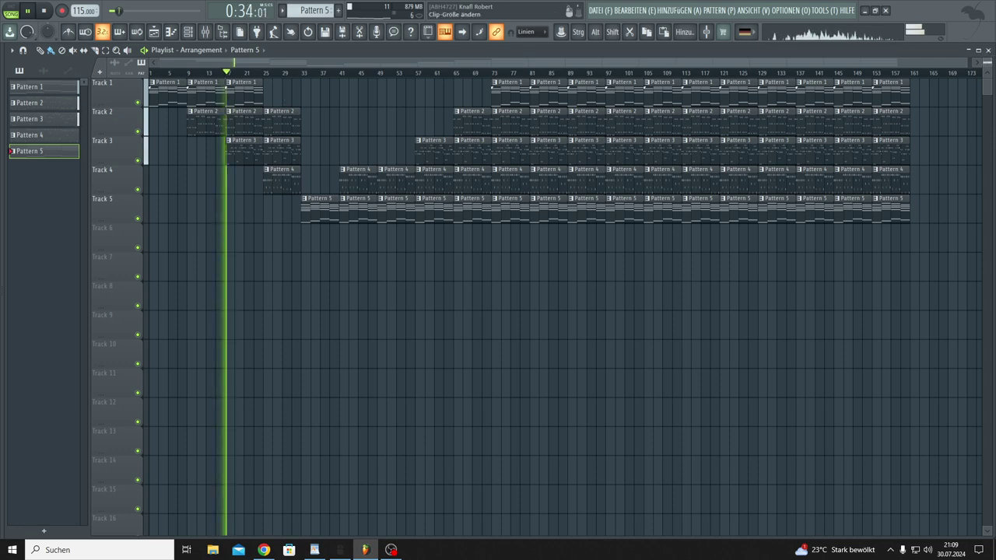
scroll(246, 81, up, 4)
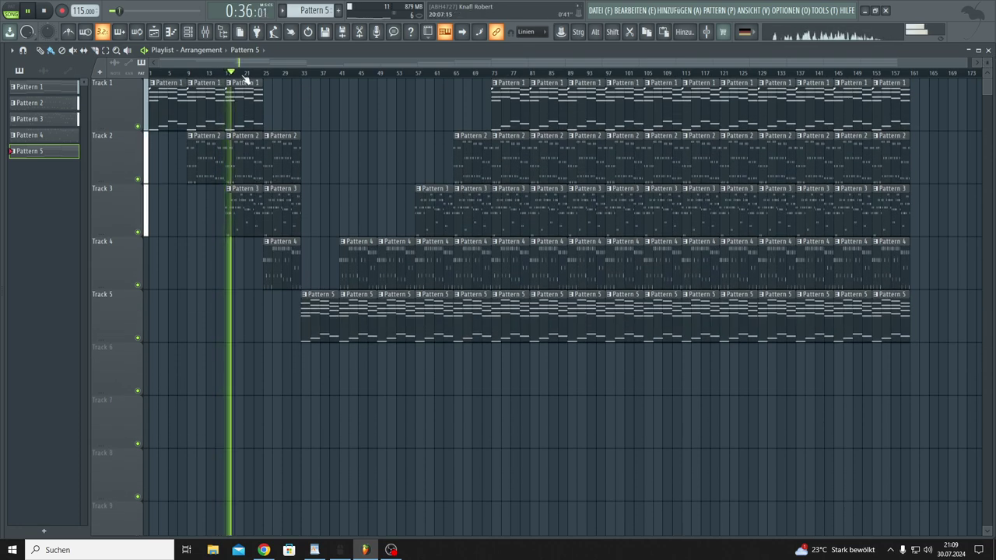
scroll(246, 81, up, 2)
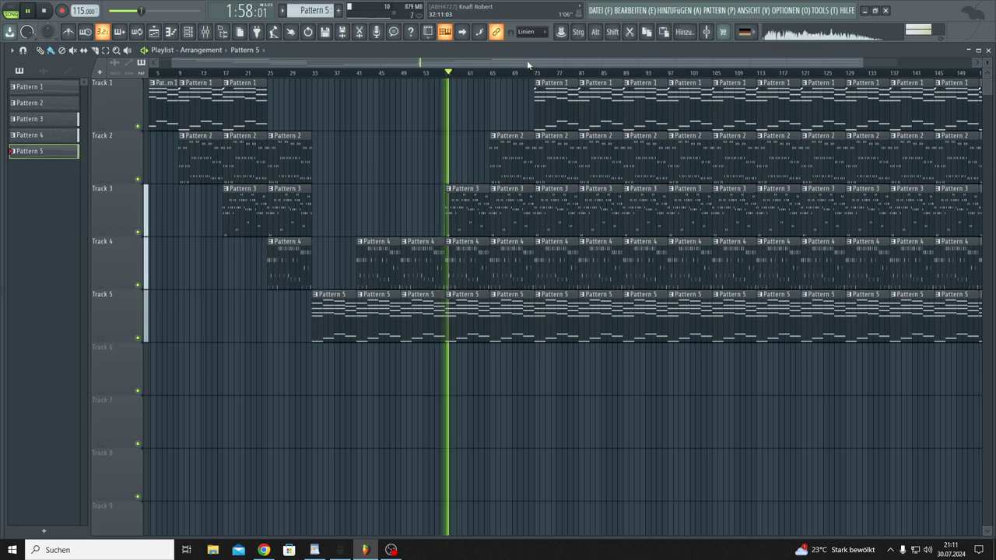
Title the project "the Paradox of Fight" in the project information, set its genre to Psychedelic, and copy the title.
click(393, 32)
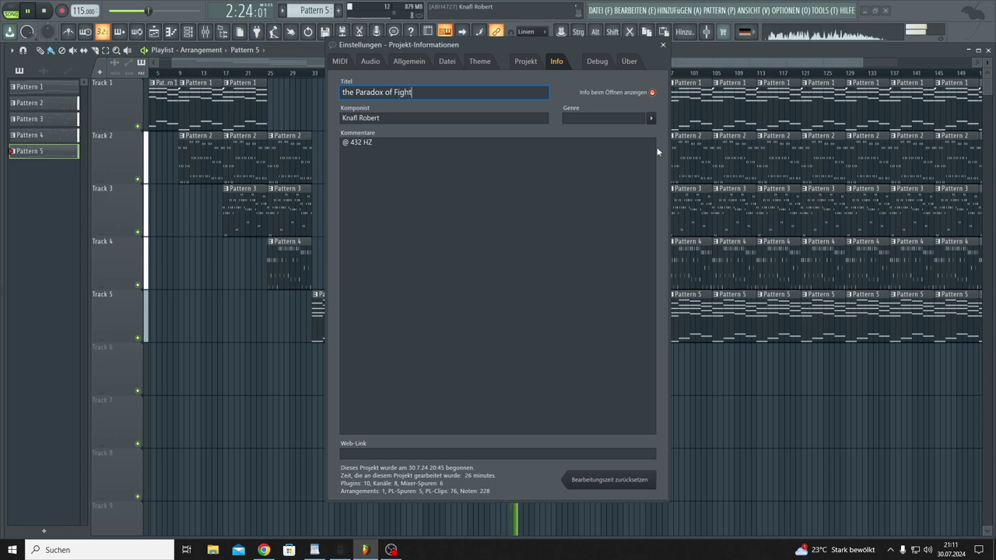
click(654, 123)
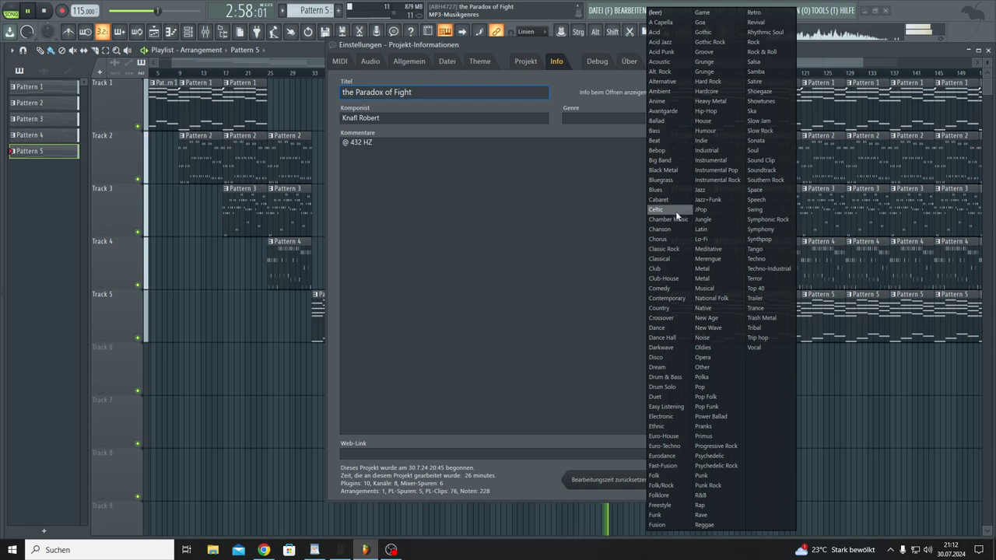
click(714, 457)
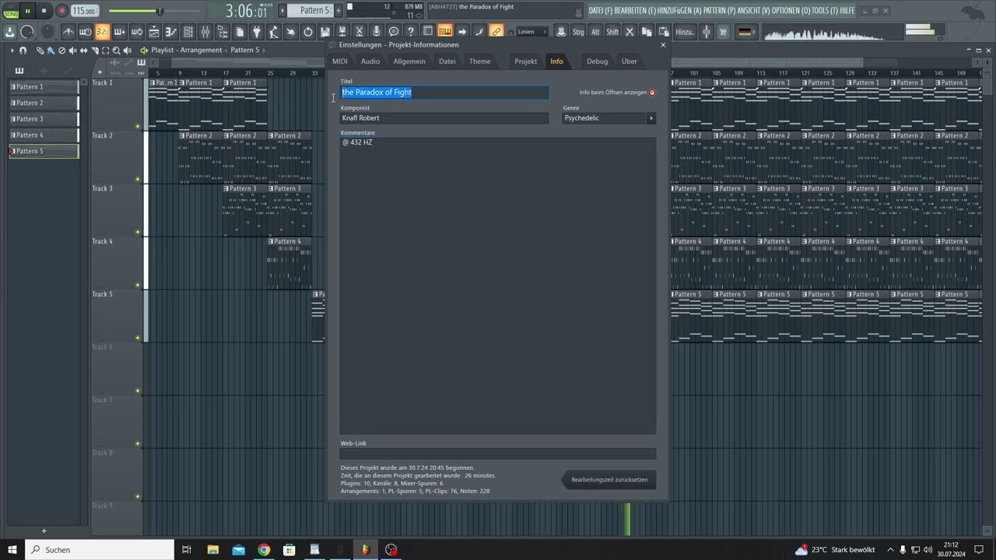
key(ctrl+c)
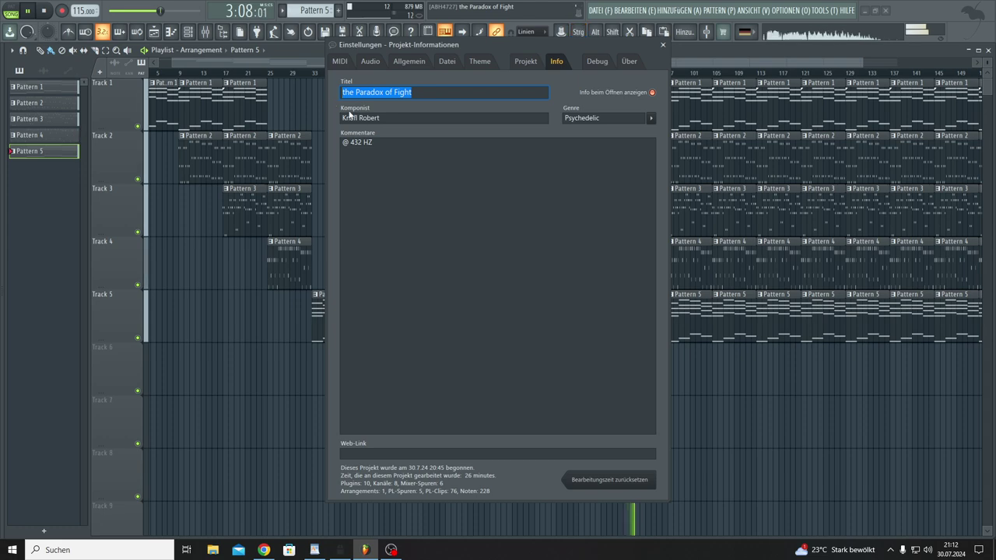
click(427, 184)
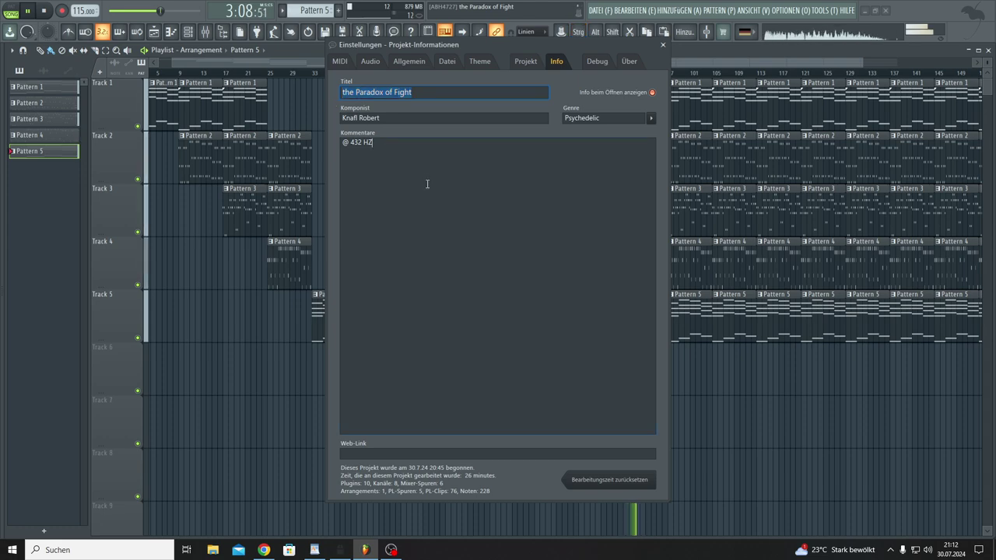
click(662, 46)
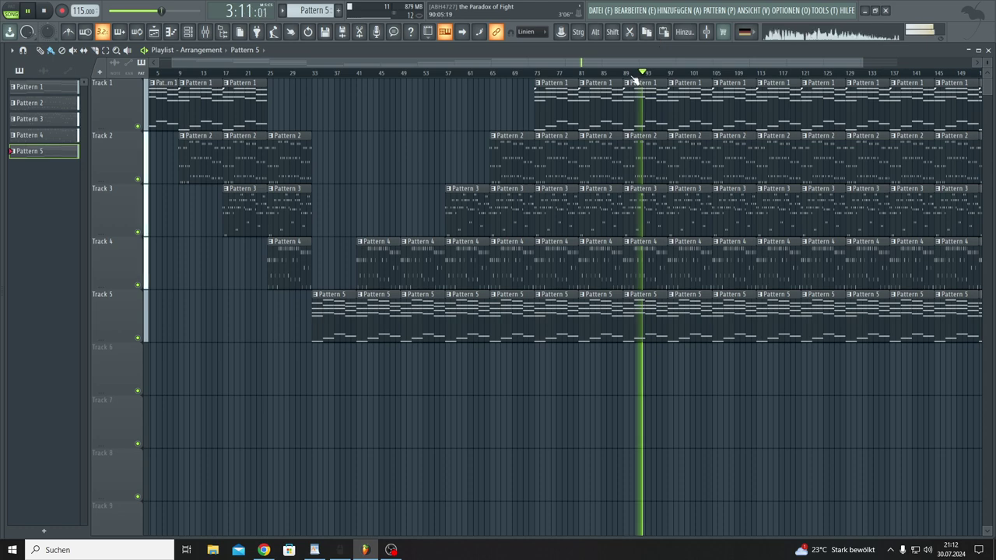
Save the project as "the Paradox of Fight" in a new project folder, reusing the copied title.
click(325, 32)
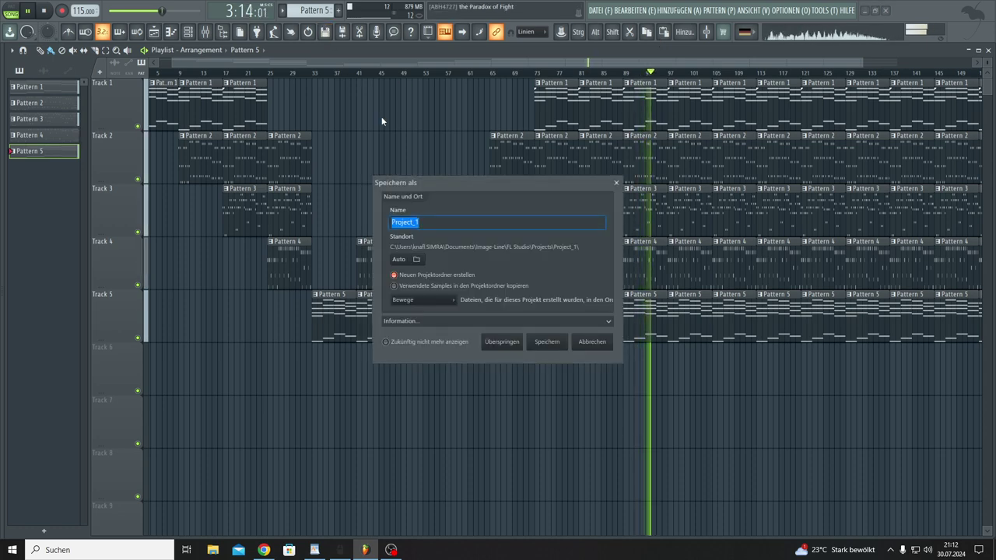
key(ctrl+v)
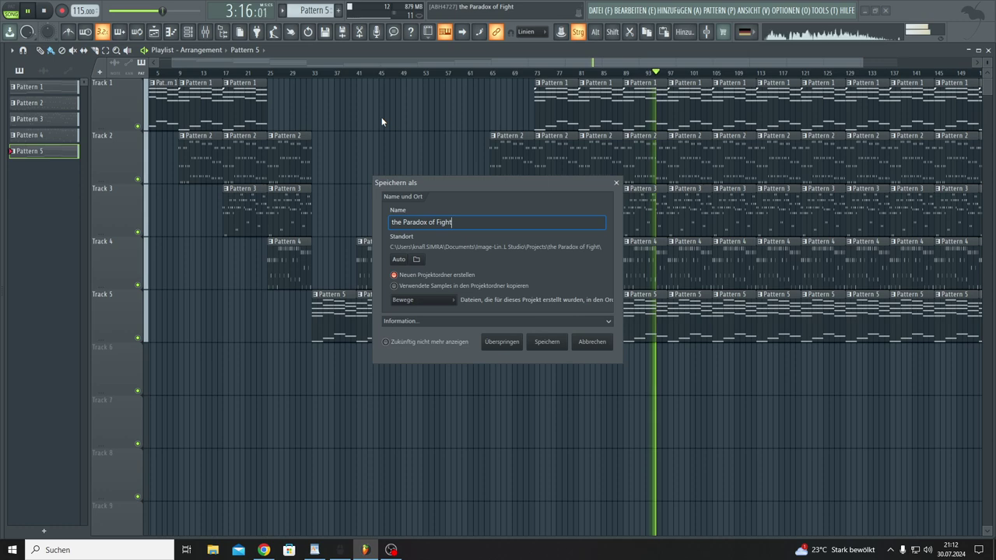
click(547, 342)
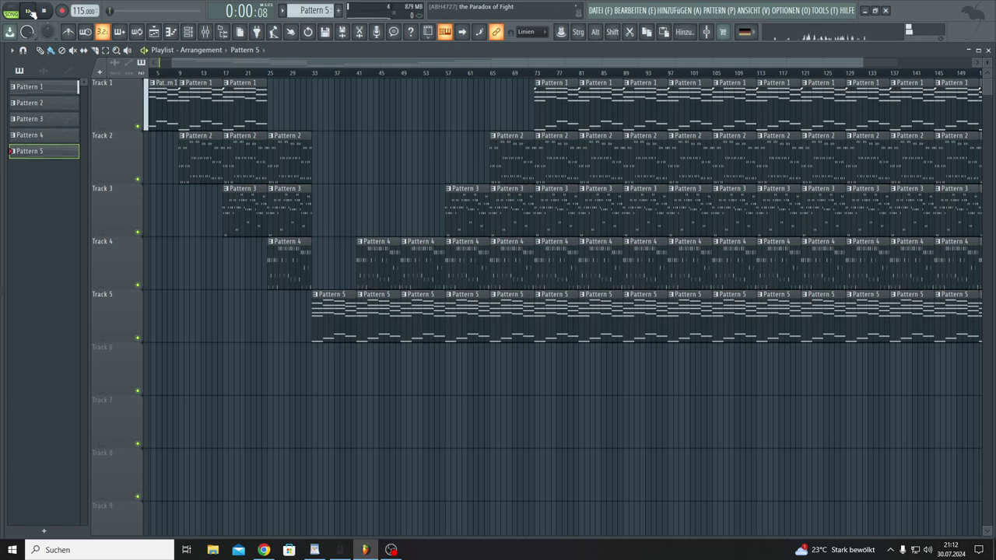
Create Pattern 6 and route the Nexus #4 channel to mixer insert 6.
drag(170, 64, 158, 64)
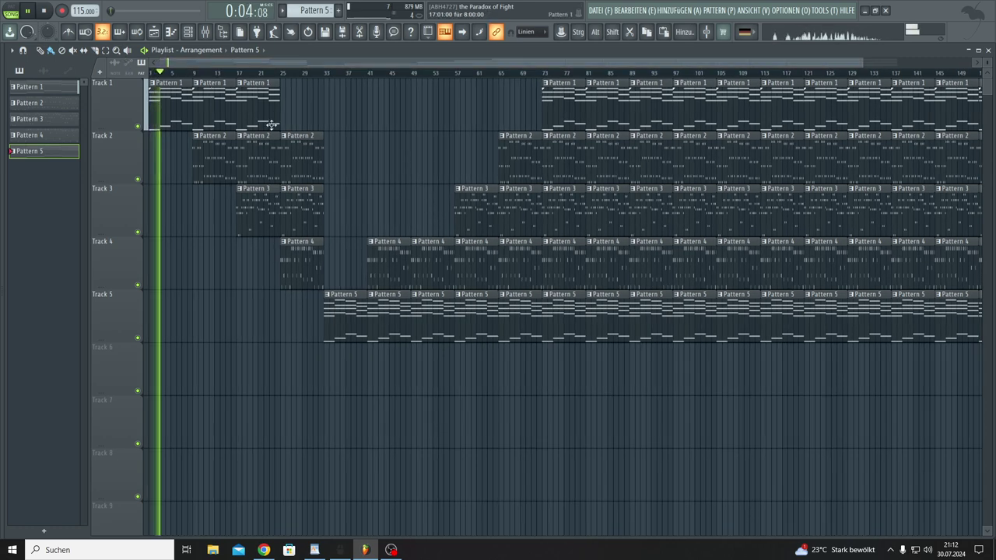
key(F4)
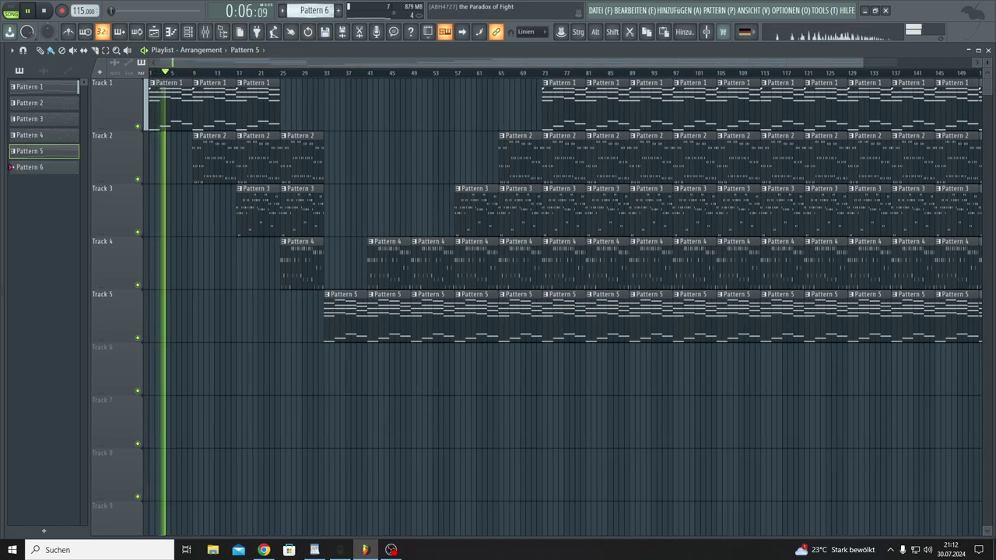
click(188, 33)
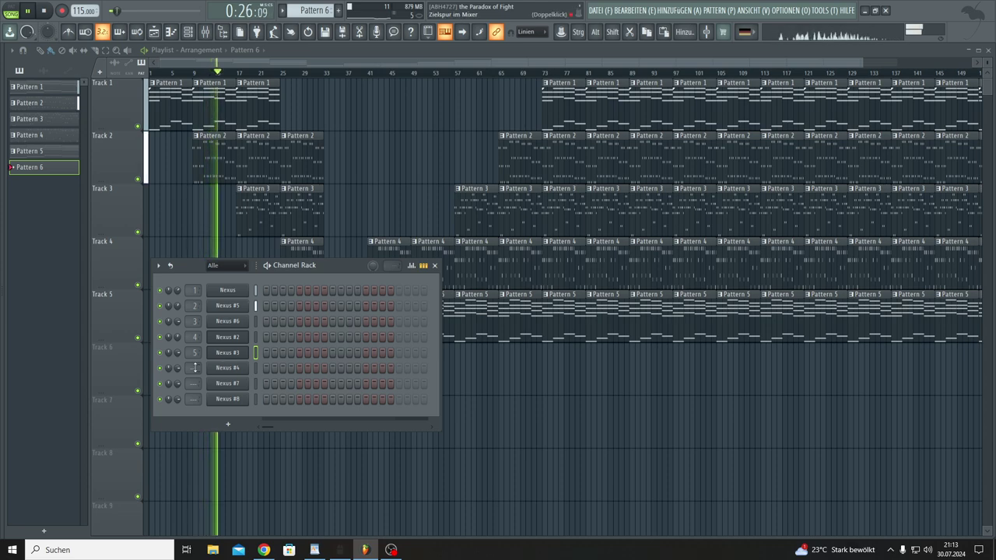
scroll(194, 368, up, 2)
scroll(196, 369, up, 2)
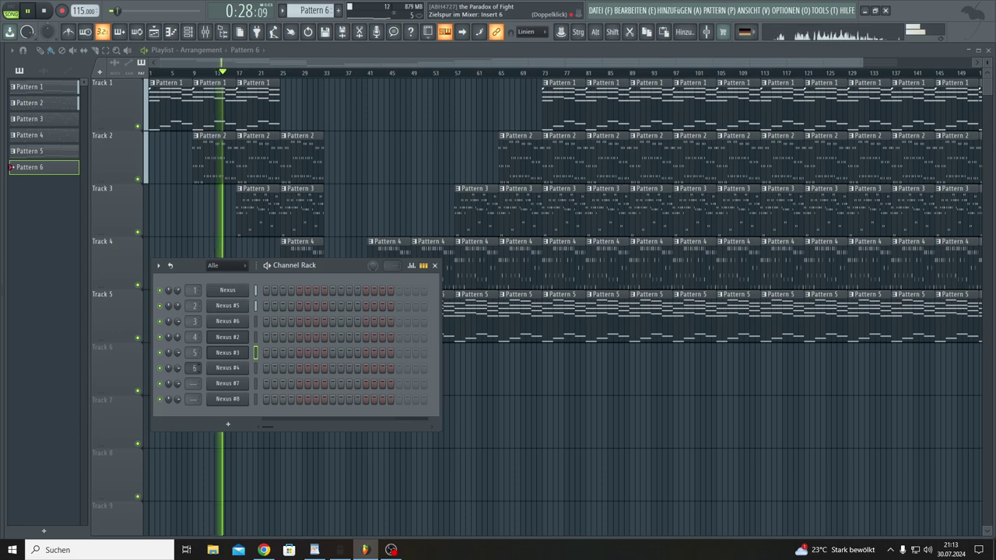
Open the Nexus #4 instrument and filter its presets to favourites in the Pads category.
click(222, 368)
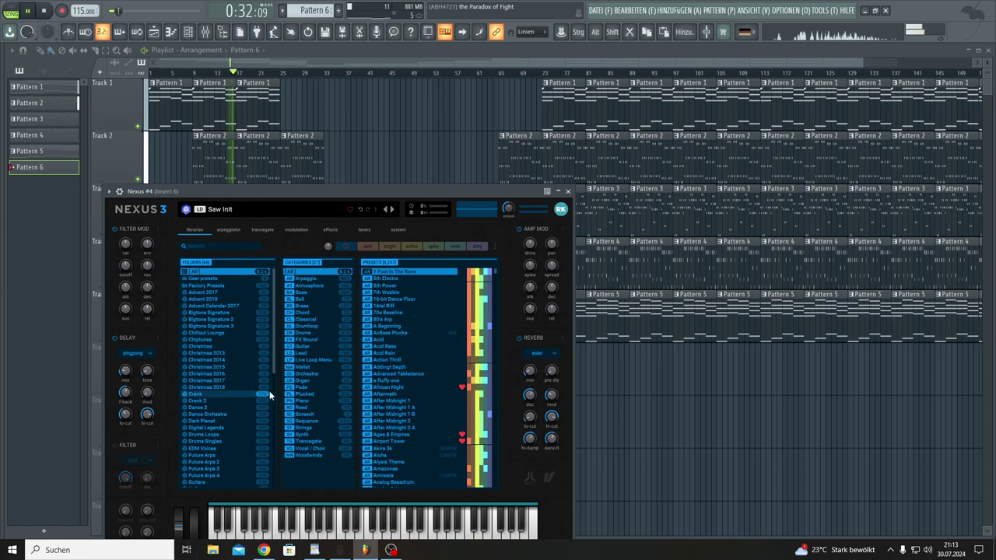
click(291, 388)
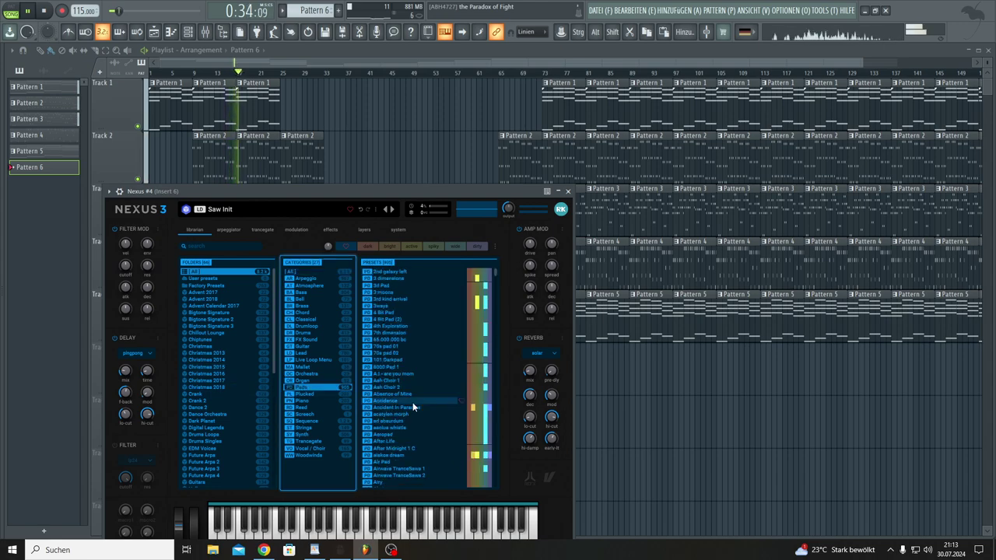
click(346, 246)
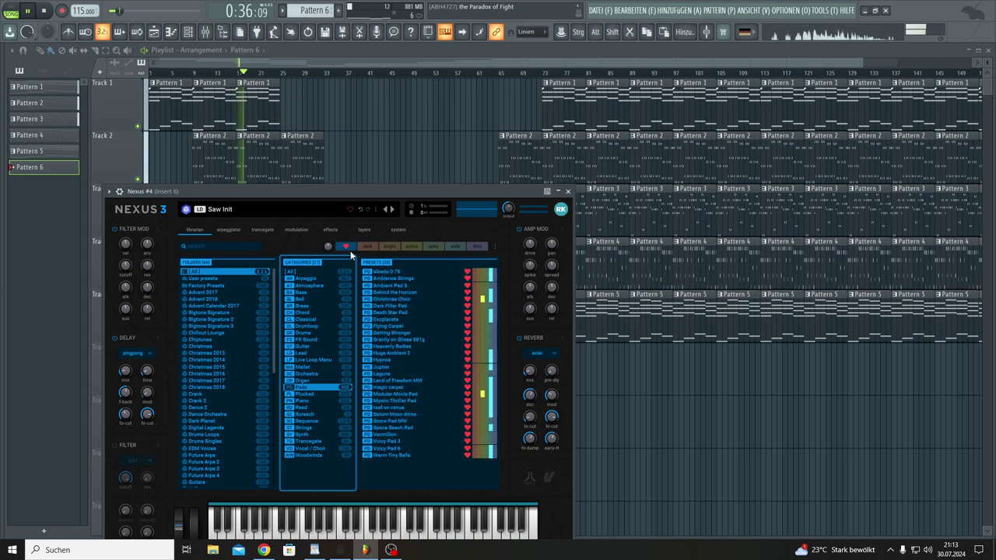
Preview the favourite pads from Getting Stronger to magic carpet and load Modular Movie Pad into Nexus #4.
click(393, 333)
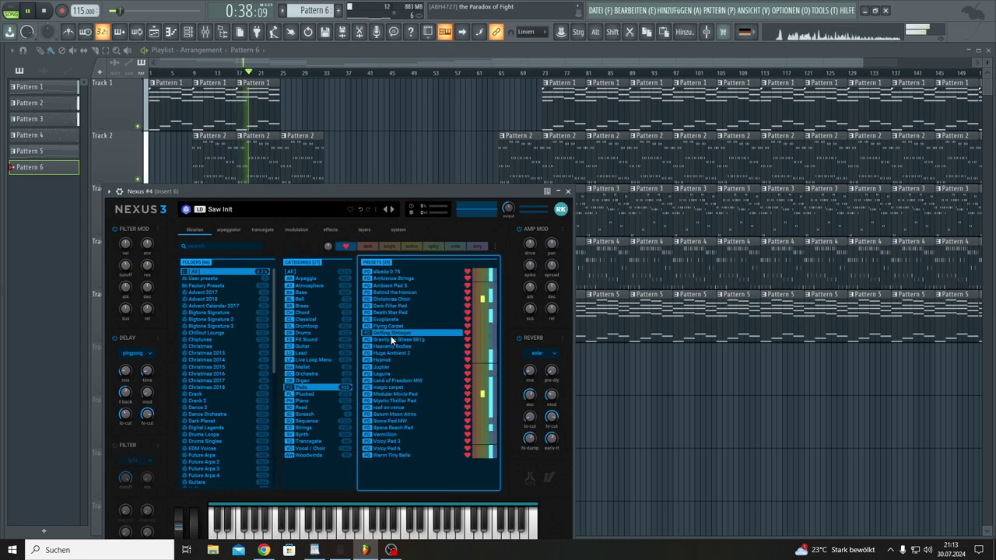
click(393, 341)
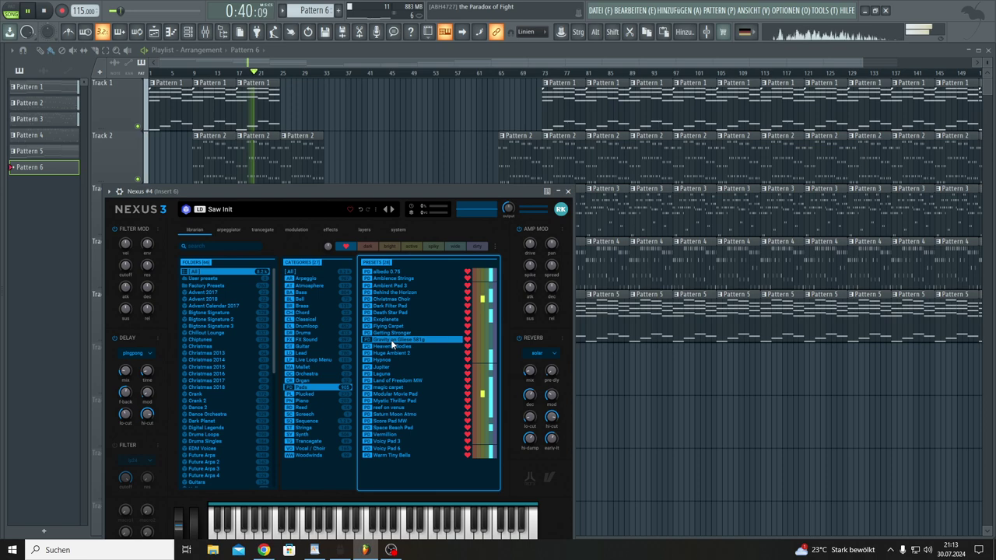
click(395, 347)
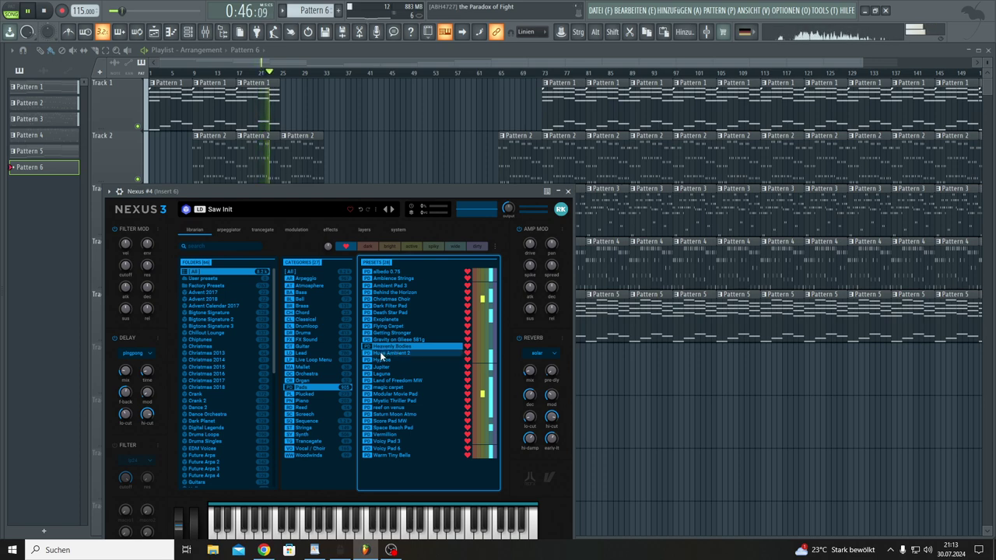
click(381, 354)
click(379, 360)
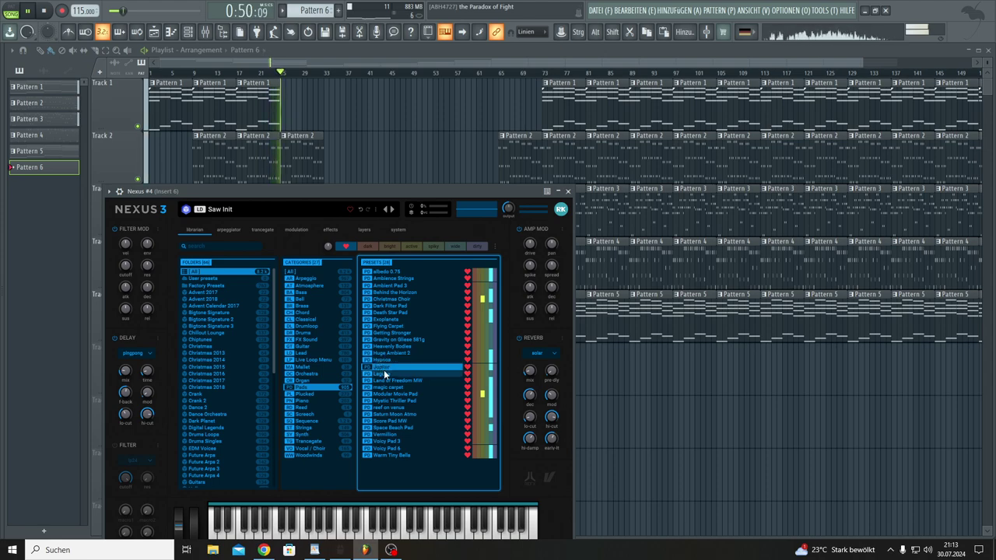
click(383, 374)
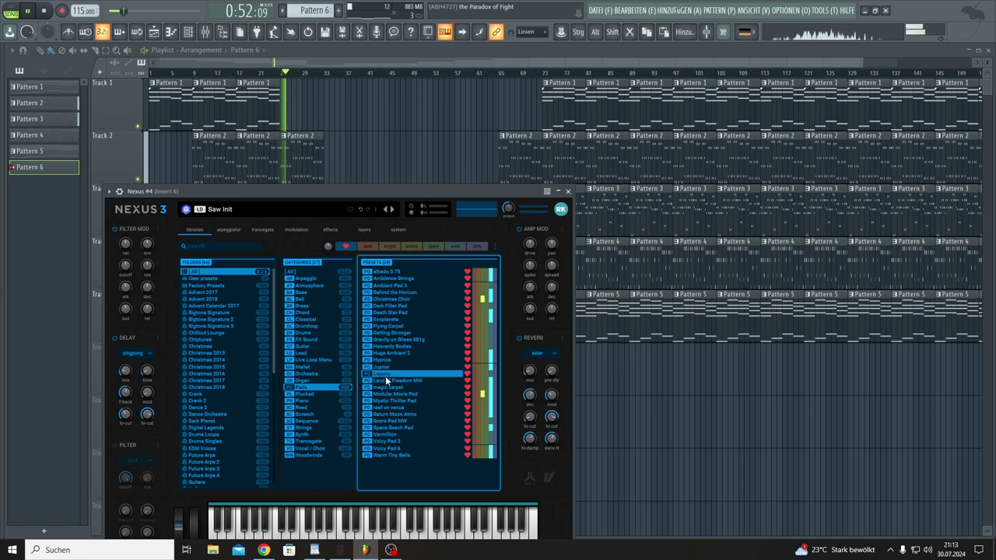
click(394, 381)
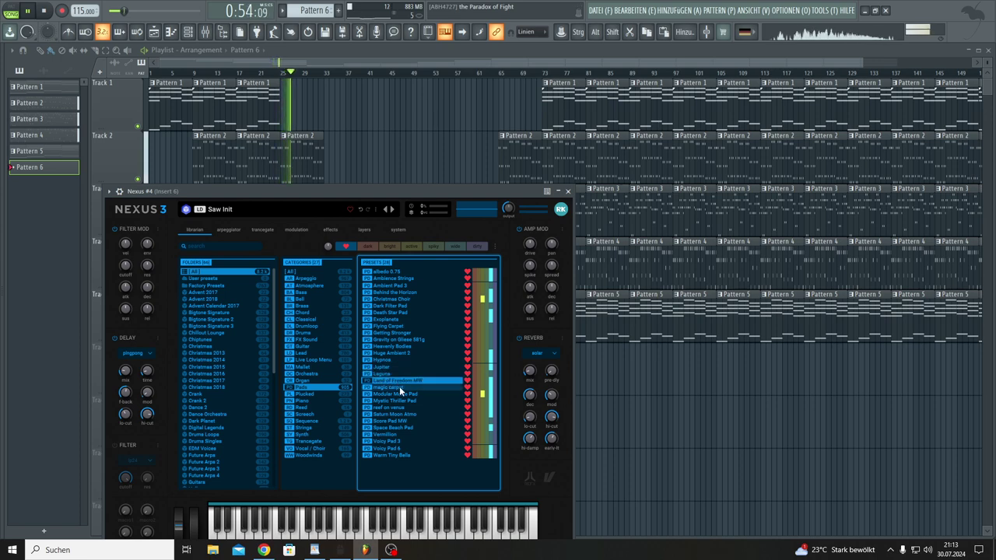
click(400, 388)
click(404, 395)
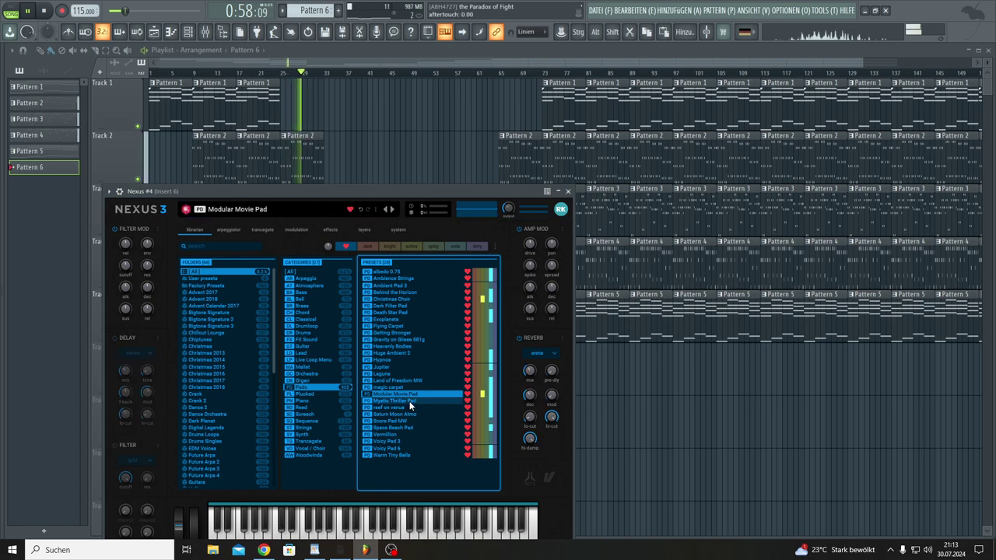
Preview the favourite pads from Mystic Thriller Pad to Warm Tiny Bells, plus albedo 0.79 and Ambience Strings.
click(409, 402)
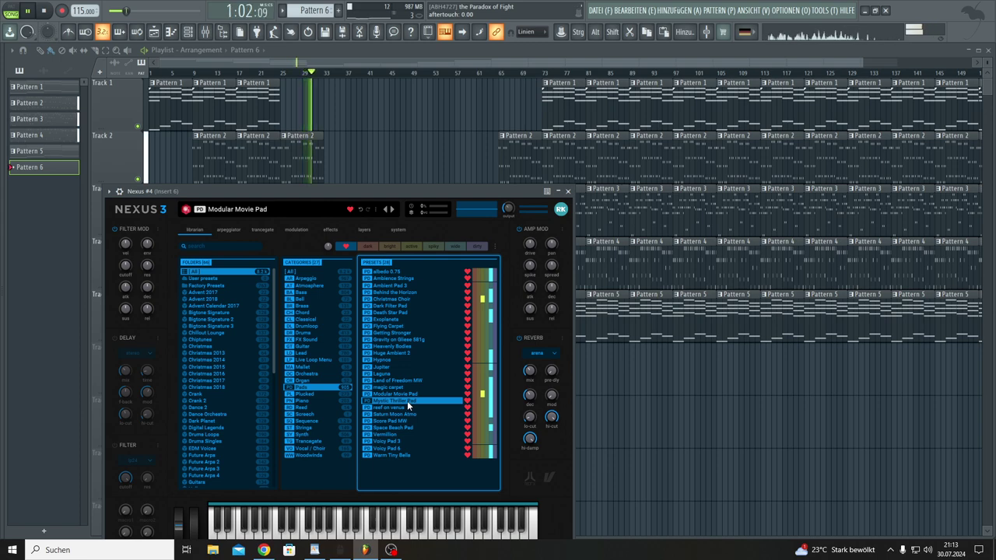
click(399, 407)
click(398, 413)
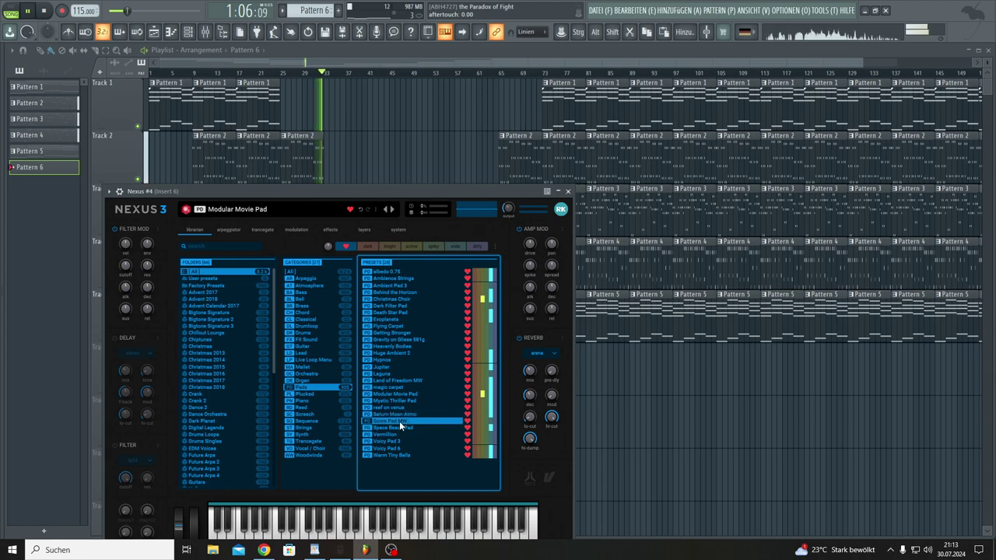
click(399, 427)
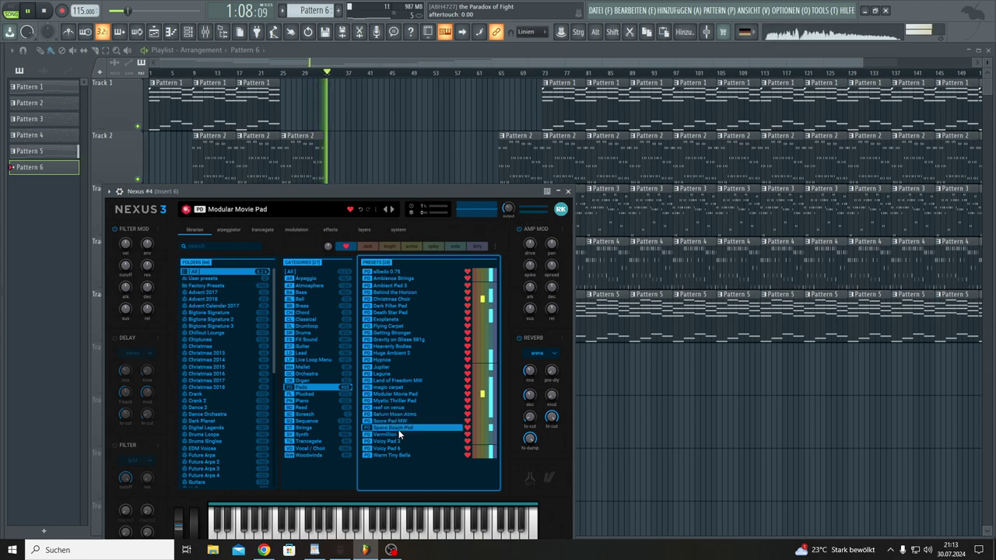
click(388, 434)
click(387, 441)
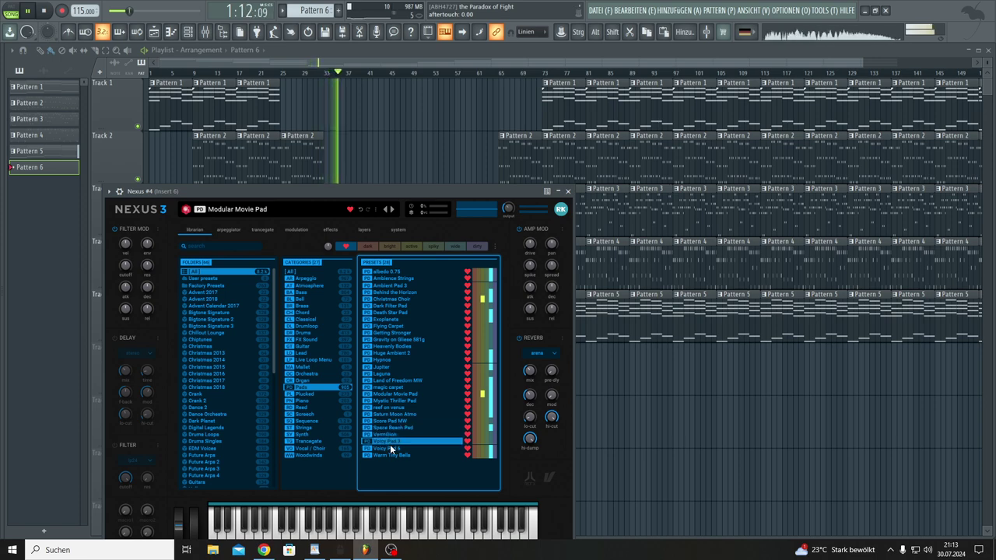
click(392, 449)
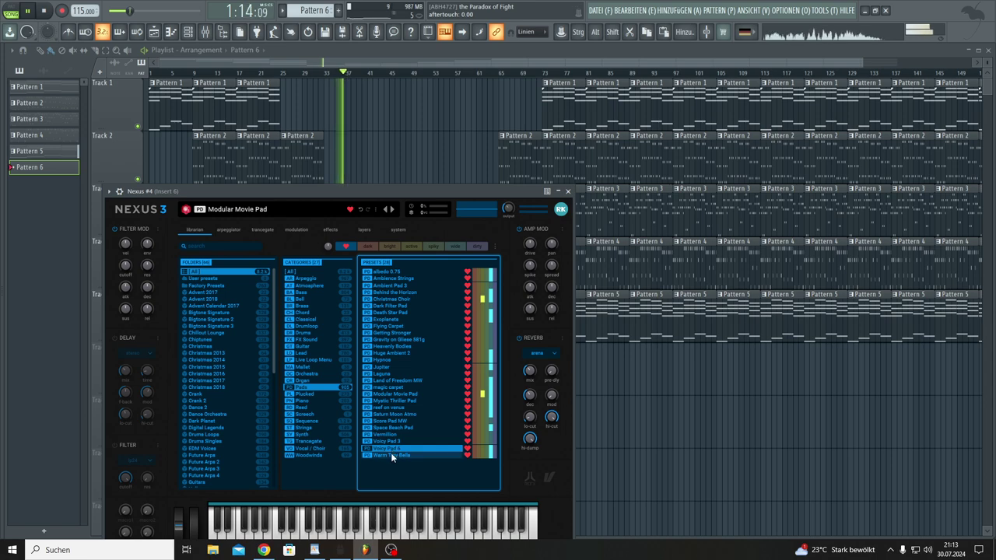
click(392, 455)
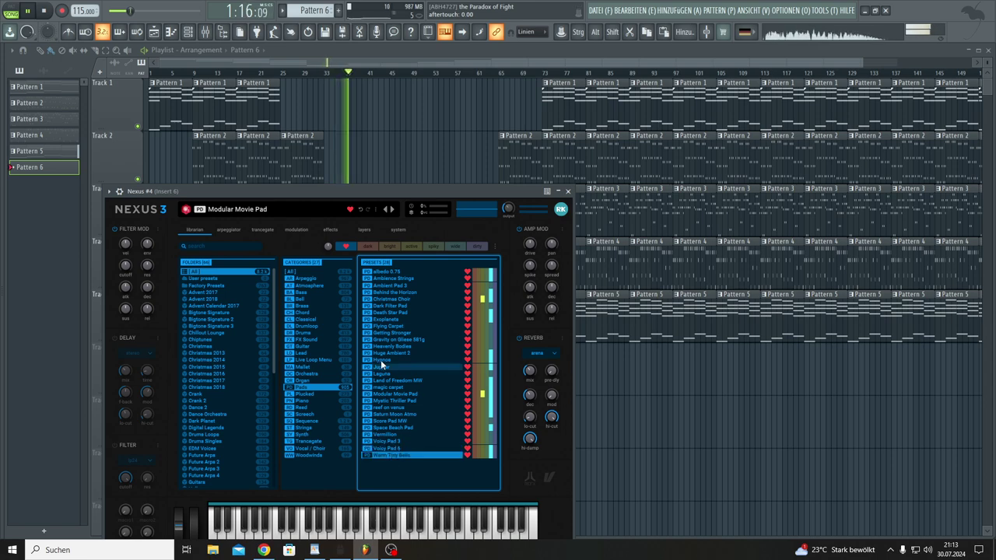
click(379, 271)
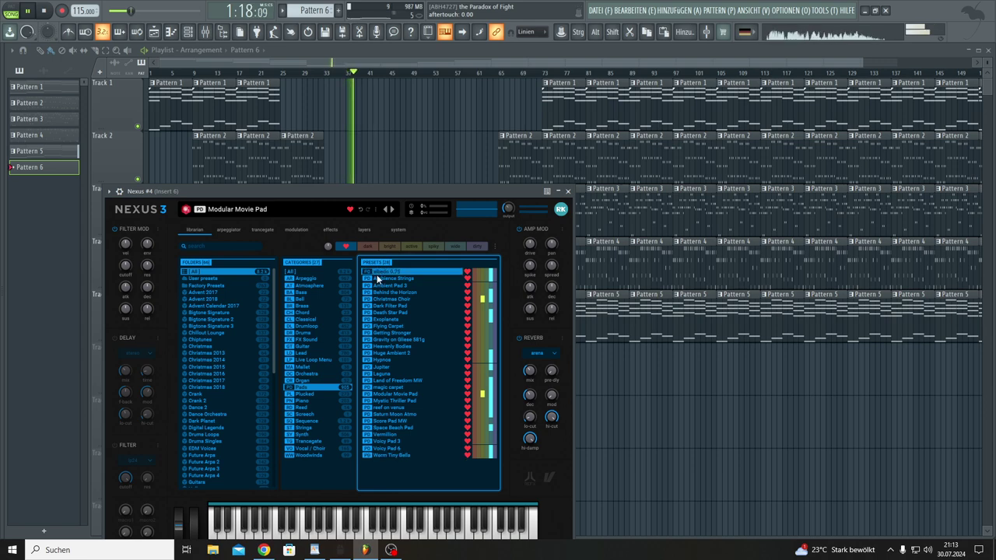
click(378, 279)
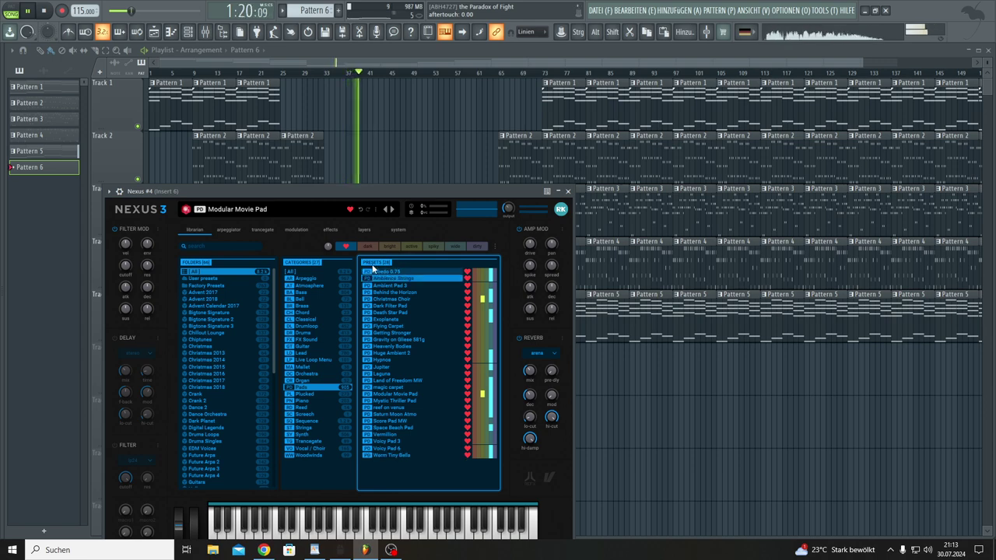
Turn off the favourites filter and preview the pad presets from 3 dimensions to 7th dimension.
click(346, 246)
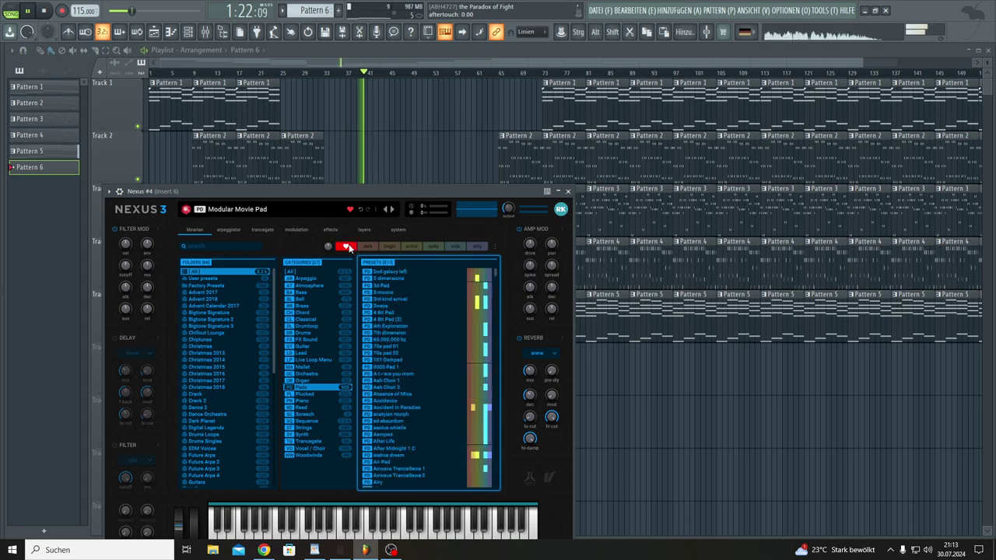
click(380, 278)
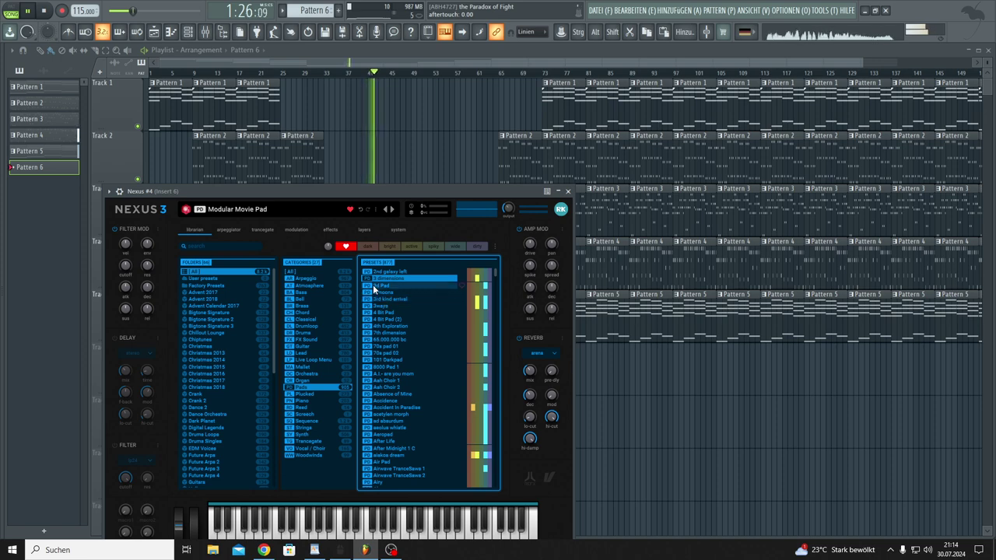
click(374, 285)
click(379, 293)
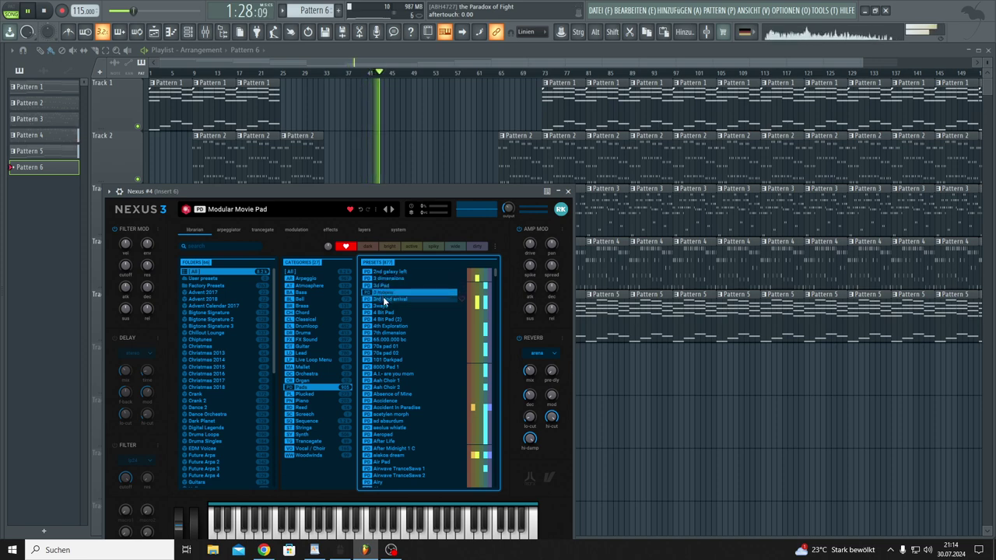
click(385, 298)
click(391, 306)
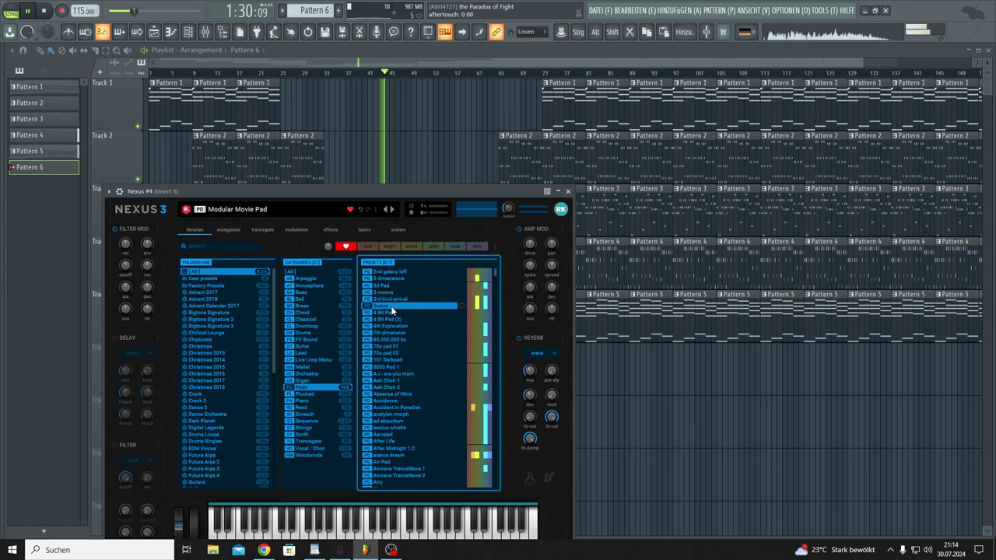
click(392, 312)
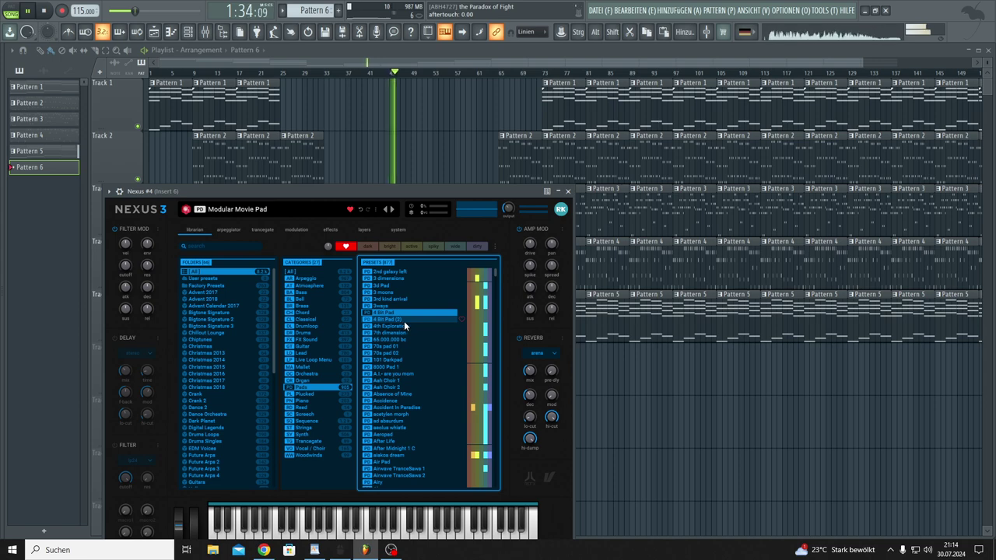
click(404, 320)
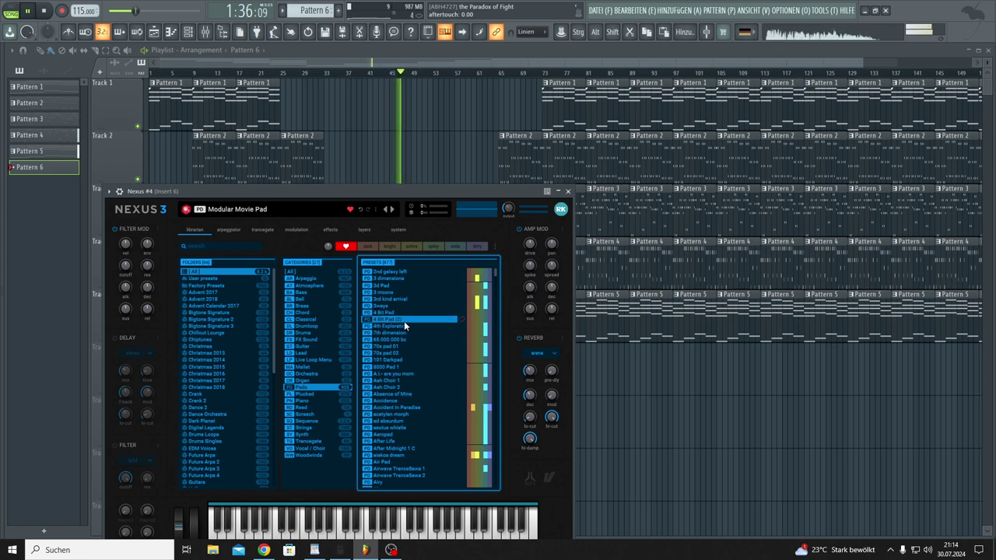
click(393, 327)
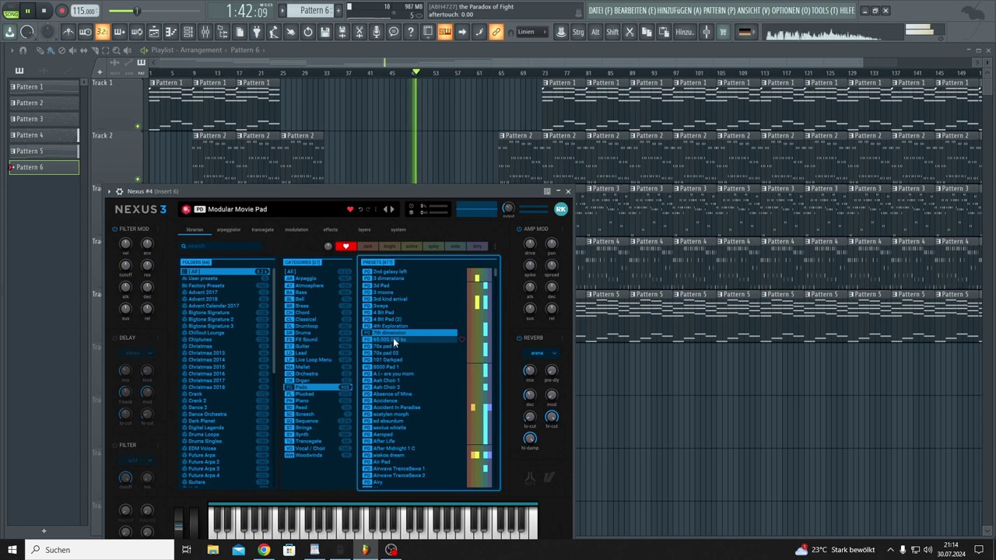
Switch back to Pattern 5 and open the piano roll of the Nexus #4 channel.
click(595, 404)
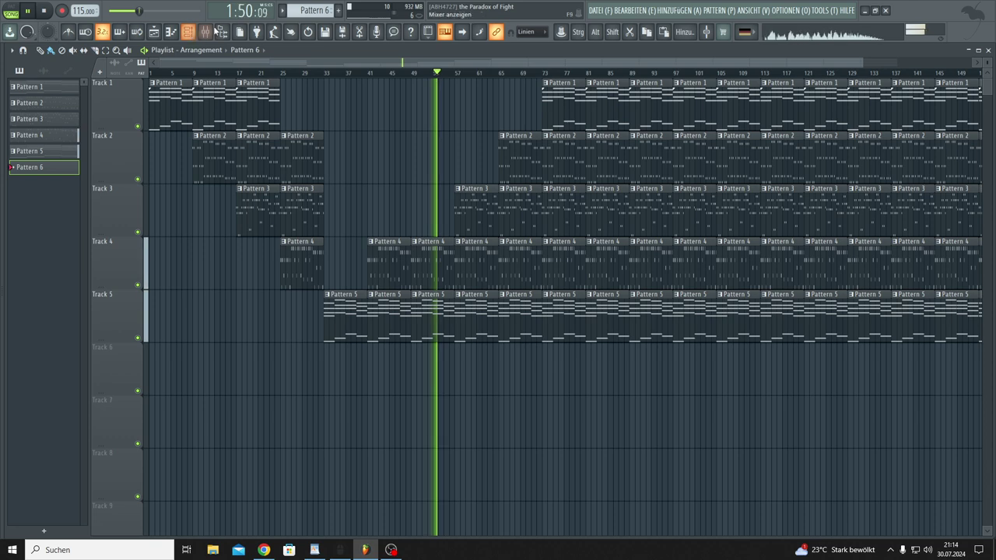
scroll(304, 15, down, 1)
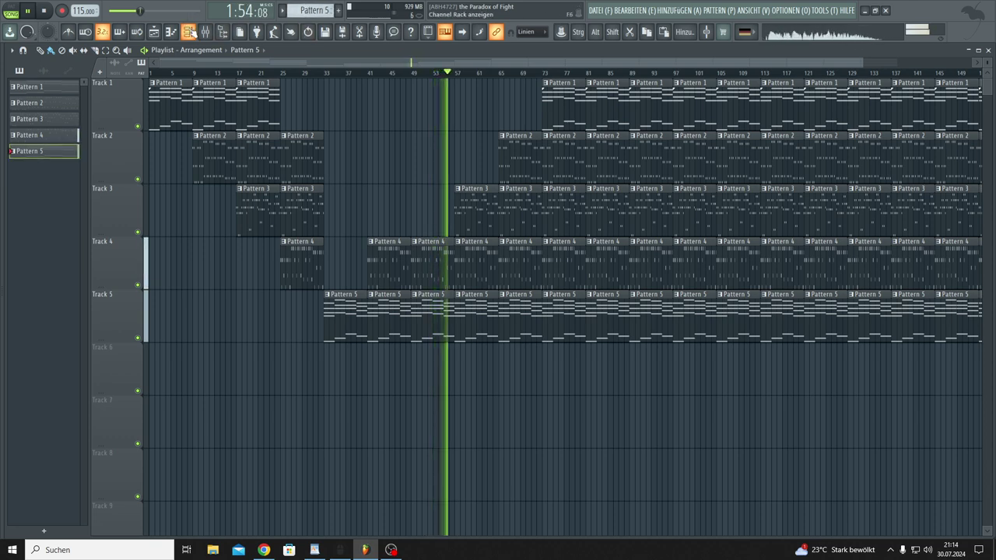
click(188, 31)
right_click(238, 369)
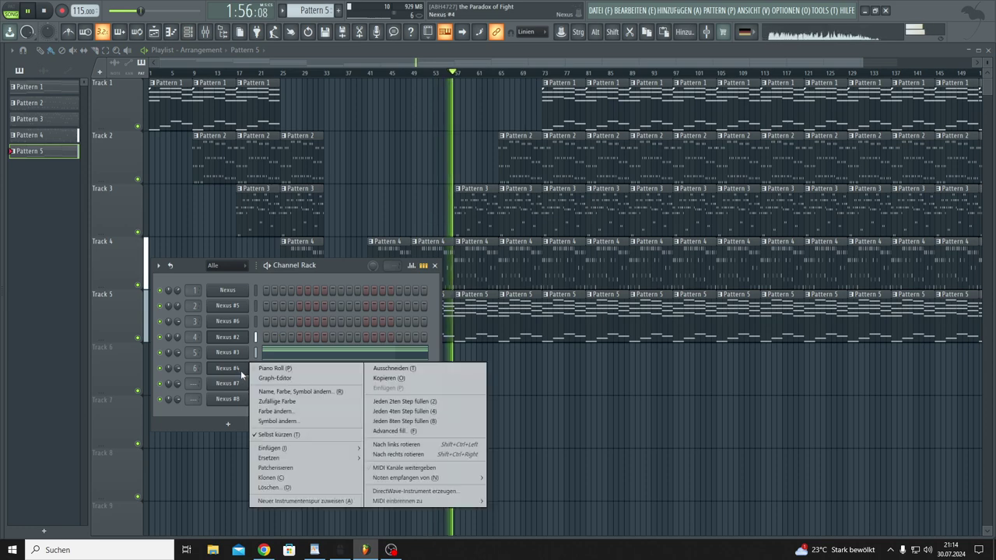
click(269, 370)
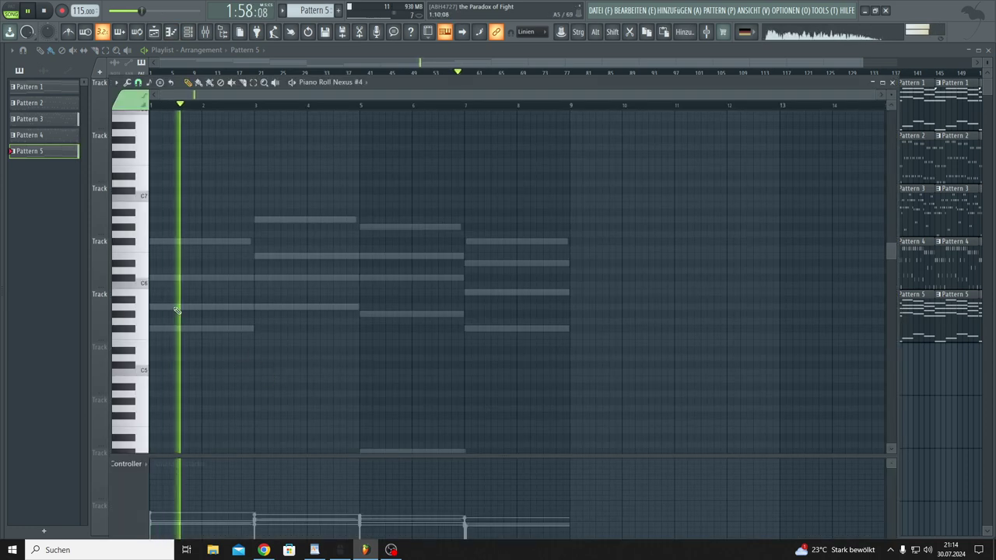
Audition the notes between F#6 and A6 on the Nexus #4 piano roll keyboard.
click(133, 244)
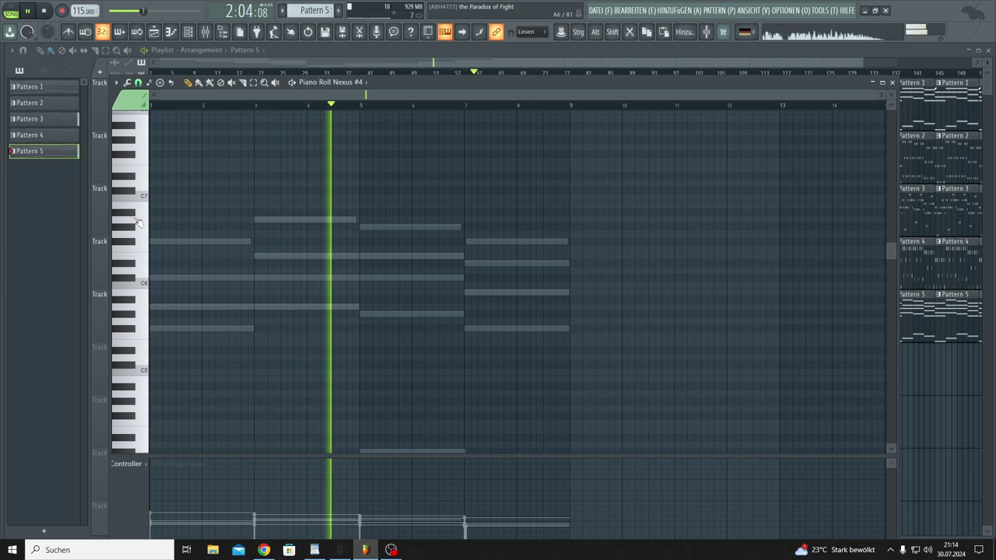
click(139, 221)
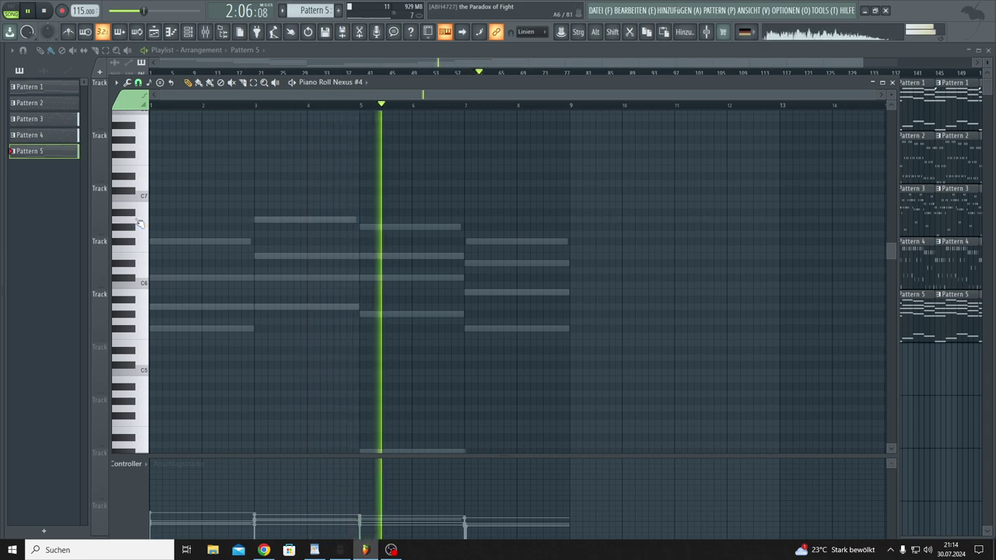
click(137, 228)
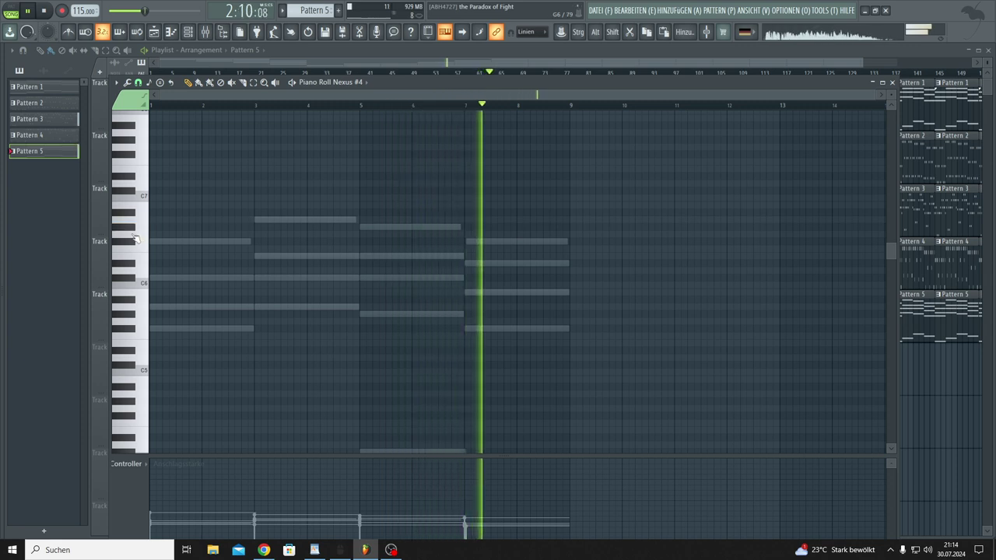
click(131, 242)
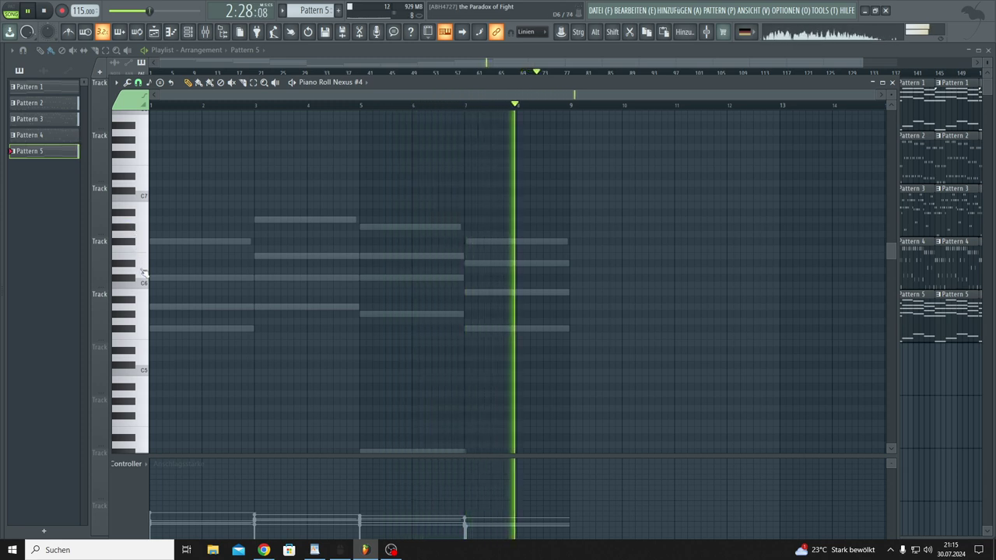
click(139, 222)
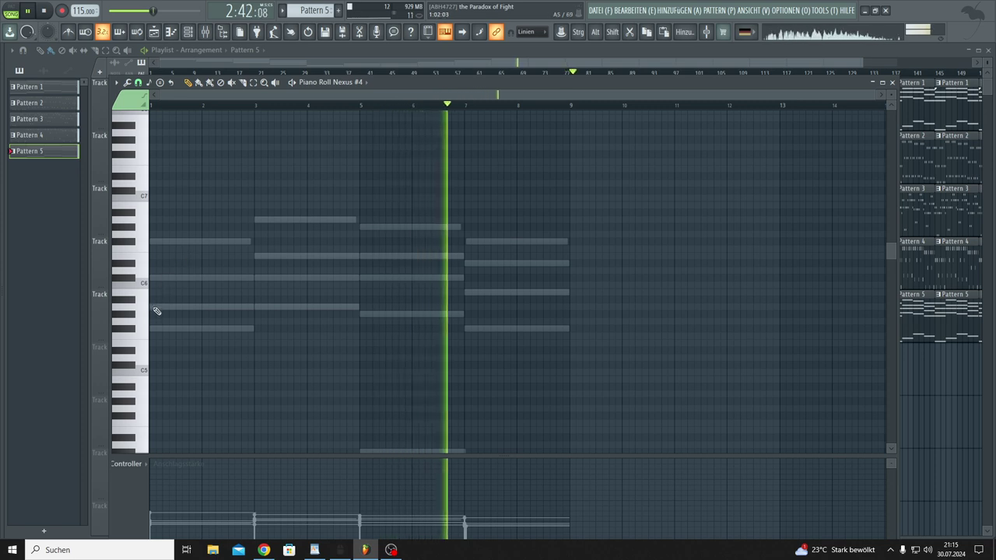
Draw two-bar notes A5, C#6, E6 and D#6 from bar 1 and move the phrase to start at bar 9.
click(156, 309)
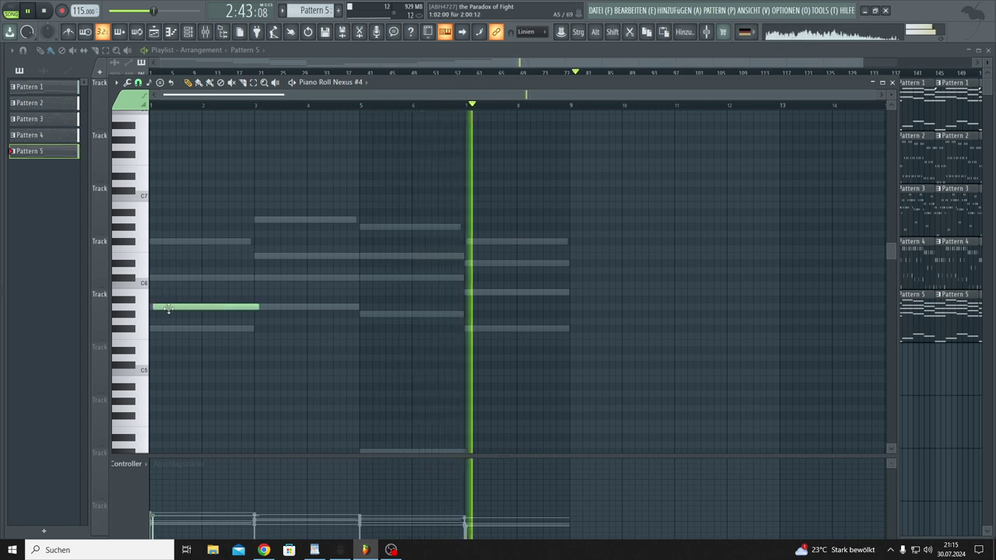
click(258, 277)
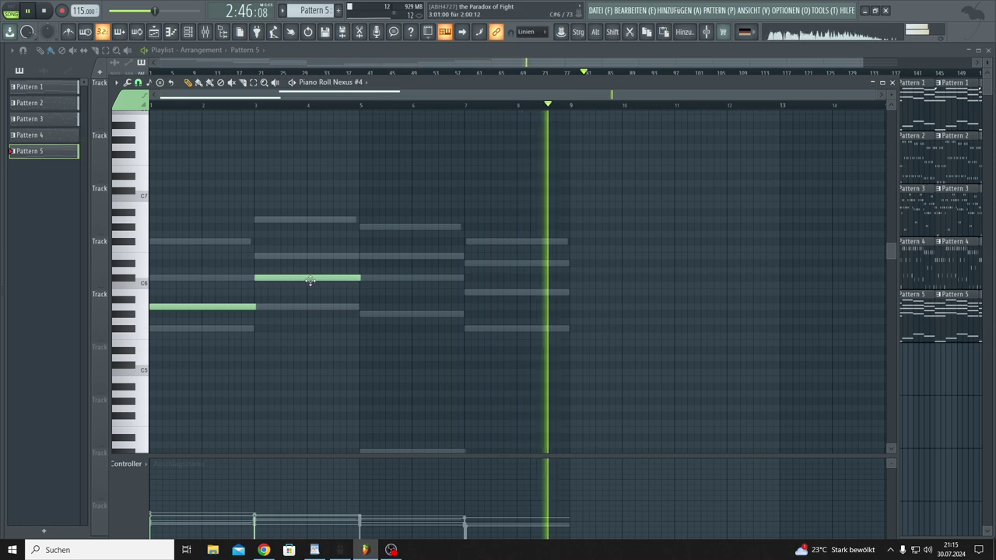
click(363, 256)
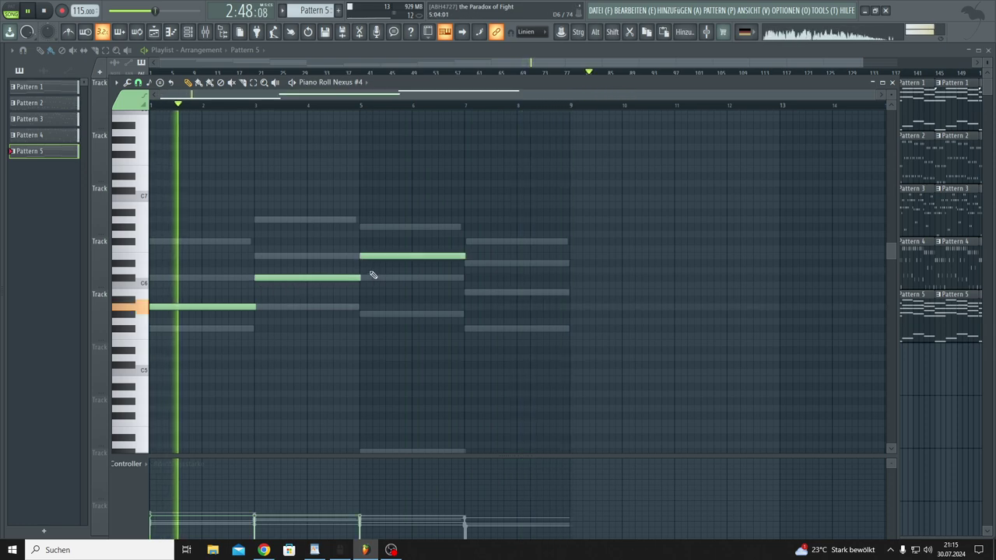
click(468, 263)
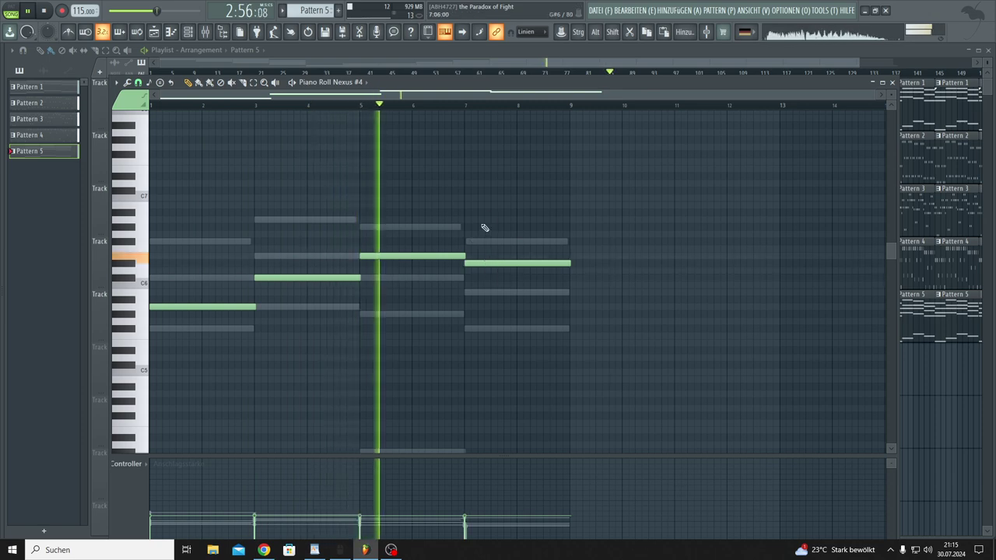
drag(502, 185, 574, 314)
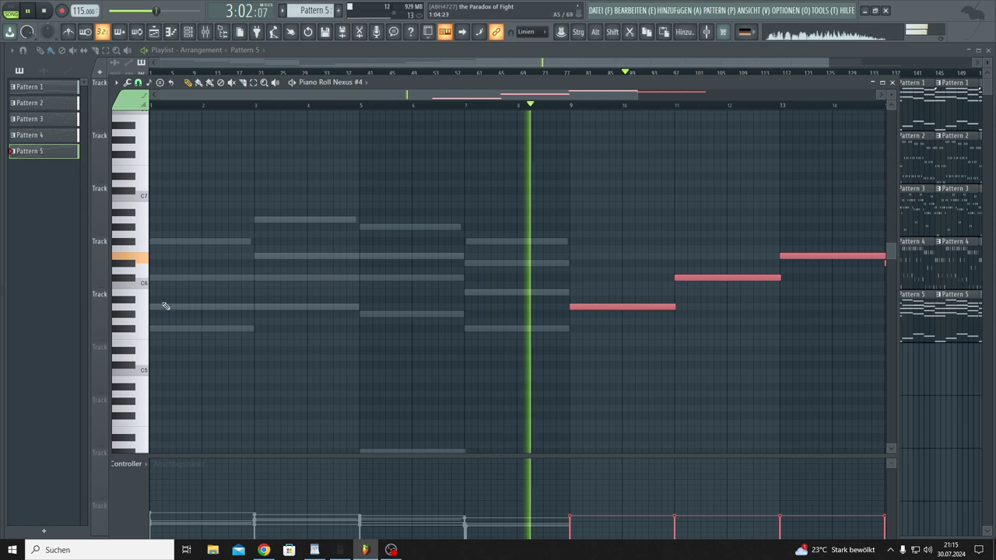
Draw two-bar notes F#6, C#6, G#5 and D#6 from bar 1 and move all notes so they start at bar 9.
click(256, 279)
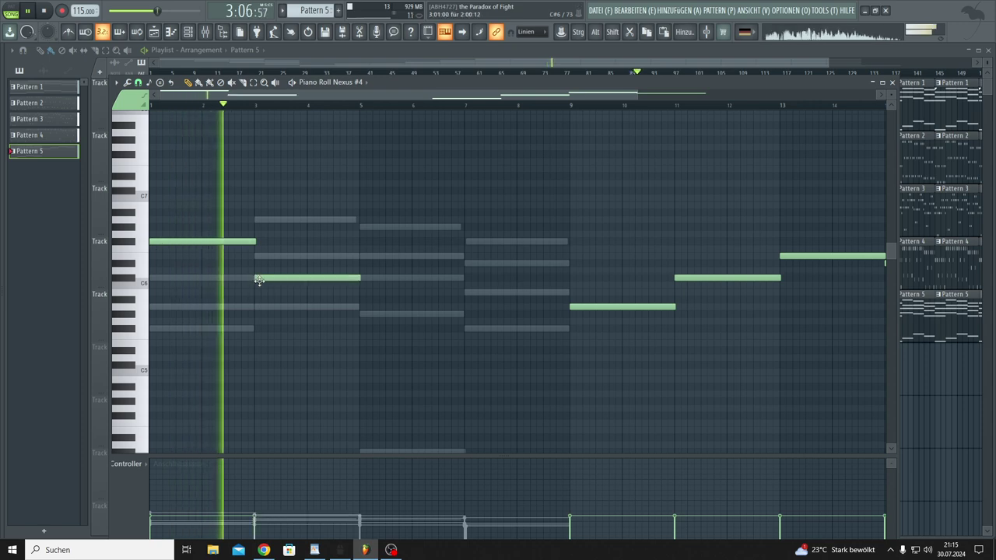
click(364, 314)
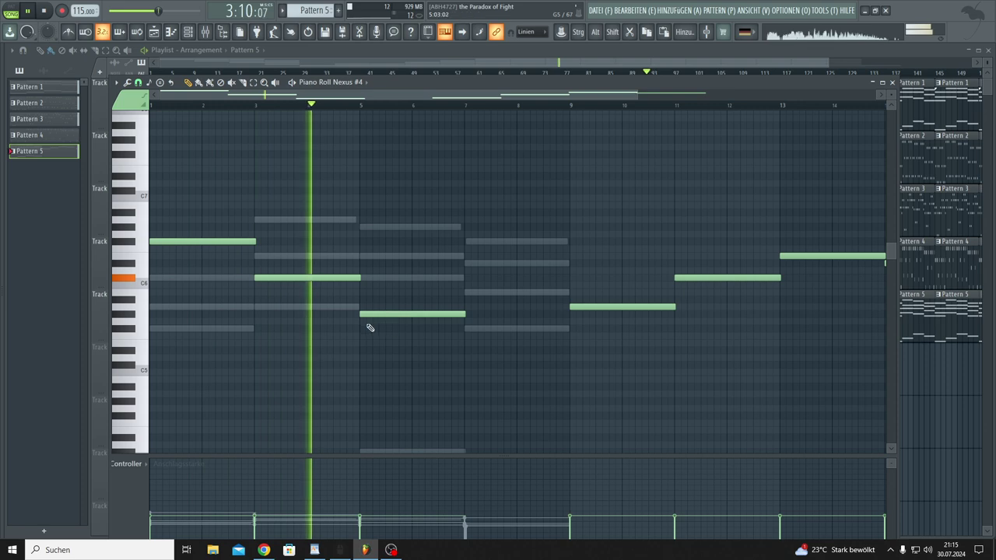
click(467, 263)
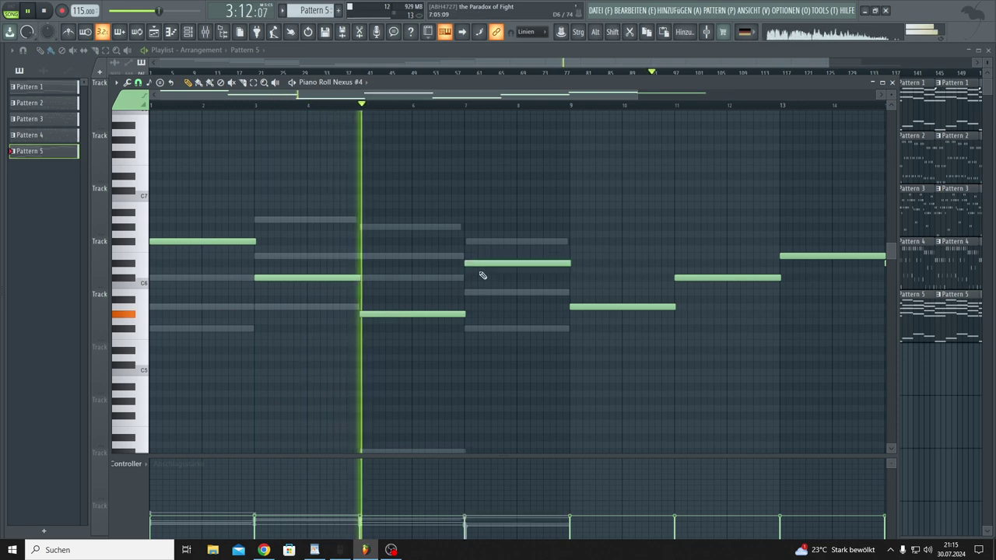
drag(200, 173, 887, 387)
drag(463, 90, 170, 104)
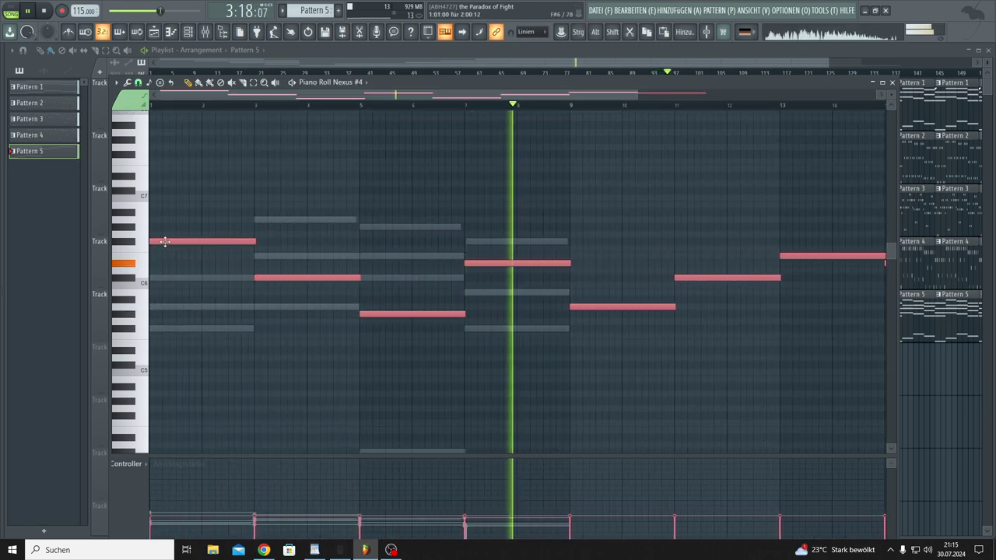
drag(155, 240, 582, 246)
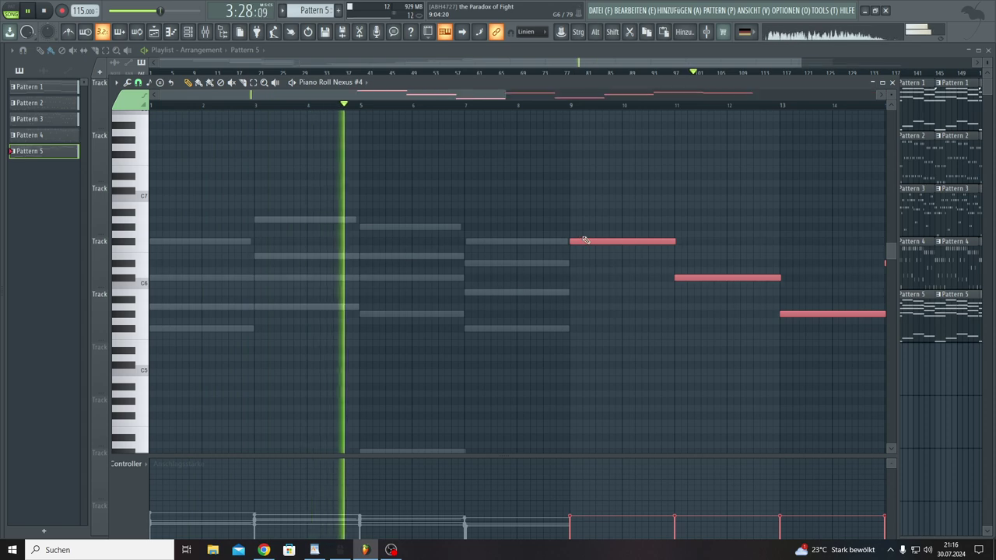
Draw two-bar notes F#6, E6, G#6 and D#6 from bar 1 and move all notes so they start exactly at bar 9.
click(156, 243)
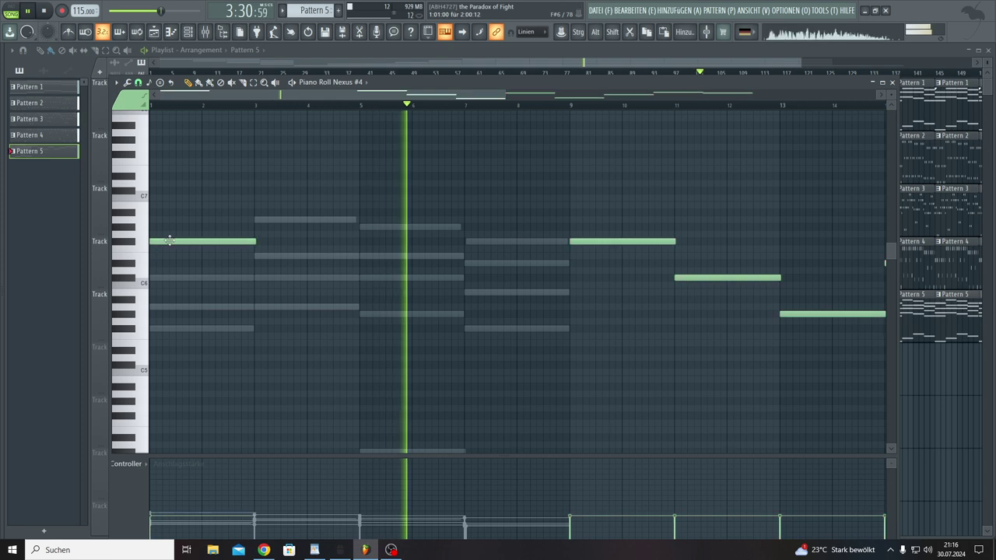
click(259, 256)
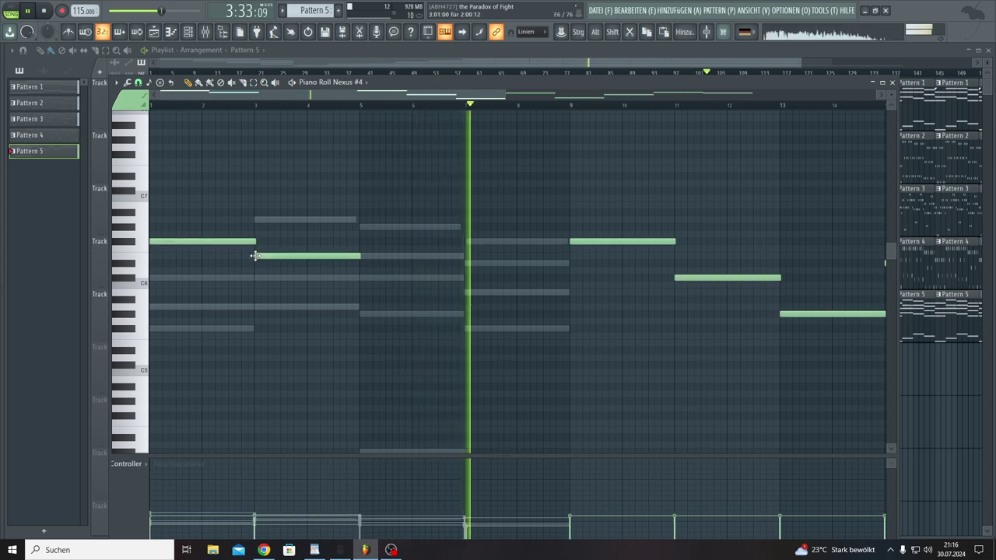
click(363, 227)
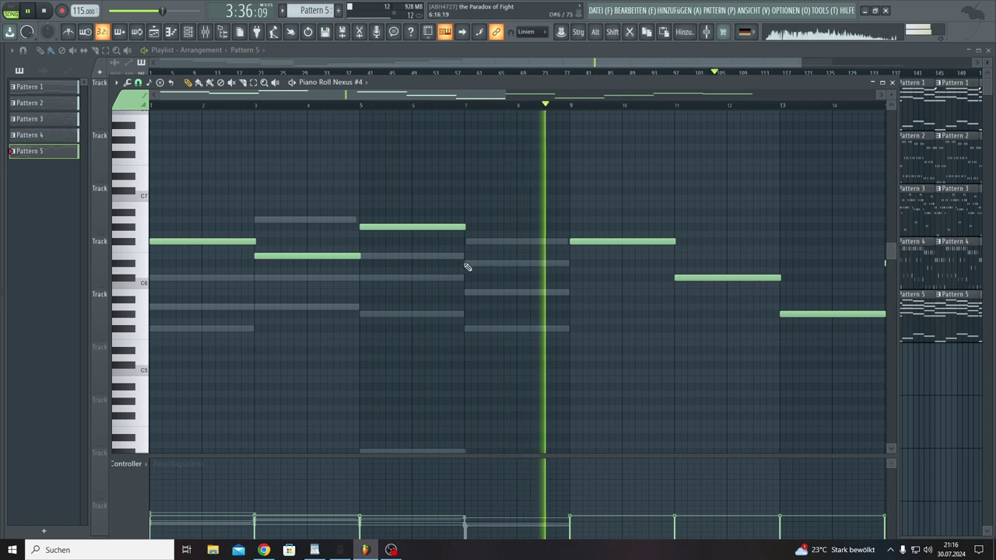
click(469, 263)
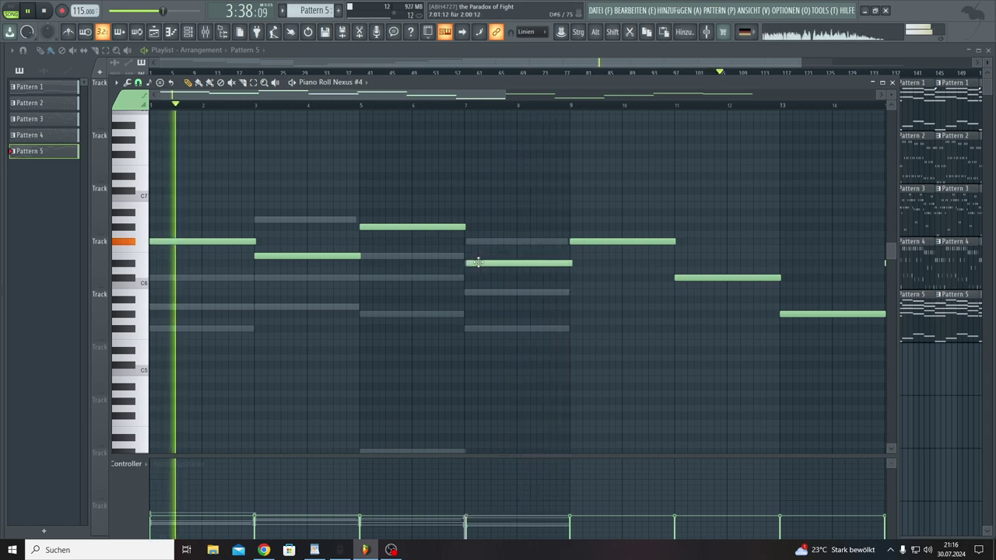
drag(506, 94, 83, 372)
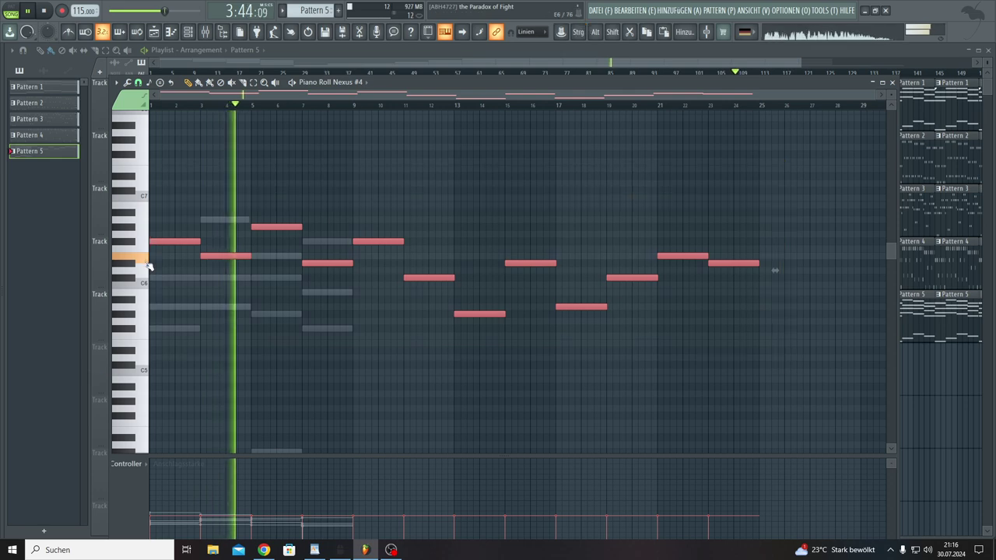
drag(155, 241, 358, 240)
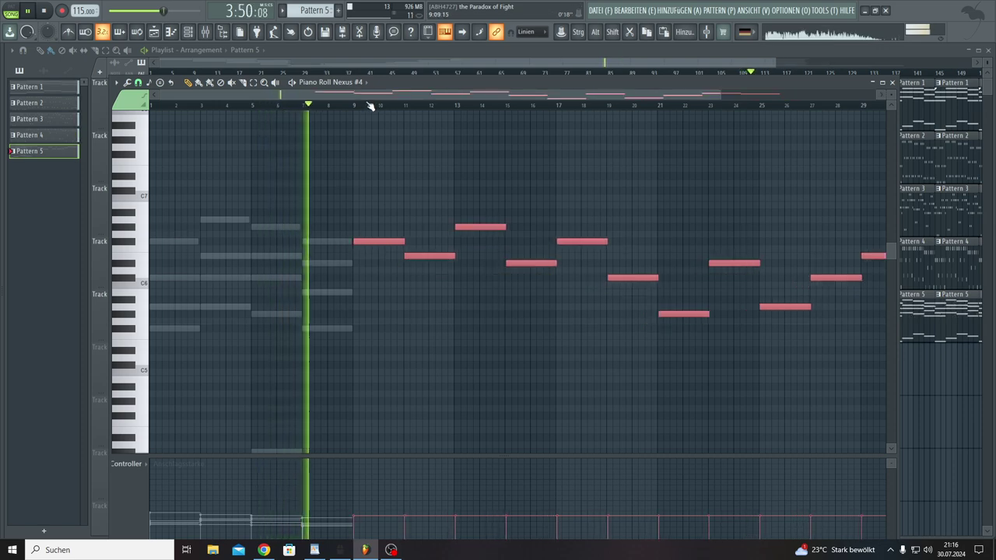
scroll(369, 104, up, 4)
drag(335, 241, 332, 241)
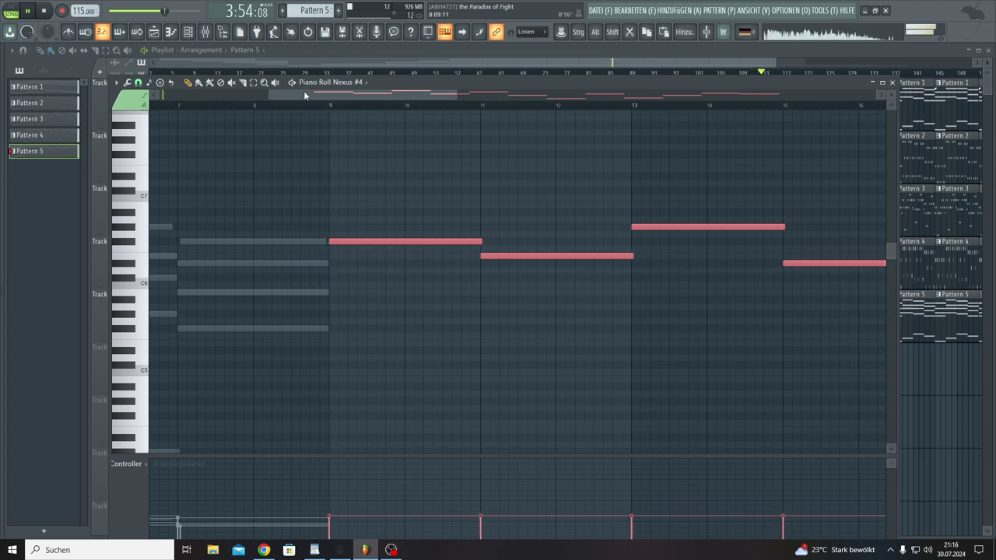
drag(305, 99, 148, 97)
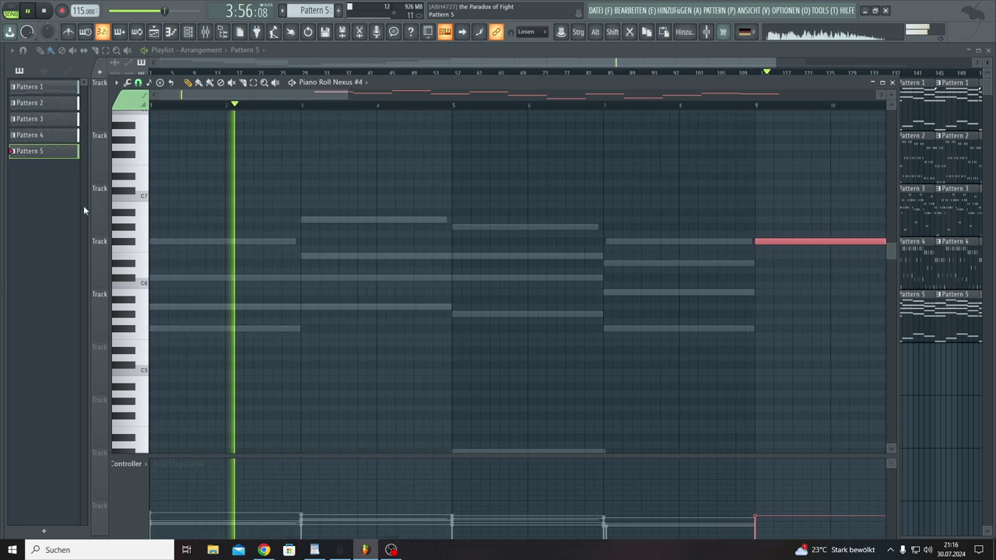
Draw two-bar notes C#6, A6, E6 and B5 at bars 1, 3, 5 and 7 for Nexus #4 and stop playback.
click(165, 277)
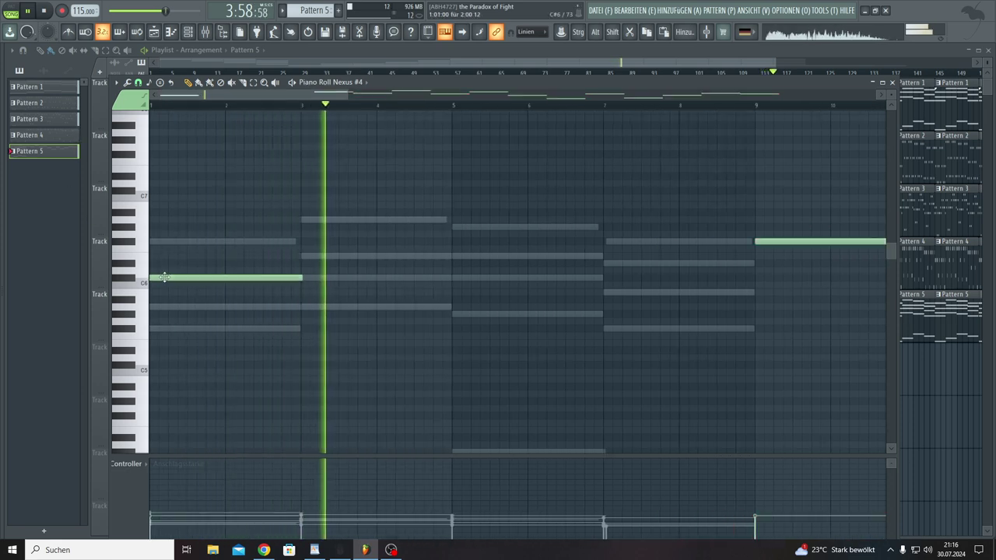
click(301, 220)
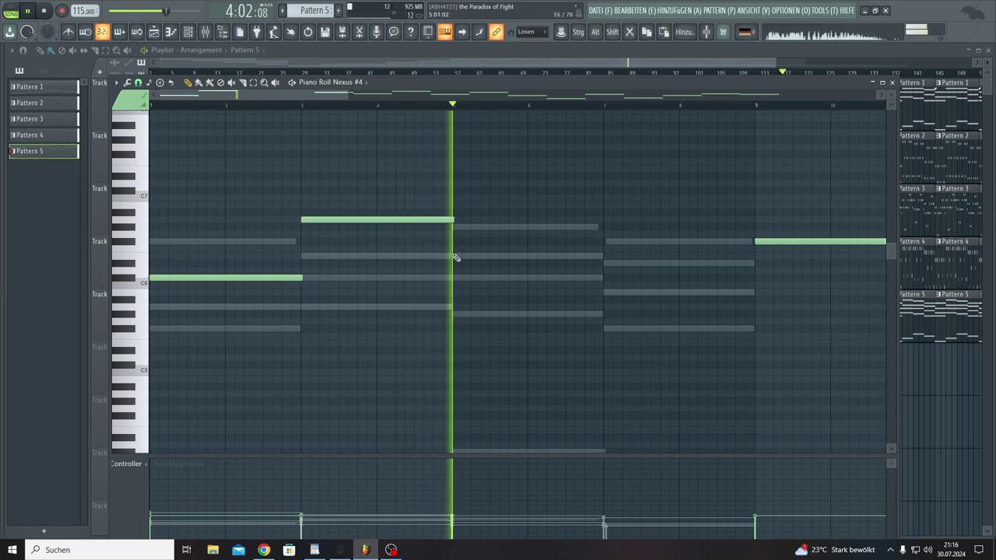
click(460, 257)
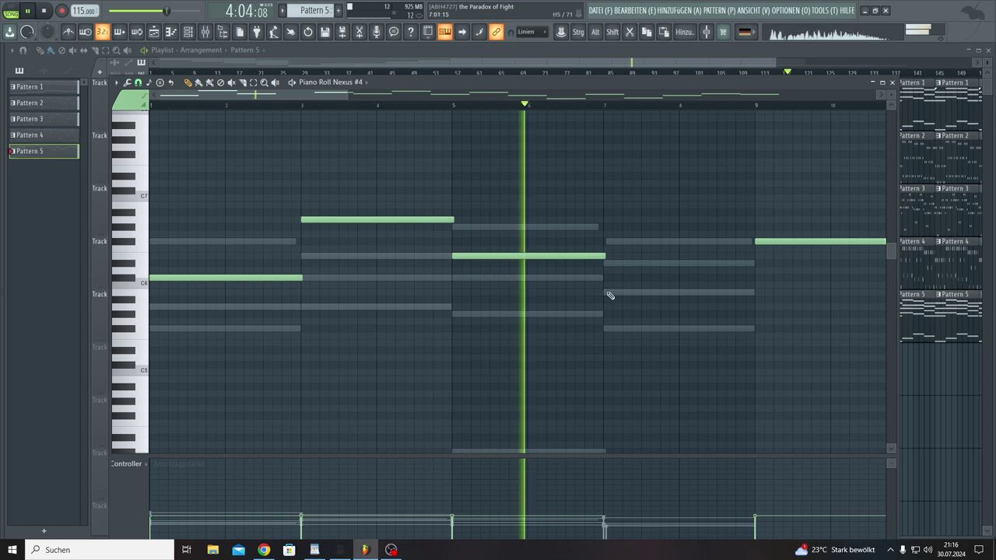
click(608, 292)
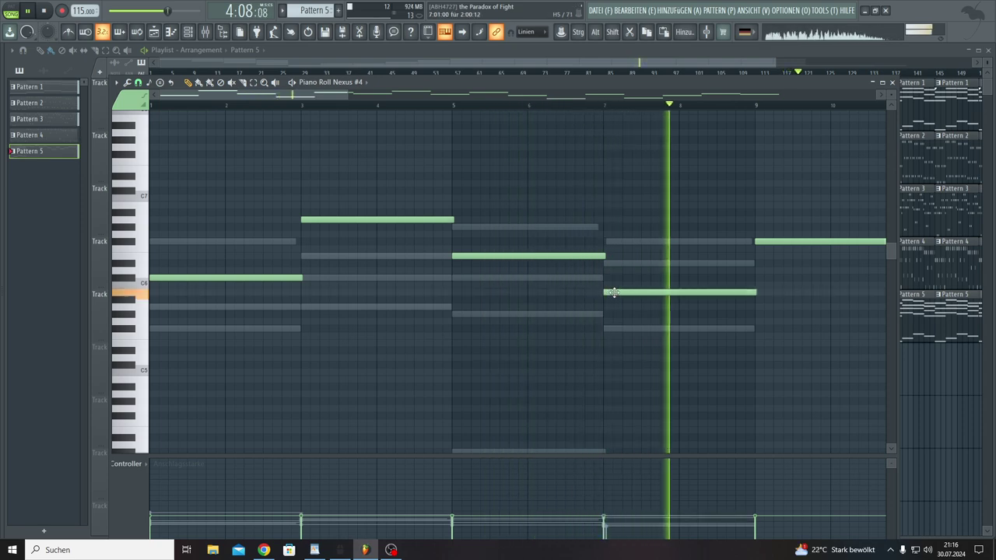
key(space)
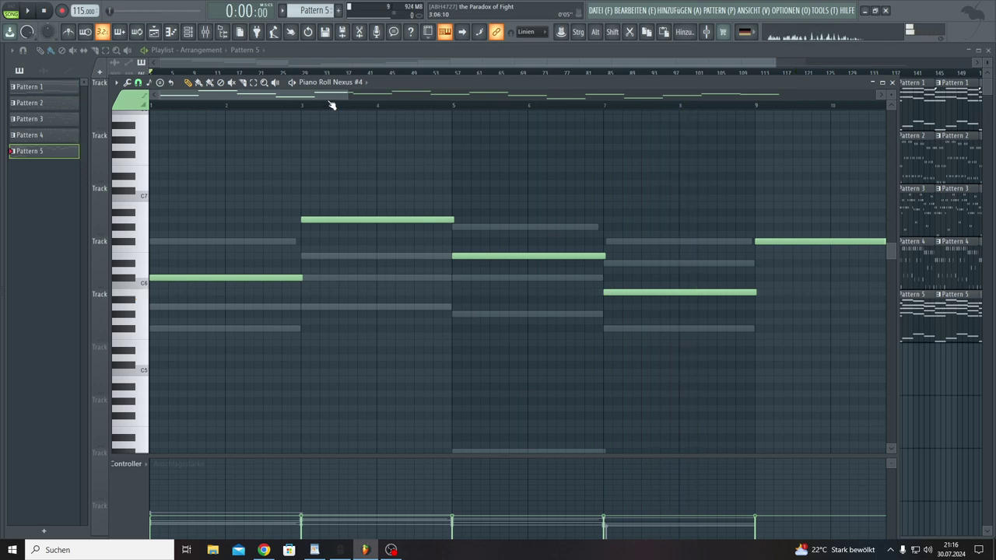
Cut the whole Nexus #4 melody out of Pattern 5 and paste it into a new Pattern 6.
drag(348, 95, 965, 163)
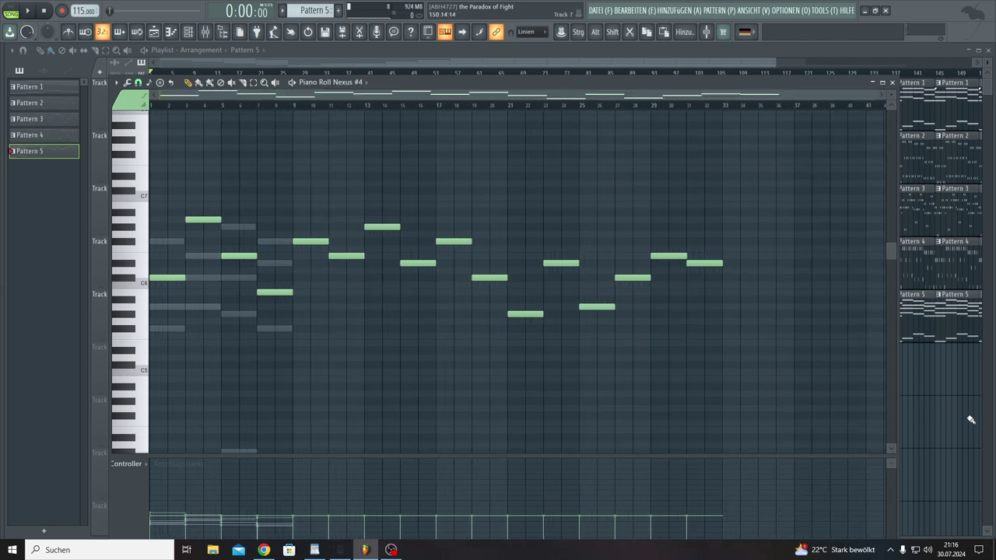
key(F7)
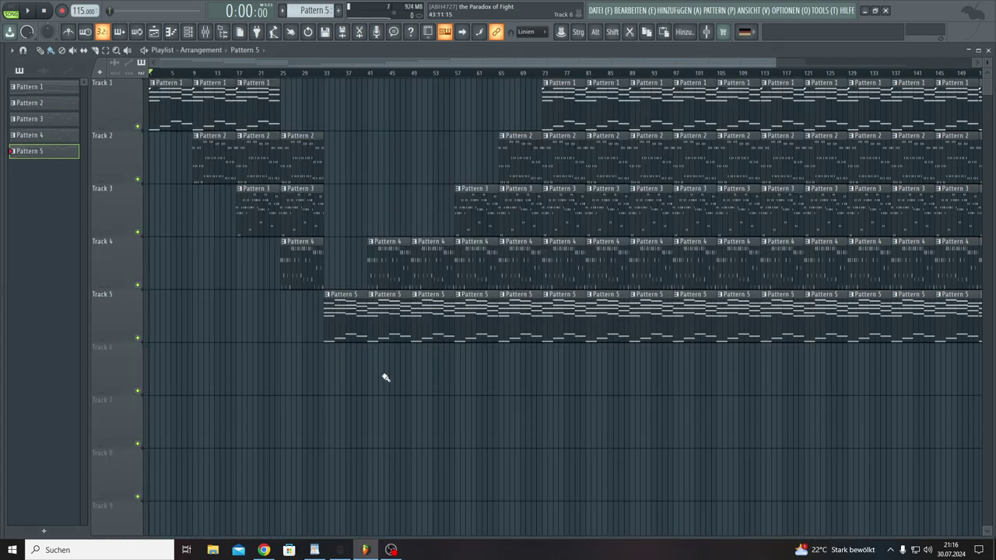
click(189, 34)
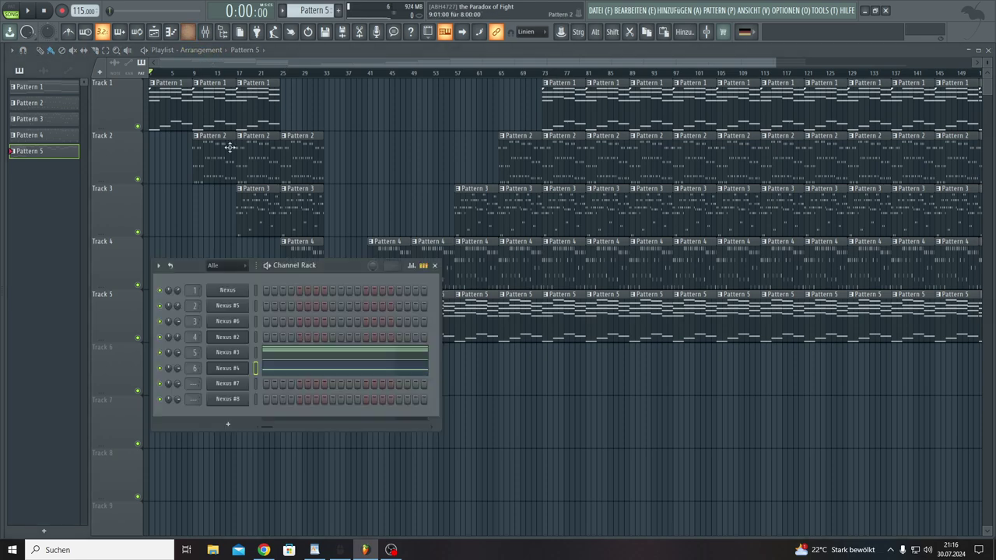
click(270, 372)
drag(747, 170, 8, 436)
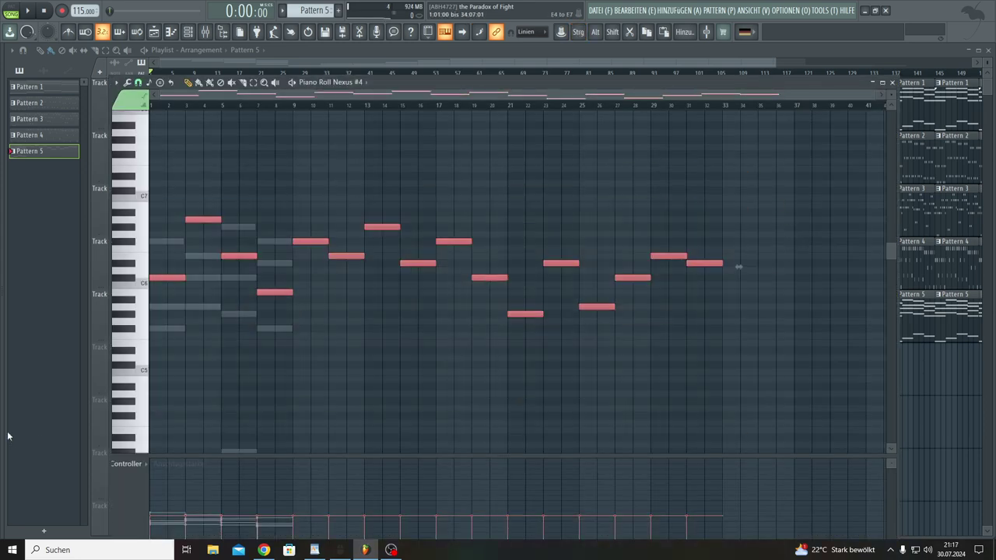
key(Delete)
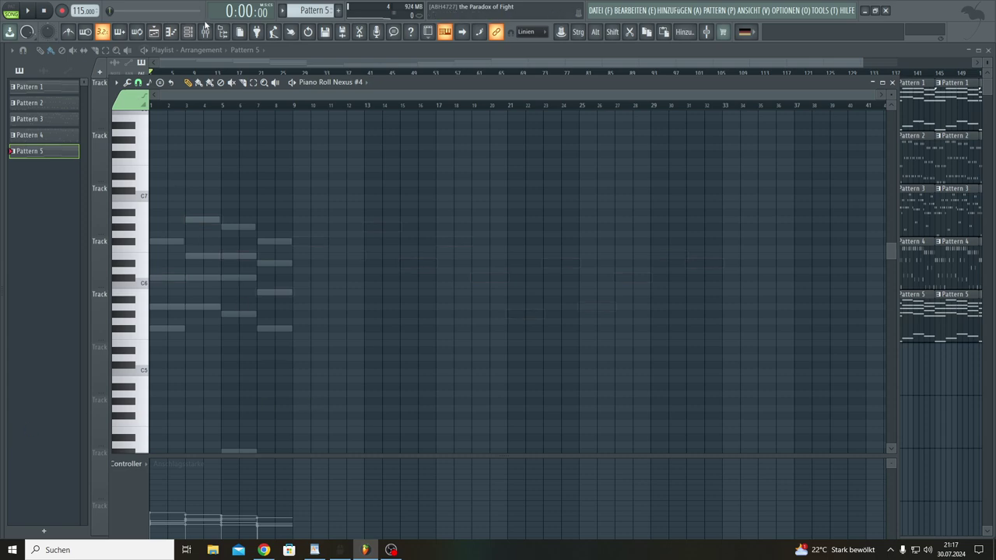
key(F4)
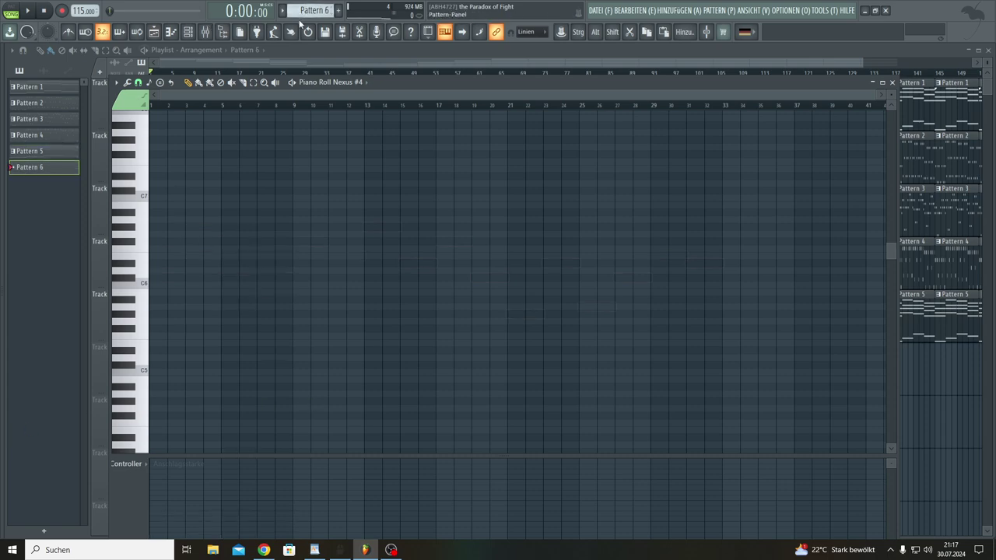
key(ctrl+v)
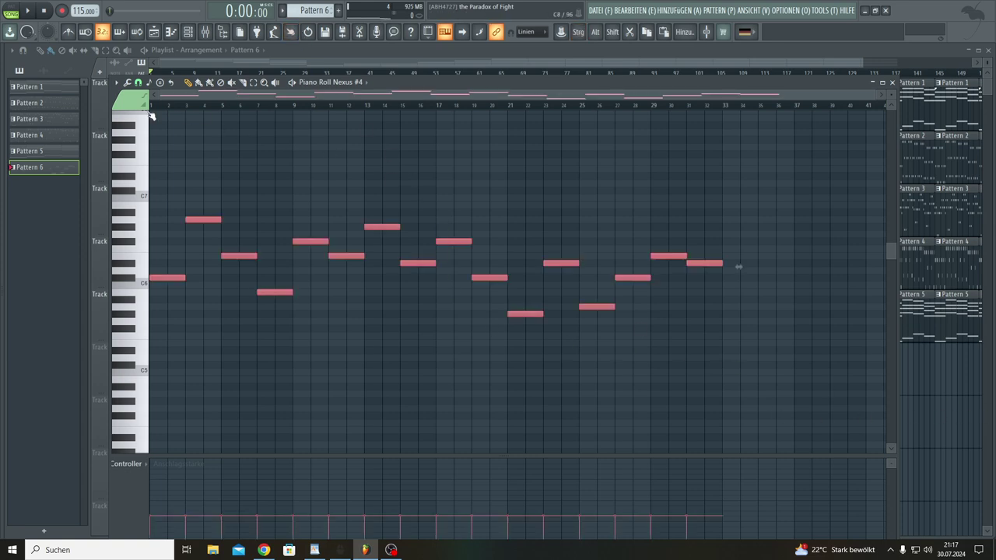
Randomize the levels of the pasted Nexus #4 notes with the bipolar option on, leaving the pattern randomizer off.
click(128, 83)
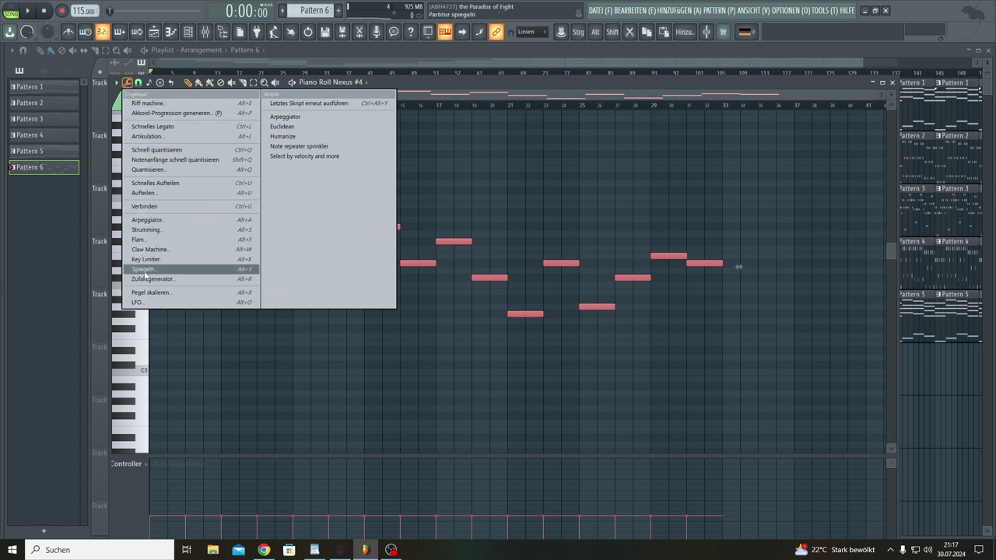
click(146, 278)
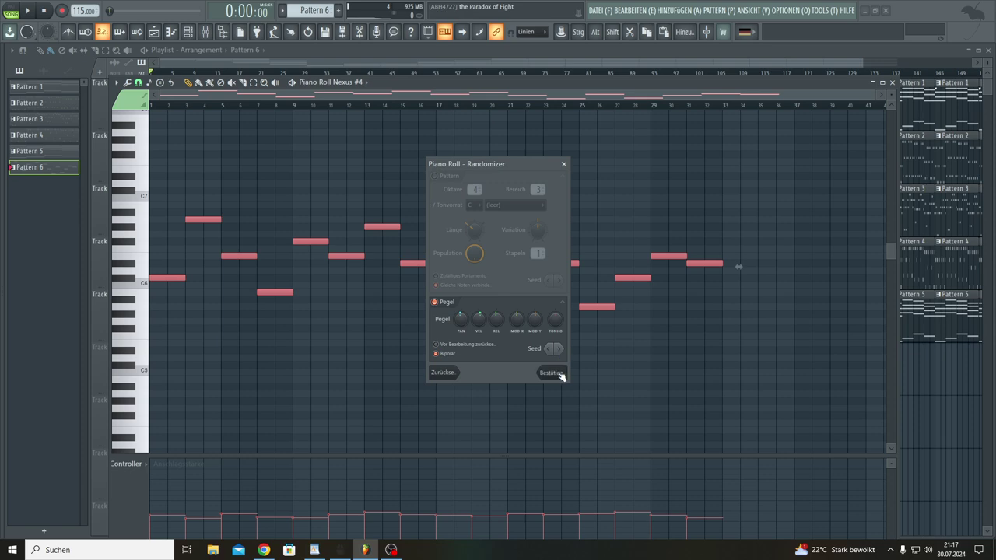
click(559, 374)
Place Pattern 6 clips back to back on Track 6 from bar 33, start playback, and delete the surplus clip after the fourth.
key(F7)
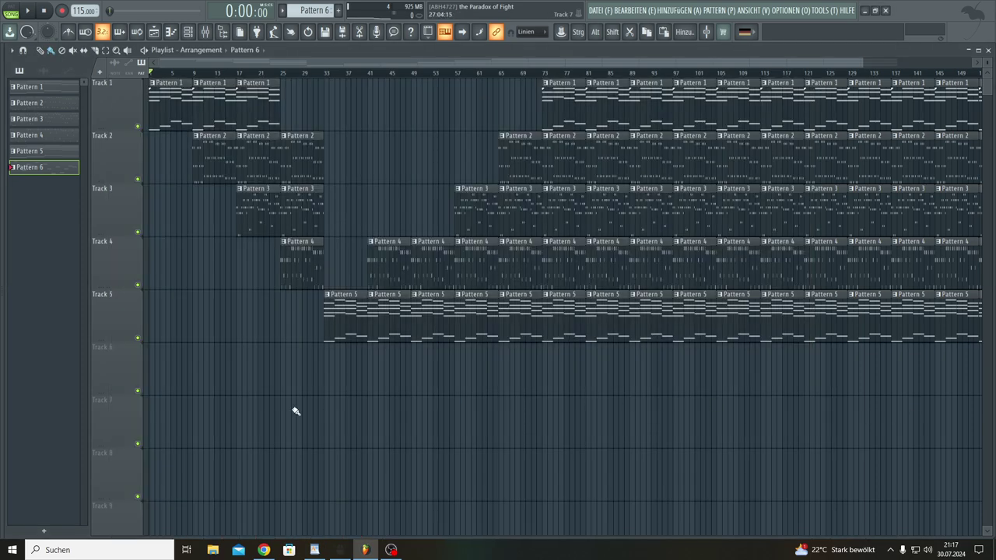
mouse_move(330, 375)
mouse_down()
mouse_move(973, 380)
mouse_move(790, 314)
mouse_up()
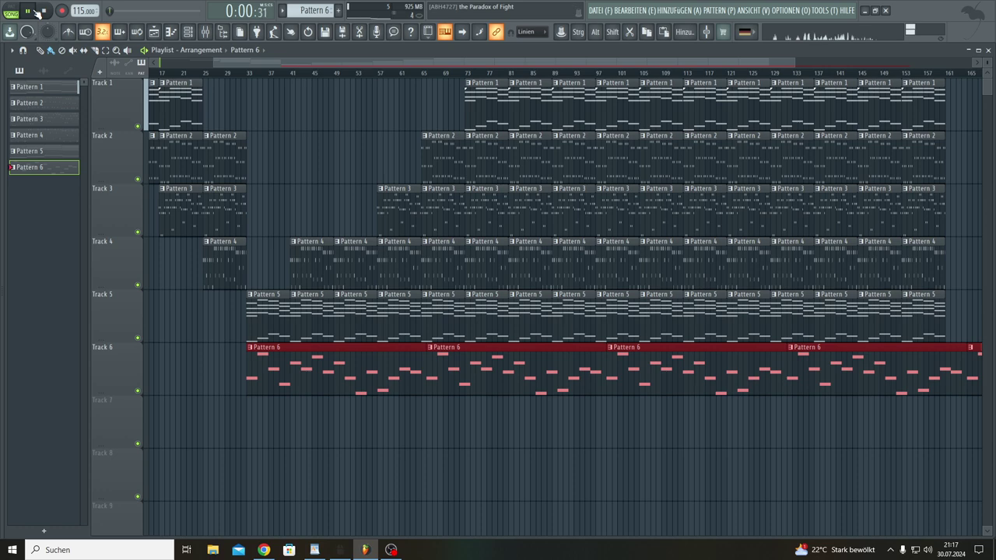
drag(258, 61, 195, 62)
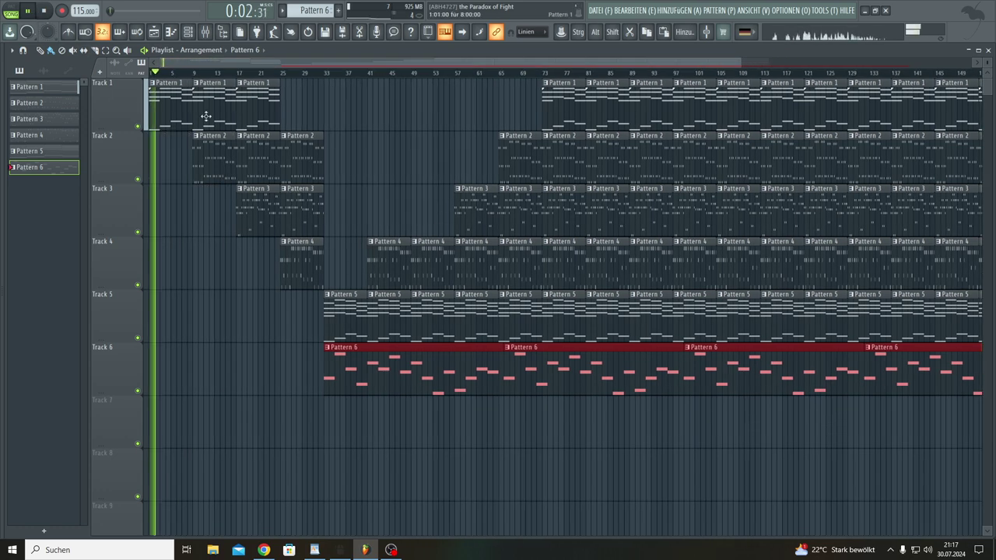
drag(740, 67, 927, 178)
right_click(869, 380)
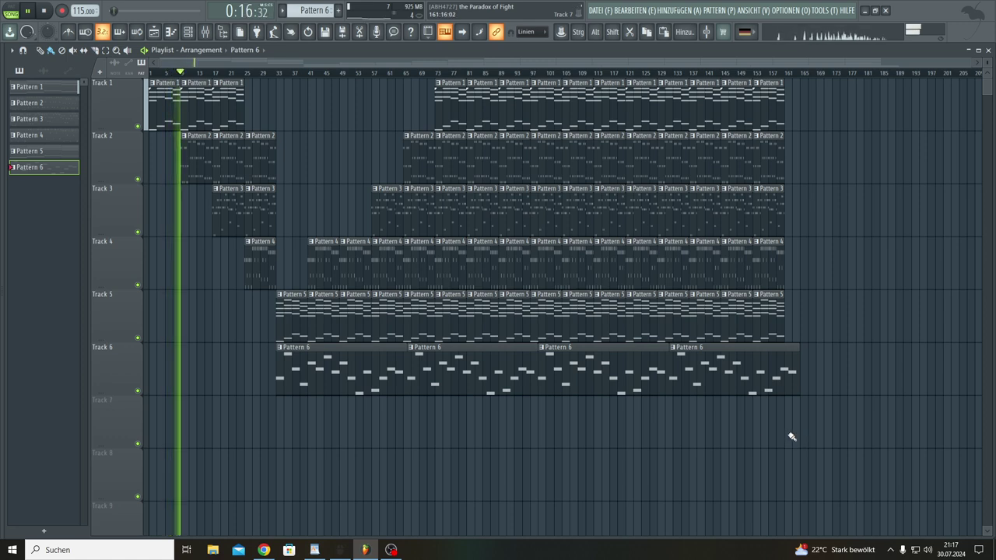
Shorten the final D#6 note of Pattern 6 slightly so it ends just before bar 33, and return to the playlist.
scroll(388, 78, up, 3)
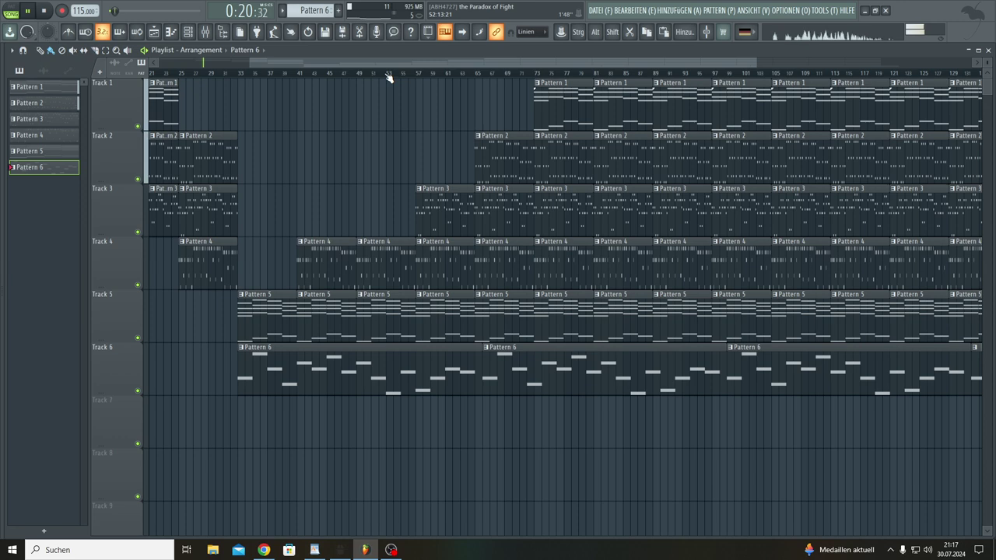
double_click(340, 350)
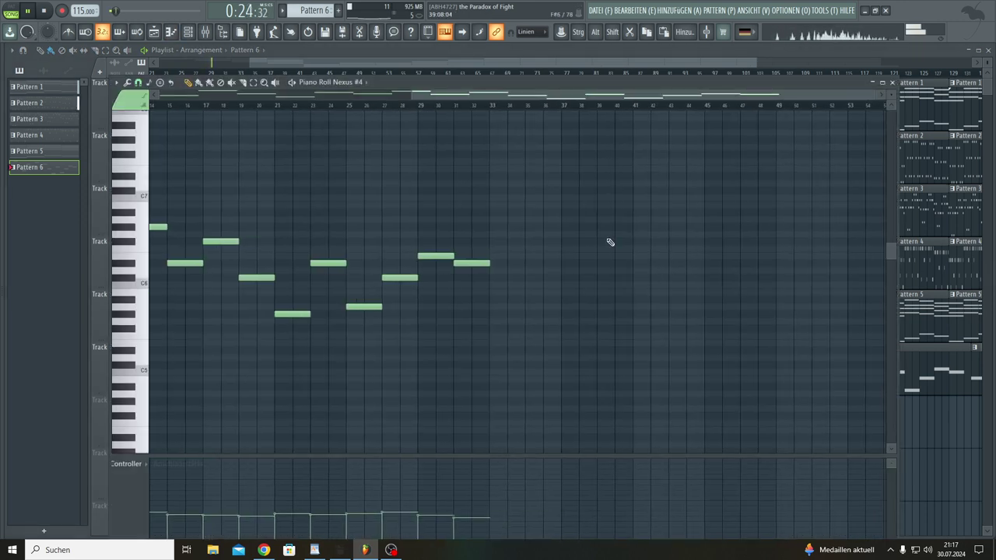
scroll(491, 108, up, 2)
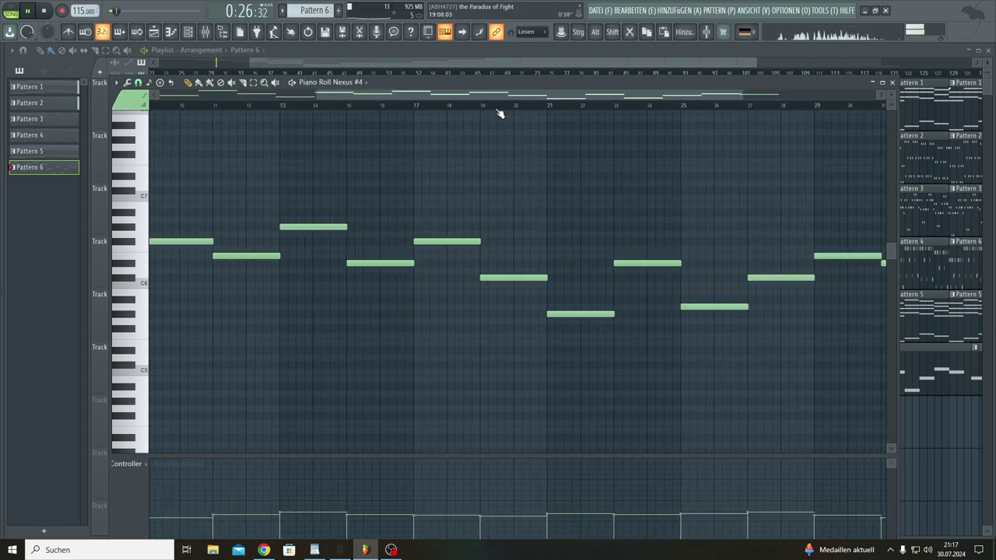
drag(621, 97, 758, 116)
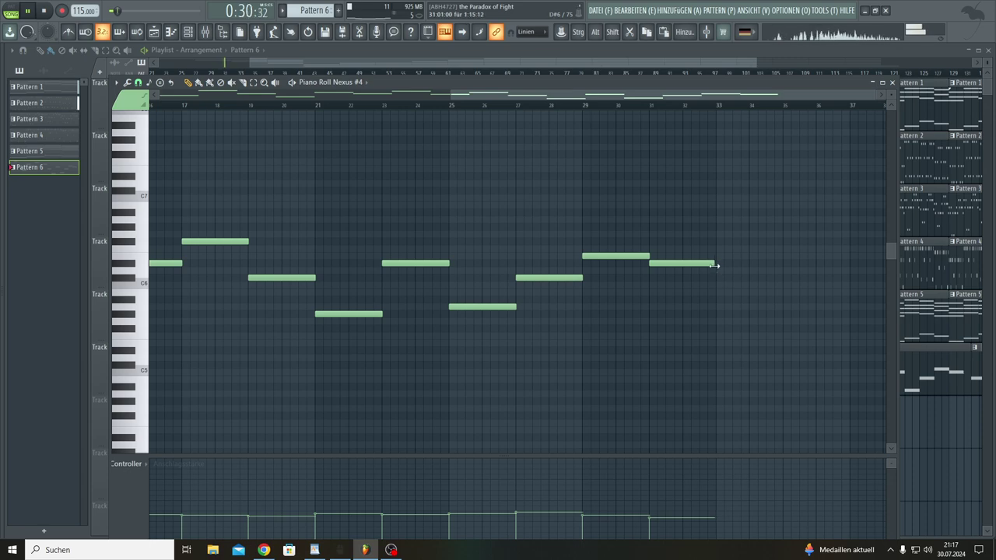
key(F7)
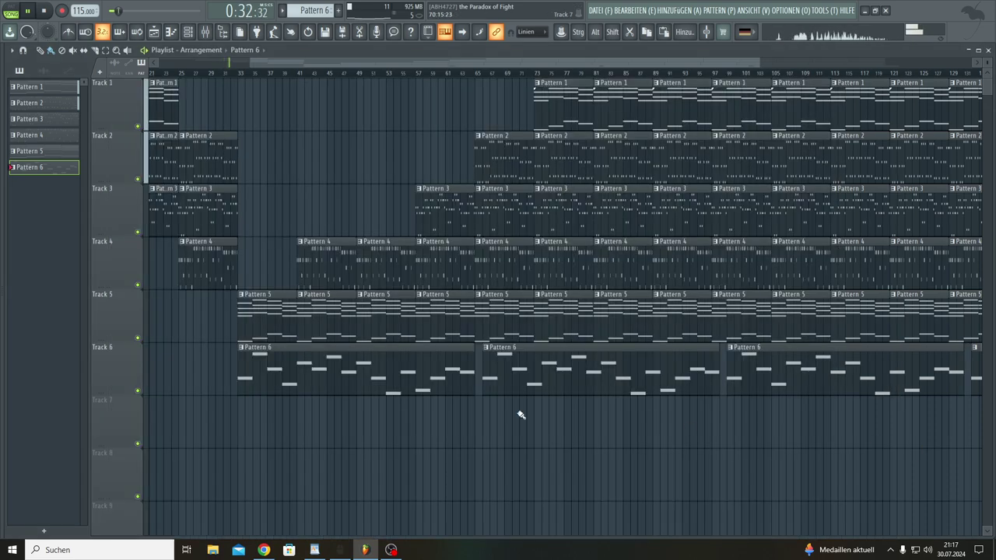
Close the gaps on Track 6 by moving the Pattern 6 clips to start at bars 65, 97 and 129.
drag(523, 377, 520, 378)
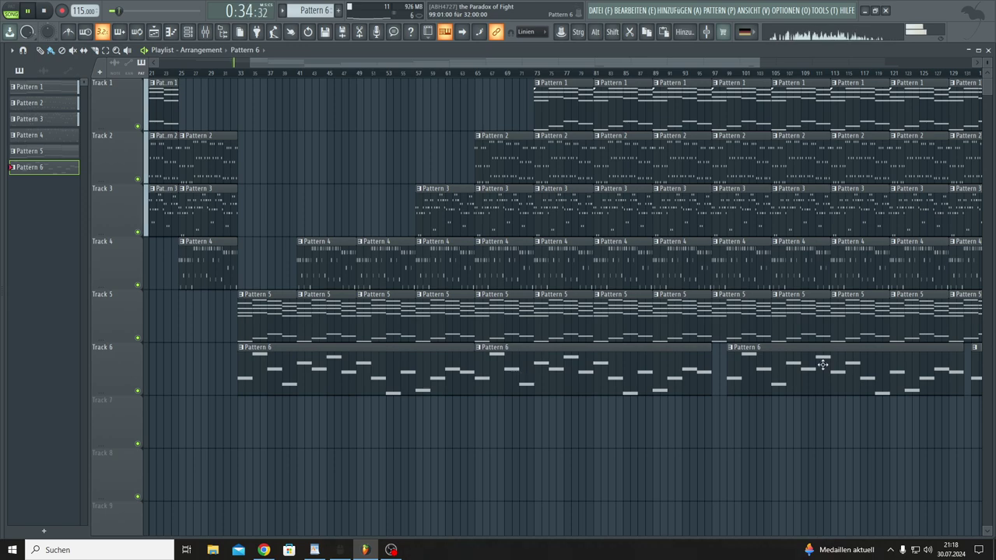
drag(823, 365, 816, 366)
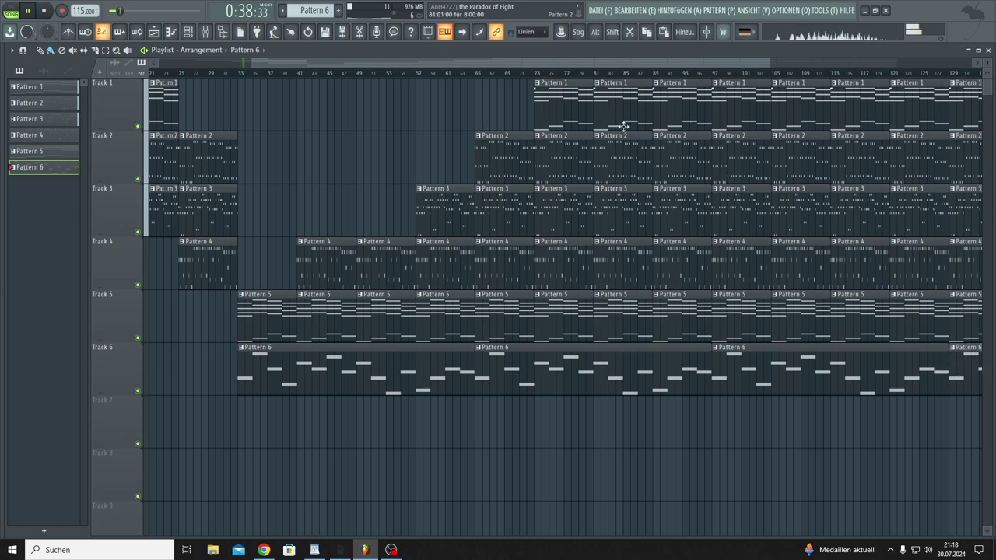
scroll(661, 58, down, 3)
scroll(629, 78, up, 3)
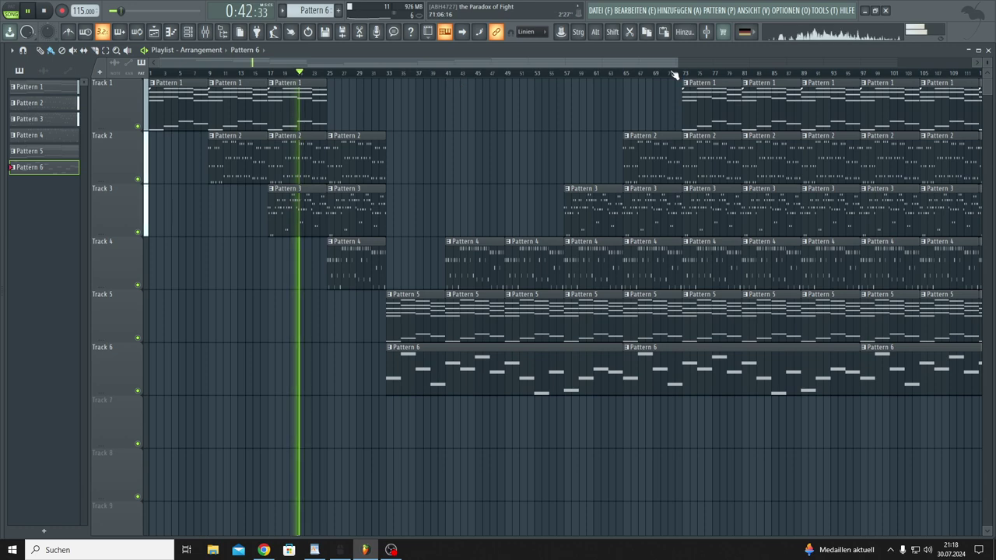
scroll(679, 61, down, 2)
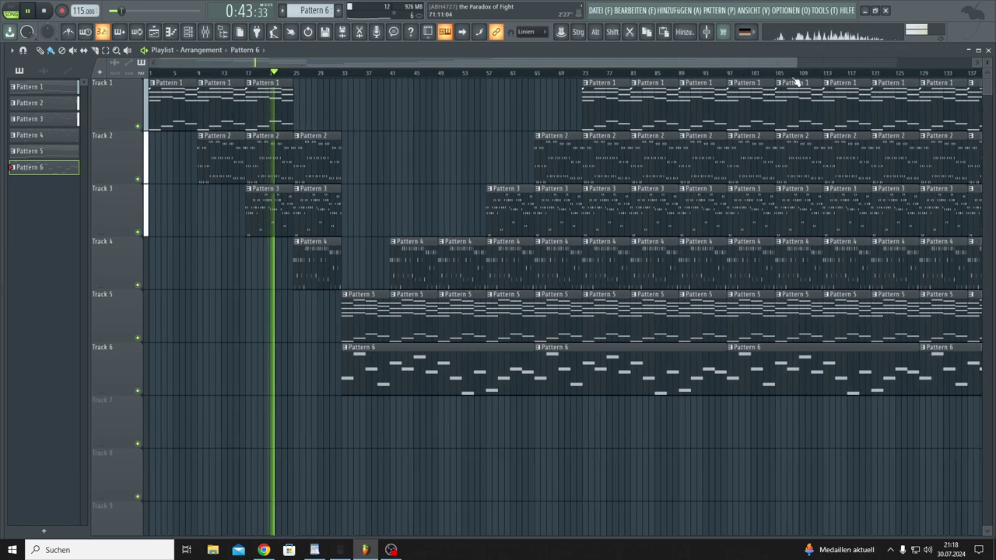
Save the project.
click(594, 11)
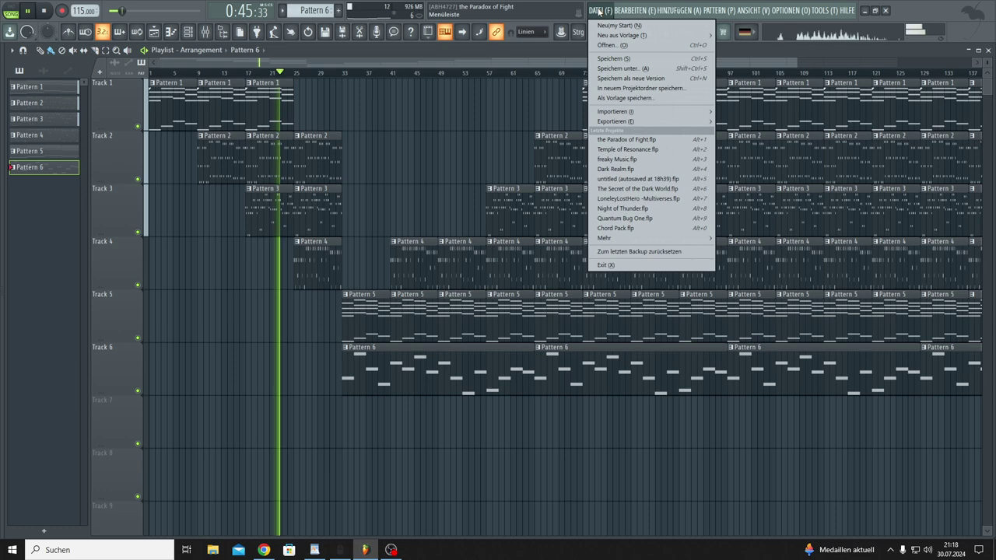
click(614, 60)
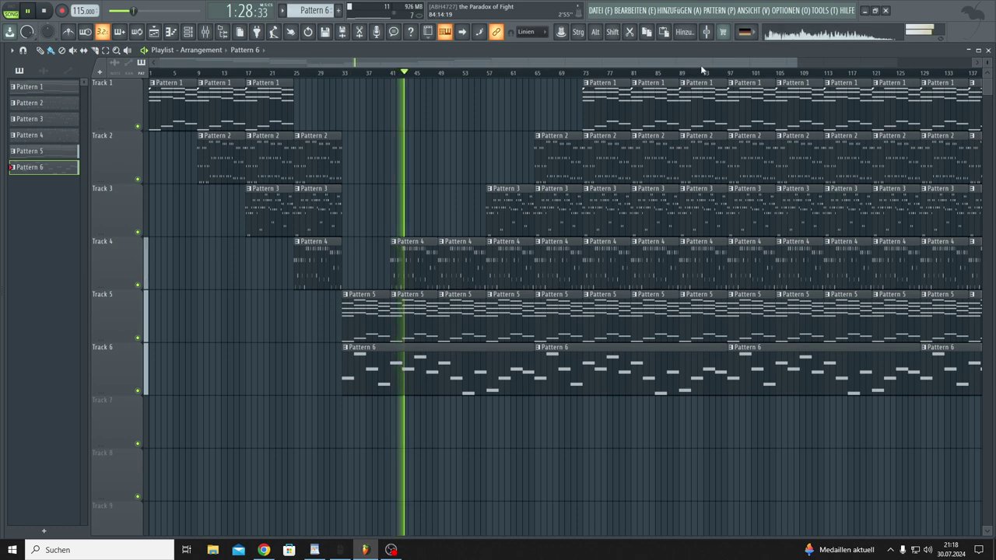
Examine the arrangement during playback, first as a whole and then enlarged around bars 47 to 70 with taller tracks.
drag(798, 63, 948, 102)
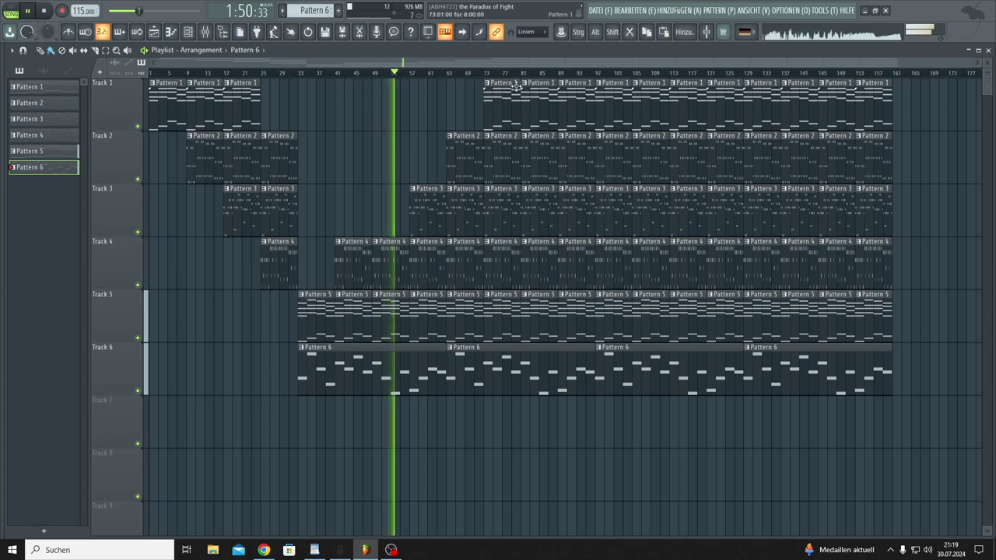
scroll(400, 72, up, 6)
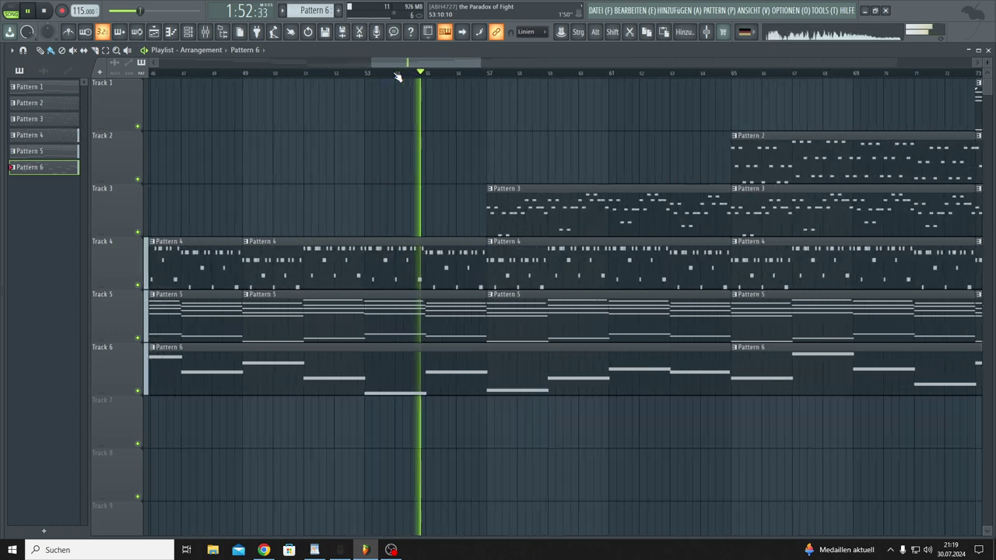
scroll(634, 88, up, 2)
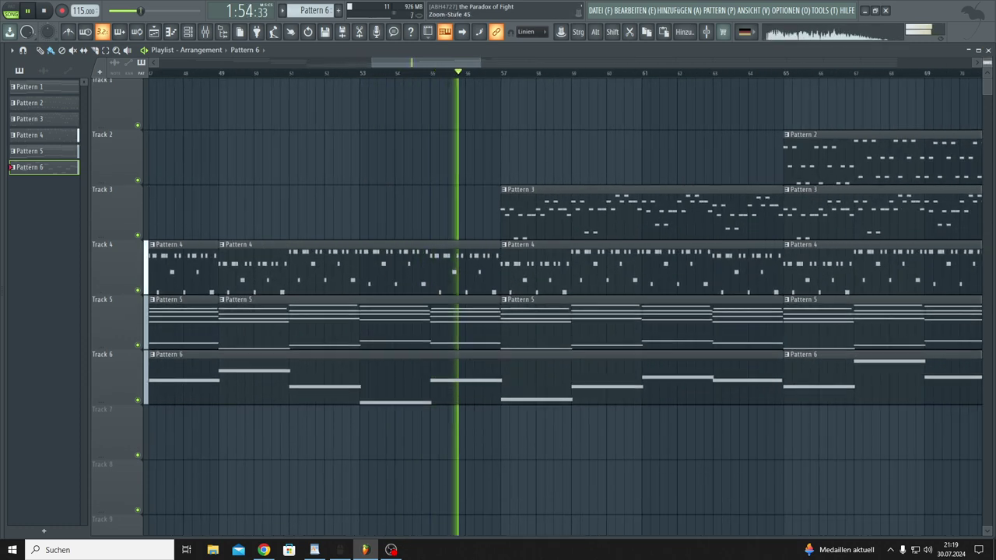
scroll(431, 125, up, 2)
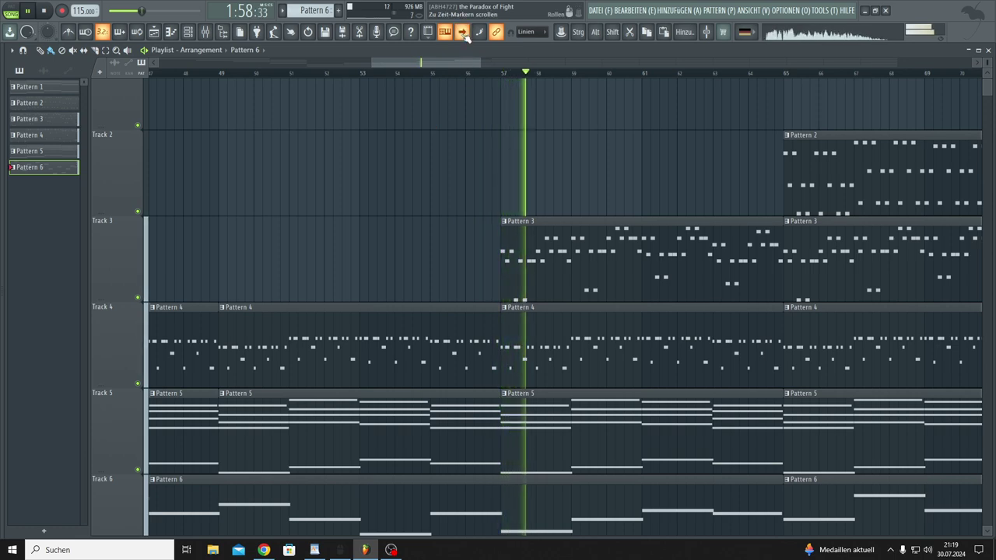
scroll(991, 68, up, 2)
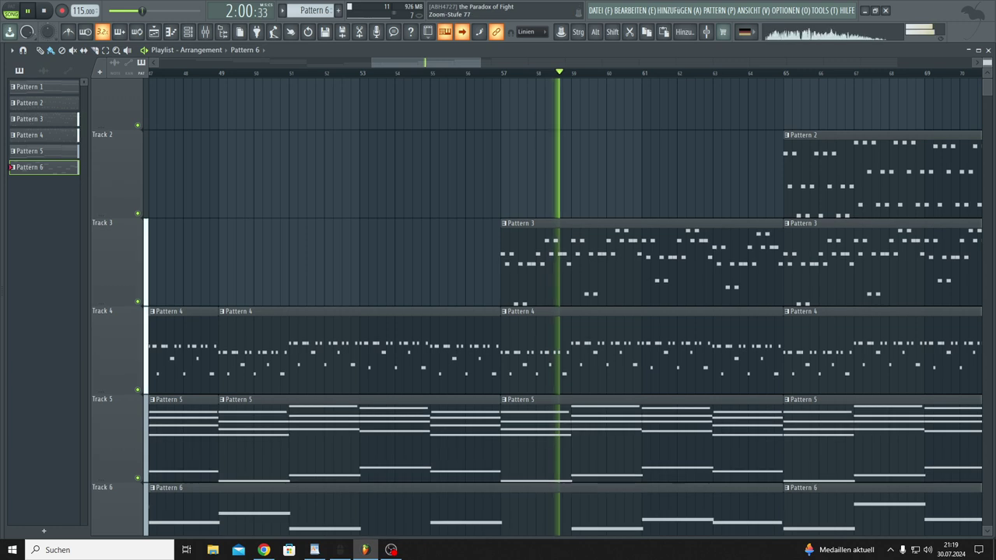
scroll(991, 68, down, 3)
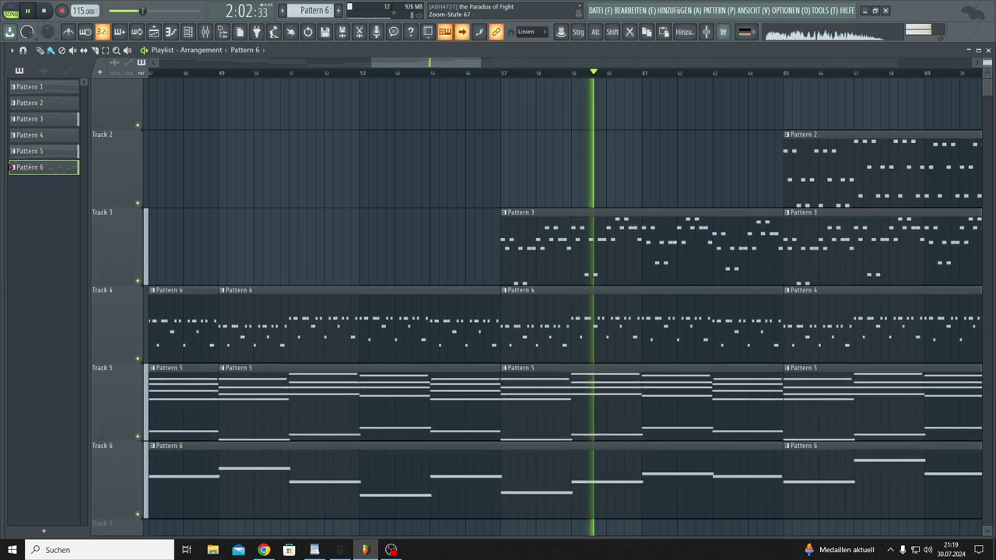
scroll(991, 69, up, 1)
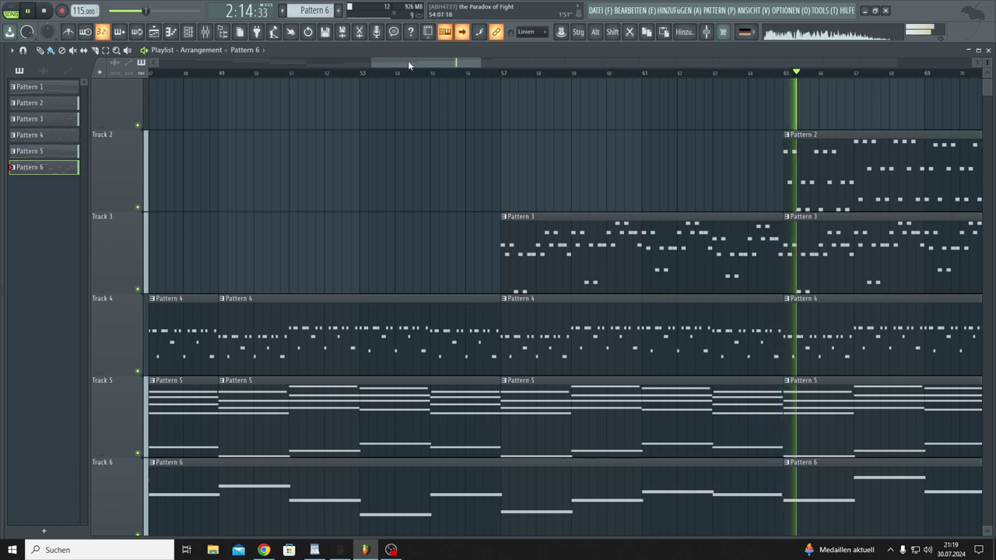
scroll(408, 61, right, 2)
scroll(408, 61, left, 1)
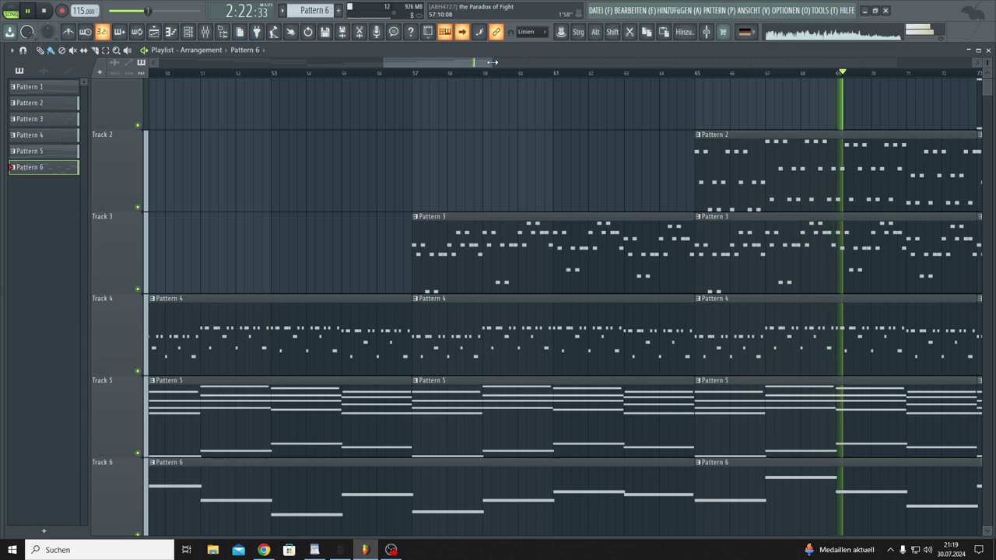
drag(492, 62, 451, 65)
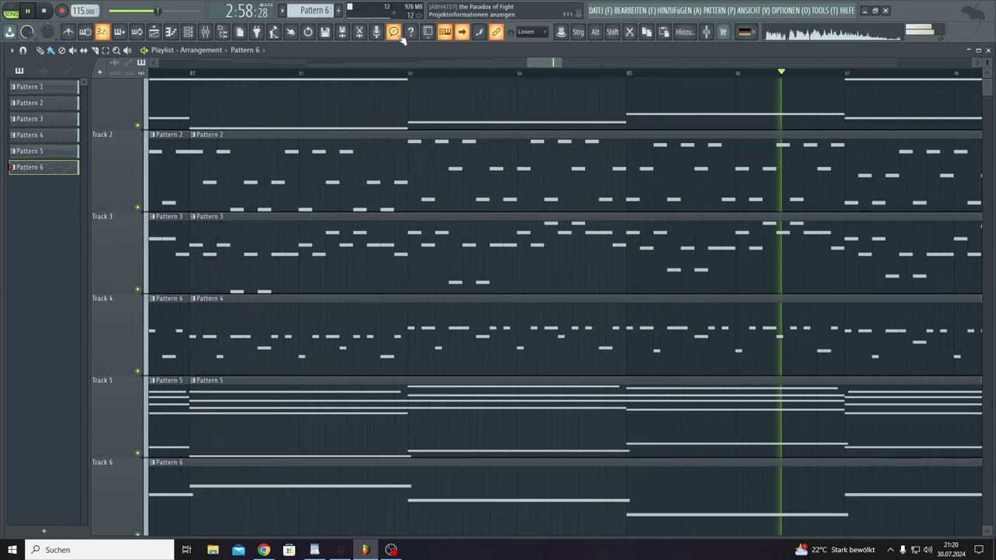
Open the project information, move its window aside, and save the project.
click(397, 34)
drag(480, 46, 250, 61)
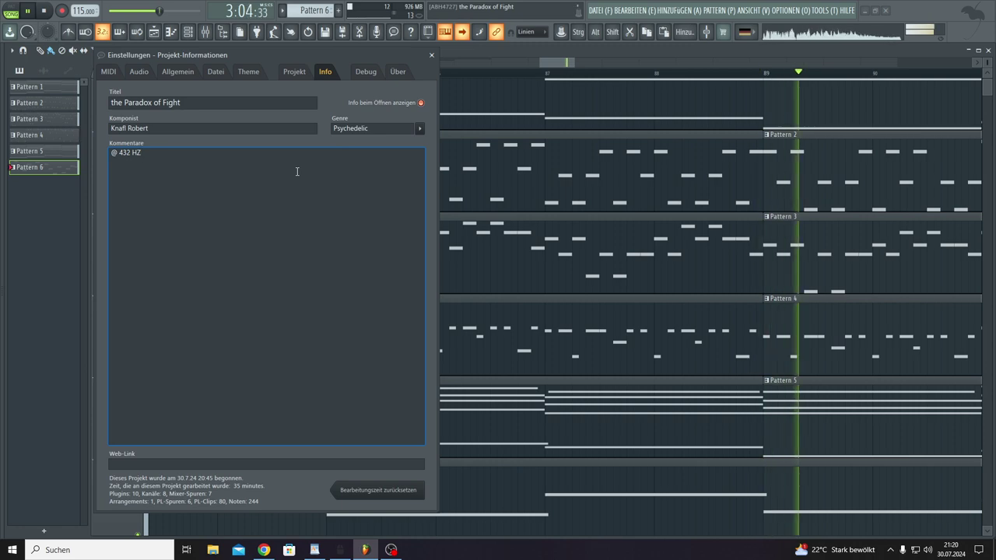
click(597, 12)
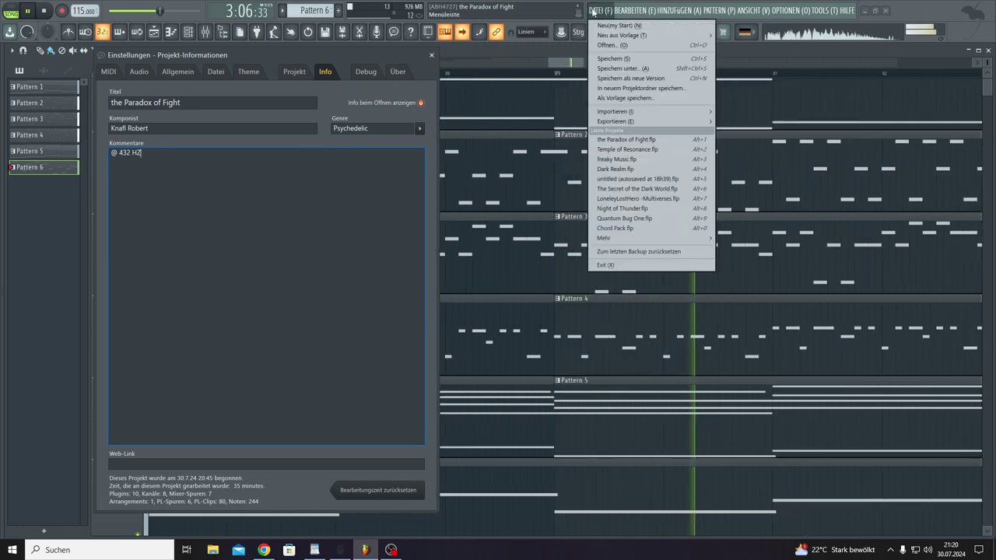
click(600, 59)
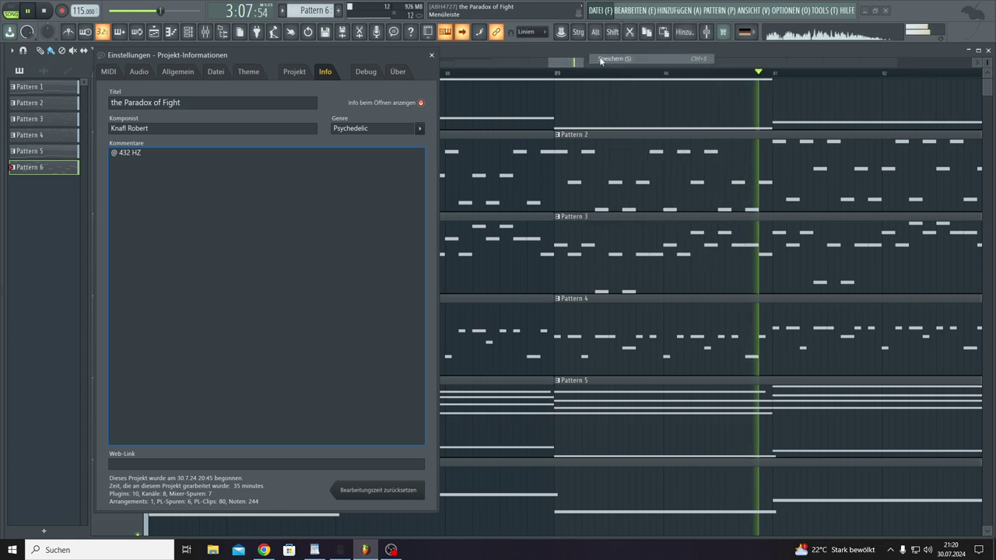
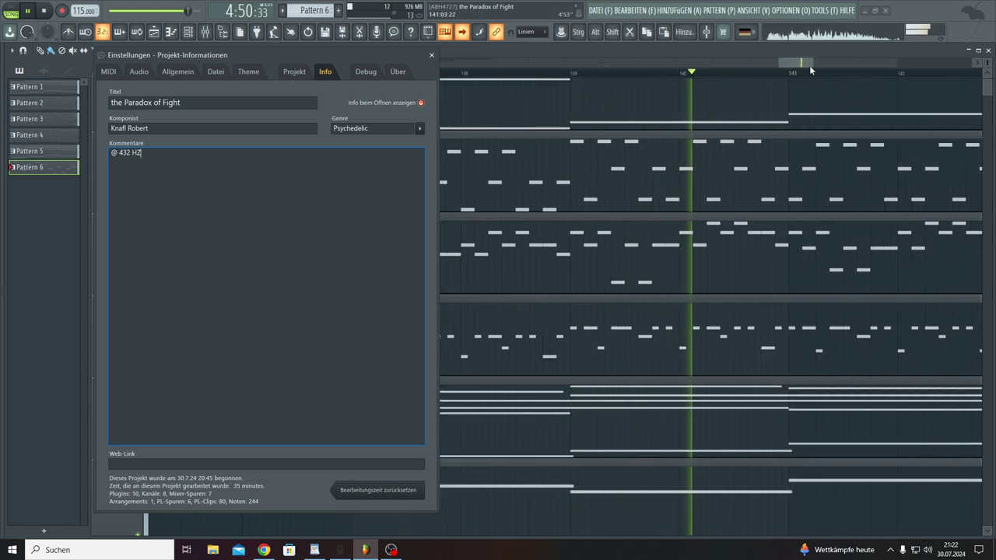
Bring the whole arrangement into view and close the project information window.
drag(810, 65, 903, 80)
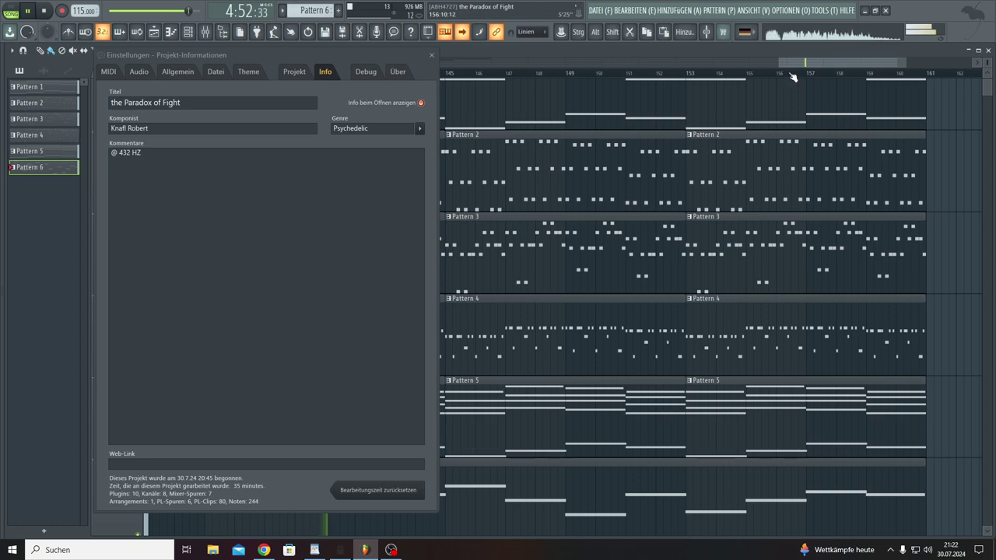
drag(779, 61, 3, 213)
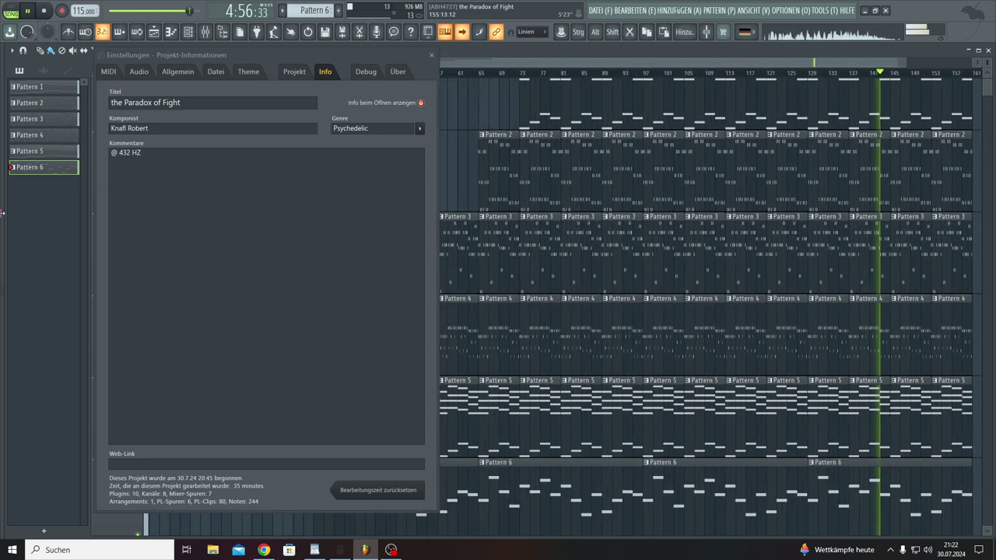
click(431, 54)
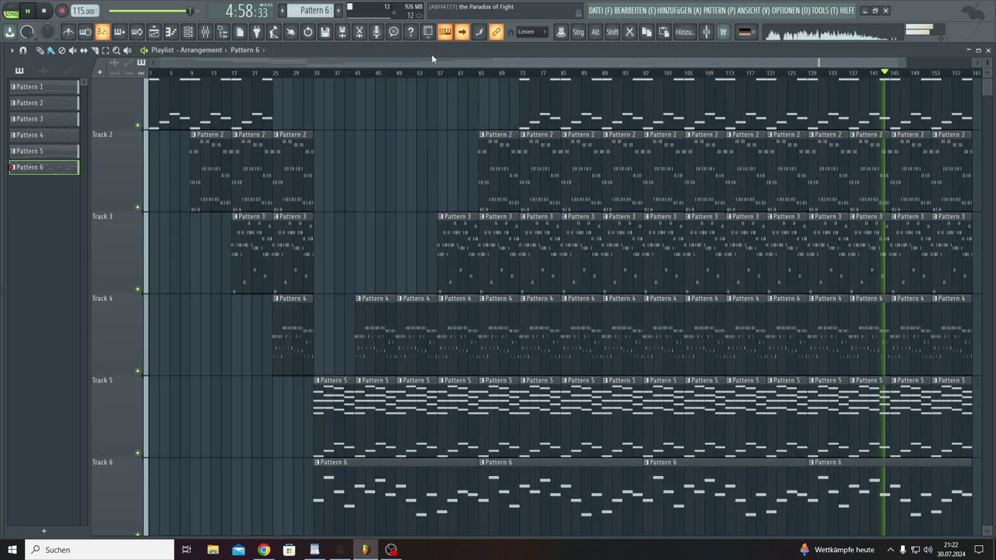
Delete the last Pattern 1 clip and shorten the last Pattern 2, 3 and 4 clips to end at bars 157, 160 and just before 161.
drag(988, 74, 985, 71)
scroll(752, 289, up, 1)
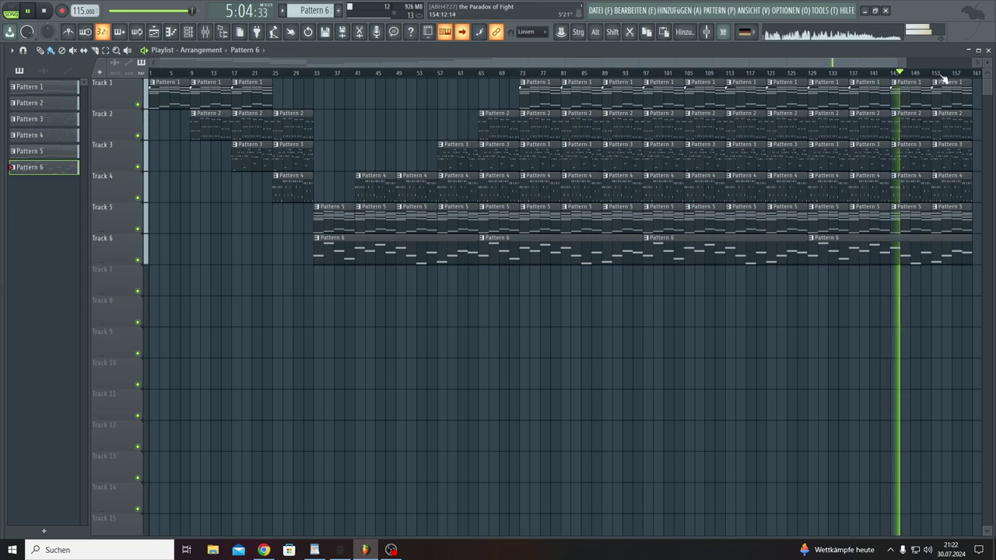
scroll(695, 62, down, 1)
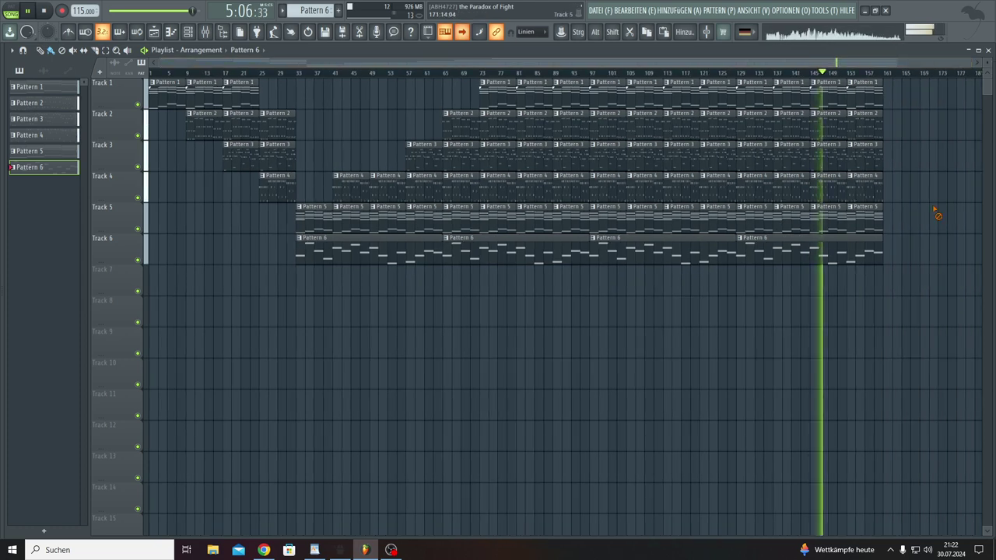
right_click(864, 97)
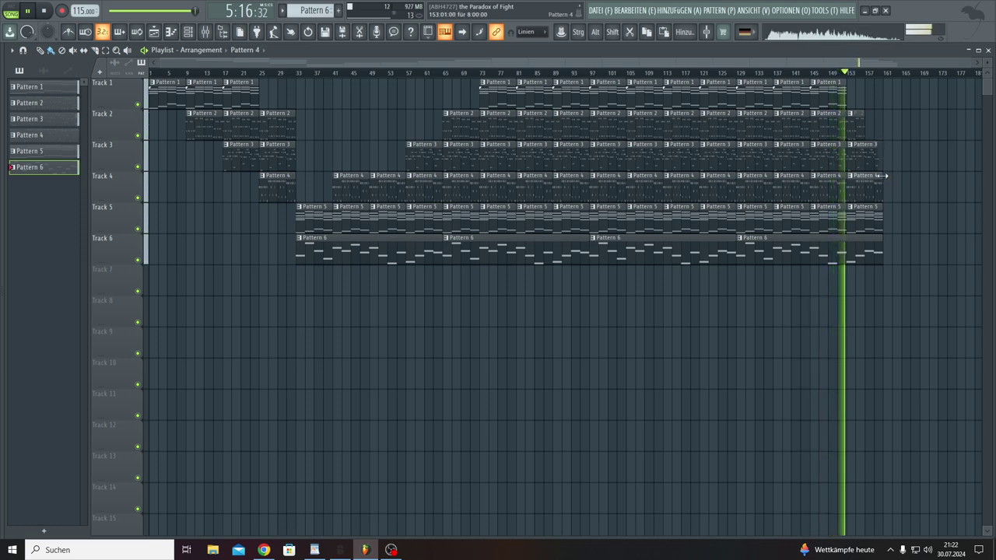
scroll(887, 78, up, 5)
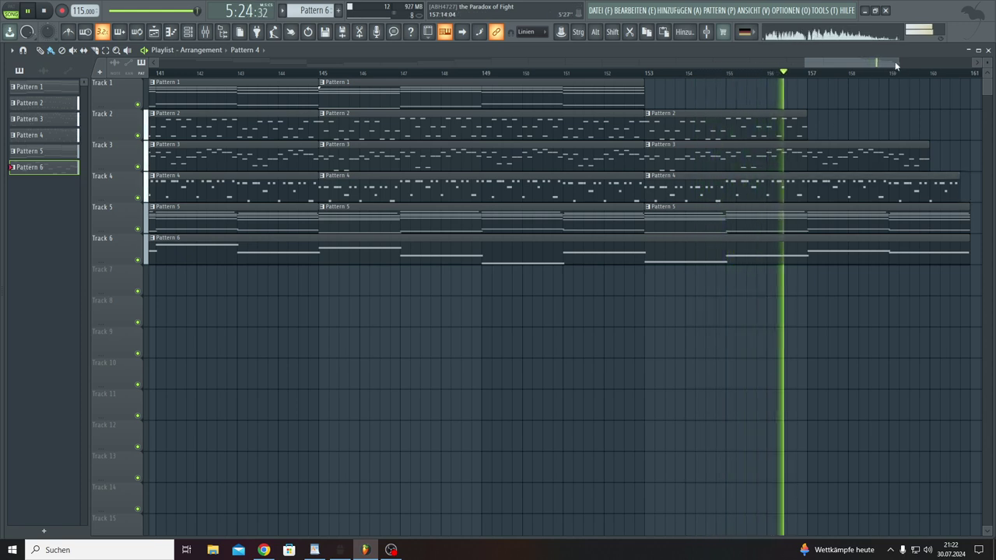
Extend the last Pattern 6 clip on Track 6 past the other tracks so it ends at bar 165.
drag(900, 63, 928, 82)
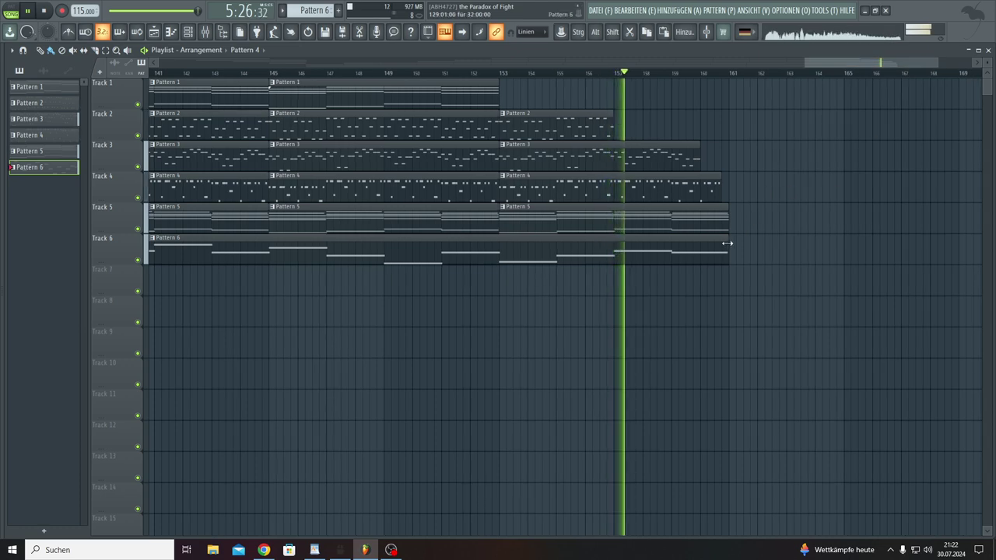
drag(728, 242, 778, 253)
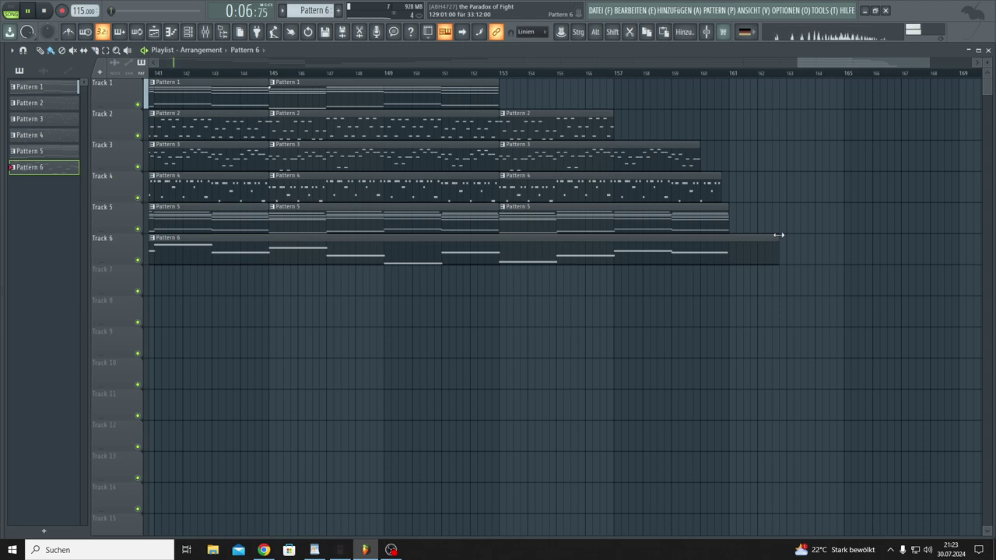
drag(780, 238, 880, 243)
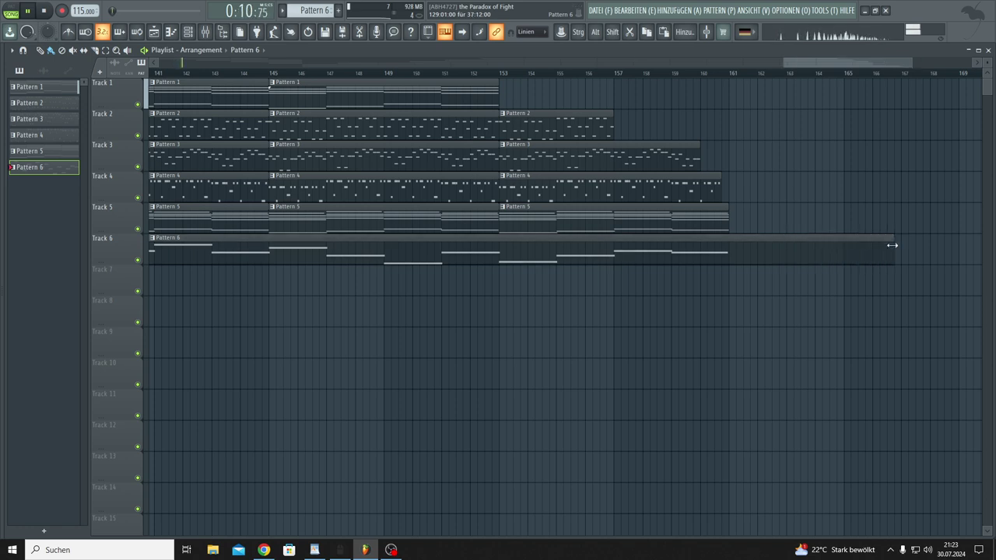
drag(892, 245, 822, 249)
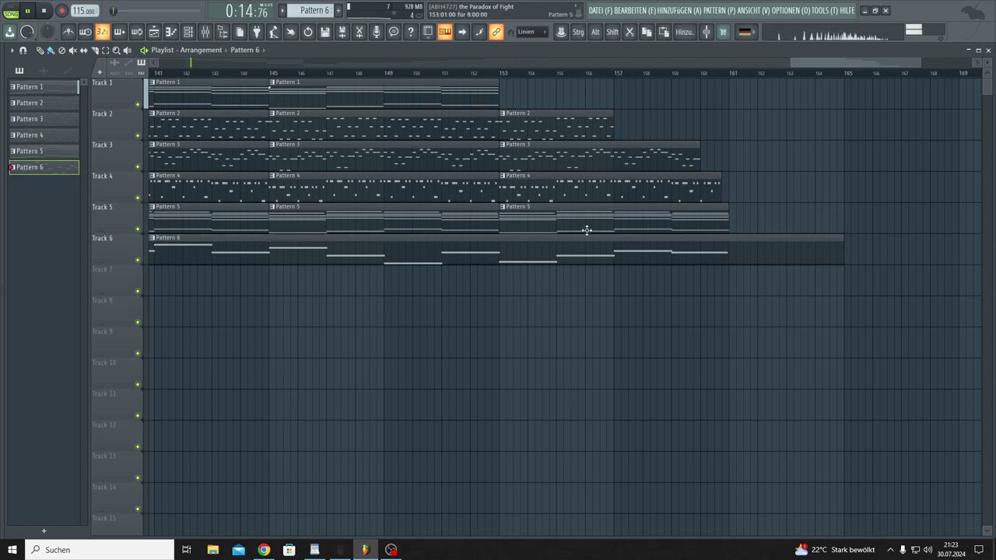
drag(790, 66, 148, 66)
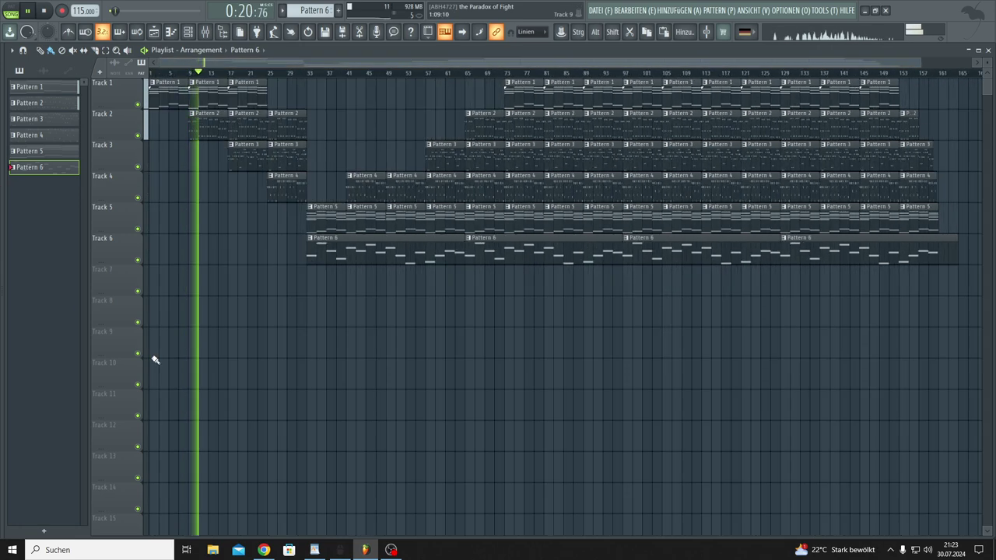
Add Pattern 7 and load the Bonus 2000 Loops Submix preset from the Live Loop Menu category into Nexus #7.
click(204, 32)
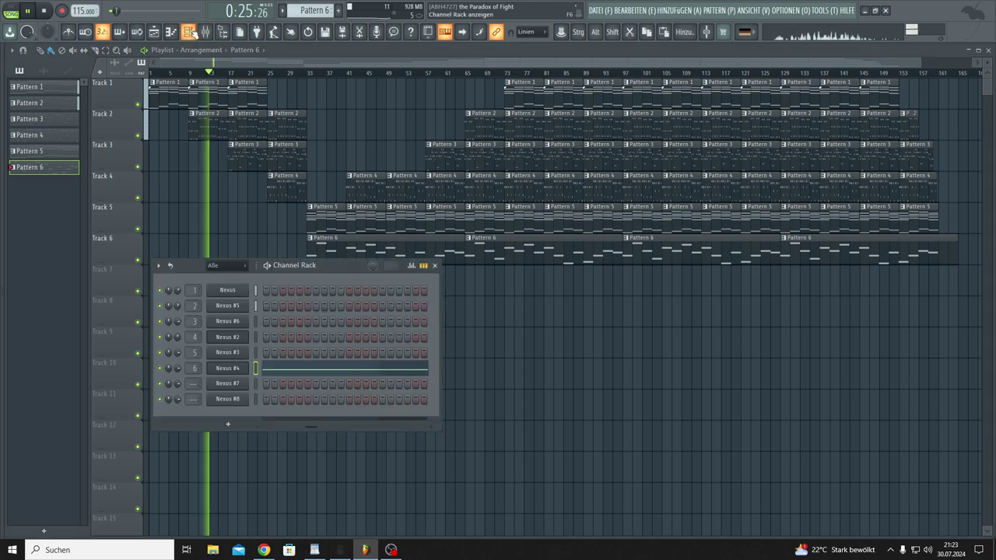
click(226, 385)
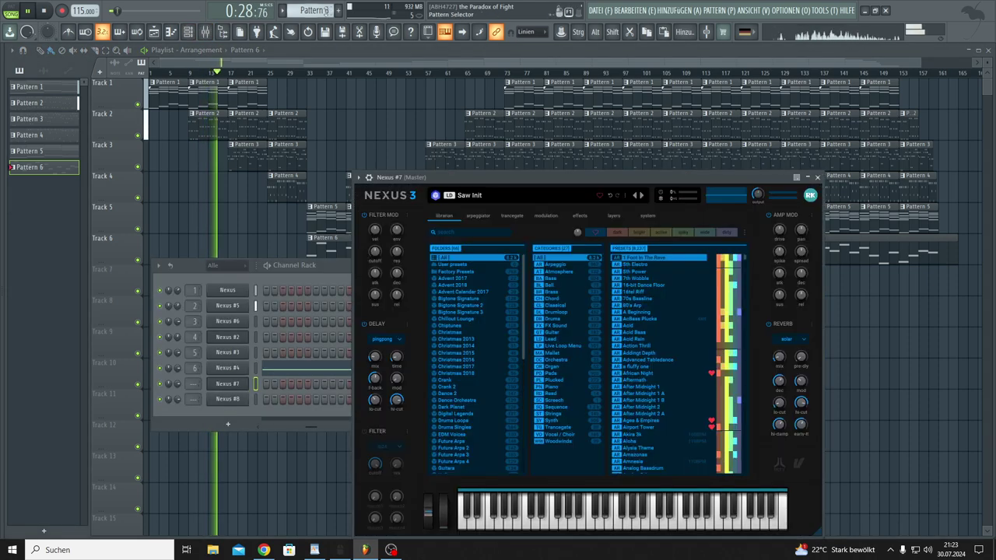
scroll(311, 10, up, 1)
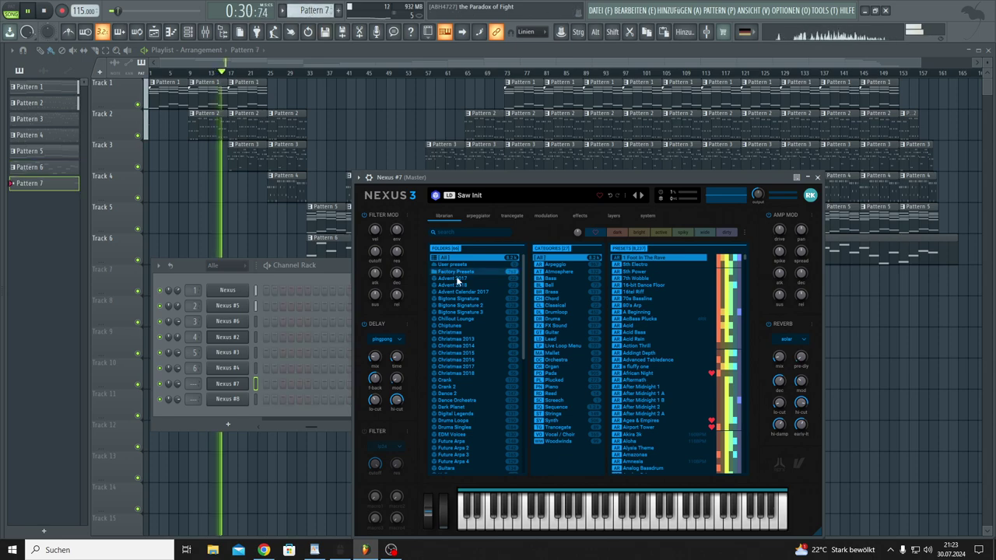
click(565, 346)
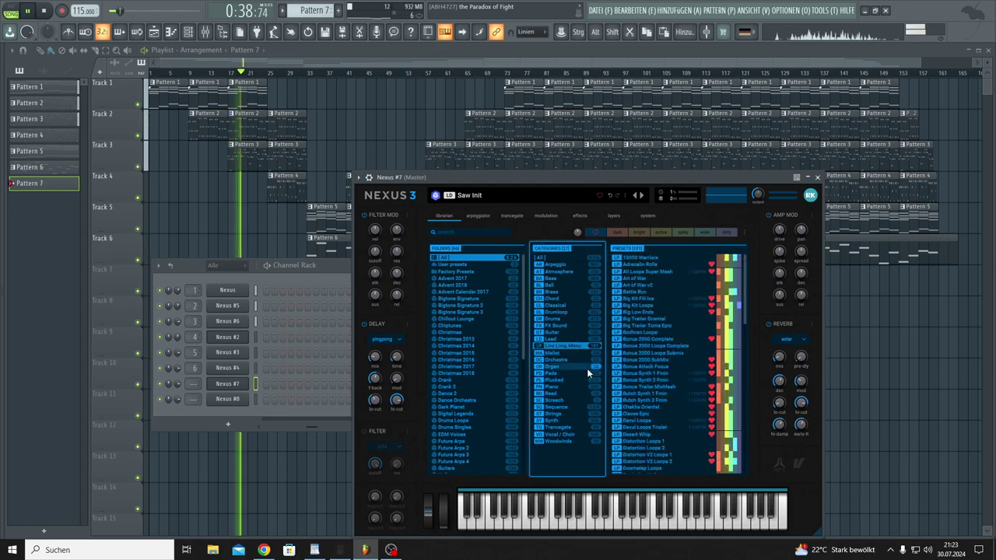
click(665, 354)
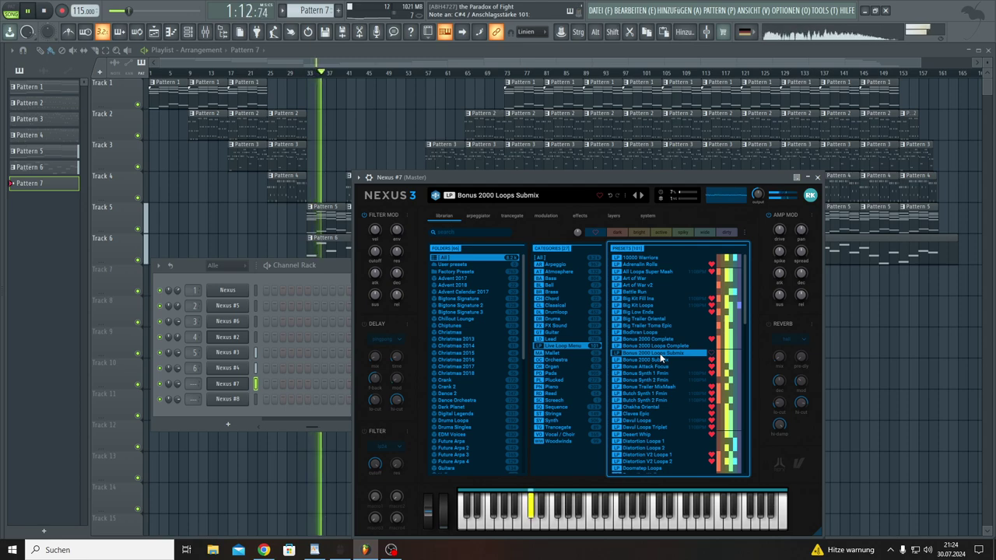
Draw a C#4 note at bar 1 of Pattern 7 for Nexus #7 and trim its length to 7:15:12, just before bar 9.
right_click(227, 383)
click(279, 386)
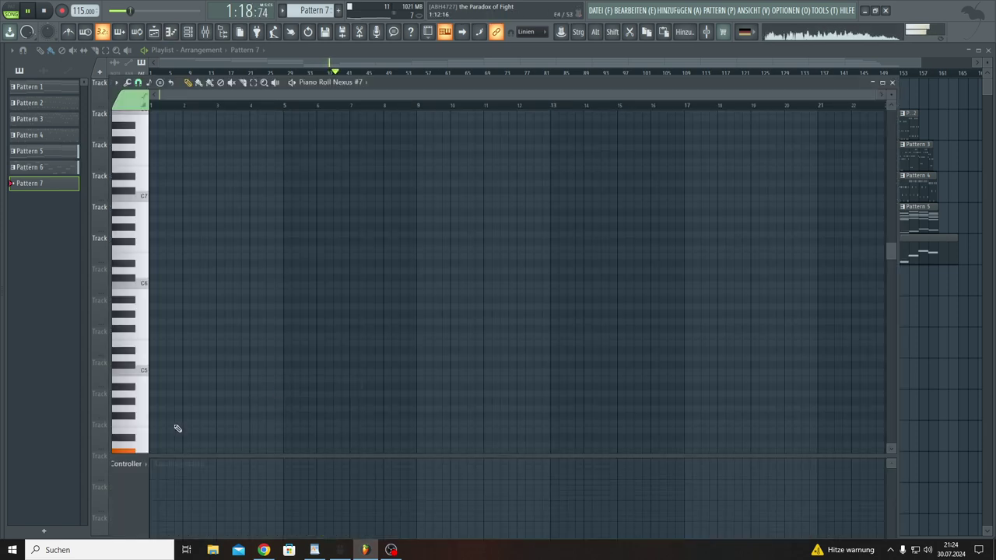
scroll(171, 413, down, 3)
click(157, 387)
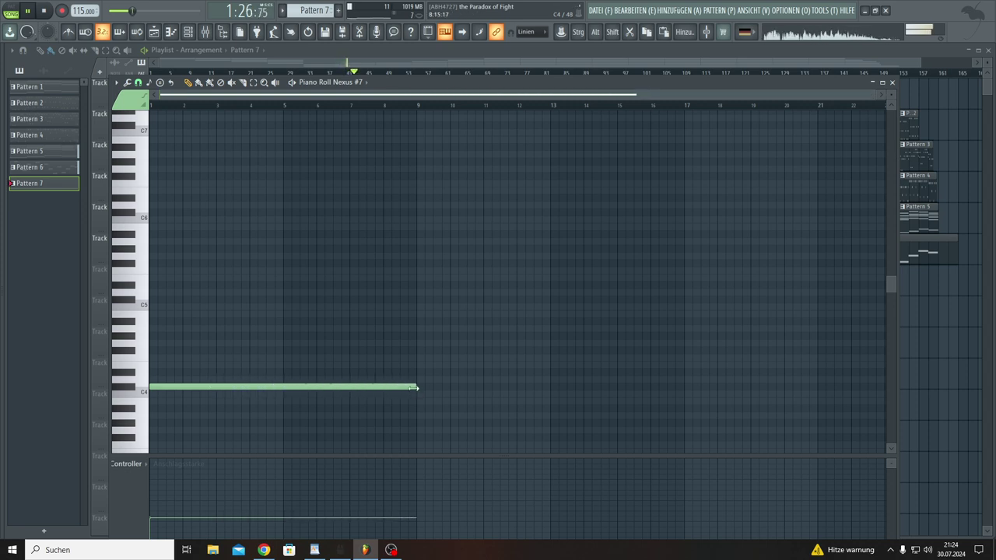
scroll(427, 113, up, 4)
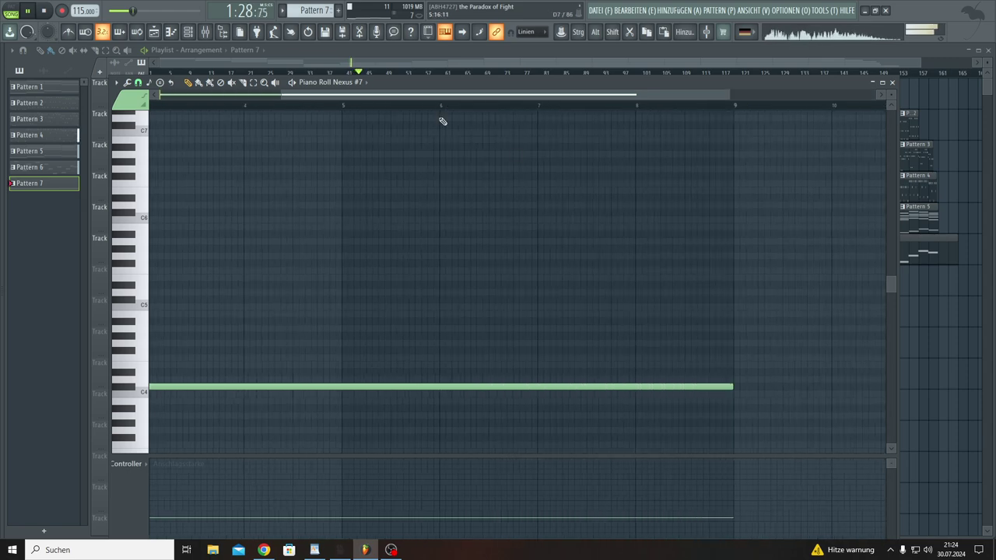
scroll(765, 108, up, 5)
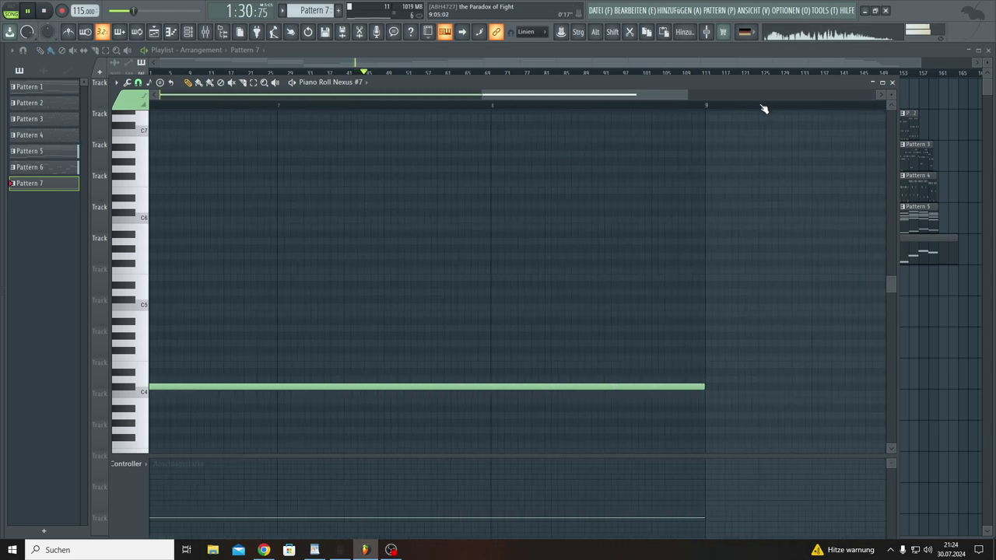
scroll(759, 109, up, 1)
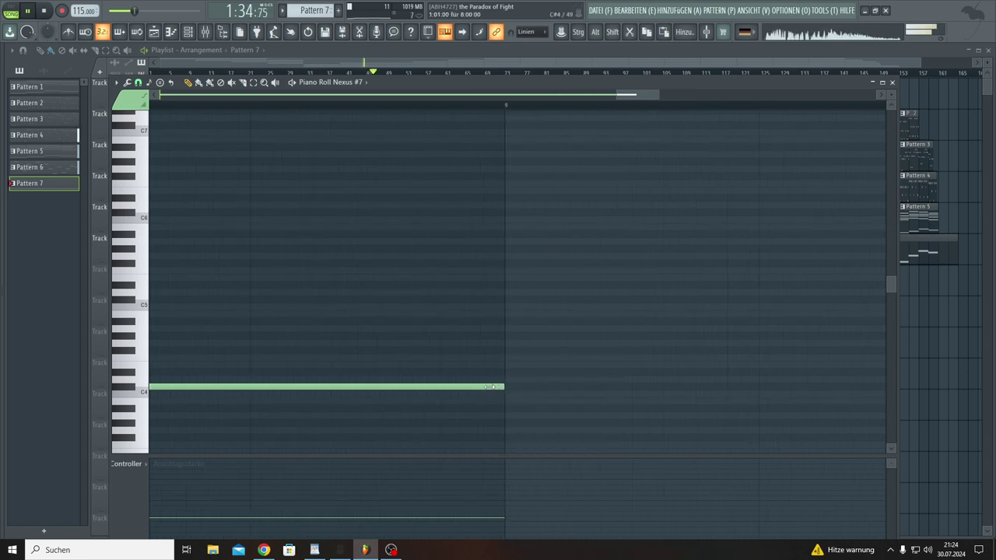
Fill Track 7 of the playlist with consecutive Pattern 7 clips from bar 49 to bar 161.
key(F7)
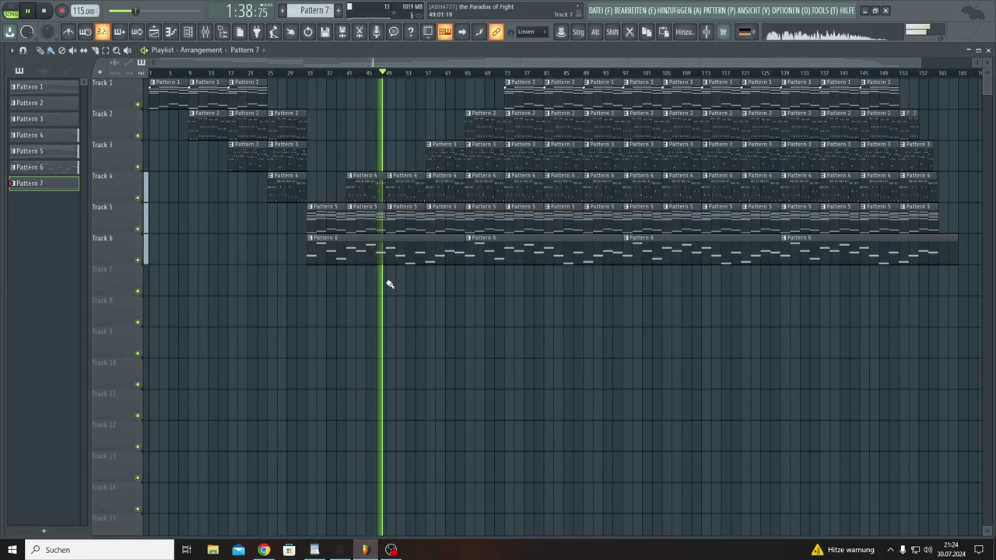
drag(389, 282, 931, 284)
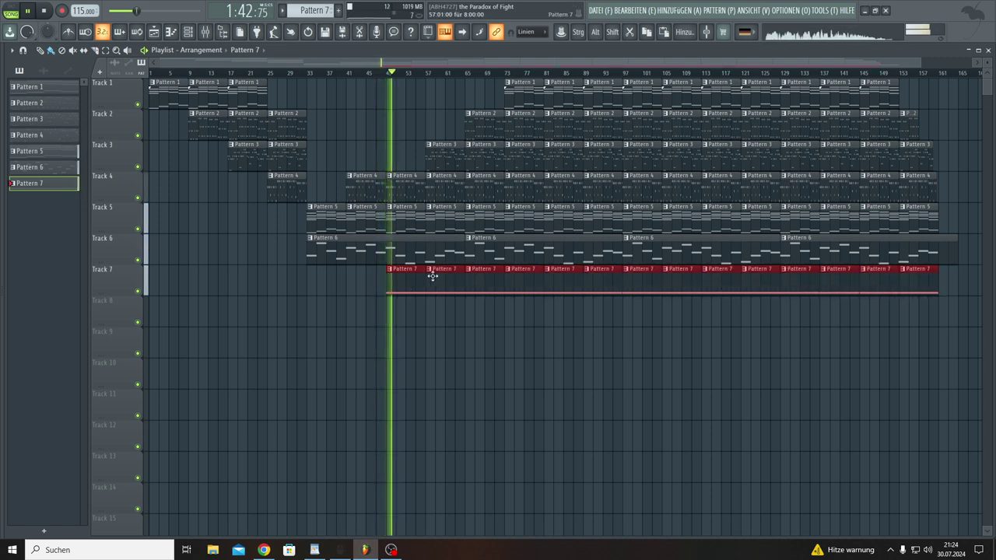
Raise the velocity of the long C#4 note in Pattern 7 of Nexus #7 and return to the playlist.
click(188, 32)
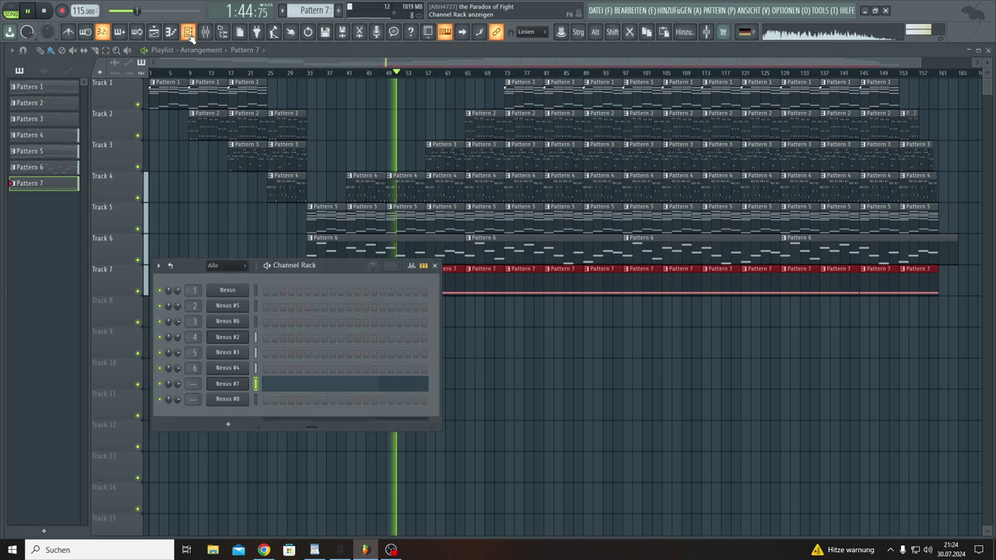
click(275, 389)
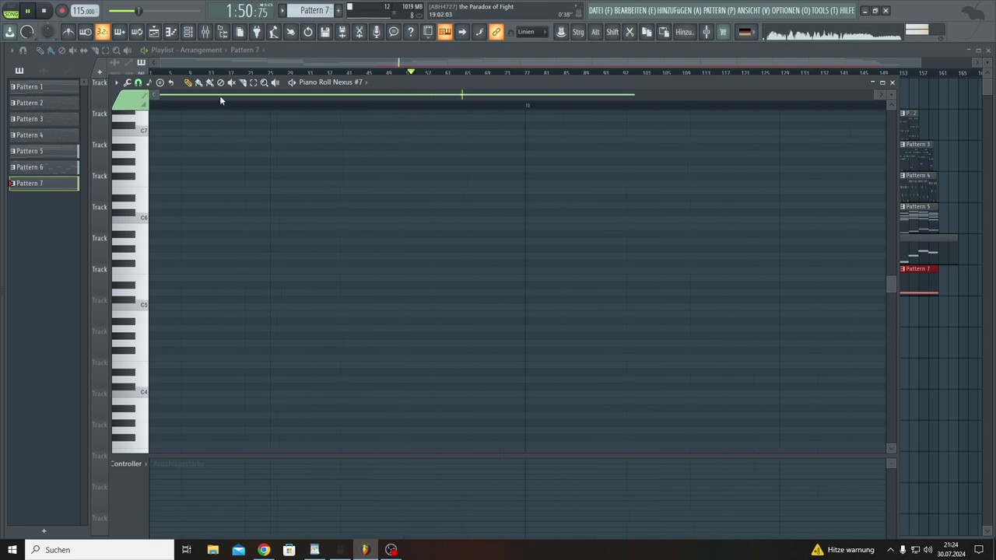
drag(873, 93, 296, 156)
drag(166, 488, 140, 481)
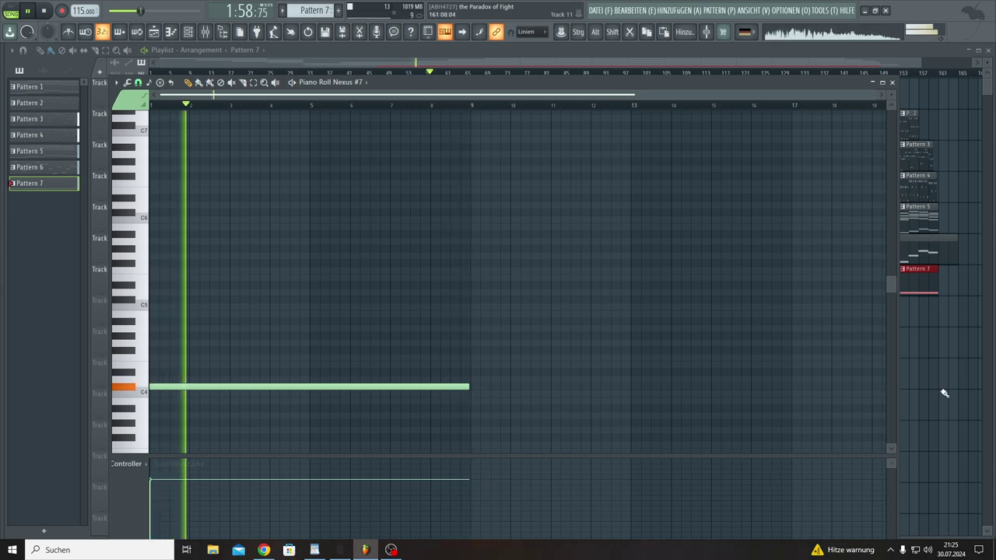
key(F7)
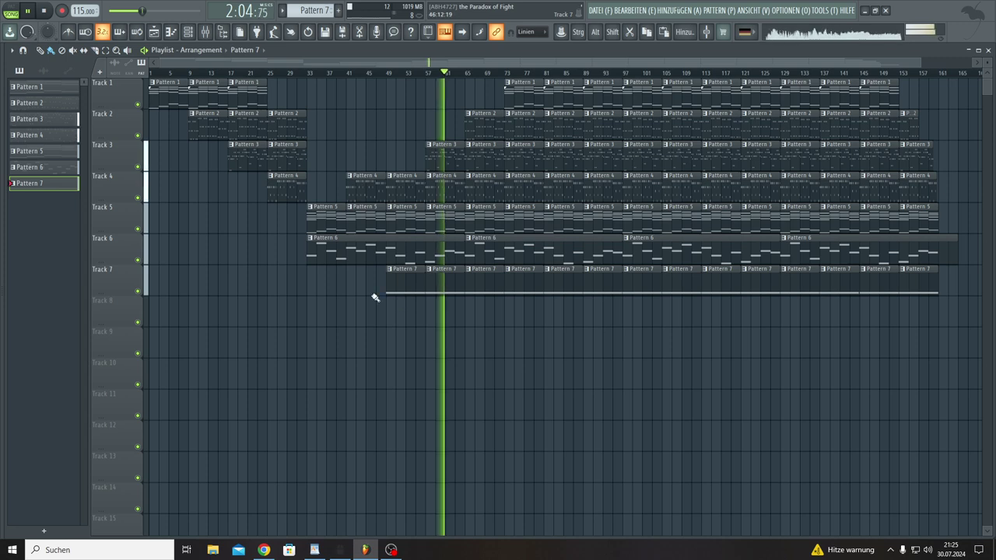
Stop playback, transpose the long note in Pattern 7 up a semitone to D4, and return to the playlist.
drag(348, 267, 949, 318)
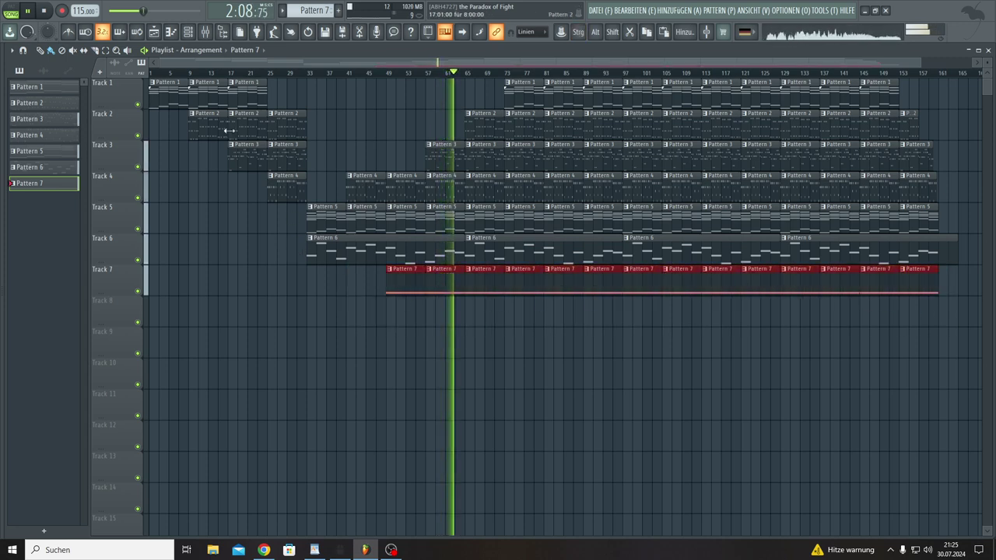
double_click(417, 275)
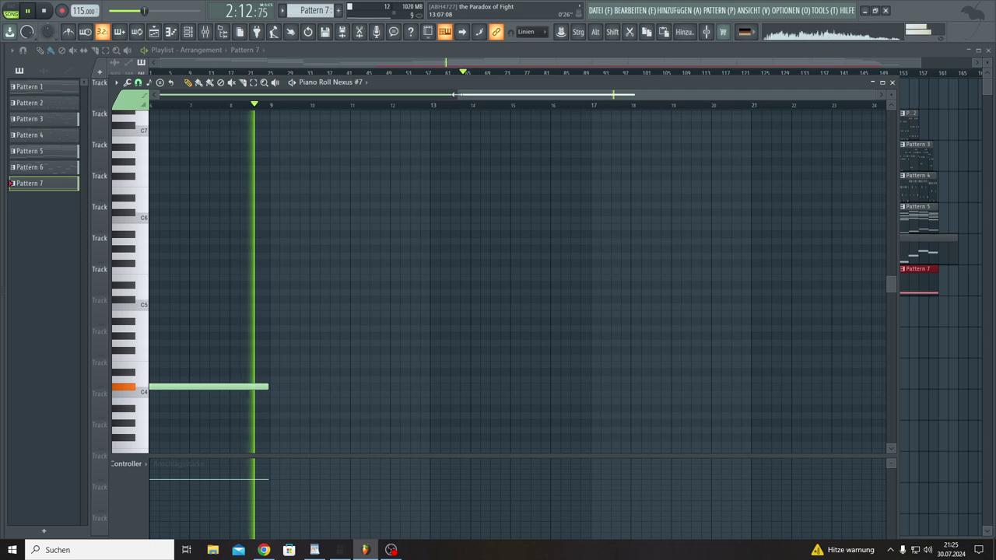
key(space)
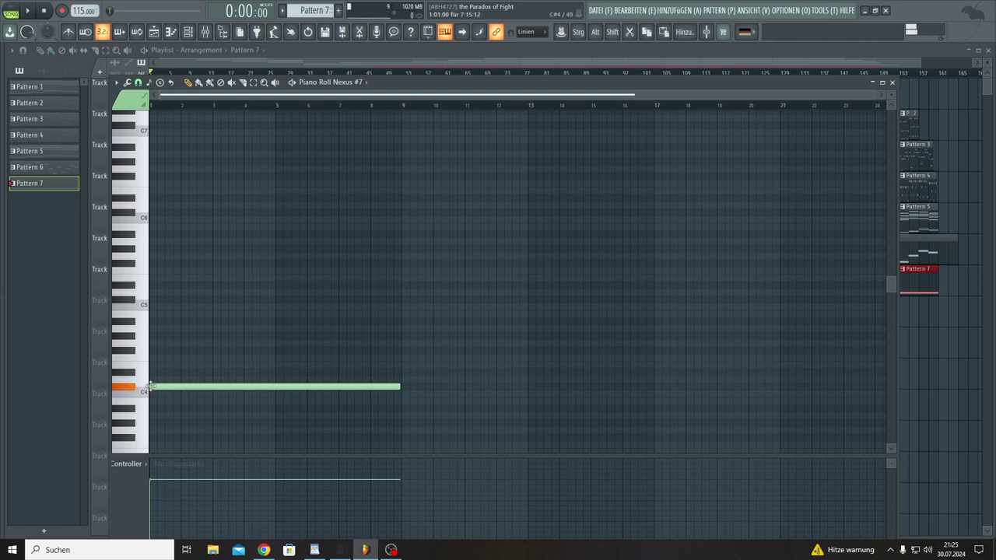
drag(140, 380, 141, 381)
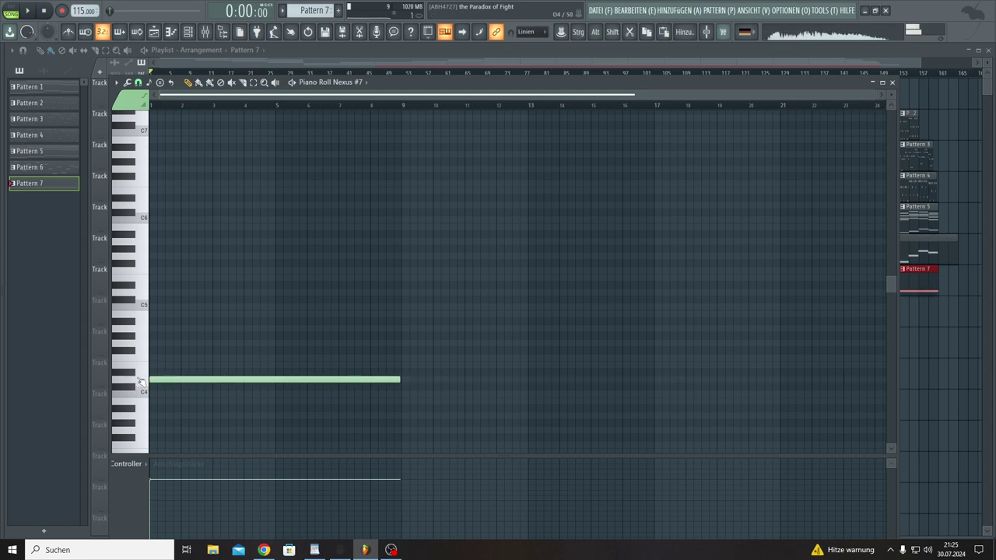
click(938, 355)
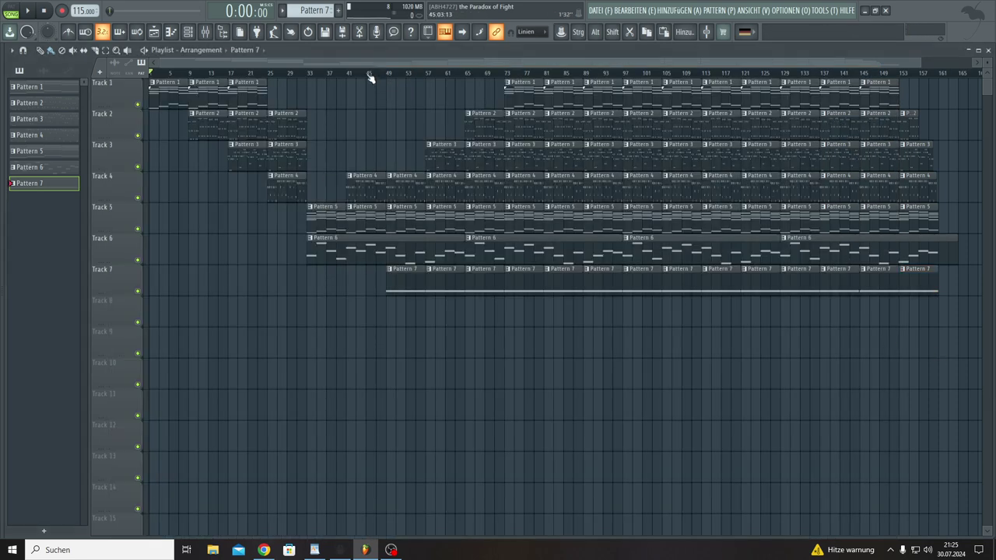
Play the arrangement from about bar 45 to check how the Pattern 7 clips on Track 7 come in.
key(space)
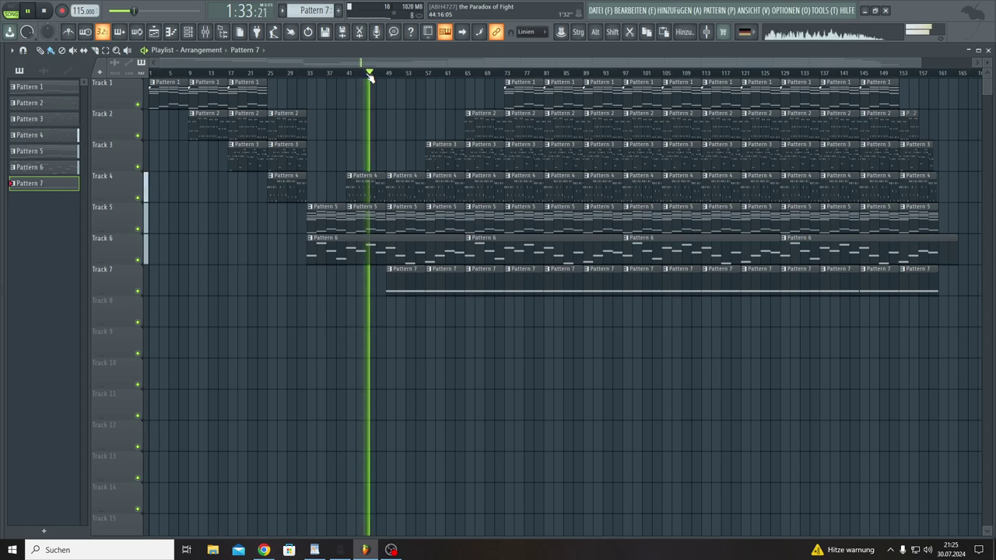
scroll(370, 75, up, 4)
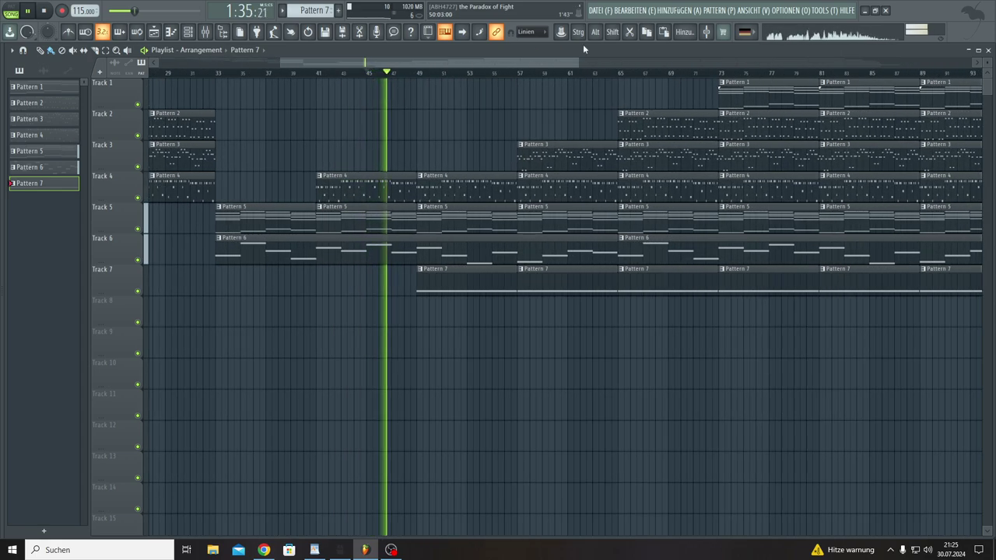
drag(578, 62, 606, 68)
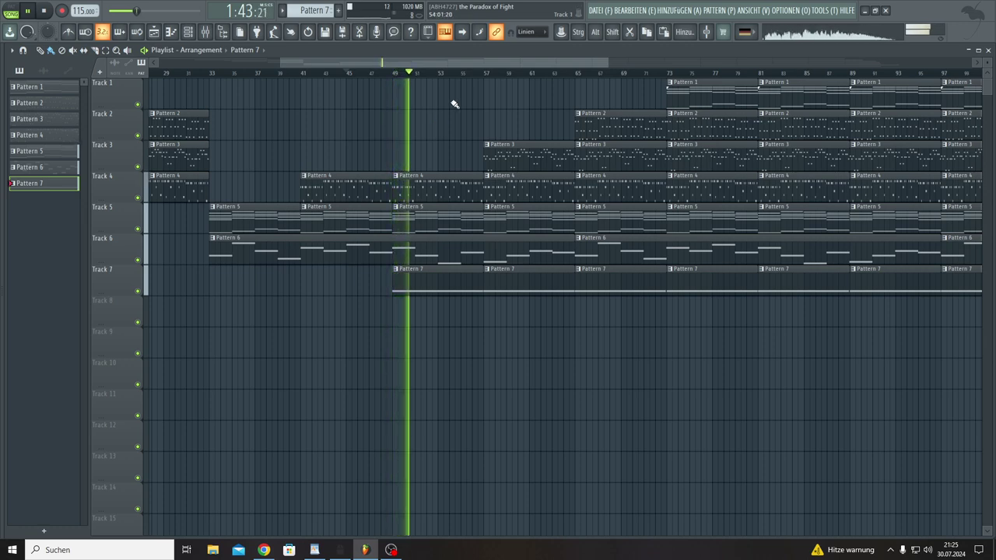
drag(609, 66, 723, 66)
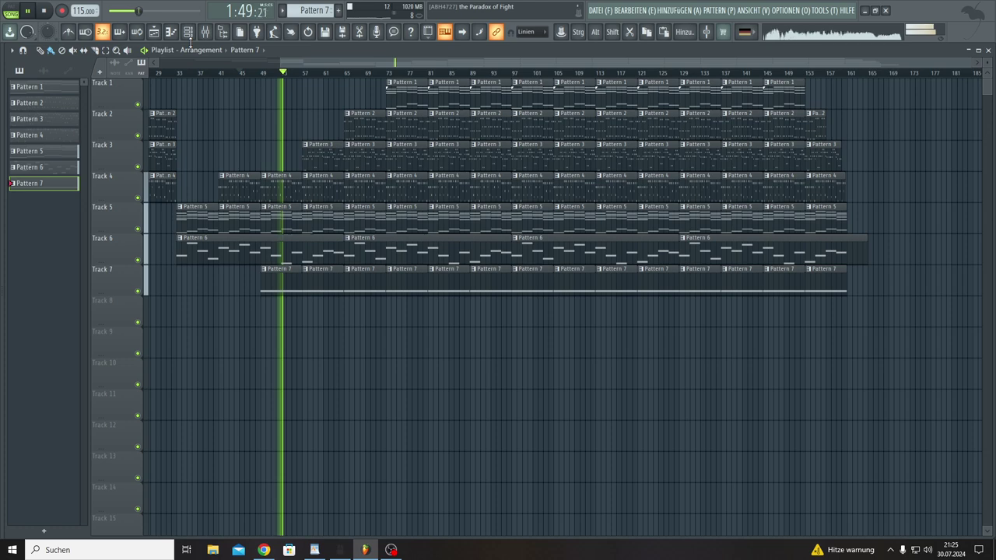
Open the piano roll of Nexus #7 and switch to a new, empty Pattern 8.
click(189, 35)
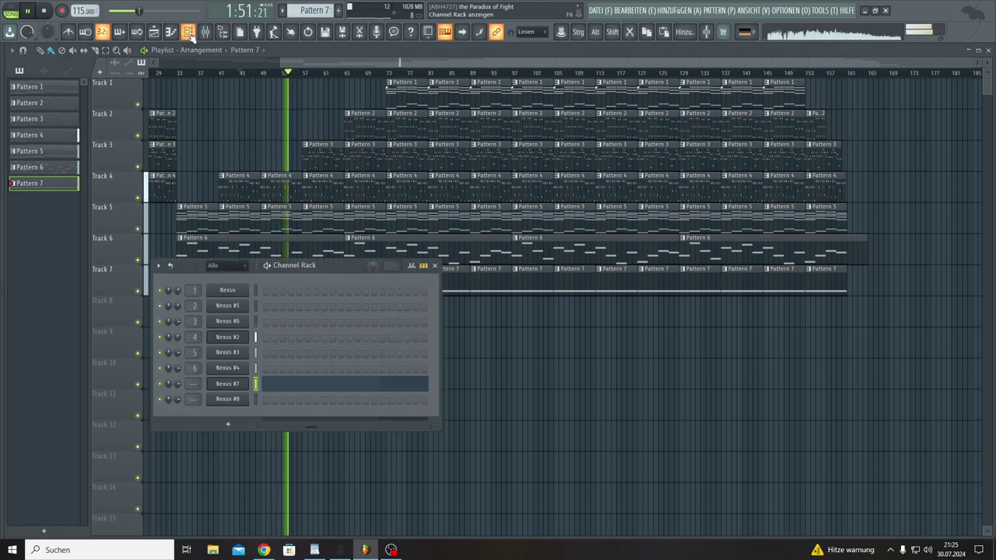
right_click(225, 400)
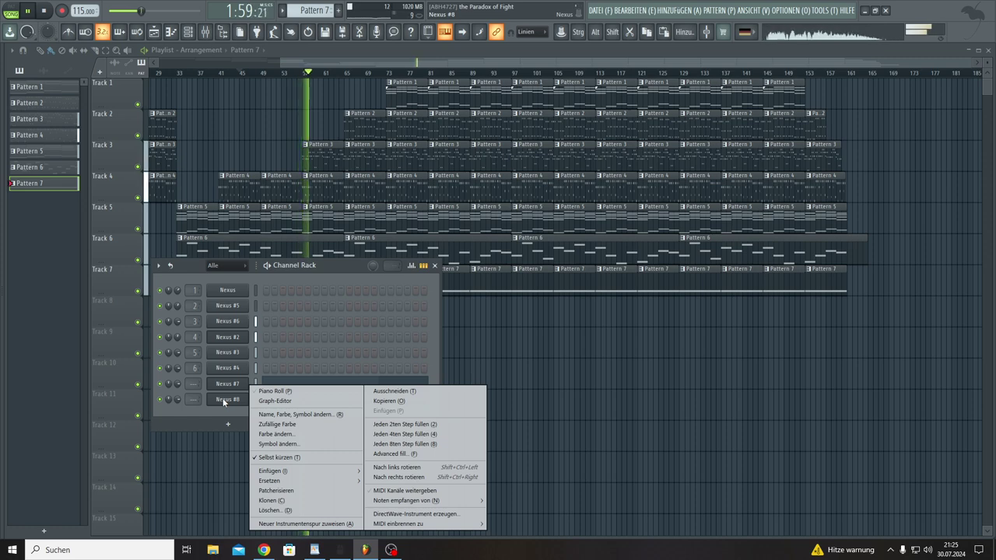
right_click(225, 385)
click(225, 385)
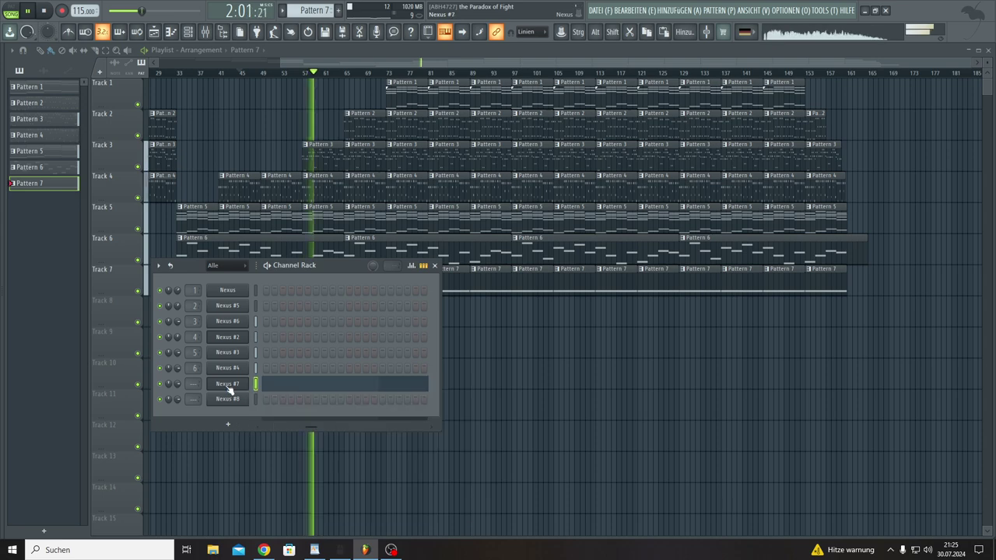
click(277, 385)
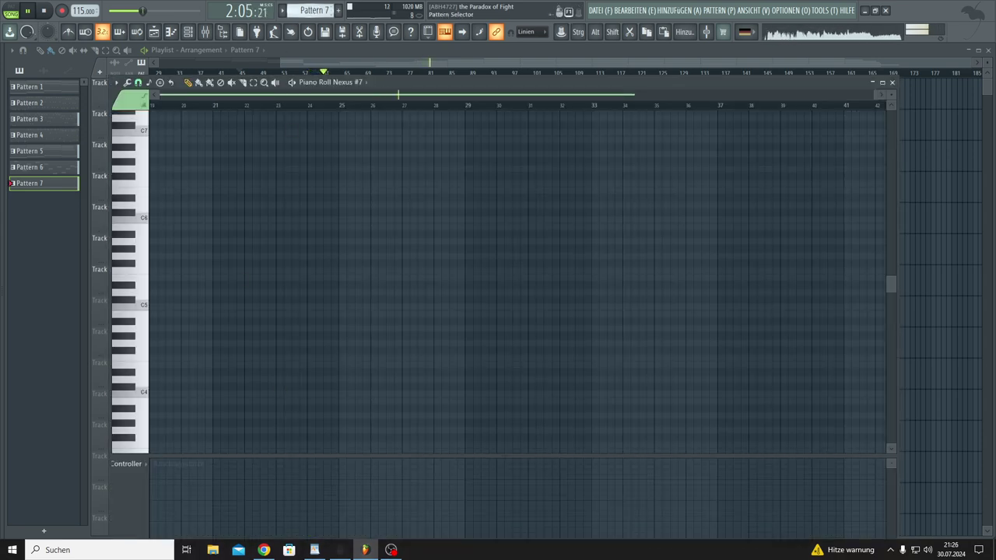
scroll(315, 10, down, 1)
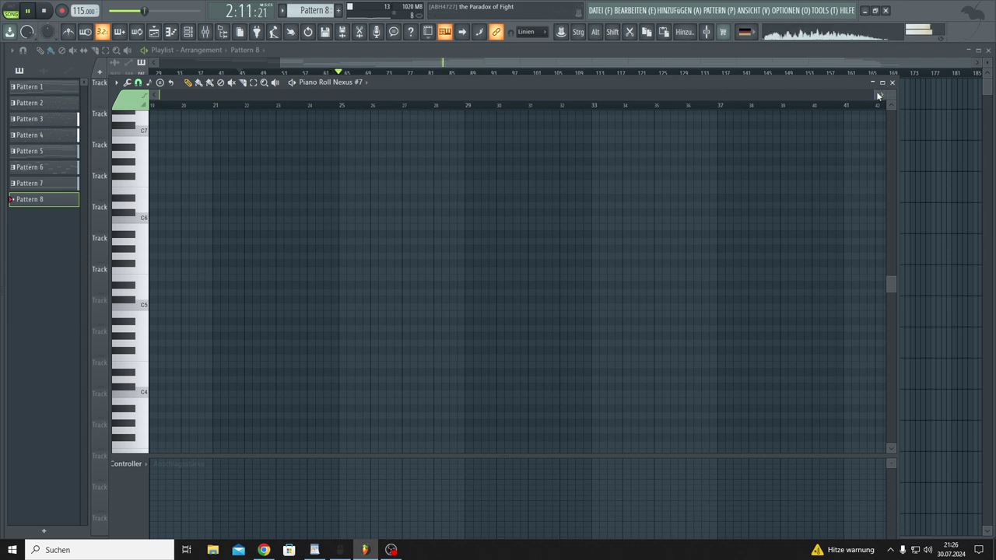
Draw an A4 note of length 7:15:12 starting at 1:03:12 in Pattern 8 and return to the playlist.
drag(873, 92, 160, 156)
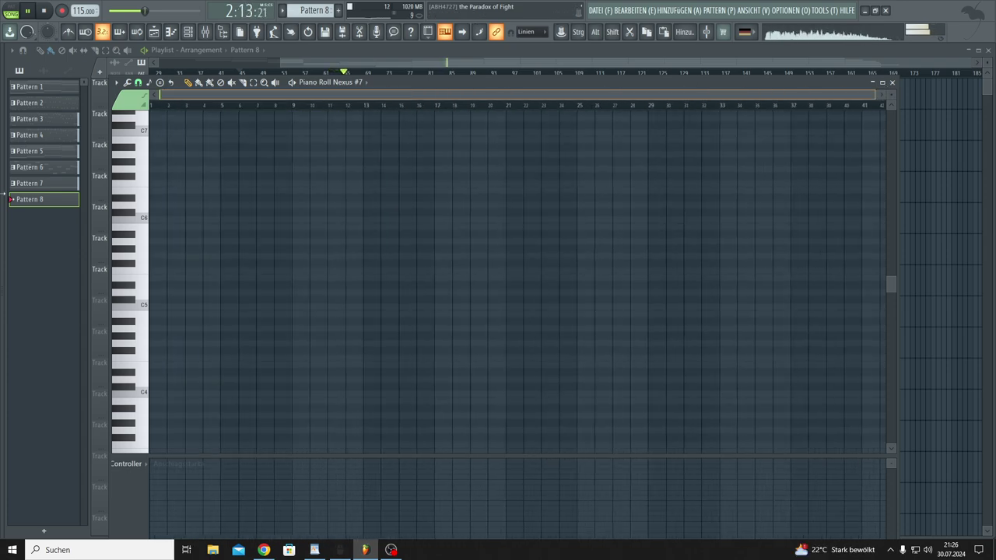
scroll(205, 314, down, 3)
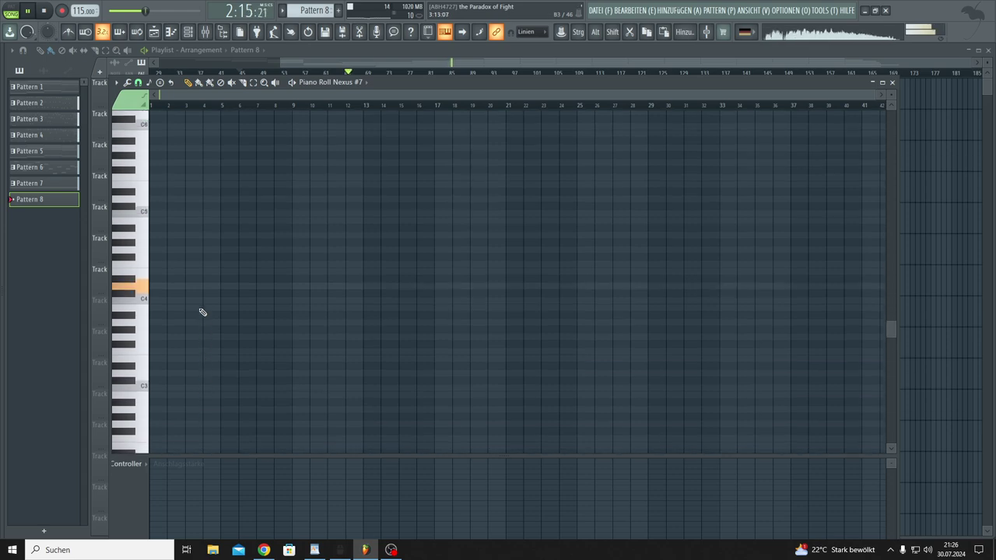
scroll(197, 308, up, 2)
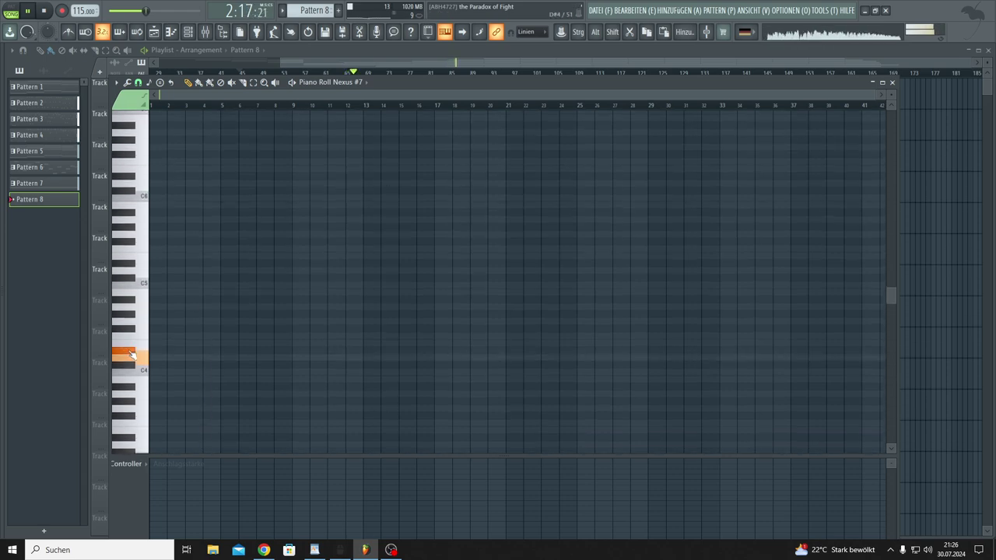
click(159, 308)
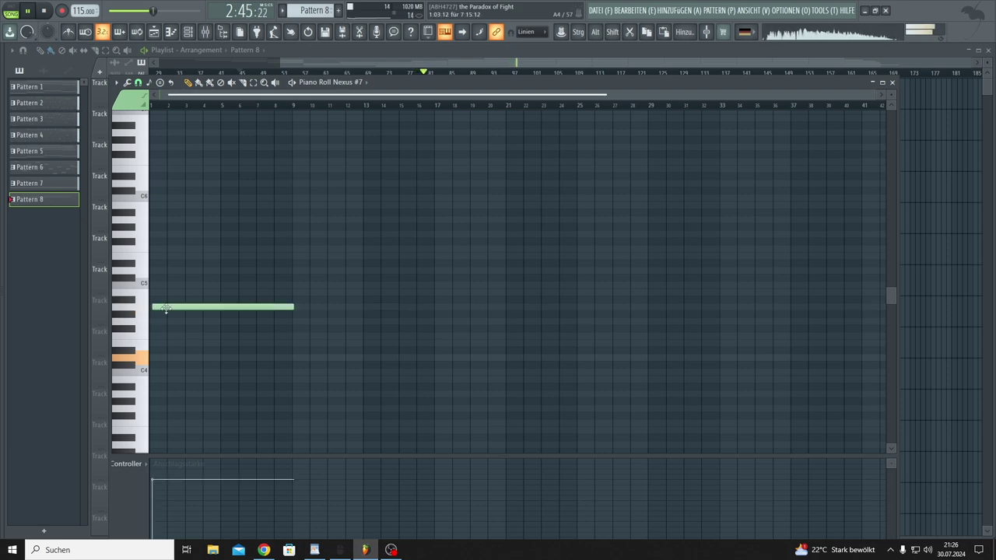
key(F7)
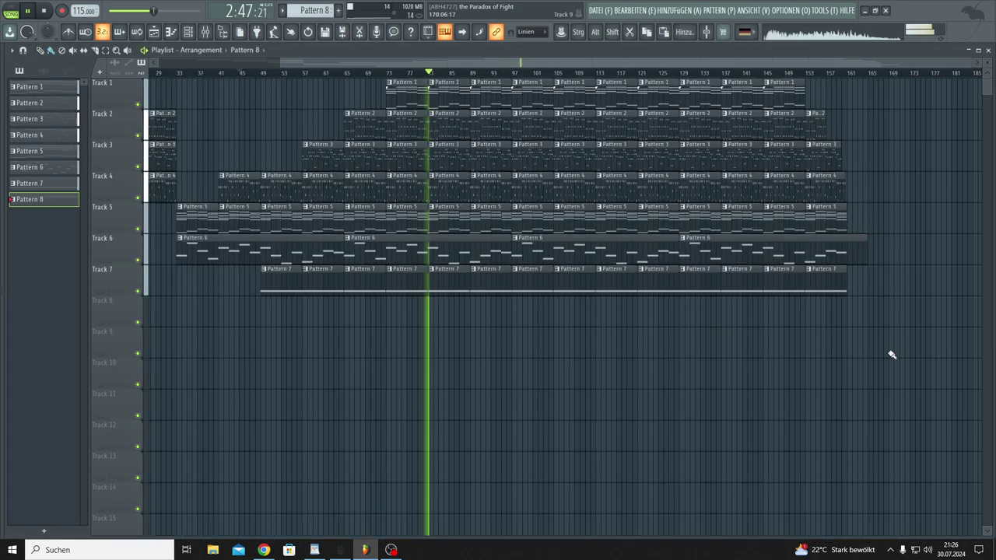
Fill Track 8 with consecutive Pattern 8 clips from bar 89 through the clip starting at bar 153.
click(481, 314)
drag(483, 314, 833, 318)
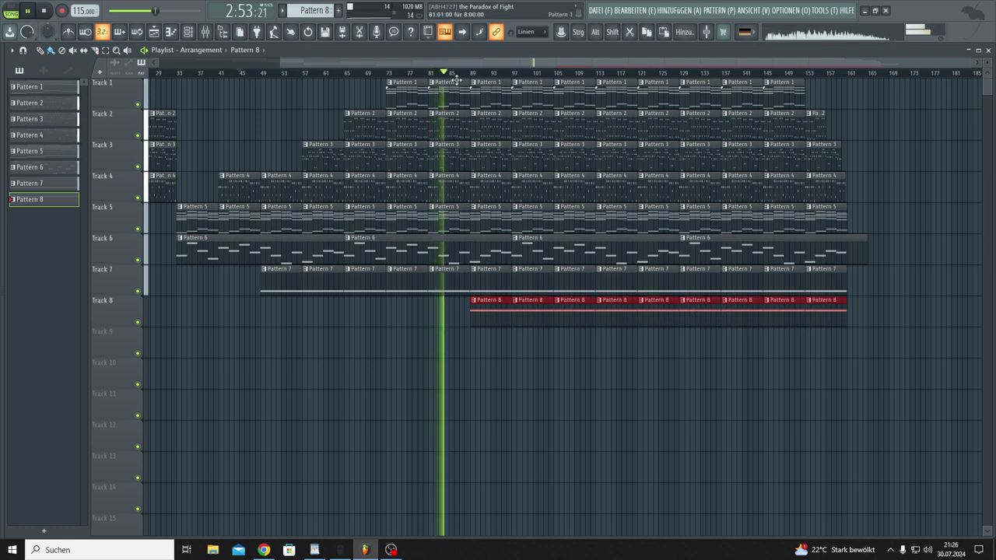
Delete clips from bar 89 so Pattern 4 re-enters at bar 97, Pattern 3 at 105, Pattern 2 at 113 and Pattern 1 at 121.
scroll(471, 77, up, 3)
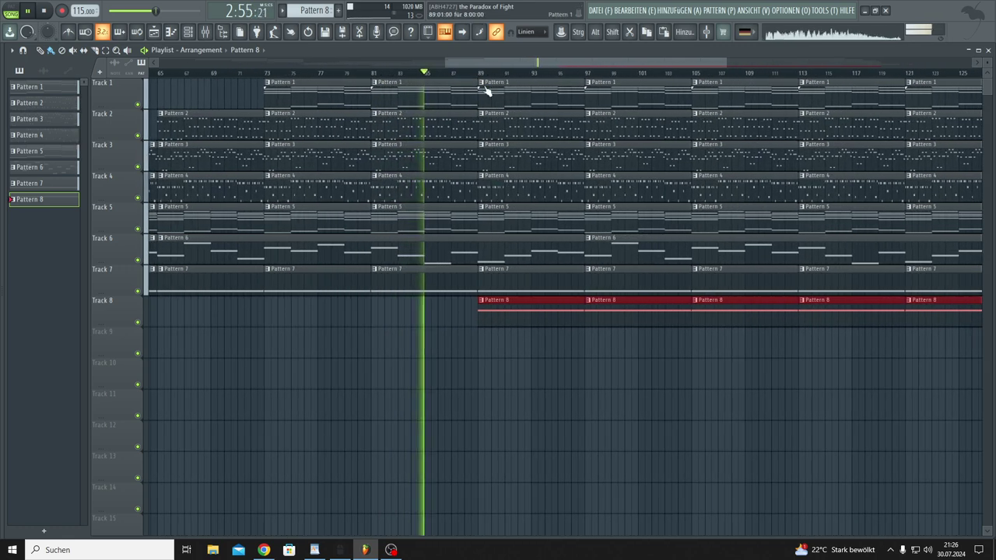
right_click(486, 92)
right_click(488, 124)
right_click(489, 156)
right_click(492, 187)
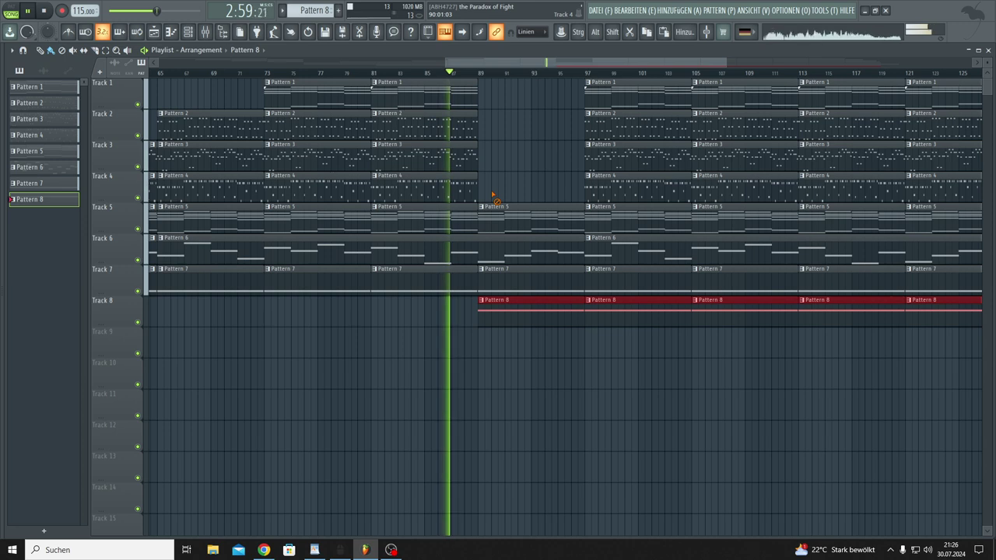
right_click(600, 160)
right_click(654, 125)
right_click(689, 92)
right_click(692, 93)
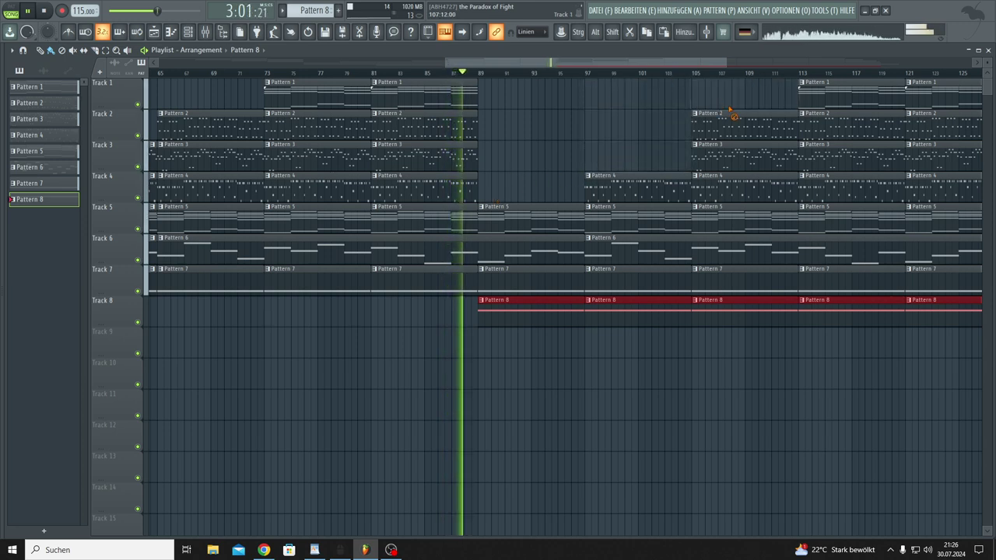
right_click(748, 122)
right_click(806, 98)
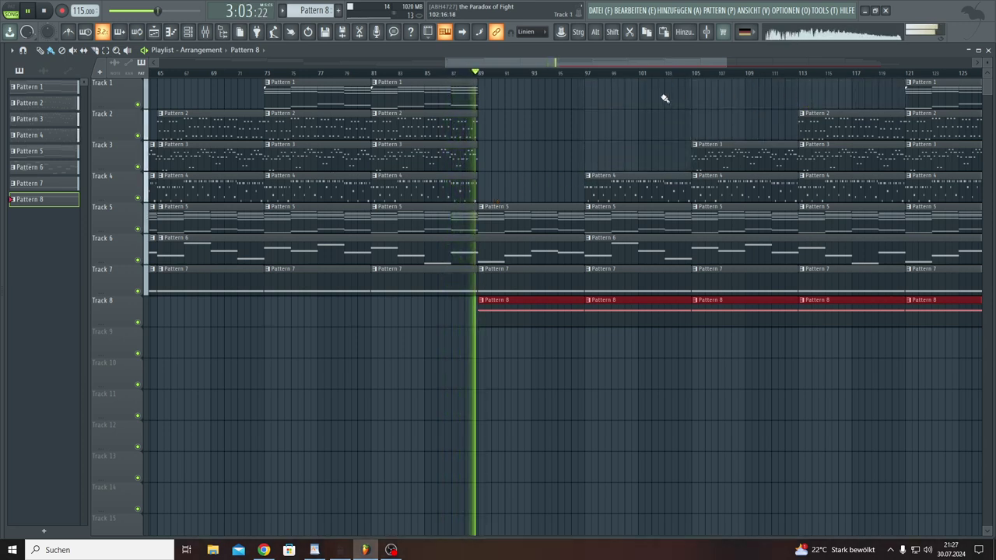
Deselect the Pattern 8 clips, check the whole arrangement and save the project.
drag(728, 61, 981, 49)
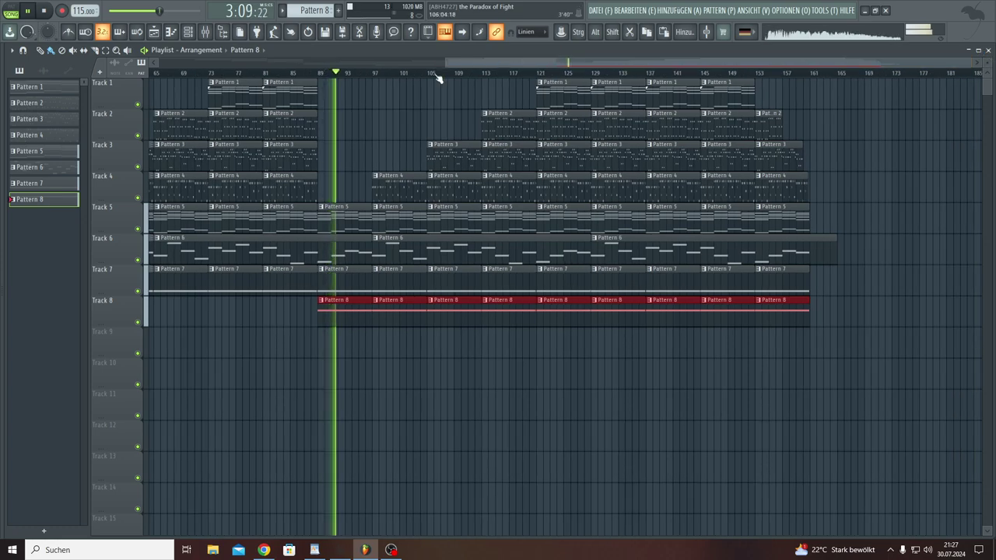
drag(446, 62, 114, 110)
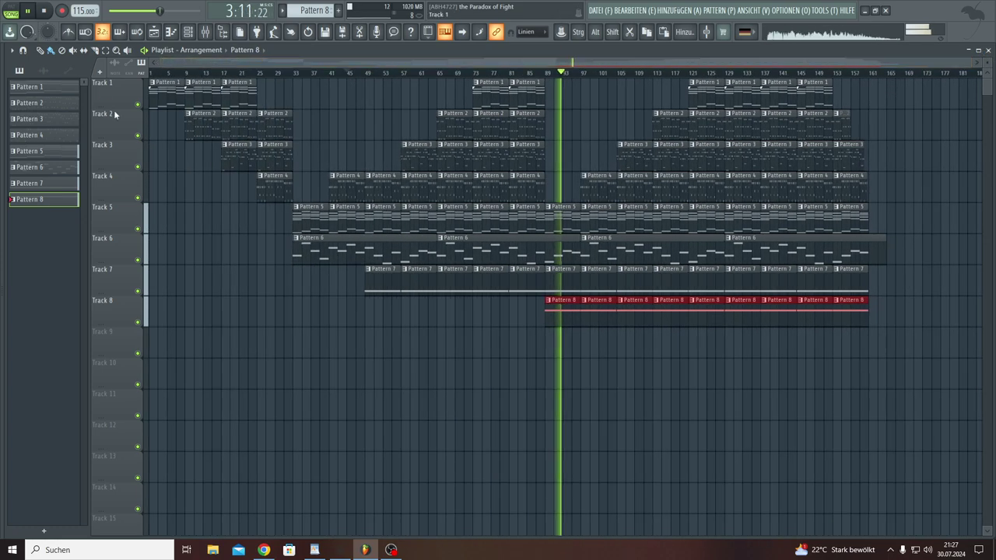
click(234, 256)
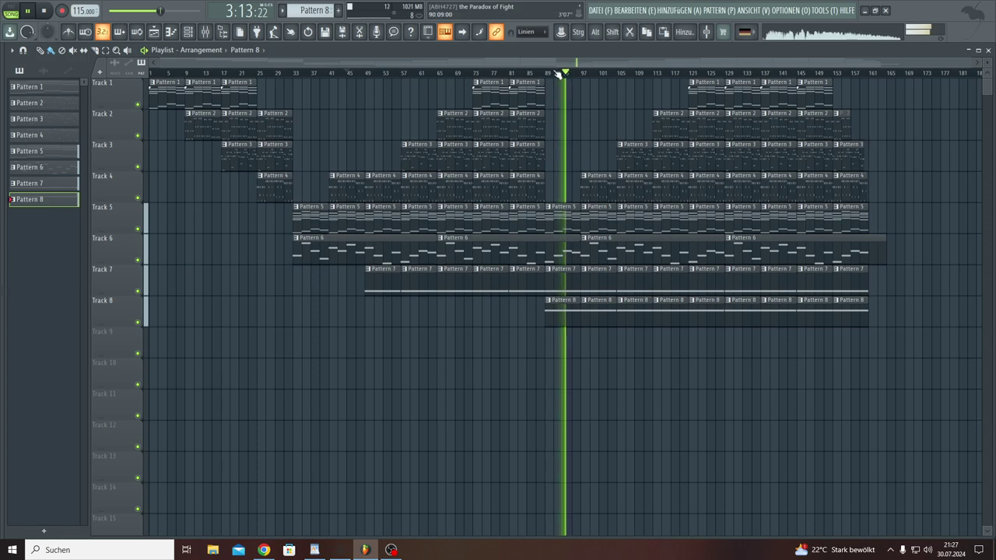
scroll(563, 74, up, 2)
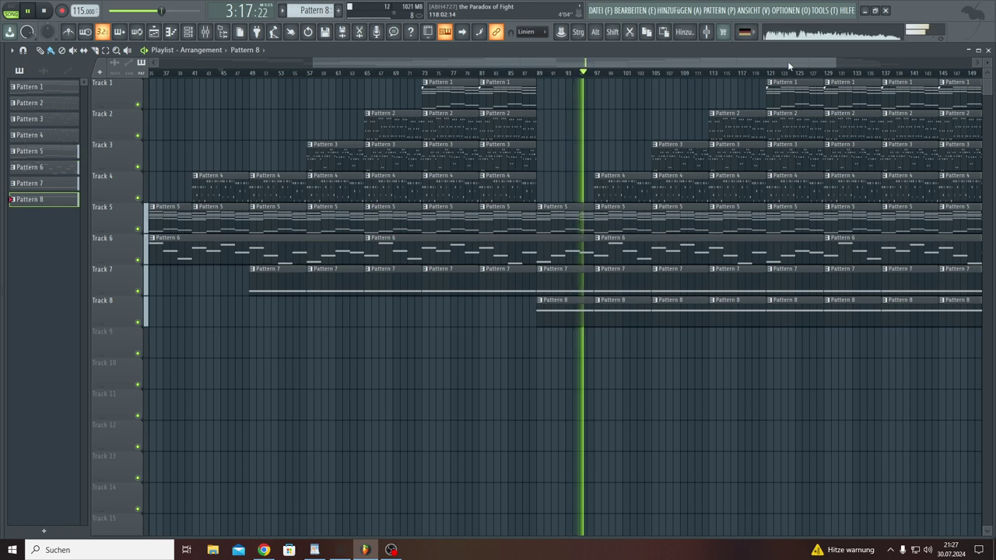
drag(838, 62, 983, 62)
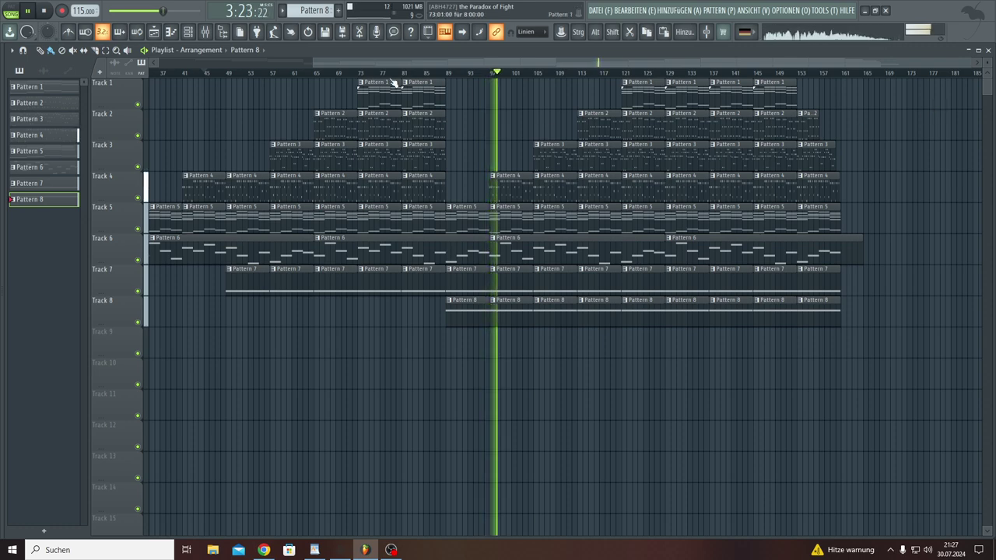
drag(313, 64, 152, 65)
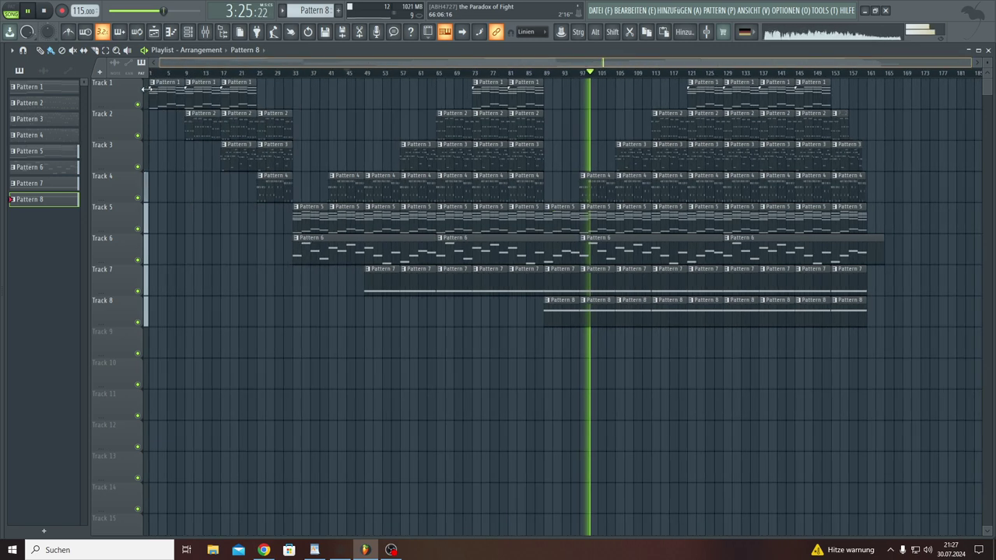
click(602, 10)
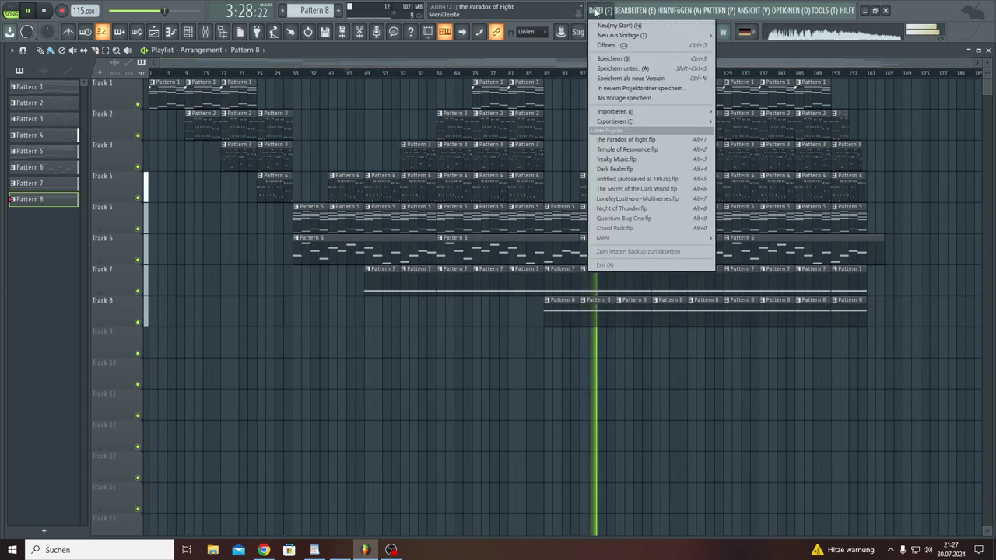
click(610, 57)
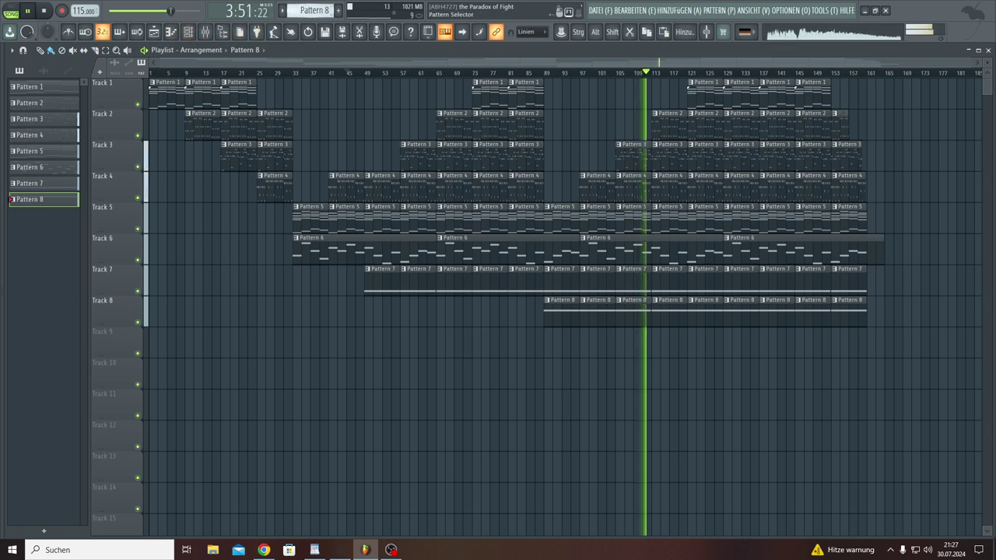
Create a new Pattern 9 and open the Nexus #7 piano roll for it at the octaves around C3 and C4.
click(339, 10)
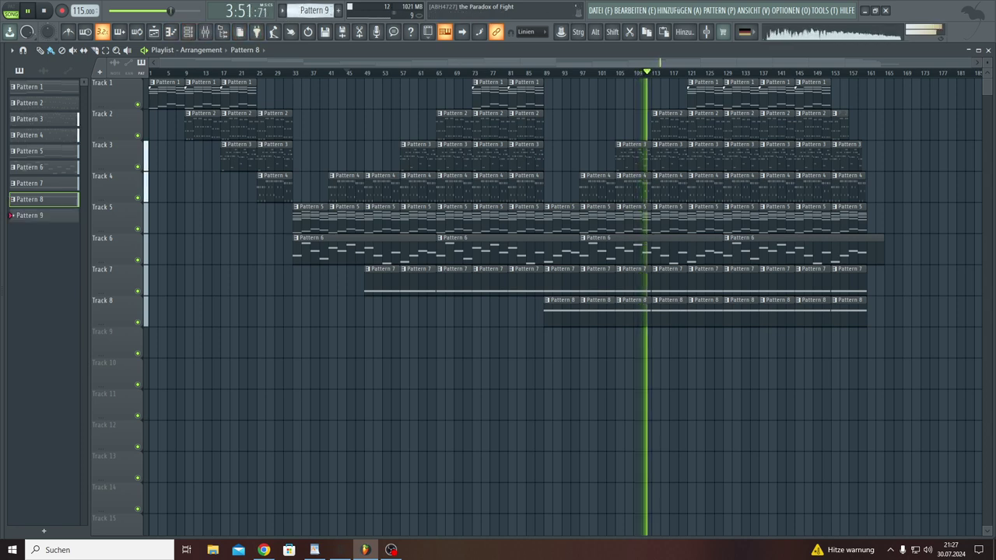
click(174, 33)
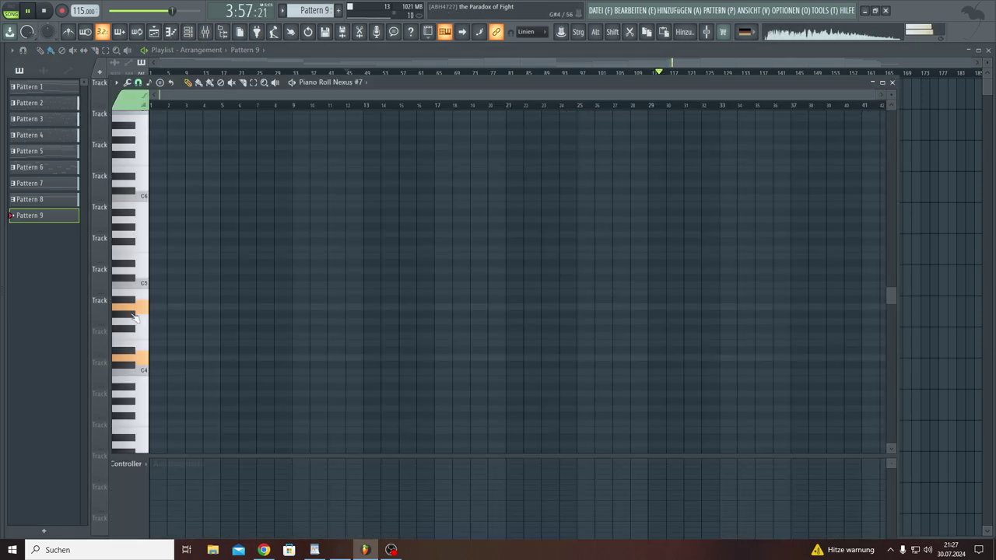
scroll(138, 350, down, 4)
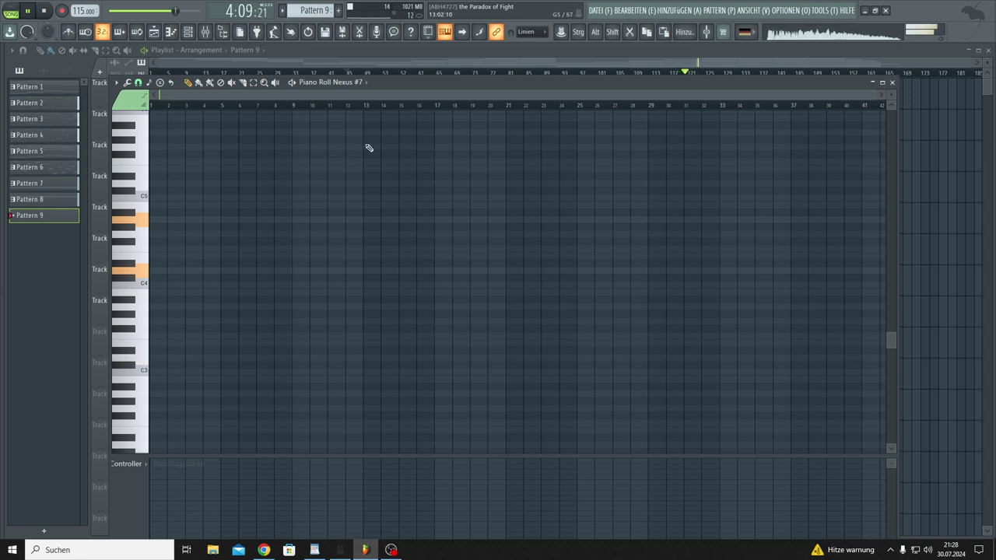
click(322, 67)
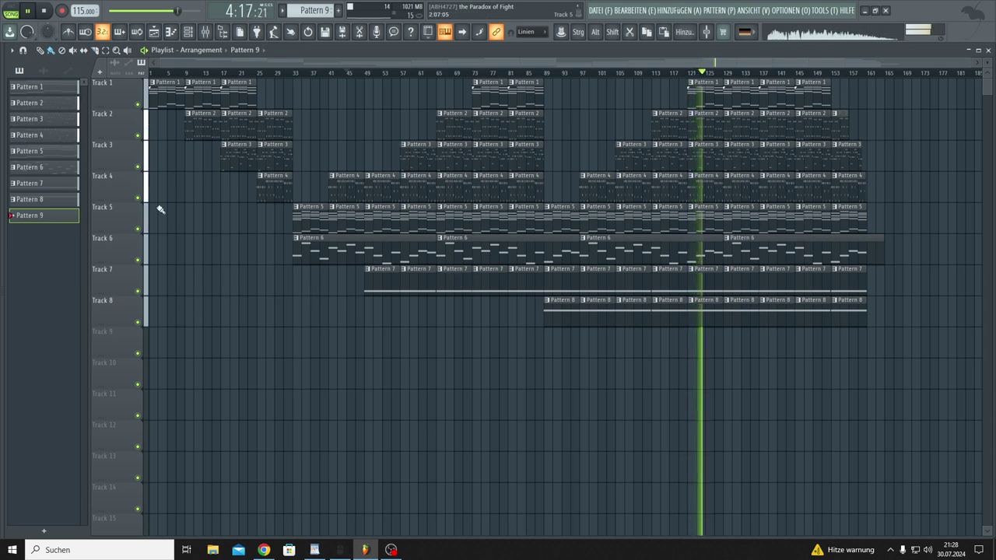
click(188, 32)
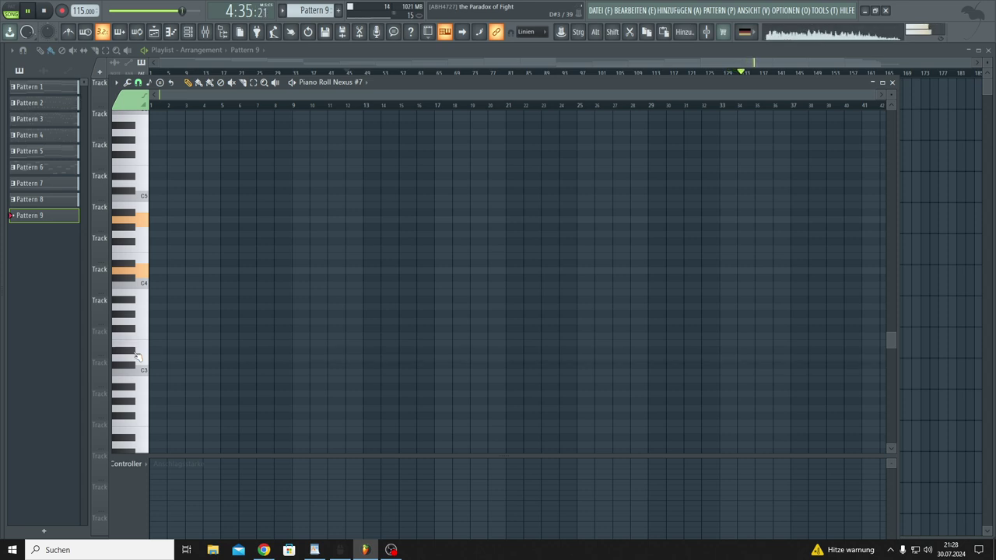
Stop playback, add an eight-bar D#3 note at the start of Pattern 9 with velocity lowered to about 52%, and return to the playlist.
key(space)
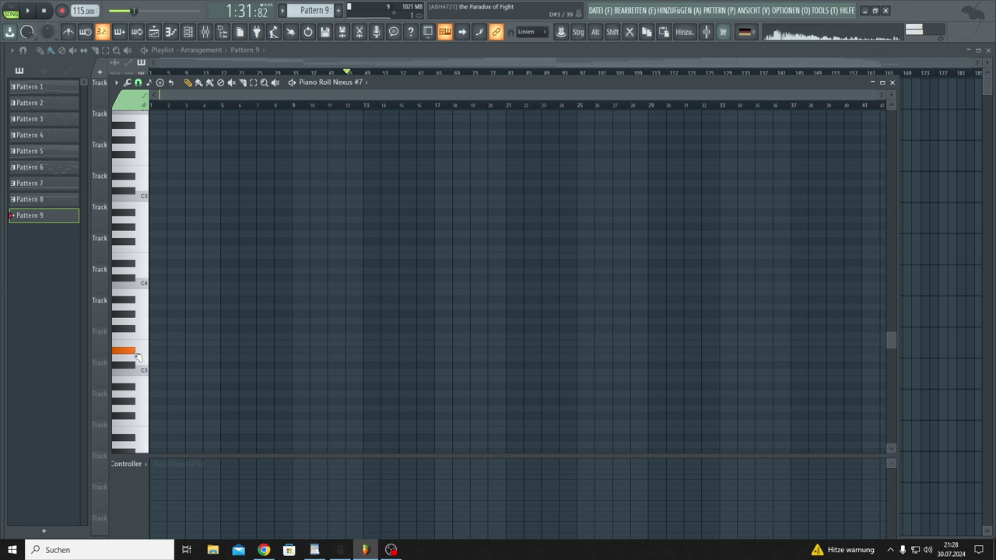
click(155, 355)
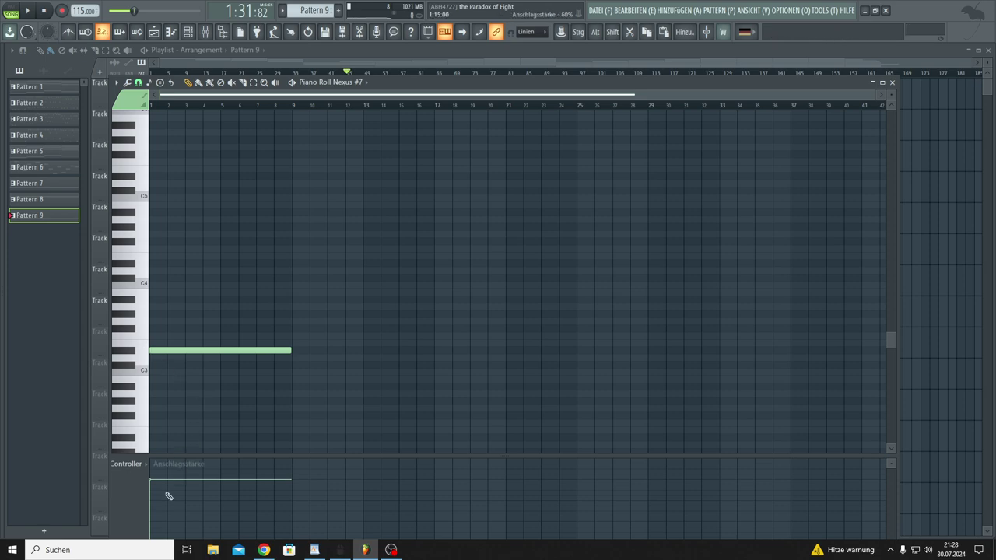
drag(164, 501, 148, 504)
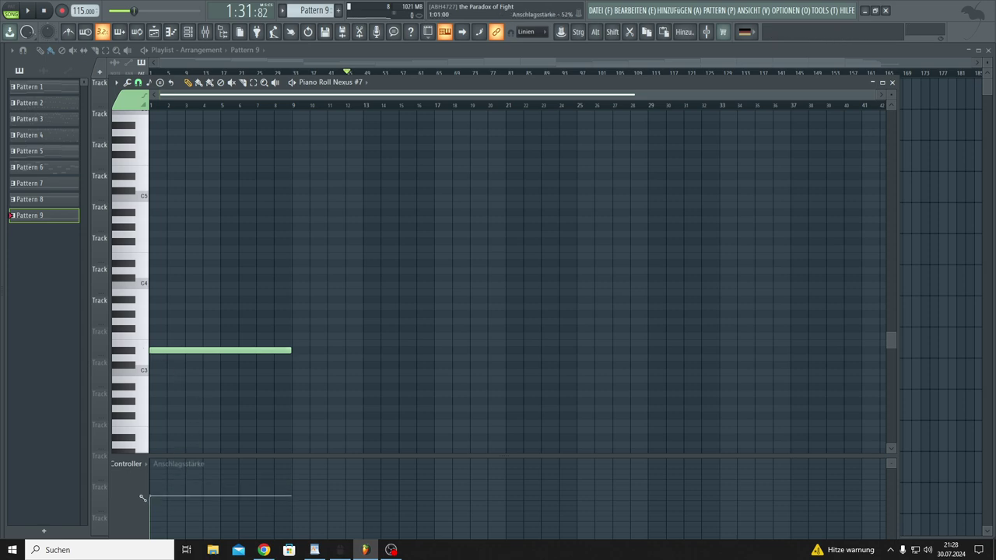
key(F7)
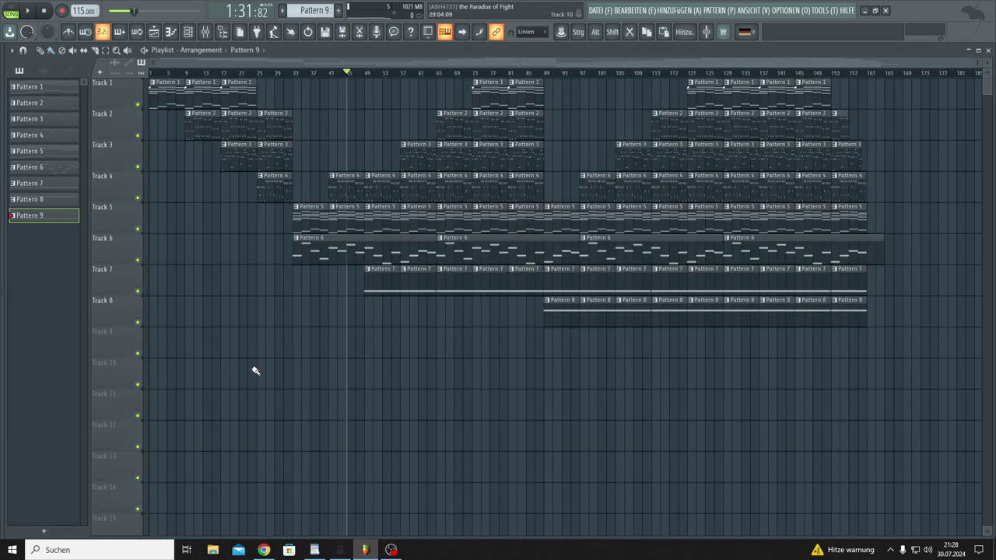
Reset the song position to the start and place Pattern 9 clips on Track 9 from bar 5 to bar 33.
click(45, 12)
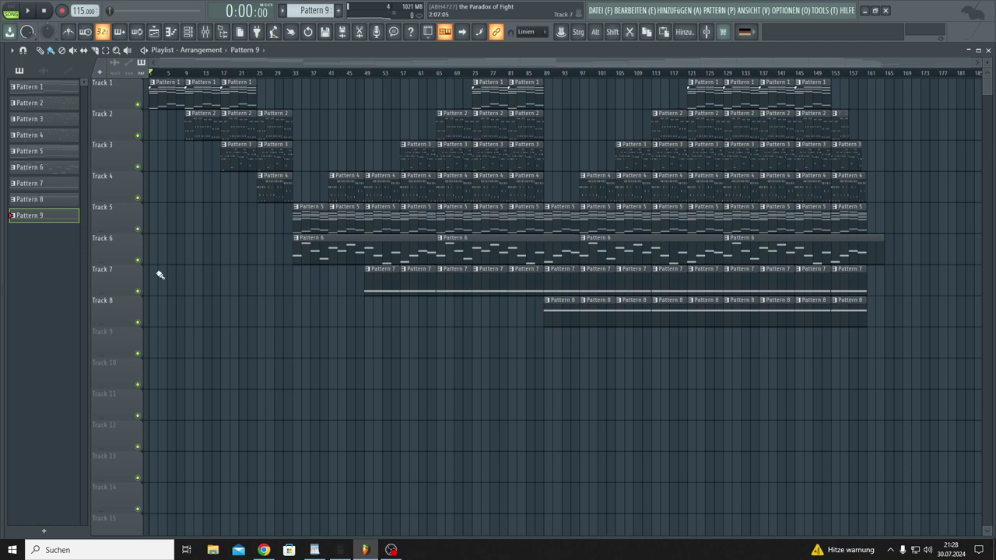
click(173, 345)
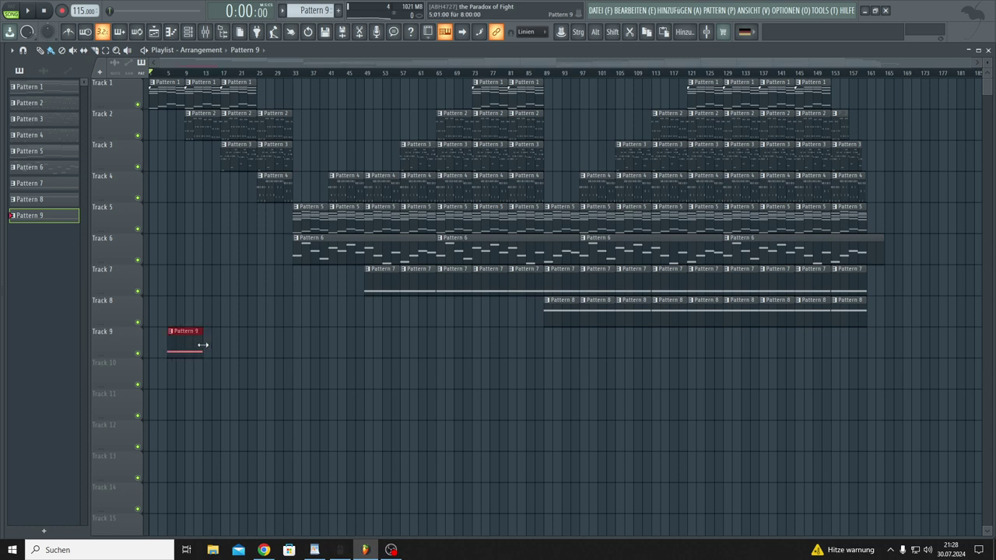
drag(209, 348, 246, 353)
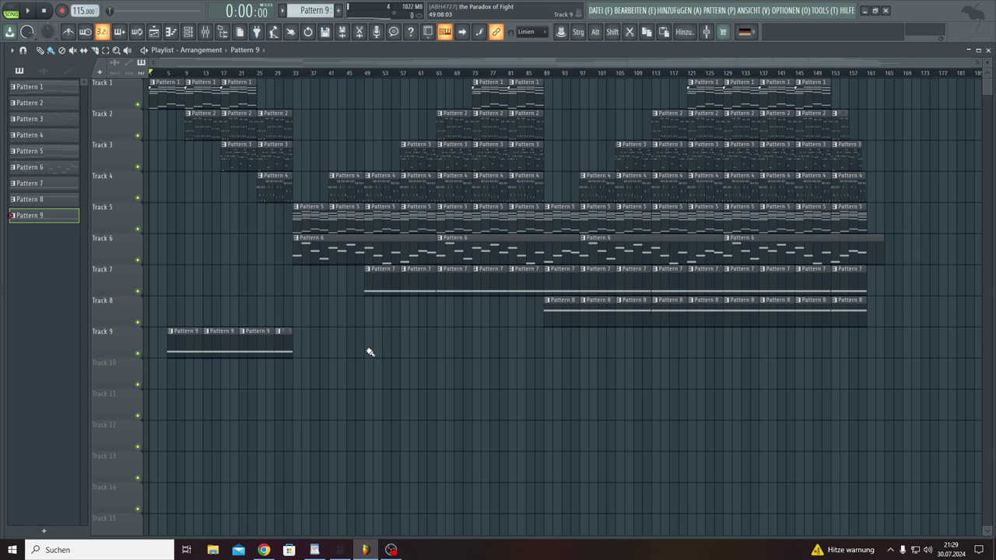
Play the arrangement from the start with auto-scrolling turned on to check how the Pattern 9 clips come in.
key(space)
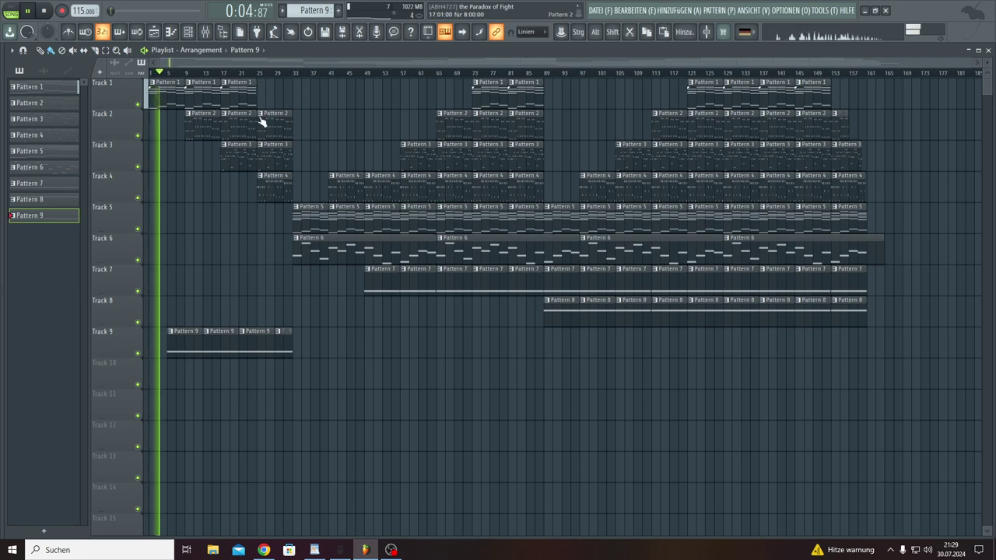
scroll(281, 78, up, 2)
scroll(280, 78, up, 2)
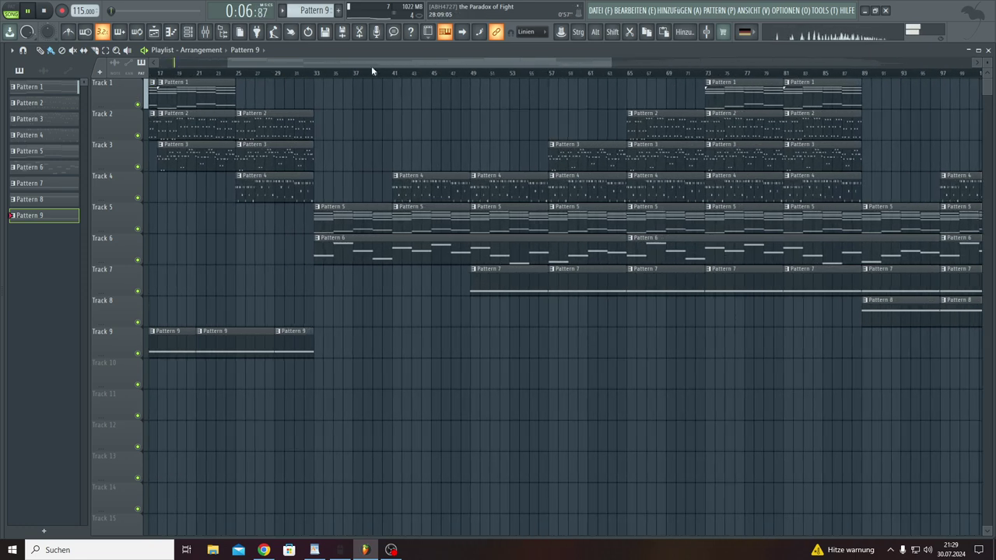
click(461, 32)
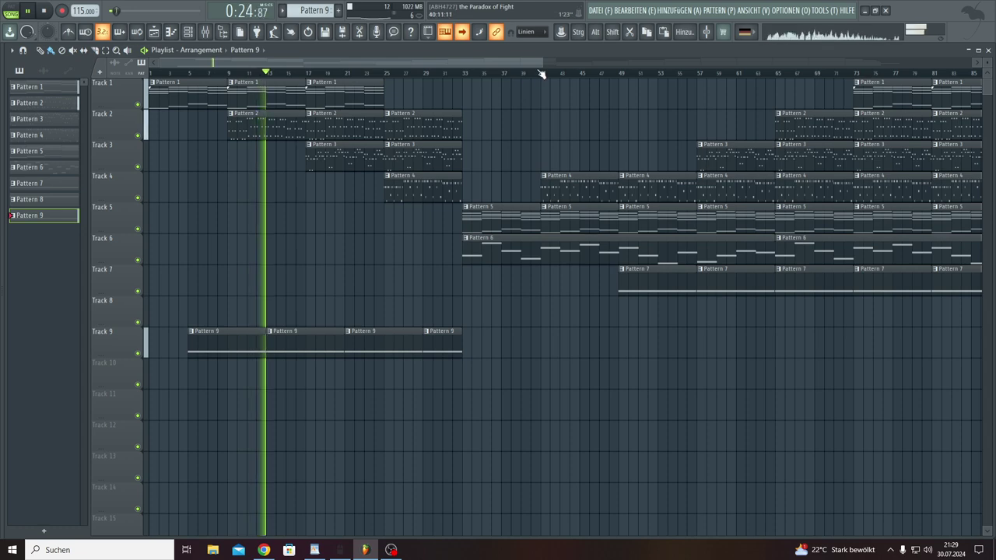
mouse_move(504, 61)
mouse_down()
mouse_move(529, 60)
mouse_move(504, 66)
mouse_up()
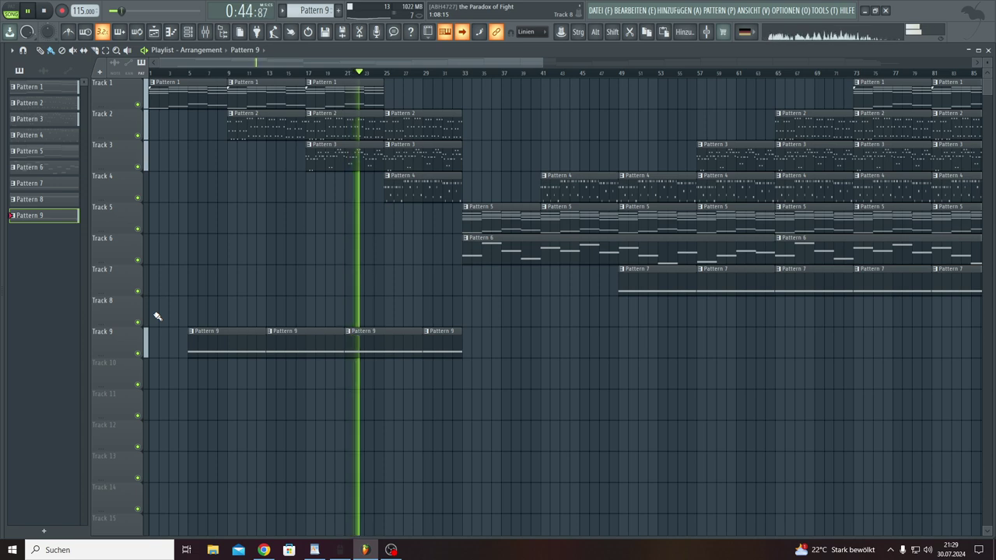
Open the channel rack and mixer, go through inserts 6, 4, 3, 2 and 1, and inspect Parametric EQ 2 on the Master track.
click(194, 35)
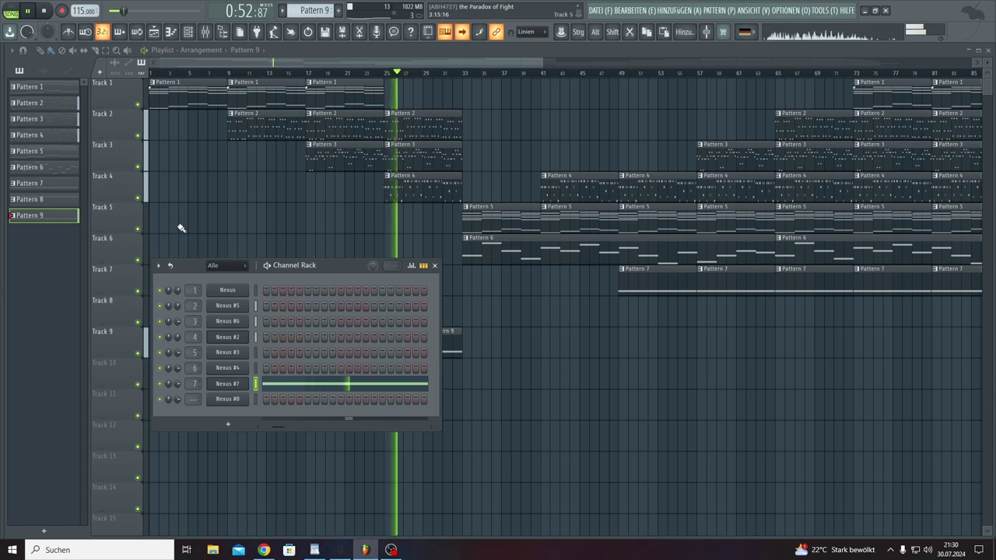
click(205, 31)
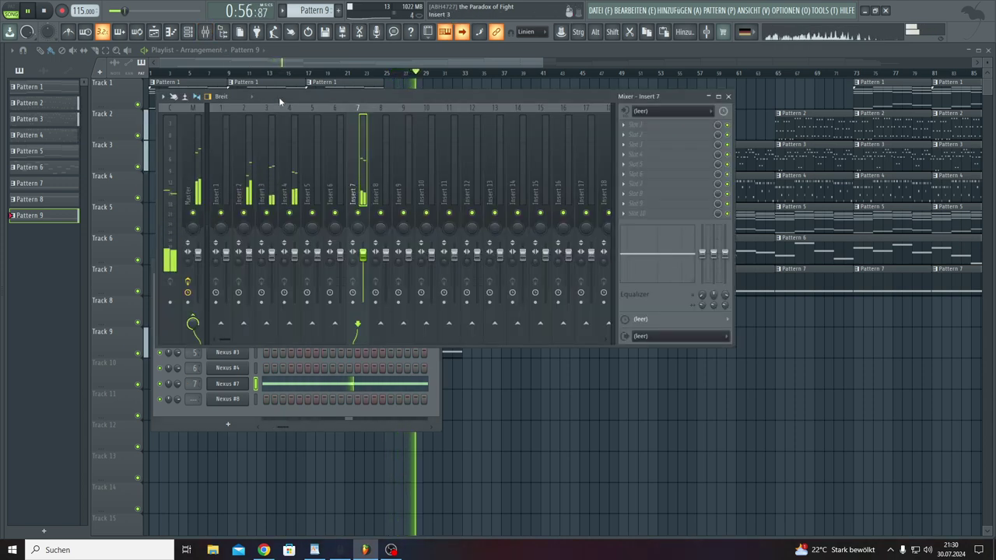
click(334, 130)
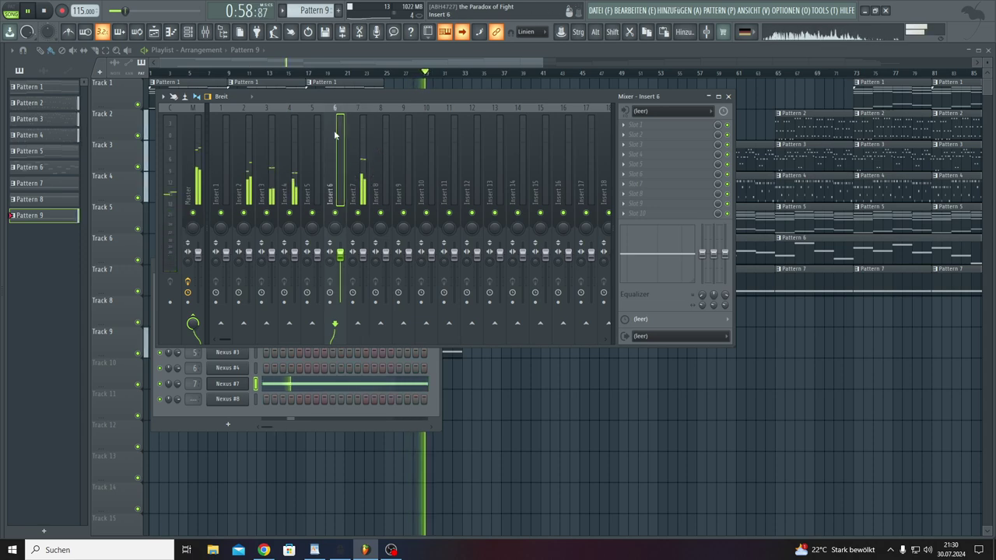
click(294, 127)
click(274, 128)
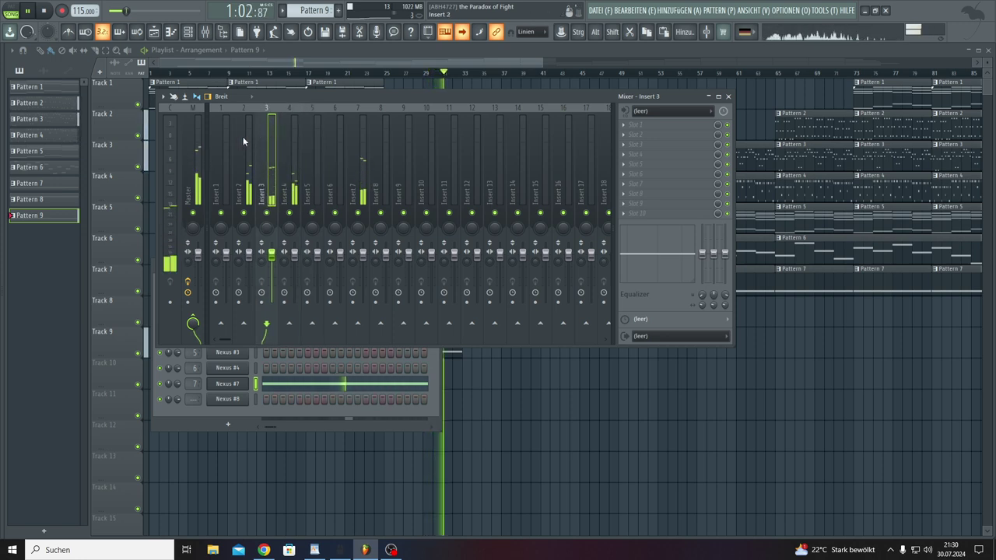
click(249, 141)
click(221, 144)
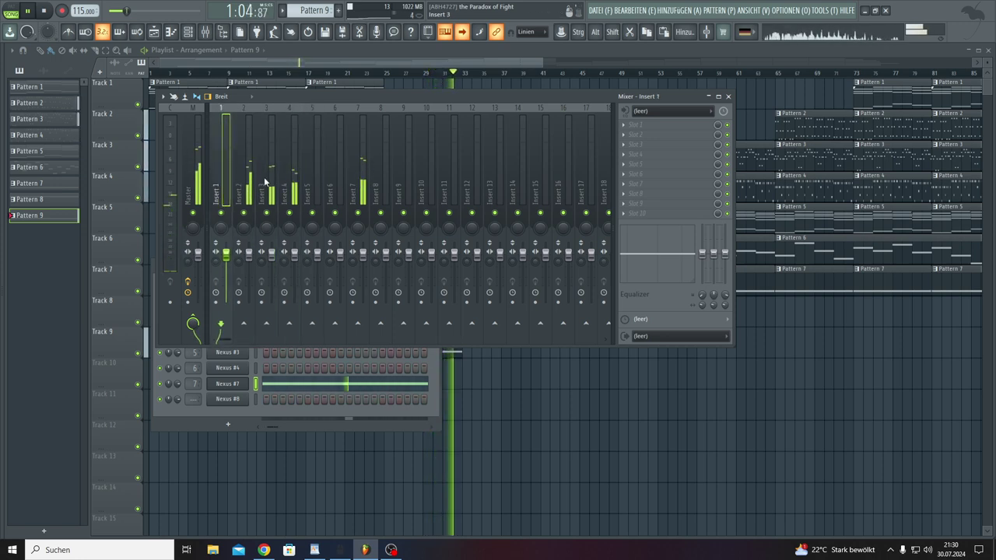
click(196, 162)
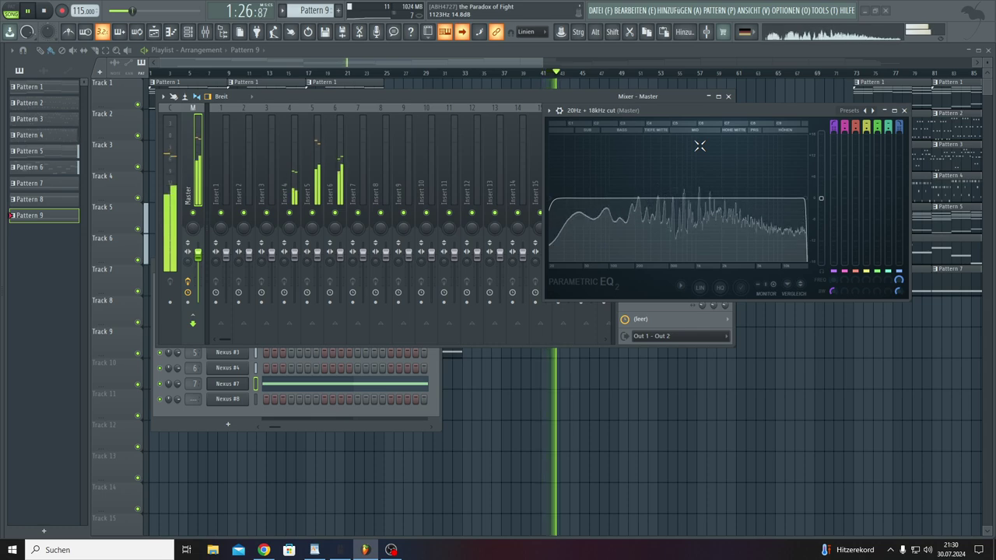
Move the Master track's Parametric EQ 2 window aside, open its Fruity Limiter and place it clear of the mixer to monitor the signal.
drag(687, 113, 163, 340)
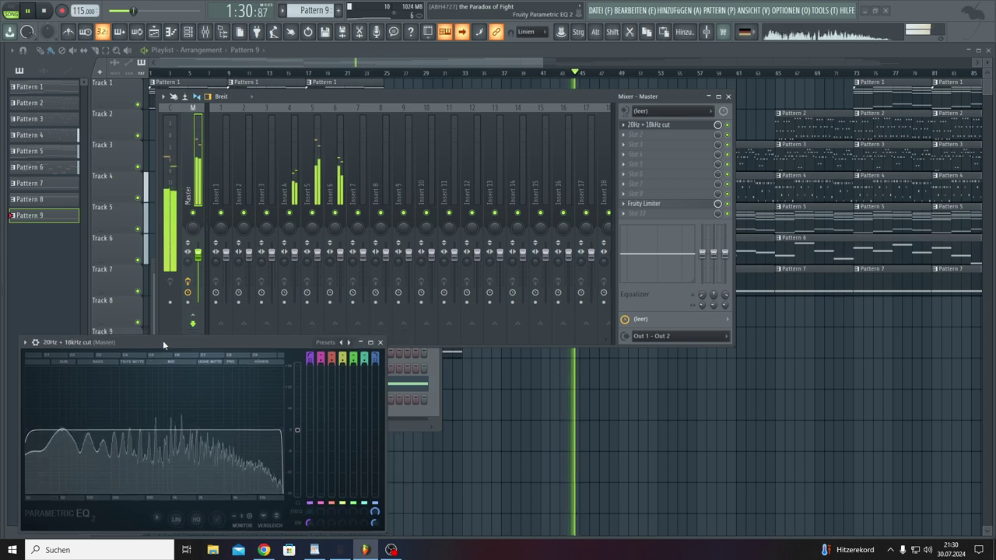
click(656, 205)
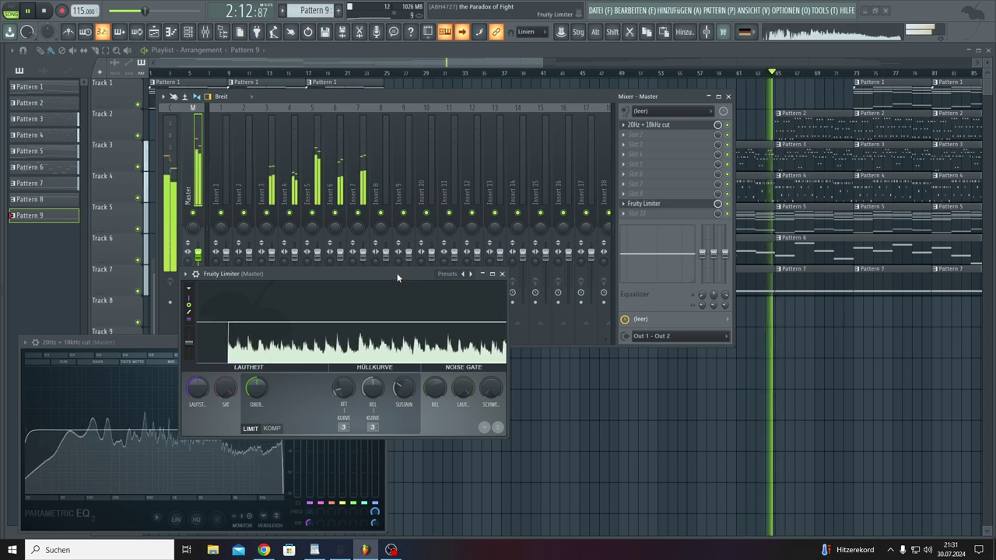
drag(397, 278, 878, 387)
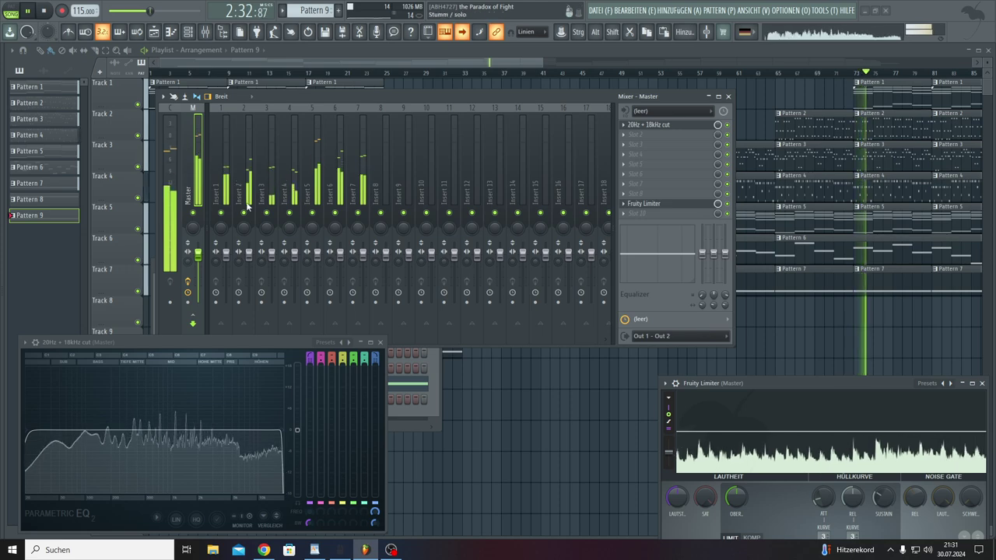
Select Pattern 5, open its Nexus #3 instrument from the channel rack and lower the instrument's output to 52.
click(75, 155)
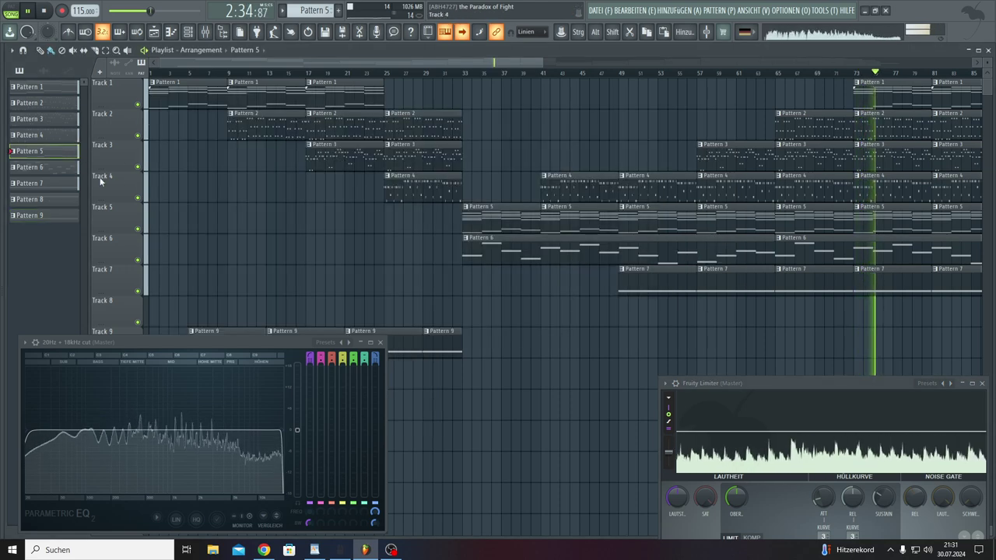
key(F6)
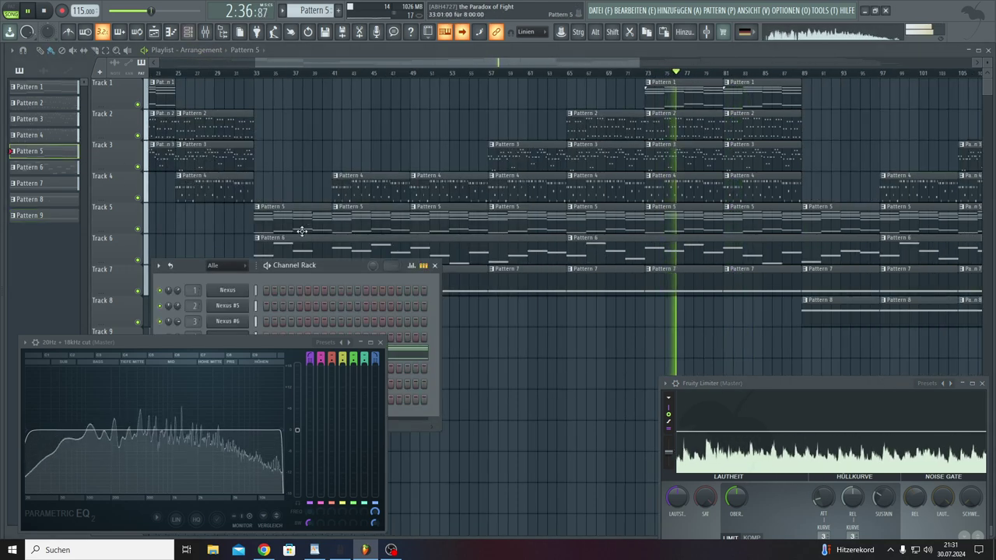
drag(321, 269, 444, 163)
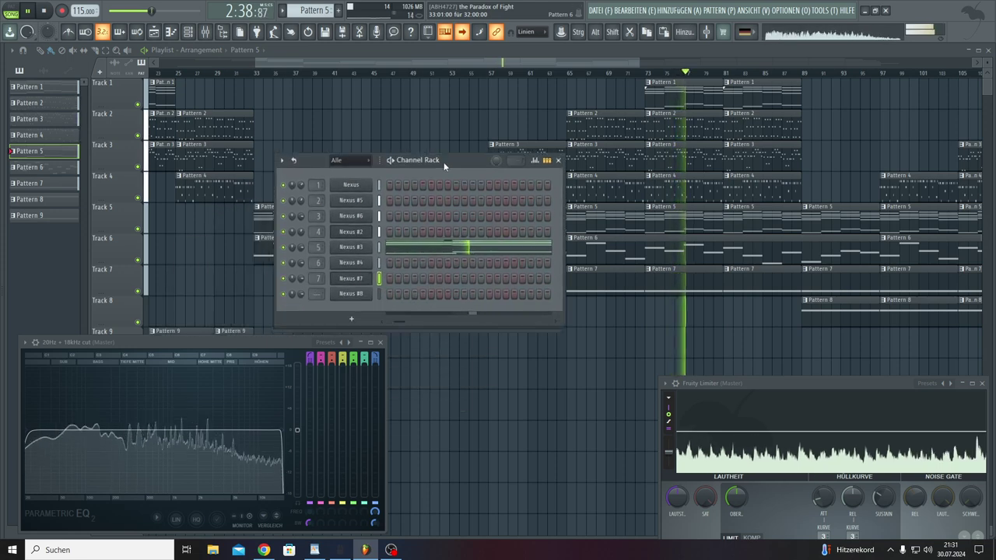
click(354, 247)
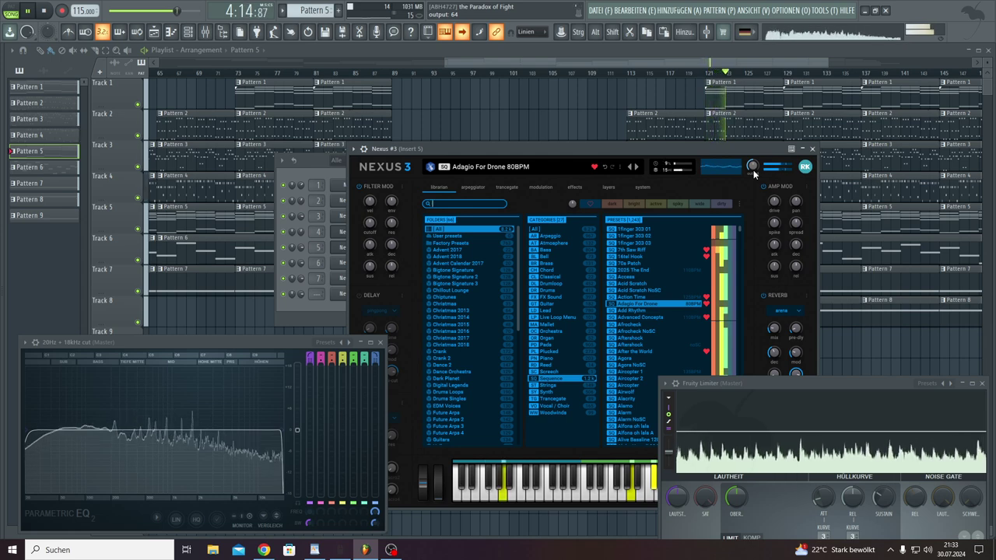
drag(753, 170, 753, 179)
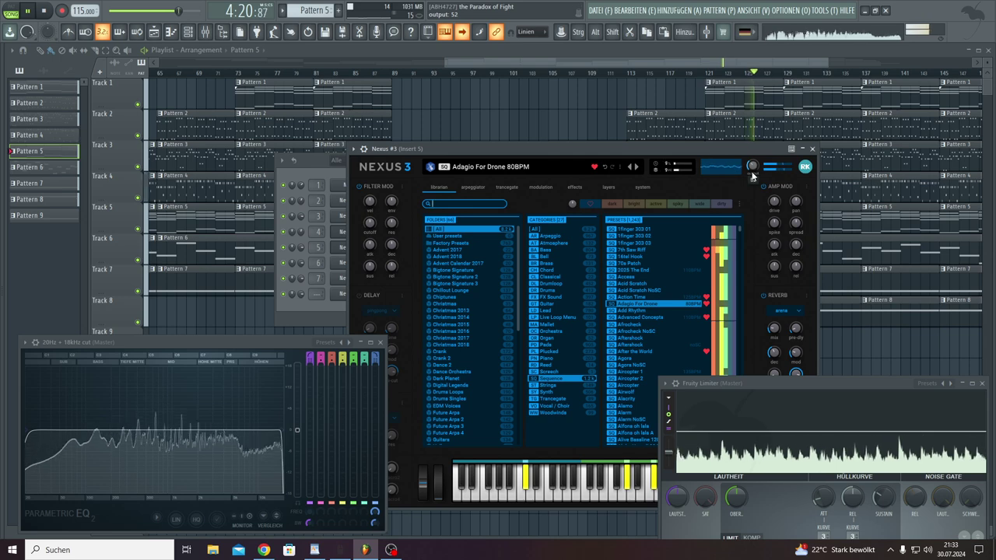
mouse_move(752, 169)
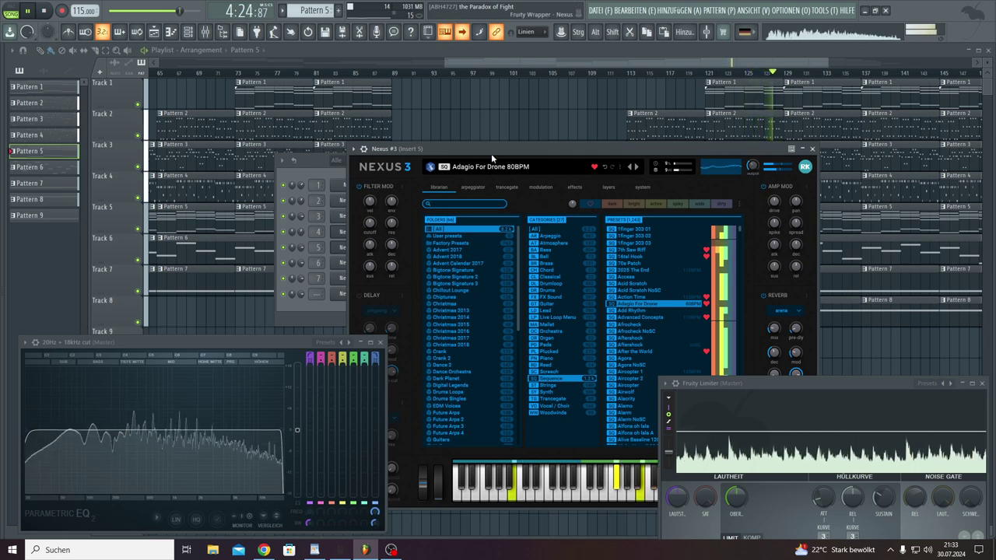
Open the mixer during playback and check the levels of inserts 5 and 7.
click(204, 31)
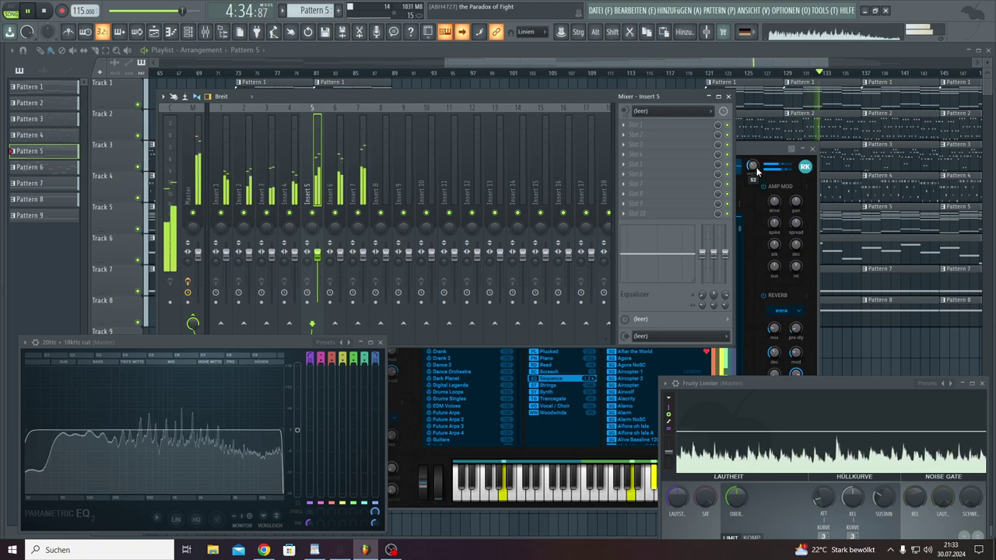
mouse_move(752, 170)
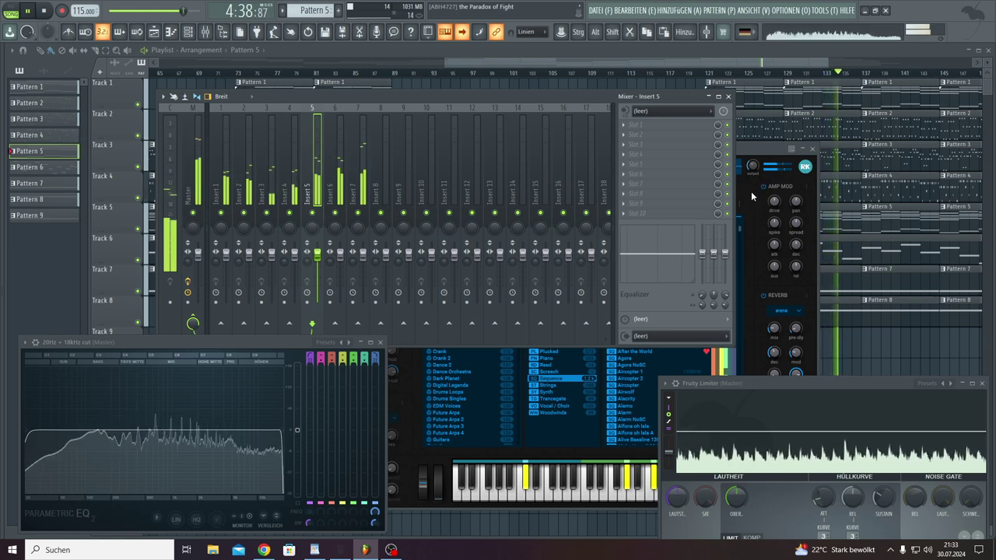
click(361, 146)
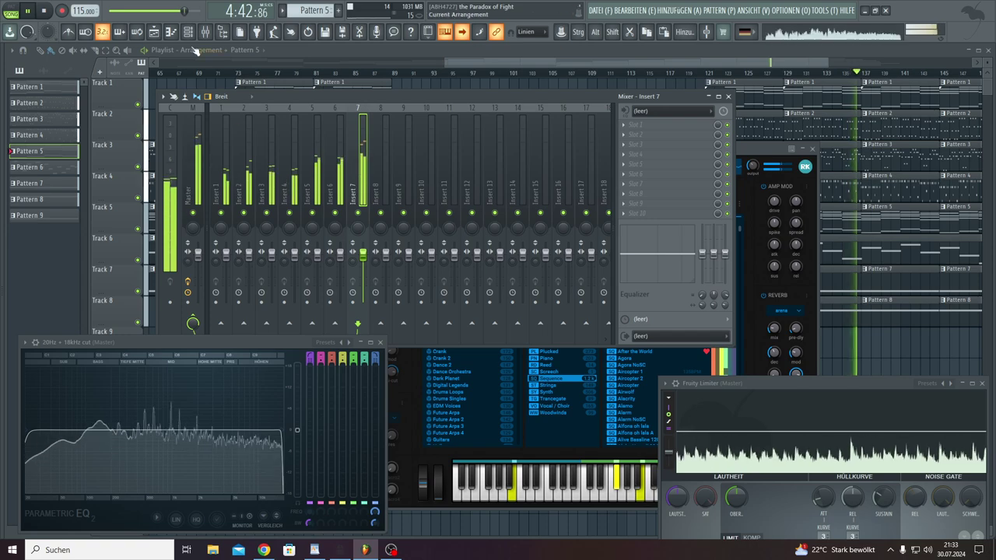
Open Nexus #7 for Pattern 7, keep the unresponsive program running instead of ending its process, and lower the instrument's output to 57.
key(F6)
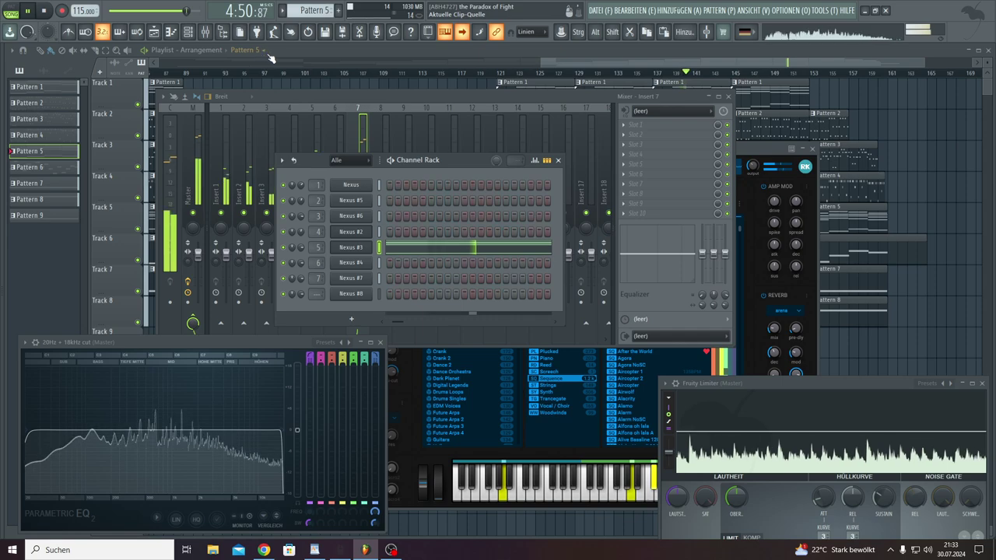
key(F12)
click(35, 185)
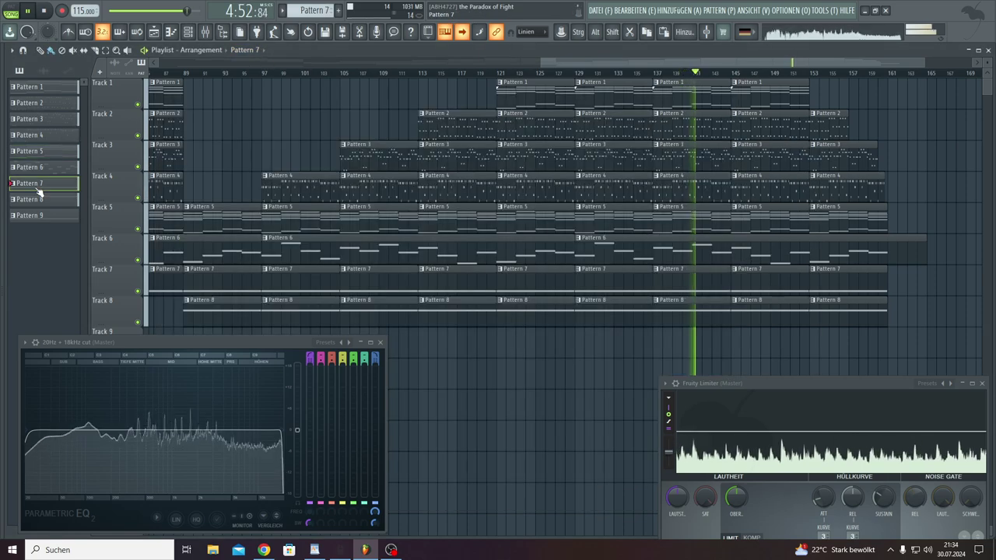
click(189, 35)
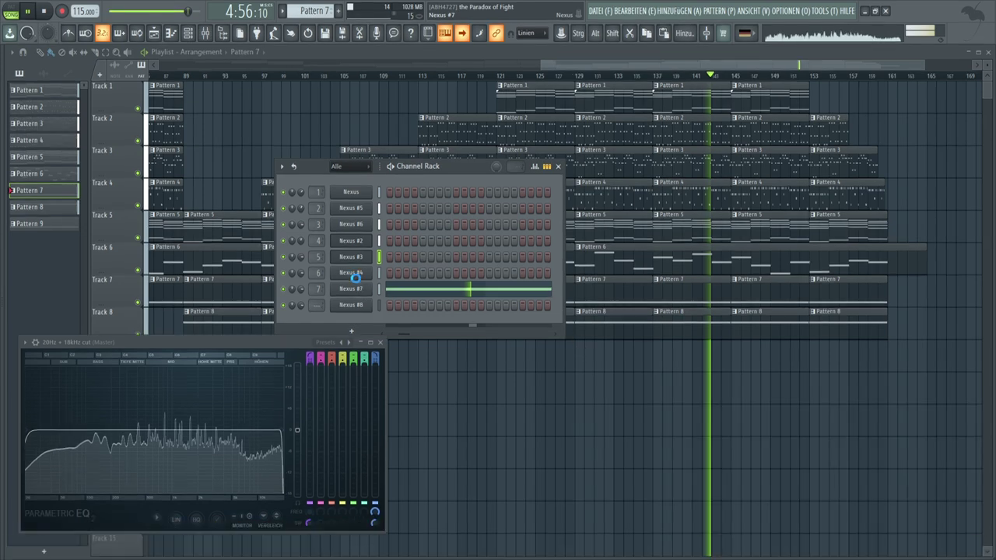
click(352, 280)
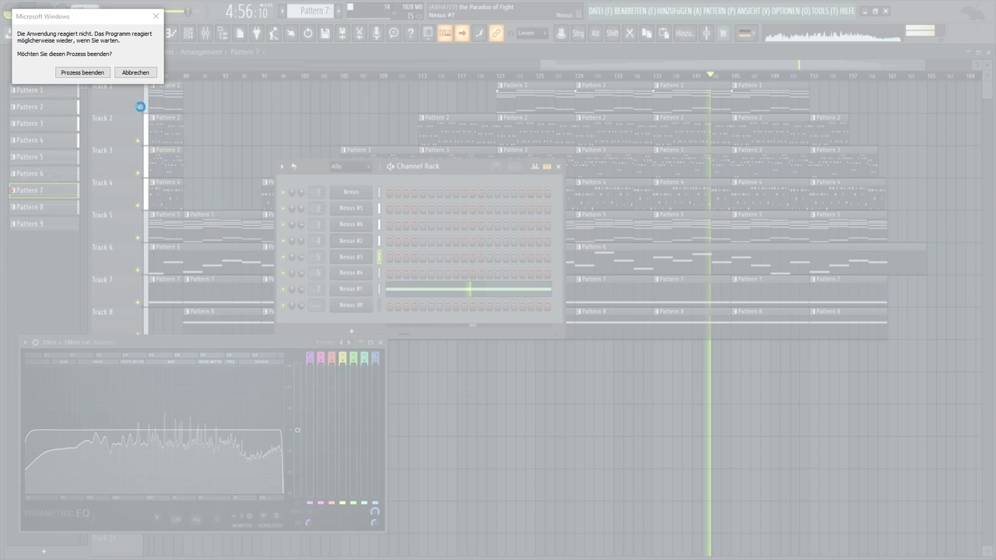
click(136, 73)
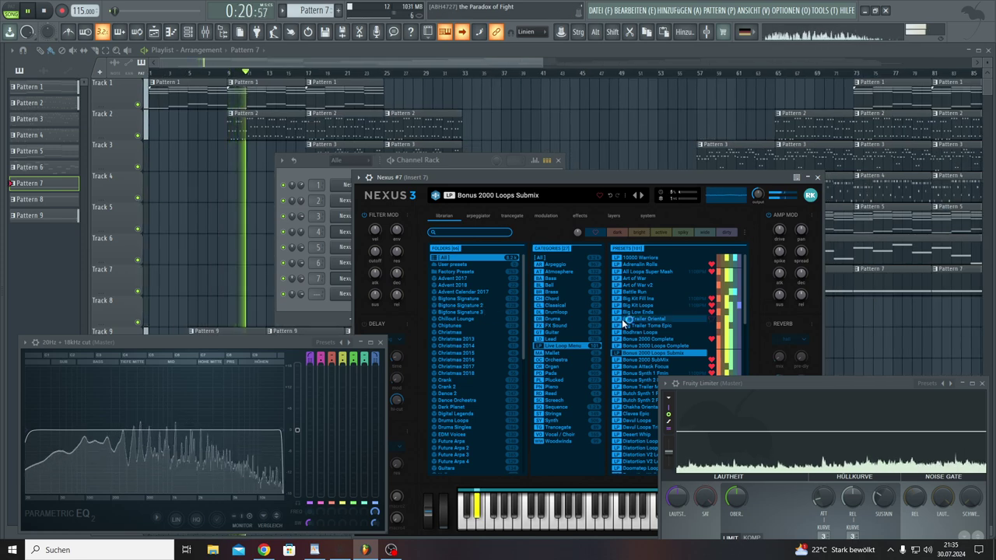
click(759, 195)
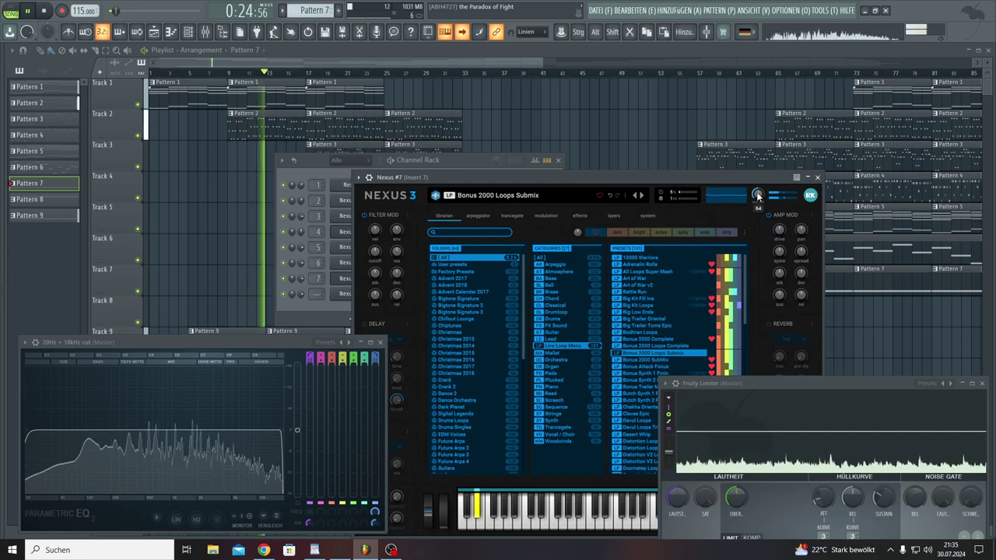
drag(759, 197, 760, 207)
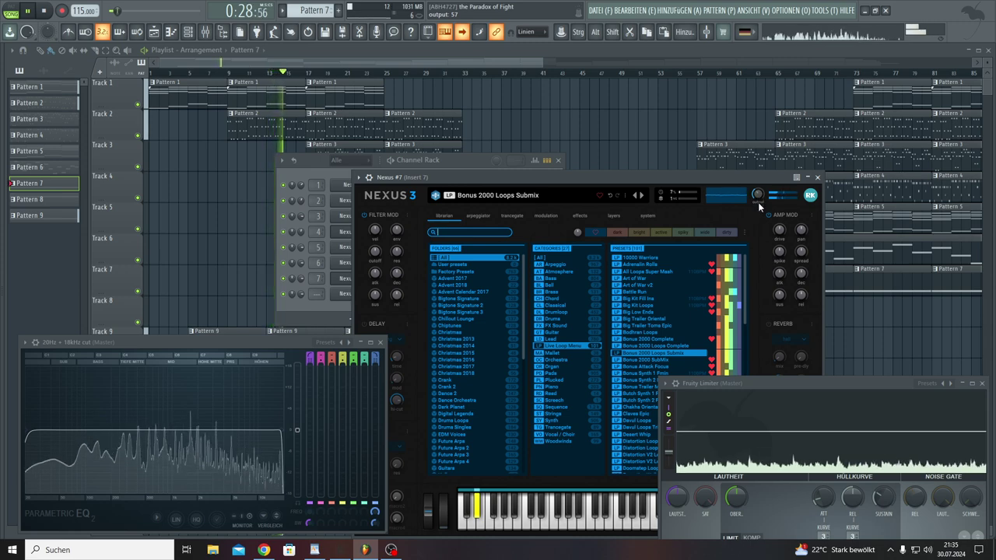
mouse_move(760, 199)
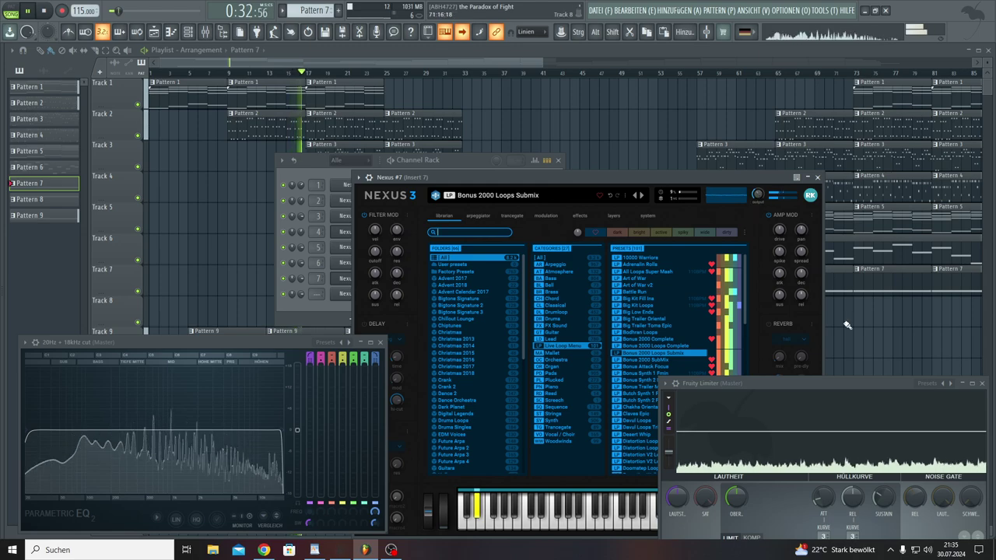
Try to save the project from the playlist and decline ending the unresponsive process.
key(F6)
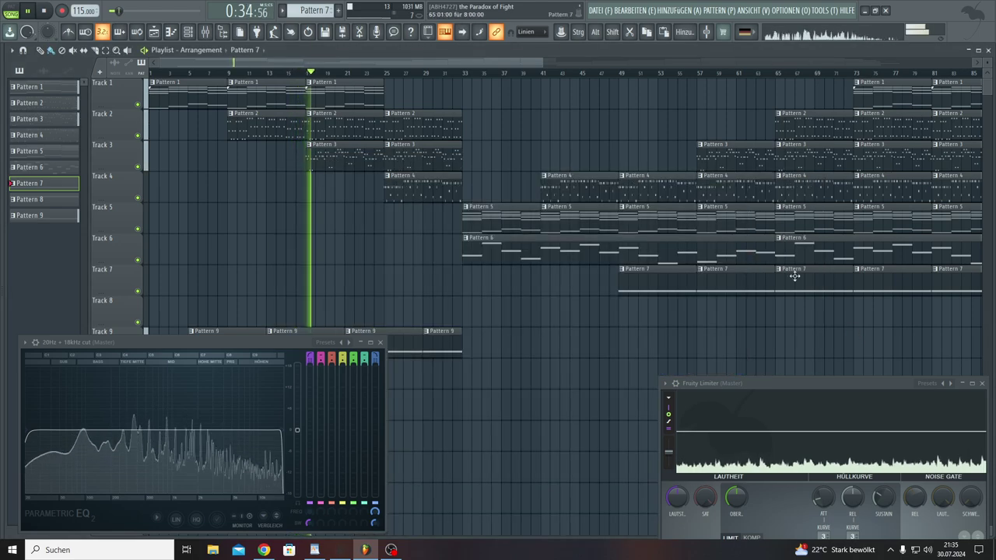
click(601, 14)
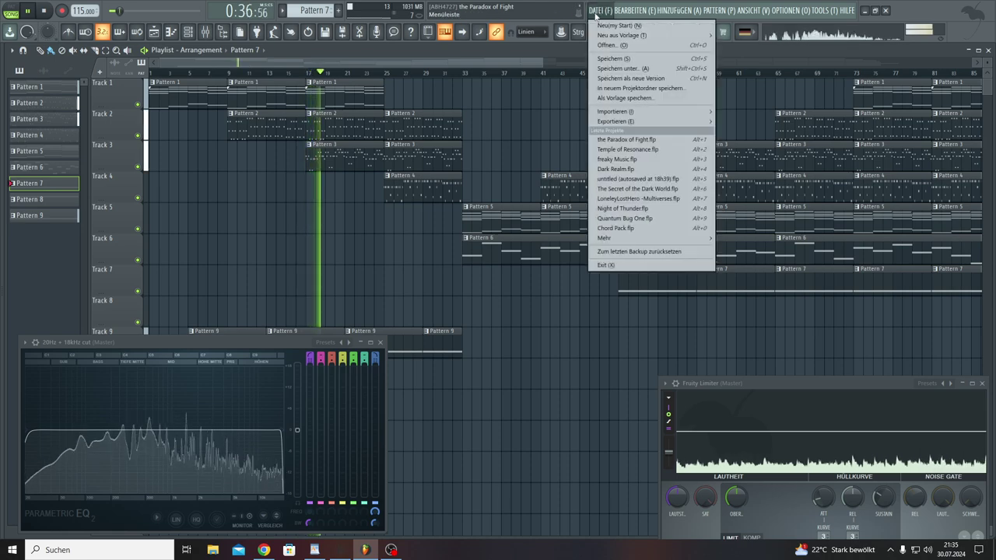
click(599, 60)
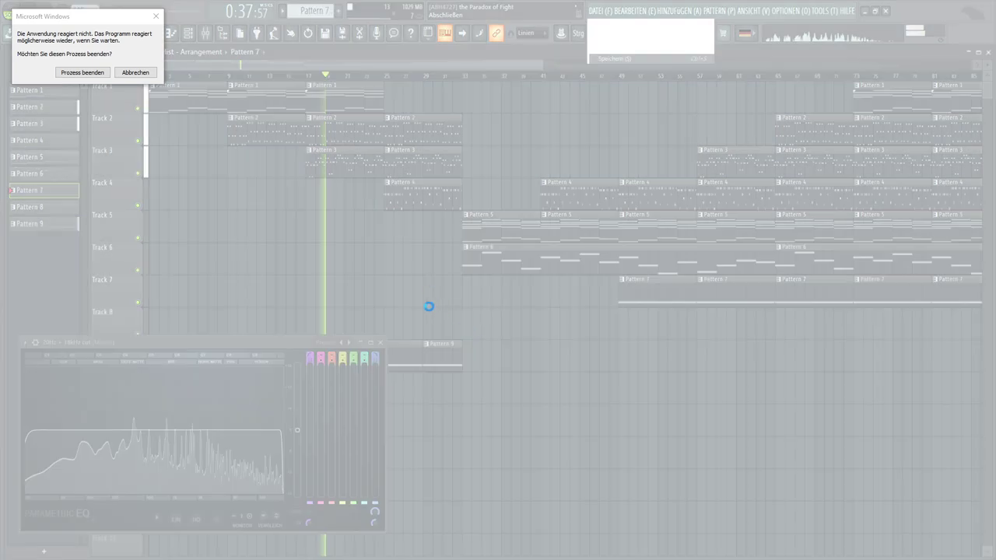
click(125, 72)
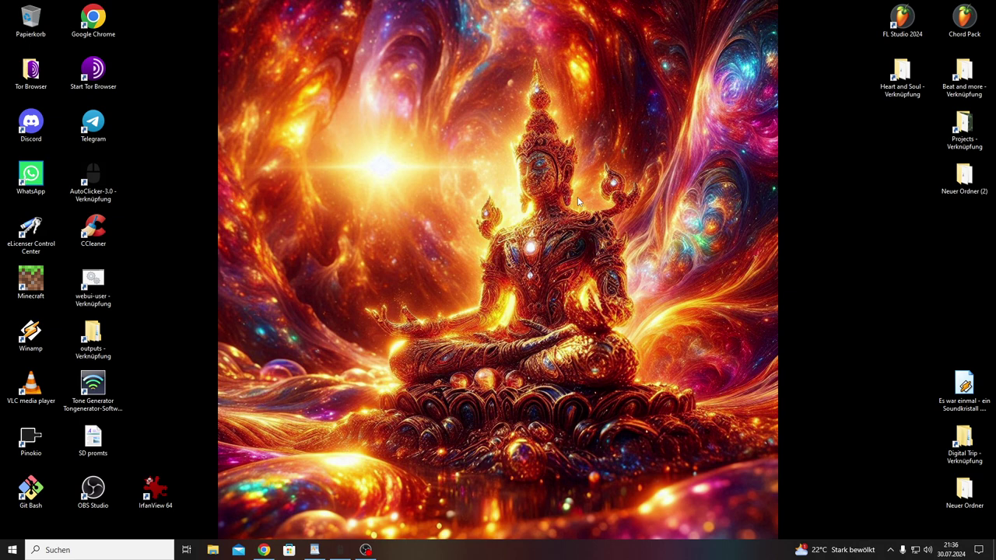
Start FL Studio 2024 again from the desktop.
right_click(579, 201)
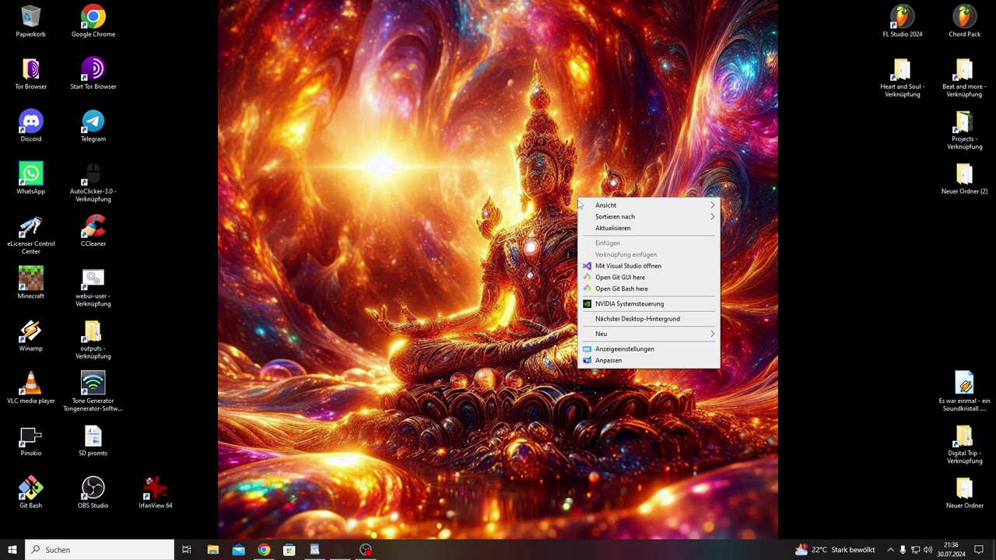
click(508, 281)
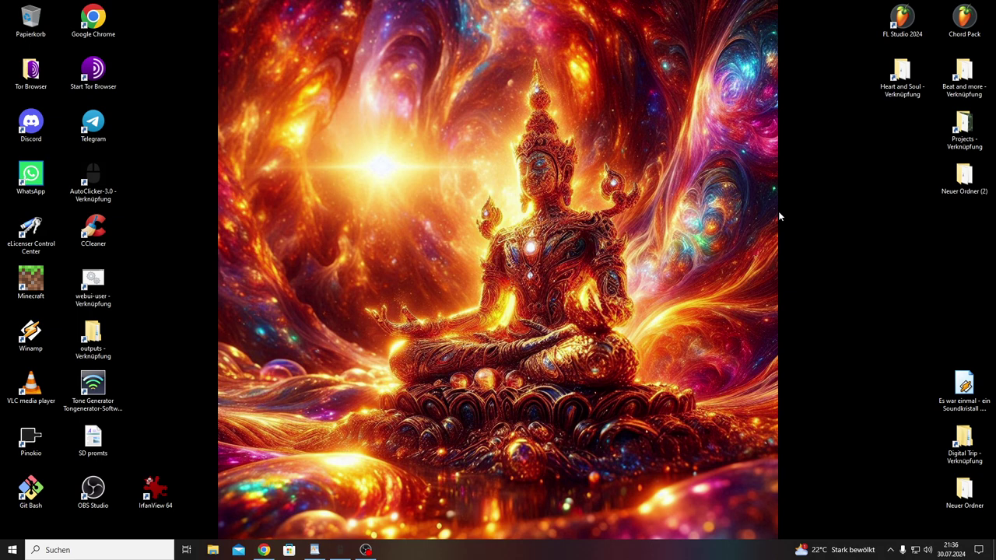
click(903, 17)
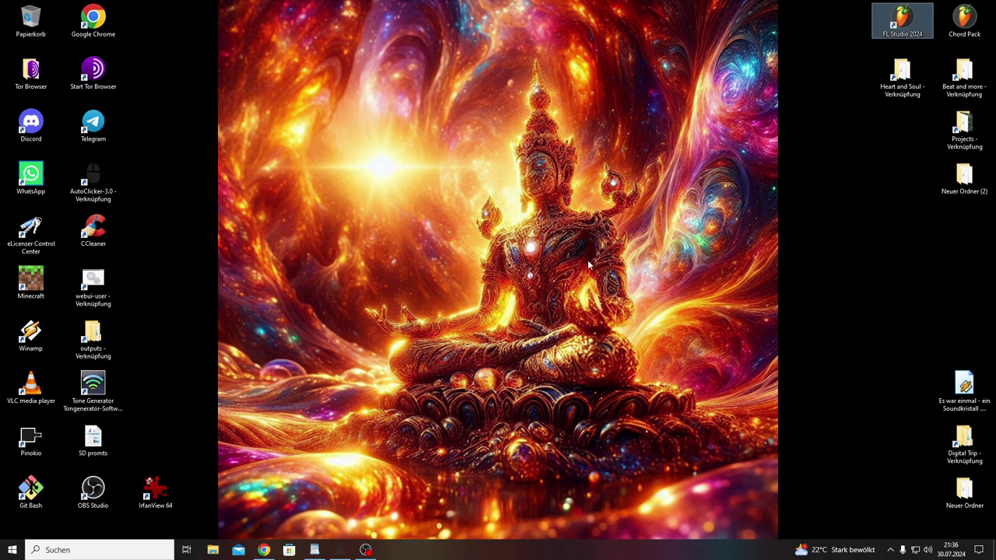
key(Return)
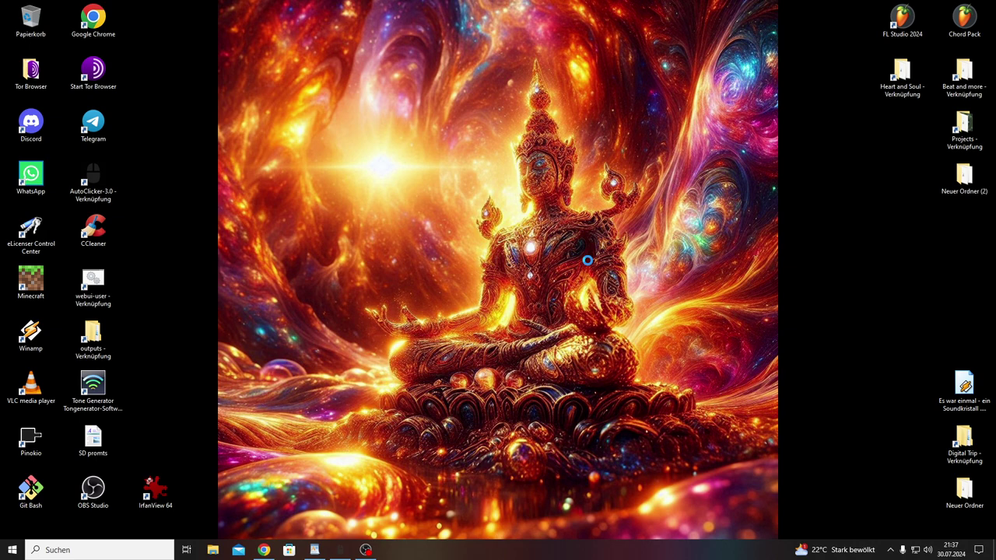
right_click(588, 261)
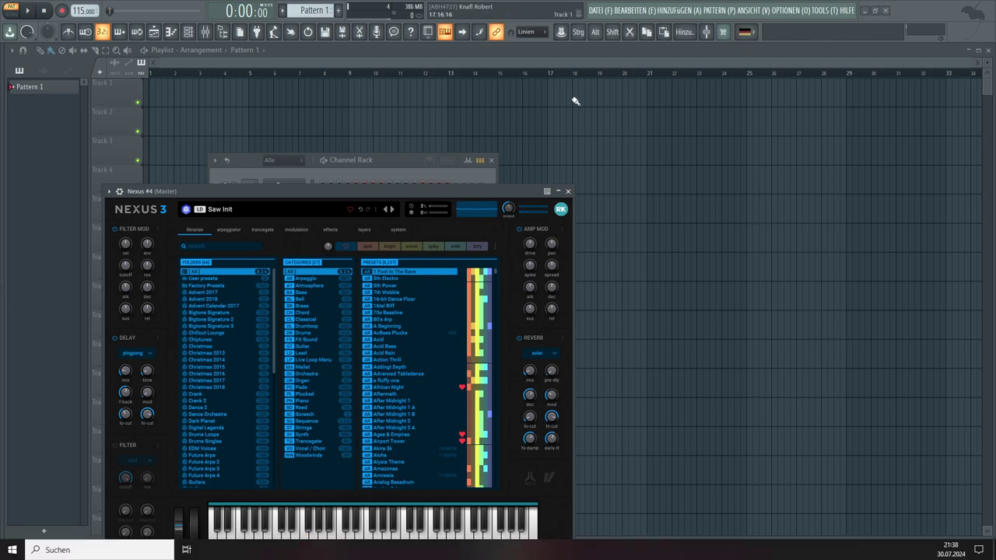
Revert to the last backup of the Paradox of Fight, clear the plugin windows off the playlist and check the recent projects.
click(596, 11)
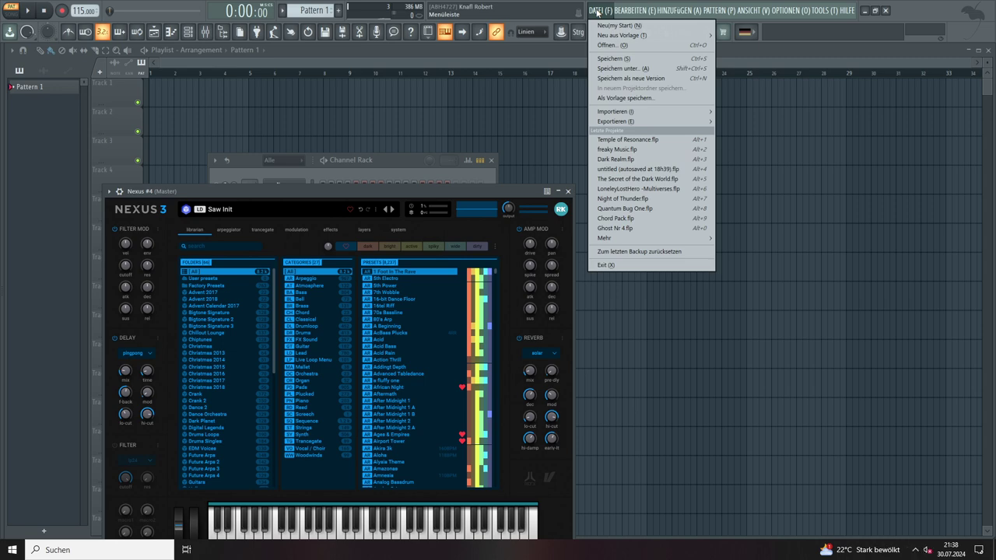
click(617, 252)
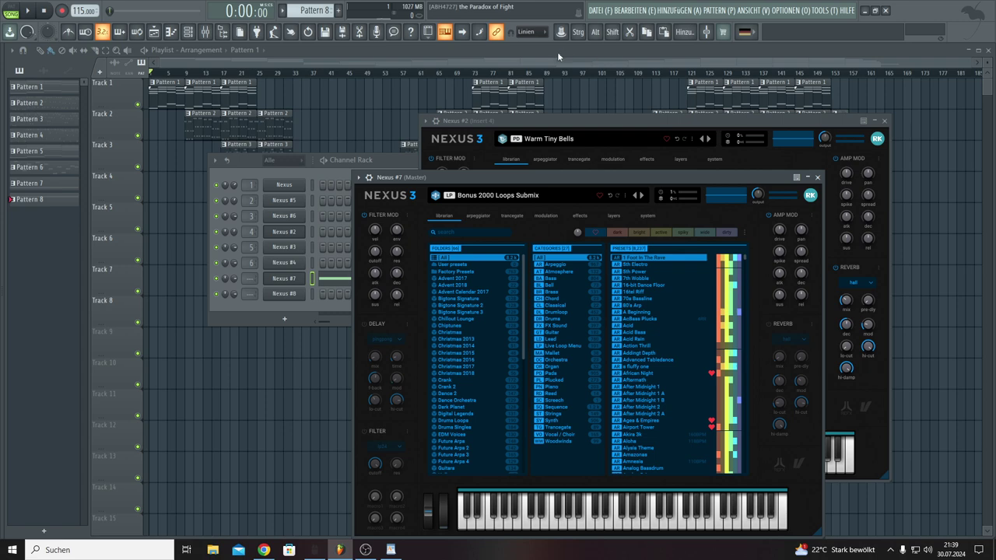
key(F12)
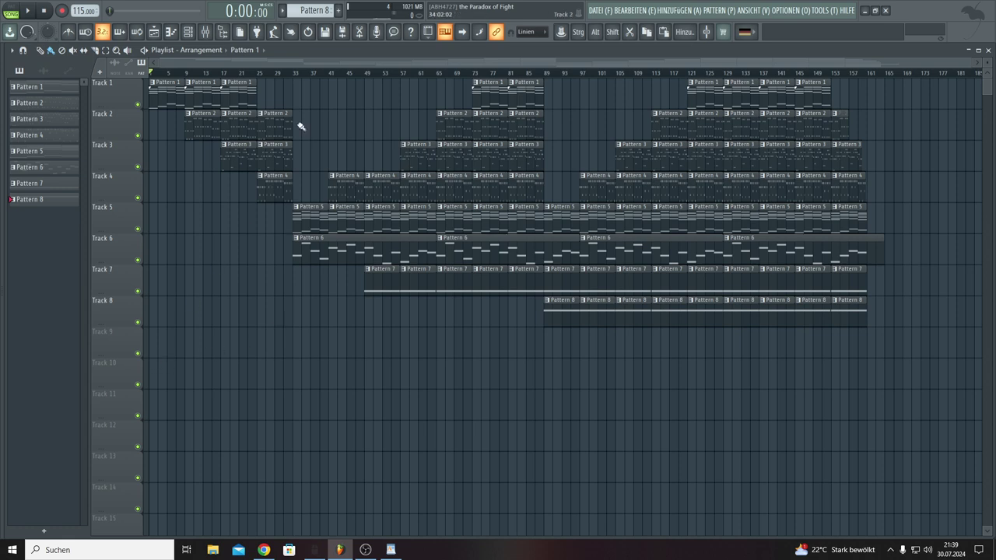
click(595, 10)
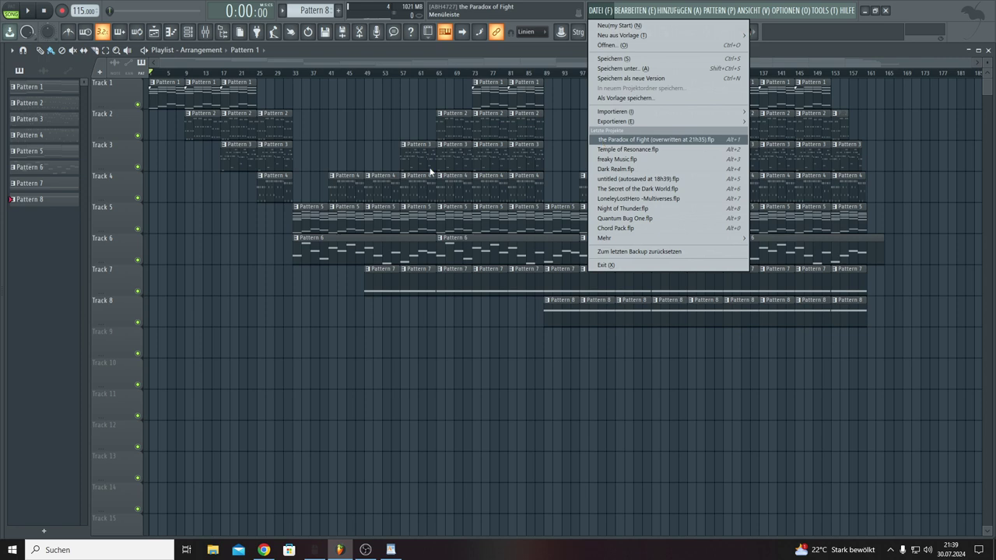
click(297, 294)
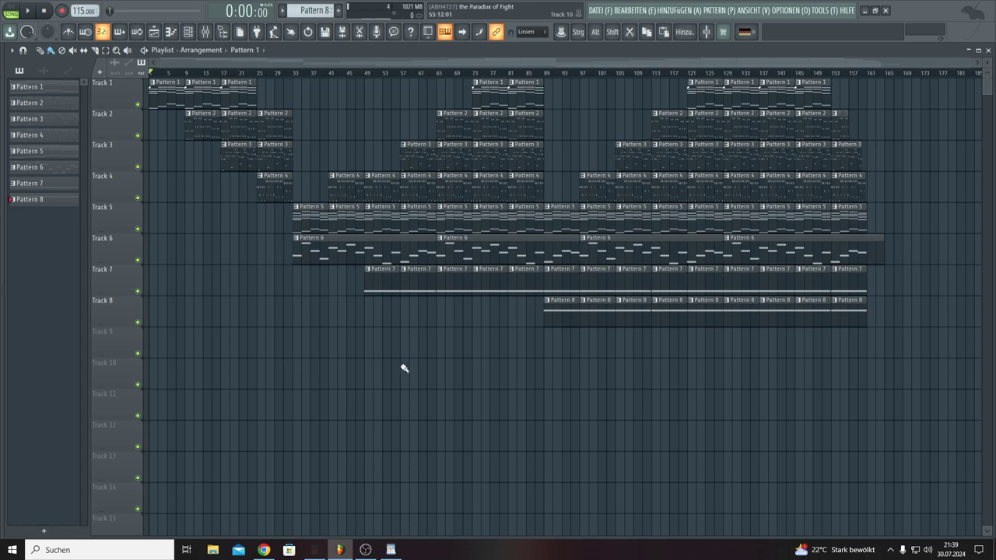
Add Pattern 9 and route the Nexus #7 channel to mixer insert 7.
click(338, 10)
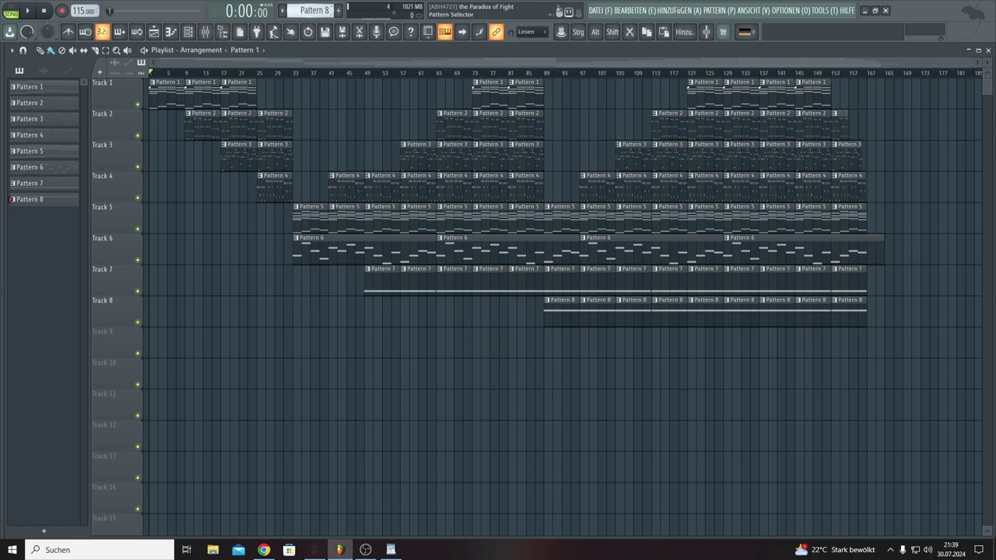
click(188, 32)
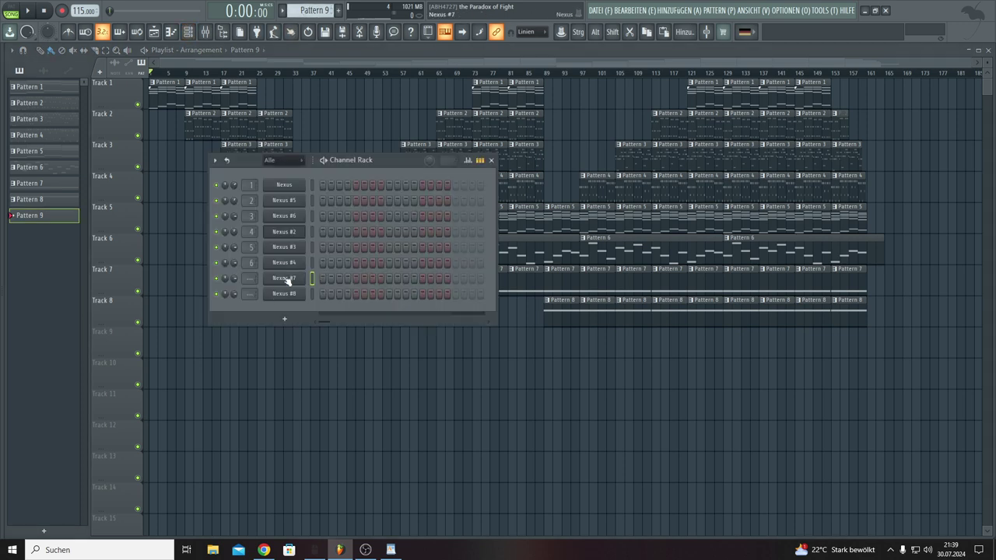
drag(249, 278, 249, 269)
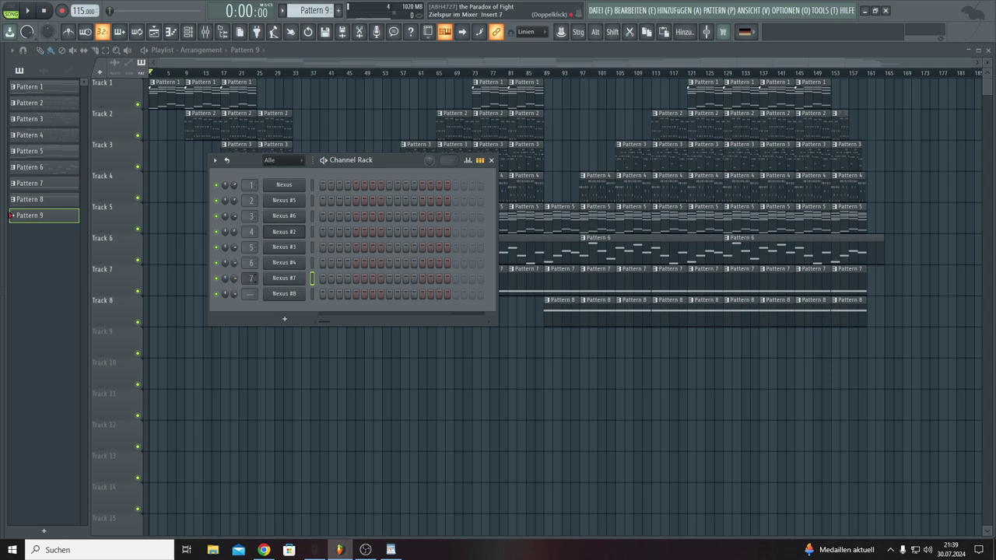
Open the Nexus #7 instrument and bring up its empty piano roll for Pattern 9.
click(286, 283)
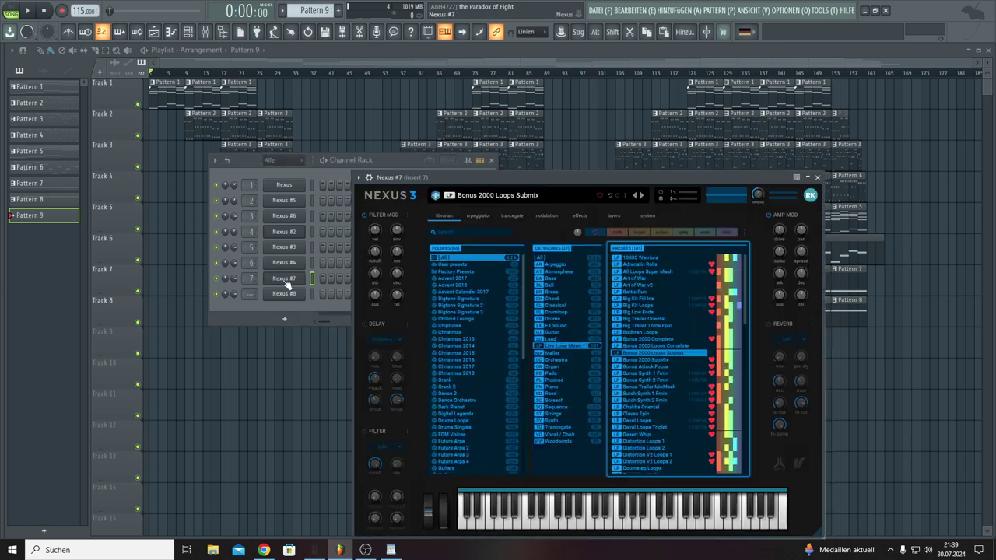
right_click(289, 280)
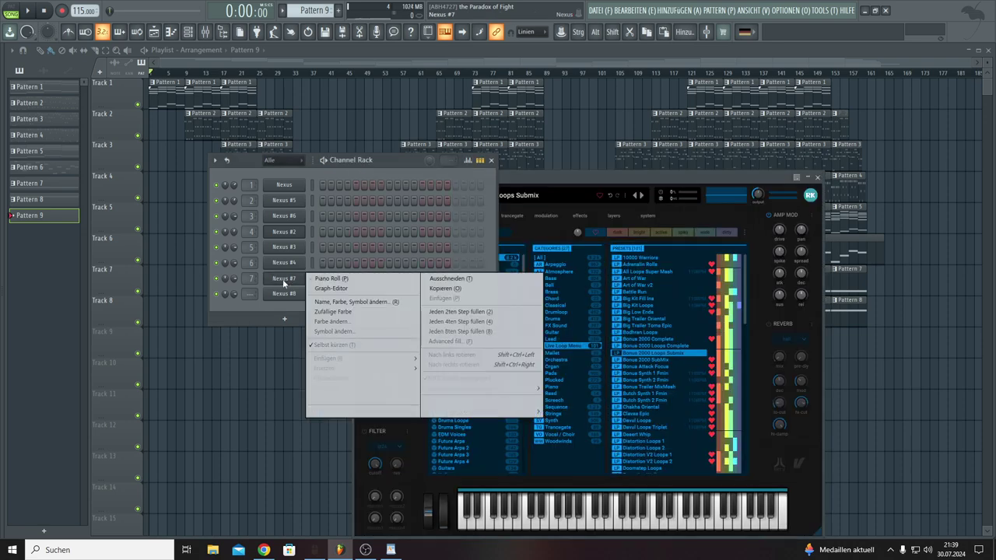
click(344, 278)
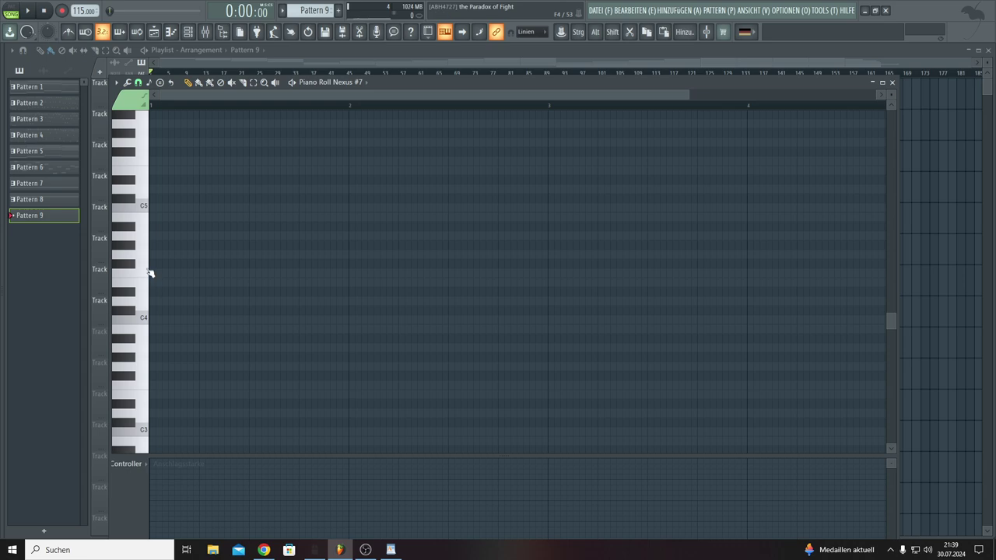
Audition Nexus #7 on the piano roll keys, going down note by note from around F4 to D#3.
drag(138, 265, 135, 310)
click(134, 305)
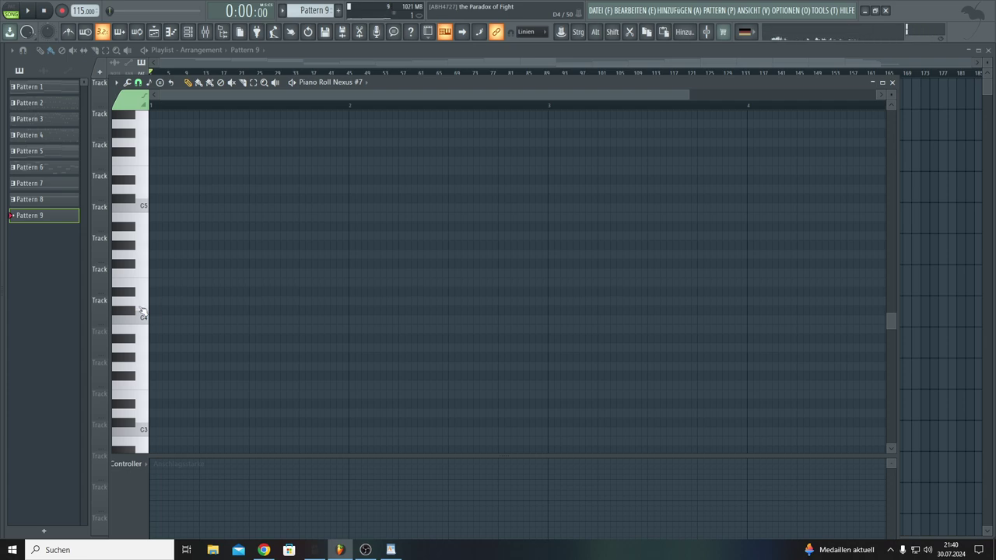
click(134, 313)
click(144, 319)
click(148, 331)
click(132, 340)
click(143, 351)
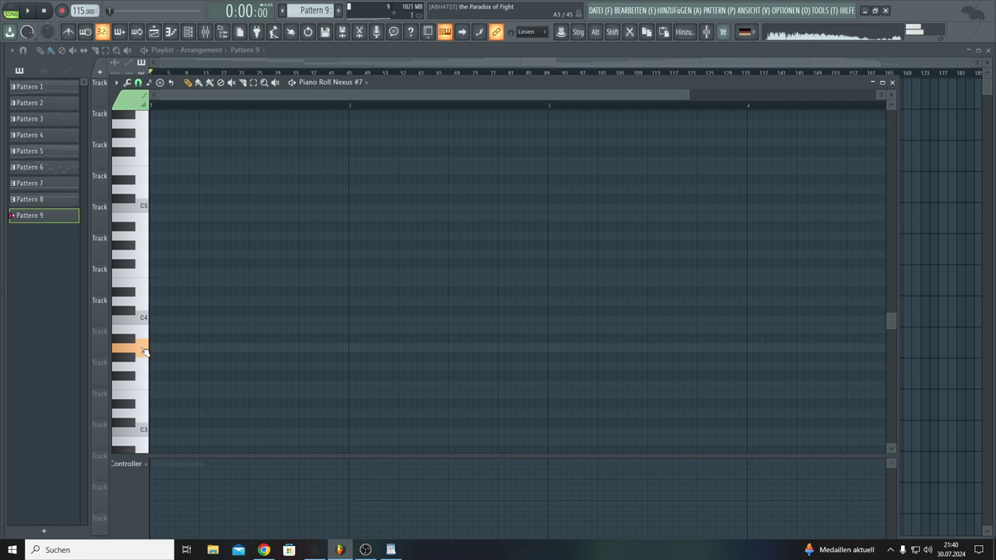
click(134, 358)
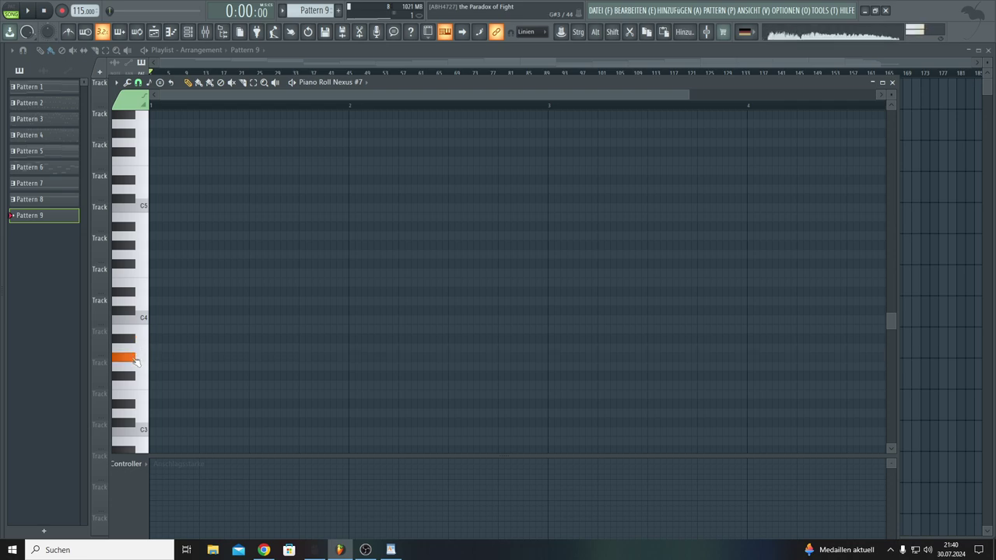
click(144, 374)
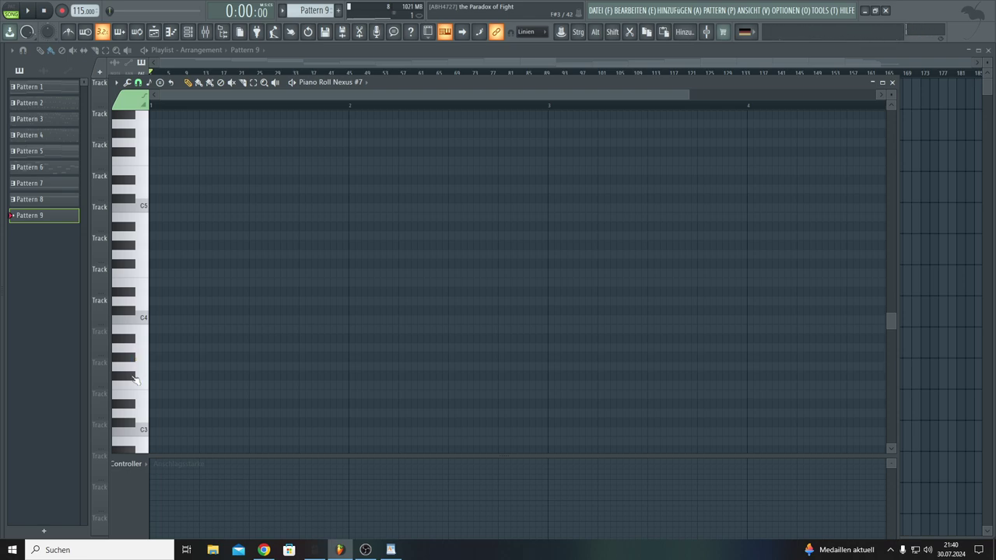
click(136, 378)
click(144, 387)
click(142, 395)
click(130, 408)
Draw a D#3 note from bar 1 lasting just under four bars and play it back in pattern mode.
click(154, 405)
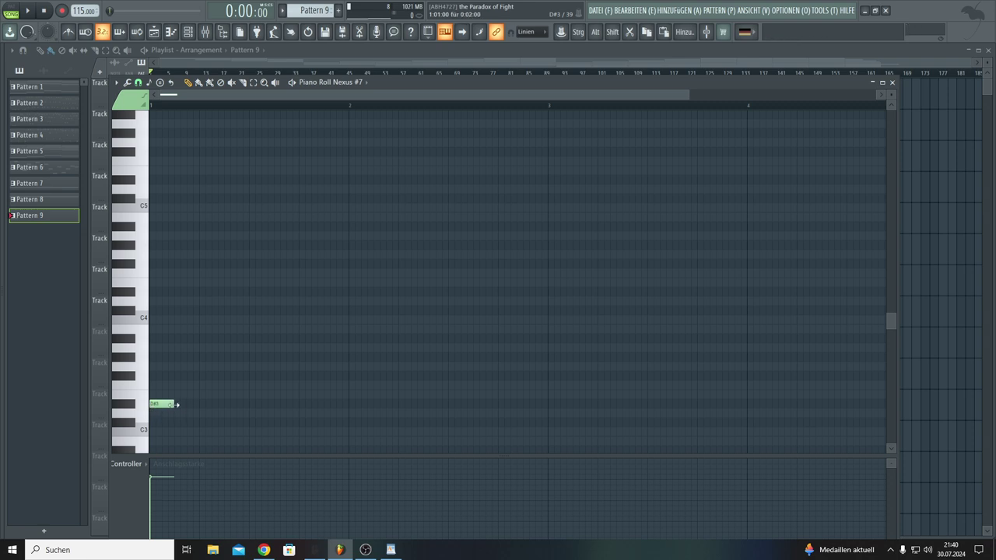
drag(177, 404, 673, 369)
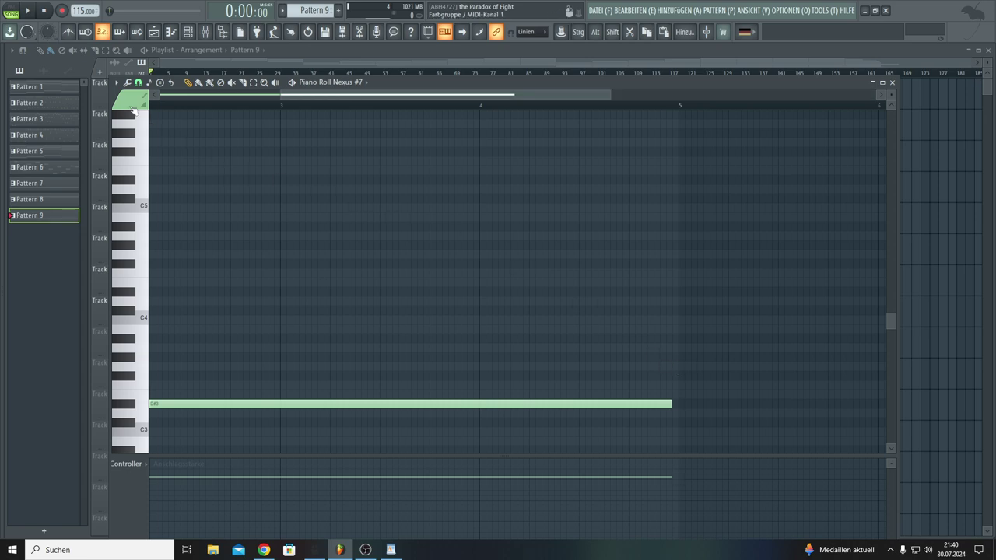
click(26, 10)
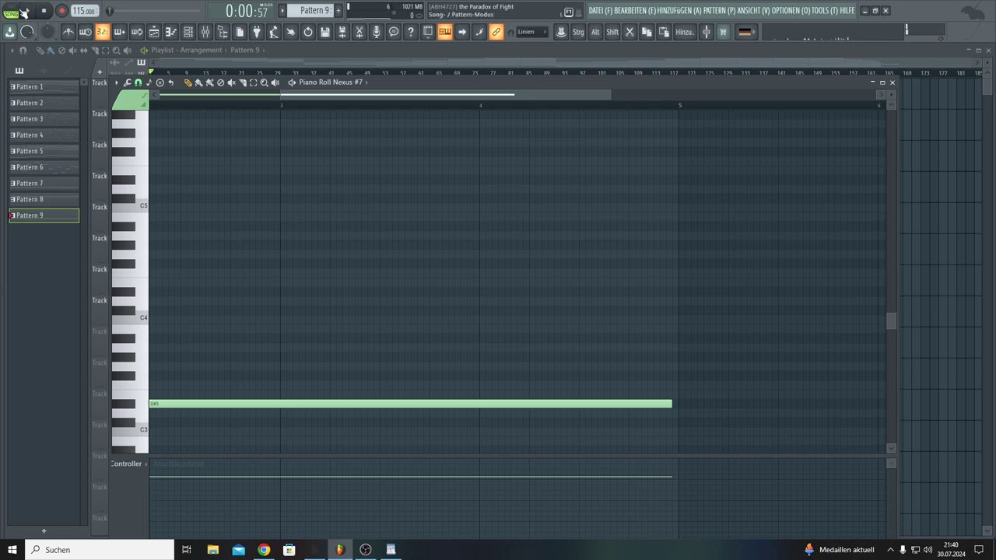
click(18, 12)
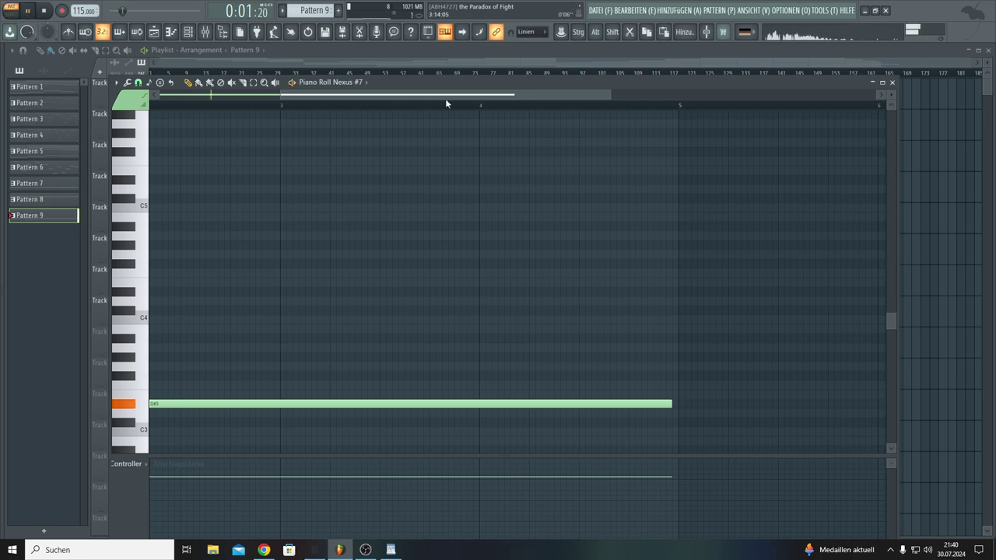
drag(280, 94, 160, 94)
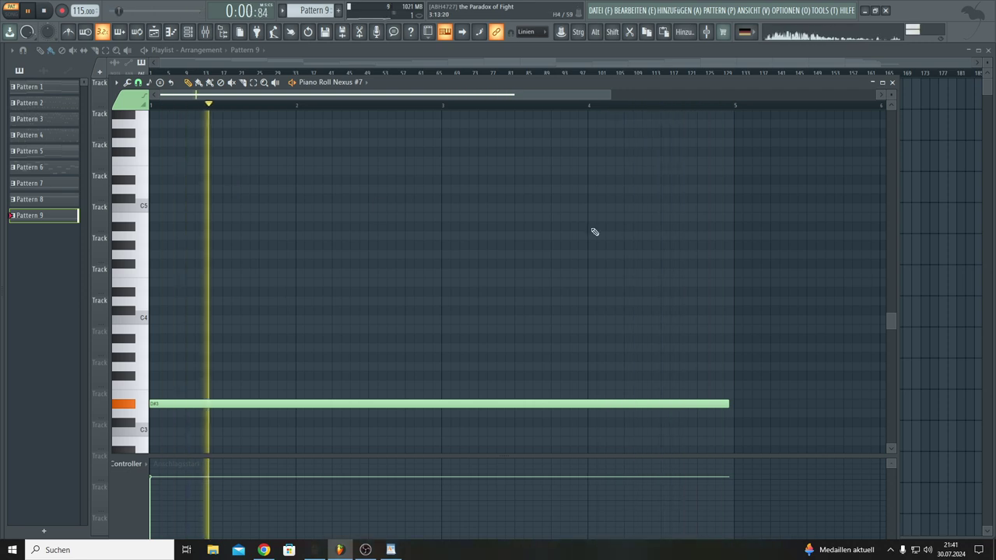
Paint a continuous run of Pattern 9 clips on playlist Track 9 from bar 5 to bar 97.
key(F7)
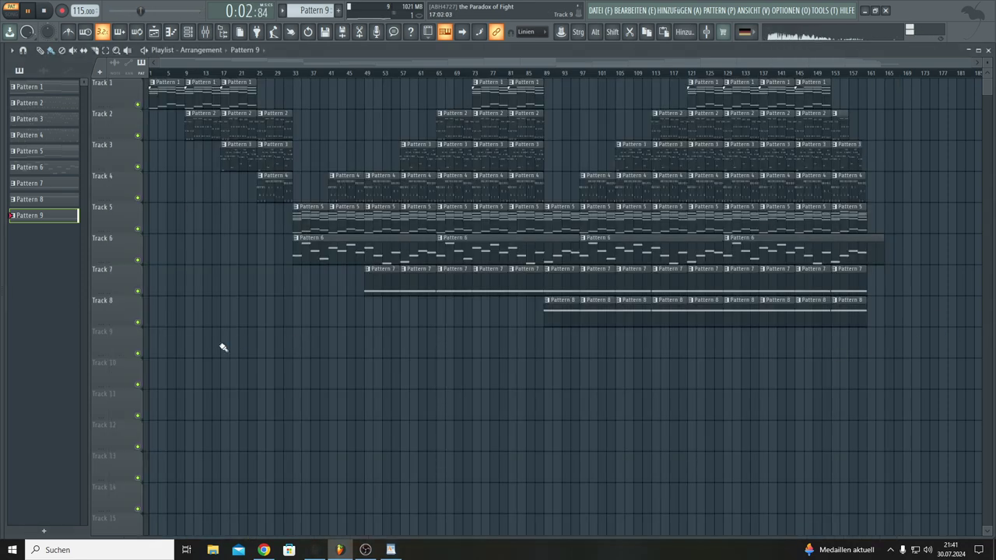
click(170, 350)
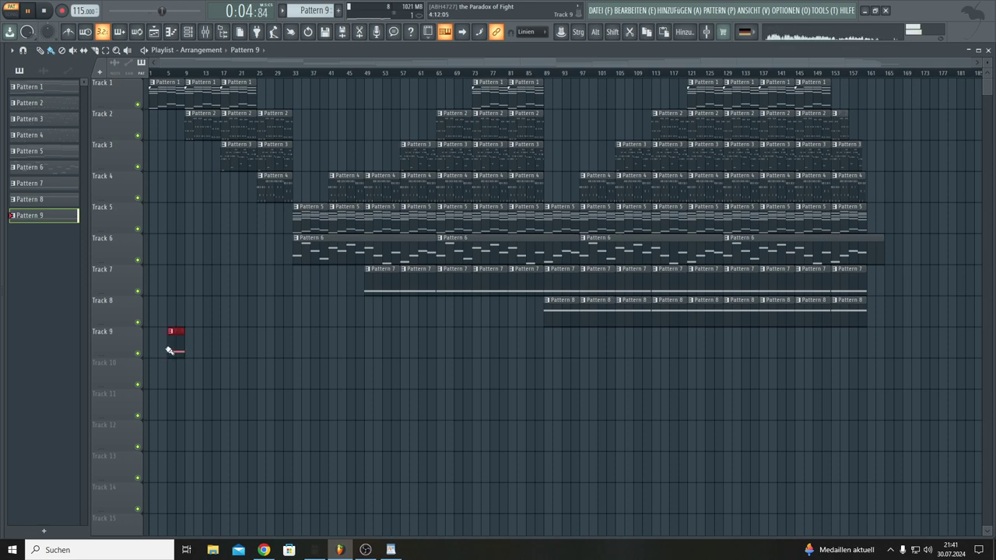
drag(170, 350, 580, 362)
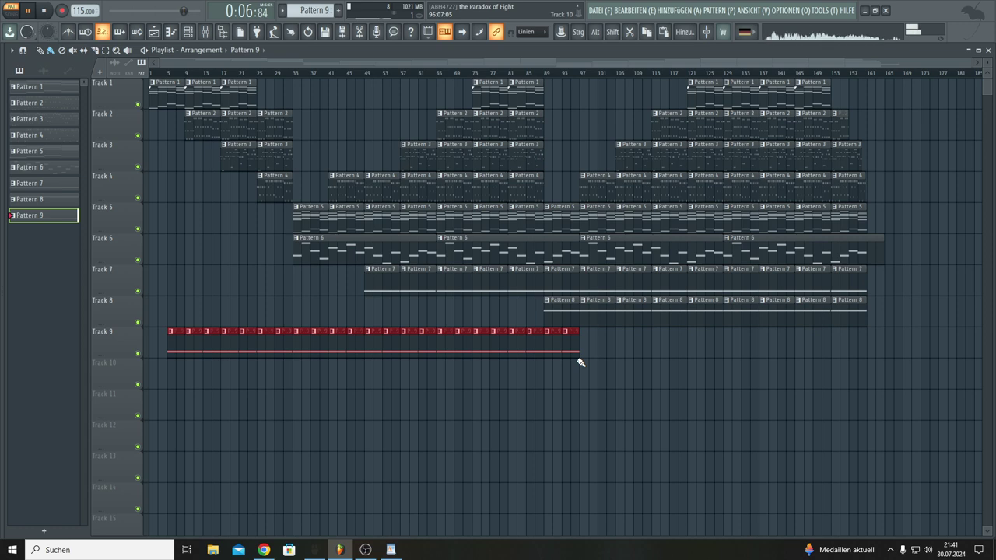
Delete the Track 9 clips at bars 33–45 and 81–97, and paint Pattern 9 clips from bar 101 to 157.
right_click(303, 345)
right_click(320, 354)
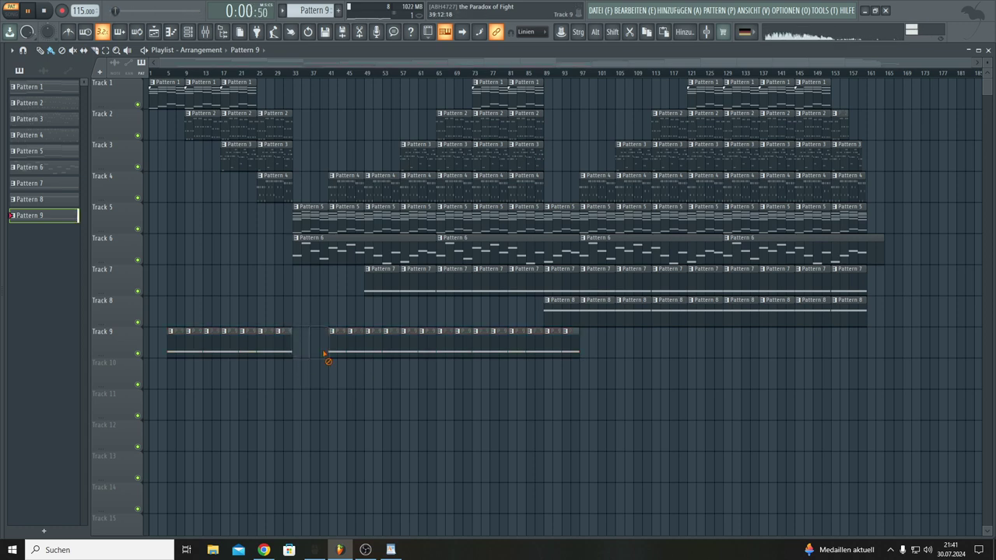
right_click(330, 352)
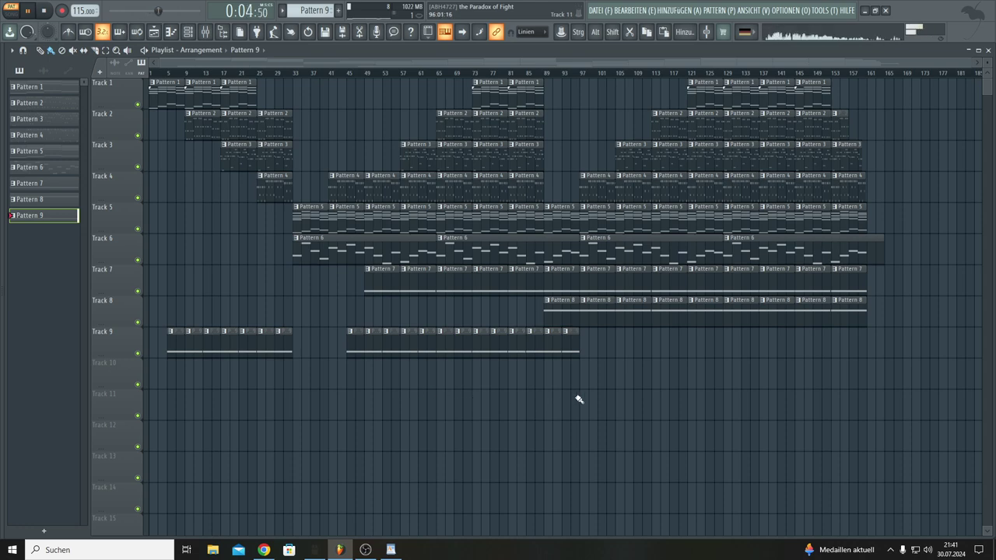
right_click(568, 350)
right_click(551, 357)
right_click(534, 354)
right_click(520, 354)
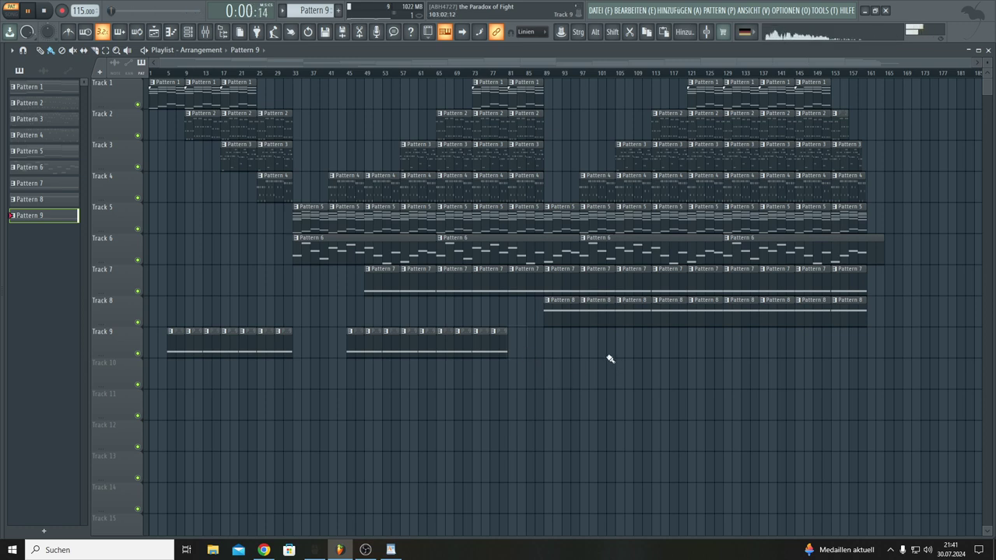
mouse_move(602, 349)
mouse_down()
mouse_move(814, 345)
mouse_move(840, 347)
mouse_move(837, 355)
mouse_up()
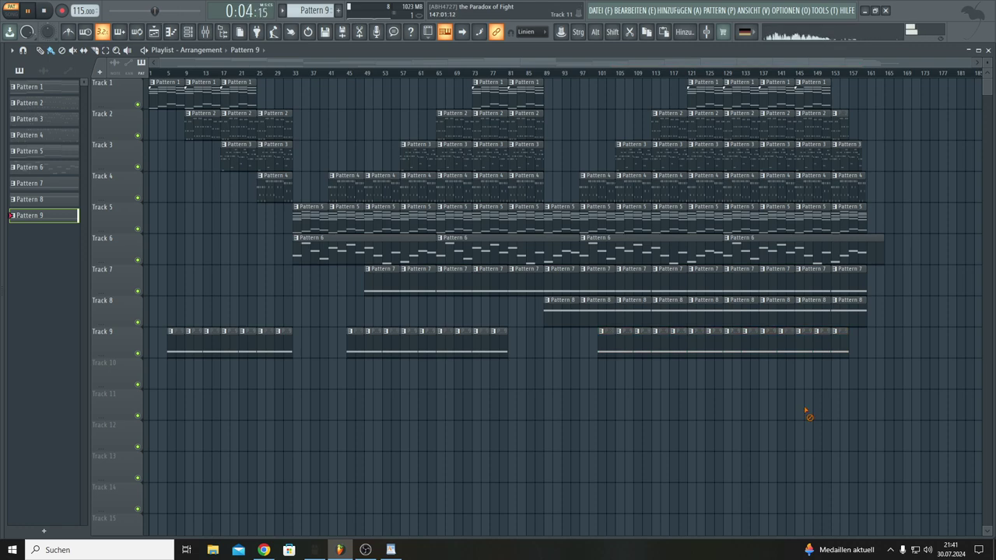
Save the project as "the Paradox of Fight" in its project folder, replacing the existing file.
click(599, 10)
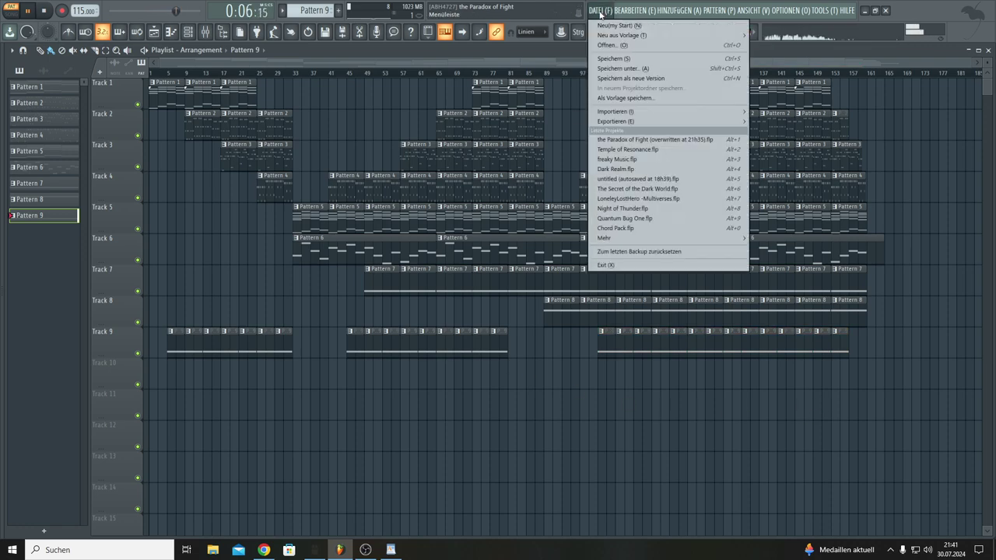
click(608, 59)
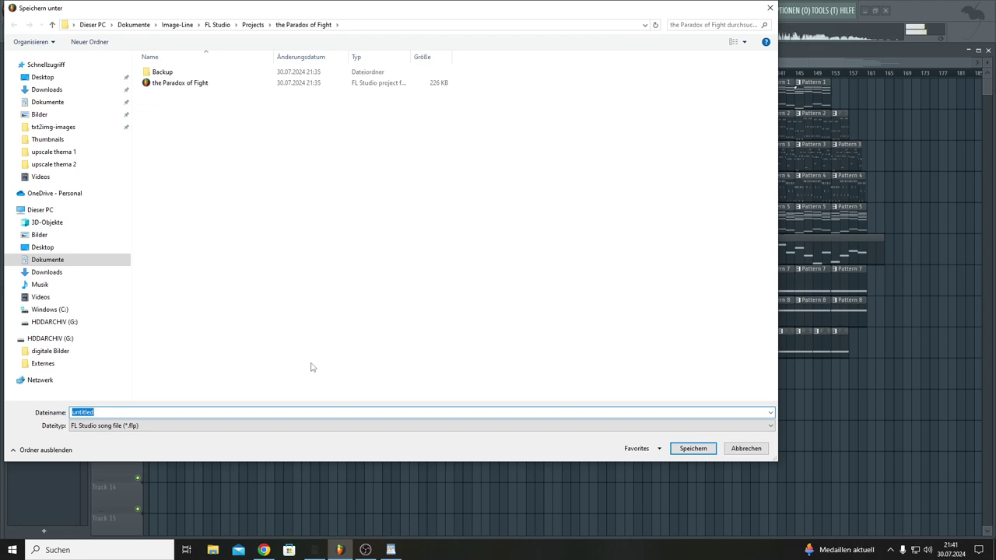
text(the Paradox of Fight)
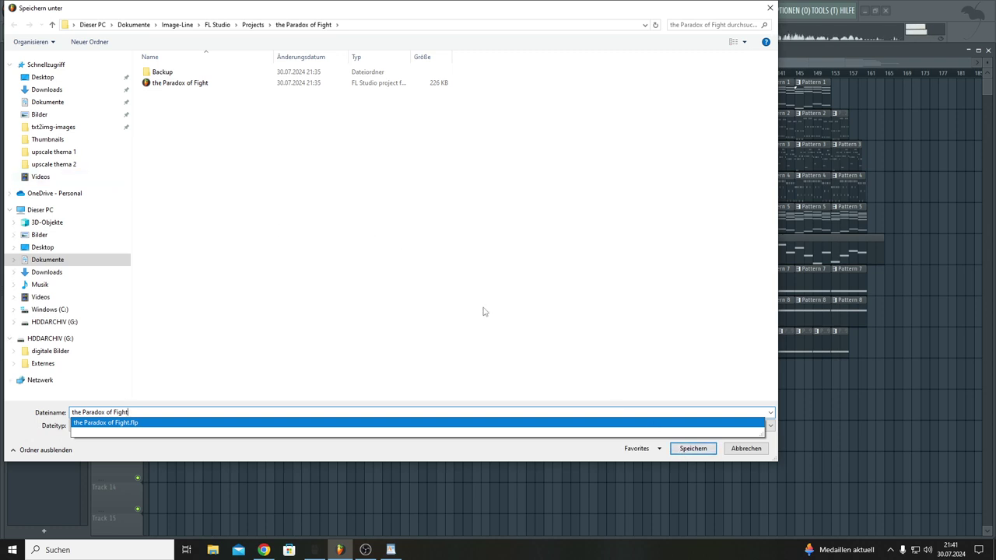
click(690, 455)
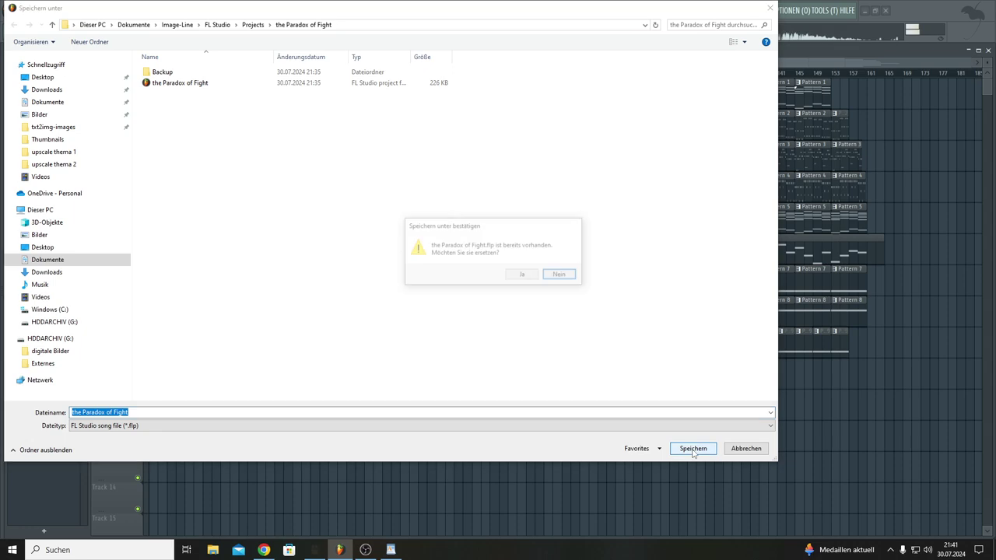
click(524, 275)
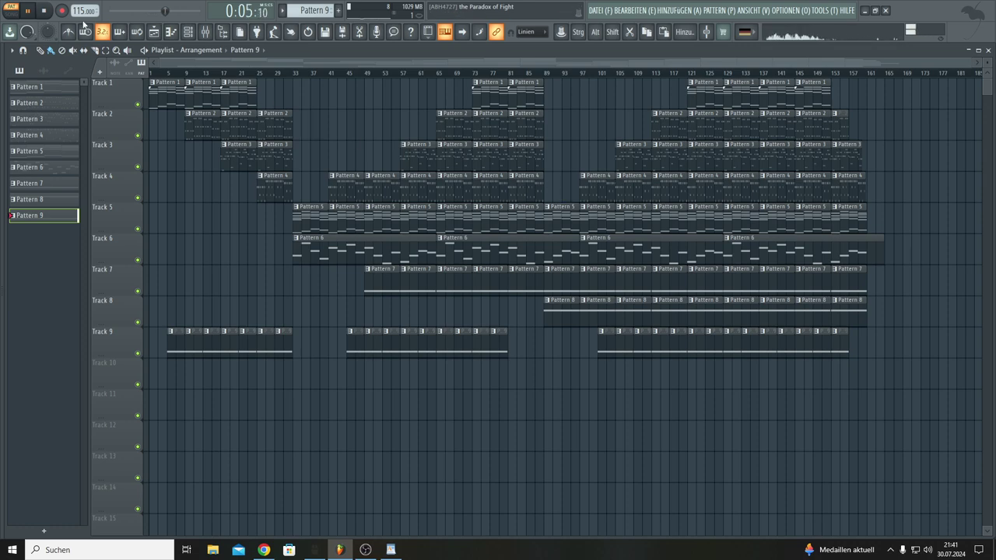
In song mode, delete the Pattern 4 clips at bars 65–89, the Pattern 3 clip at bar 73 and the Pattern 2 clip at bar 81.
key(l)
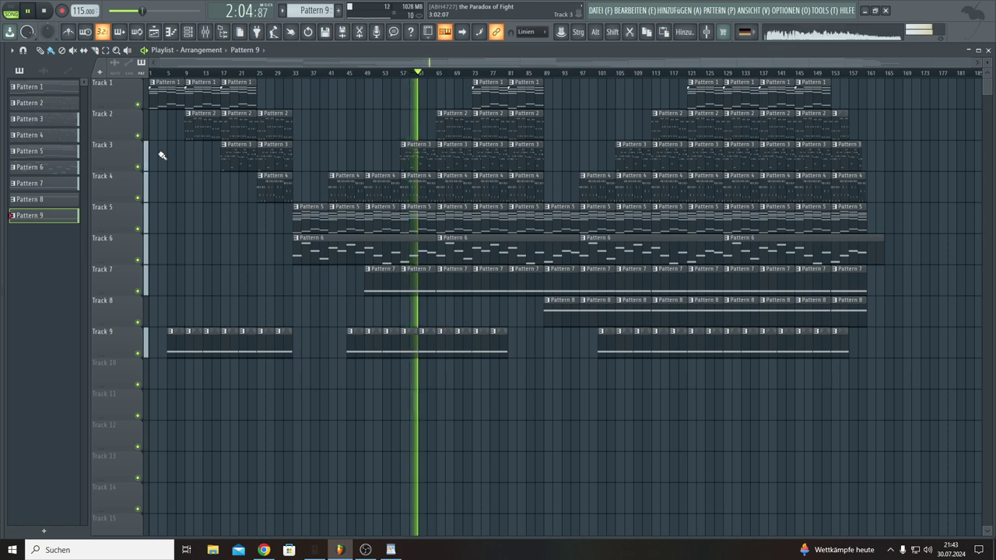
right_click(464, 201)
right_click(475, 193)
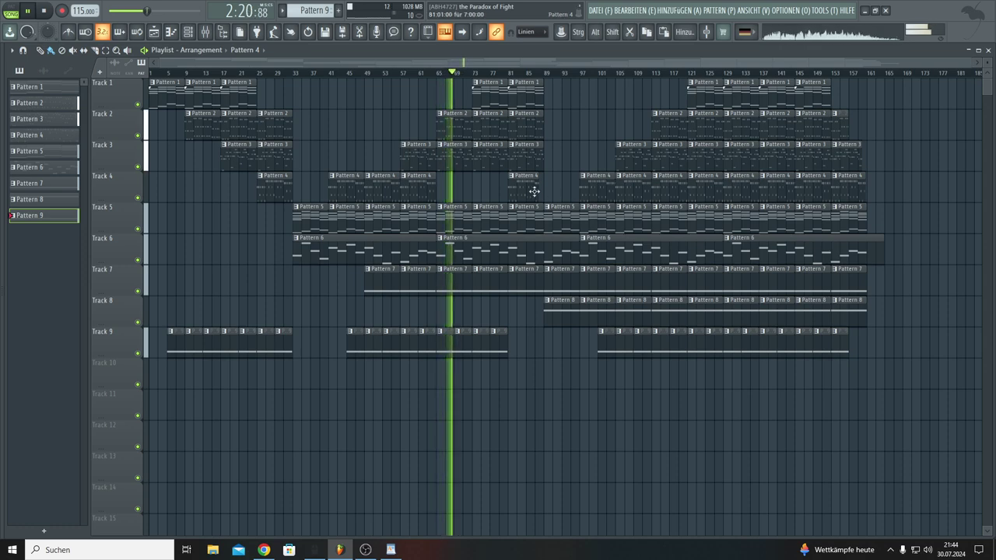
right_click(489, 167)
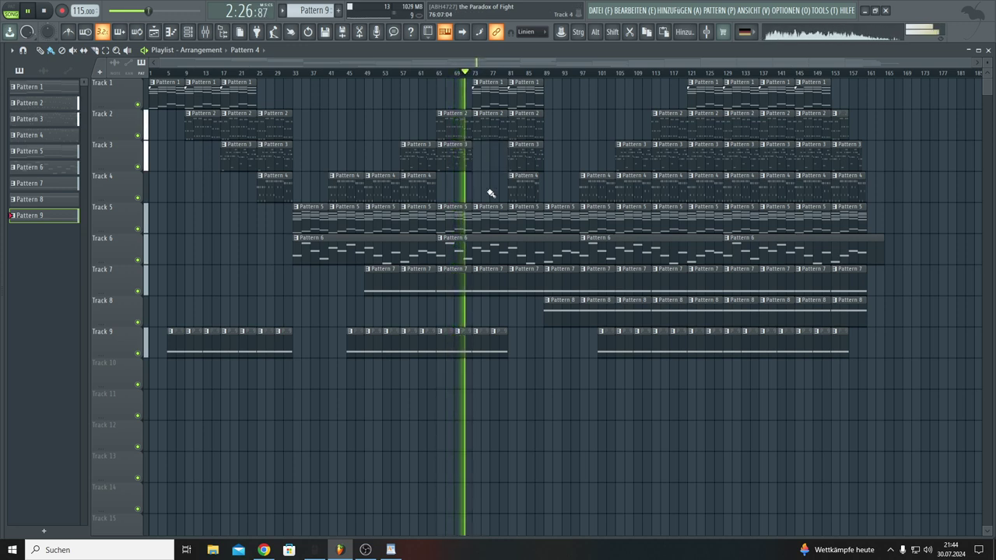
right_click(524, 129)
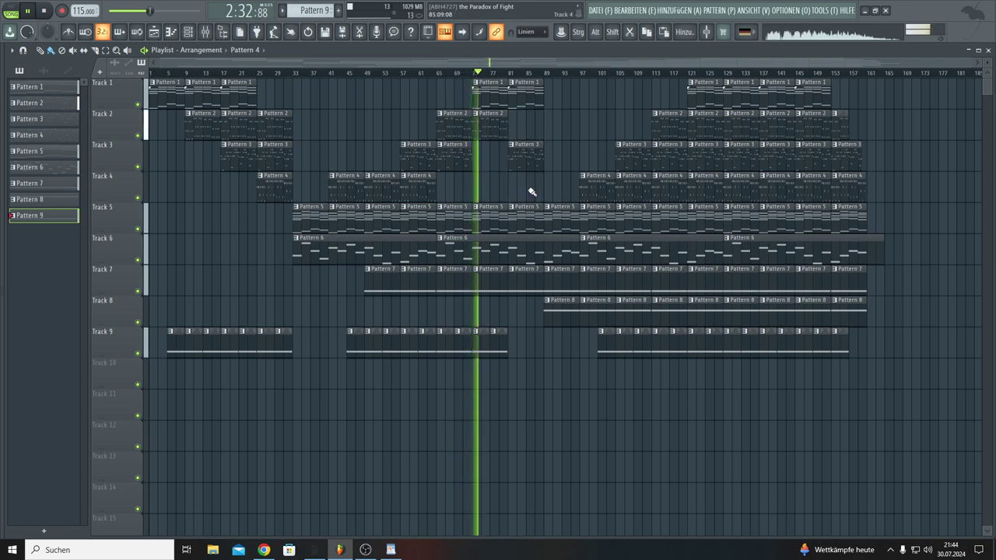
Shorten the bar 81 clips: end Pattern 1 at bar 88 and Patterns 5 and 3 about a quarter bar before bar 89.
scroll(545, 72, up, 5)
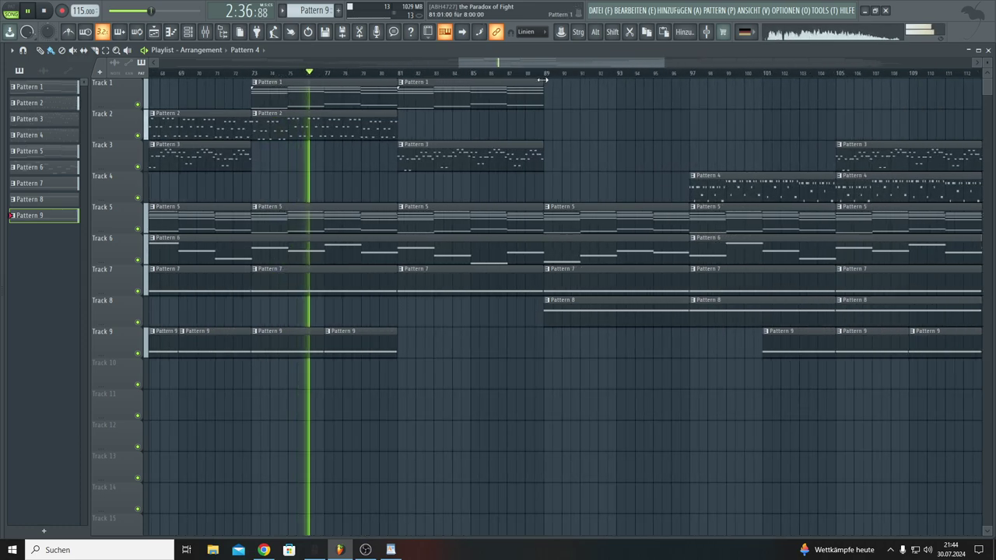
drag(543, 82, 527, 82)
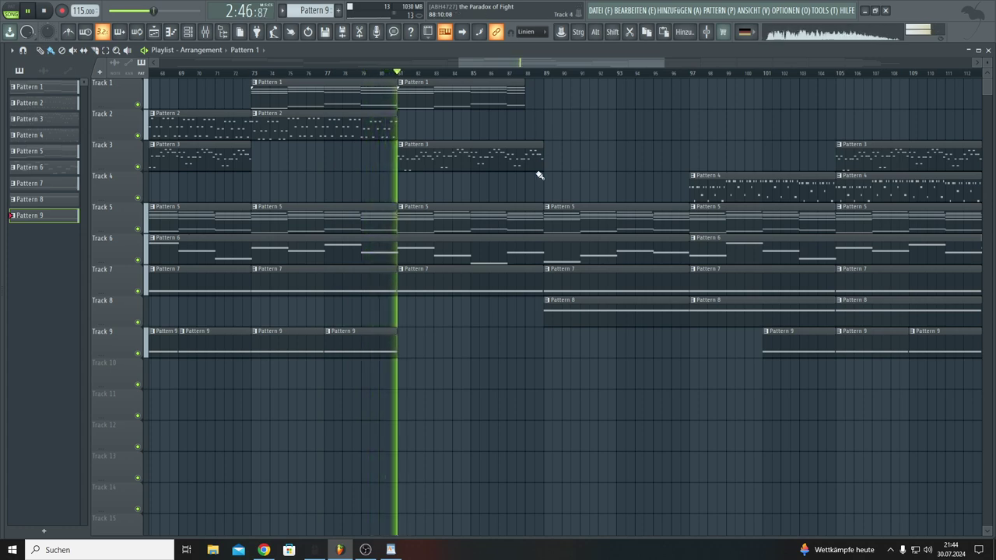
scroll(544, 81, up, 3)
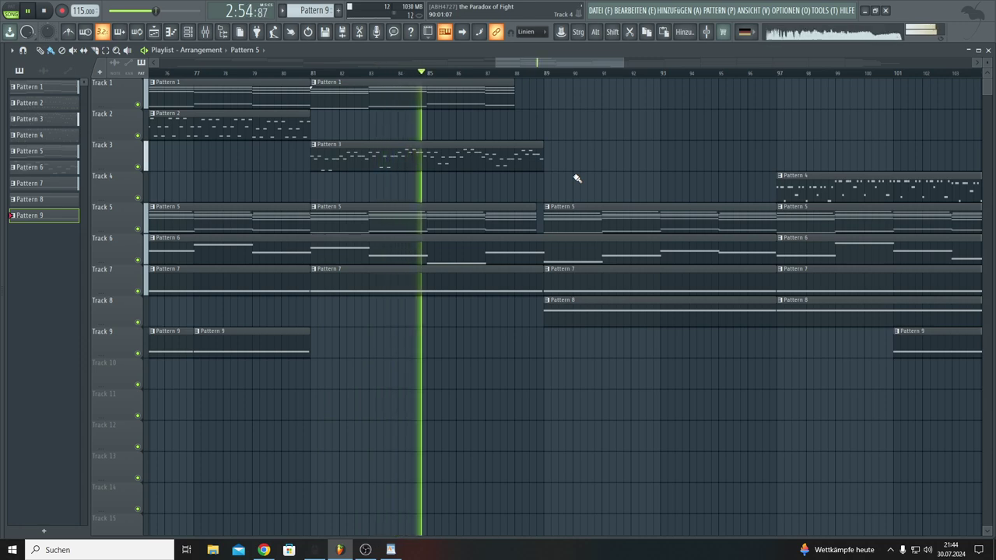
drag(543, 144, 537, 144)
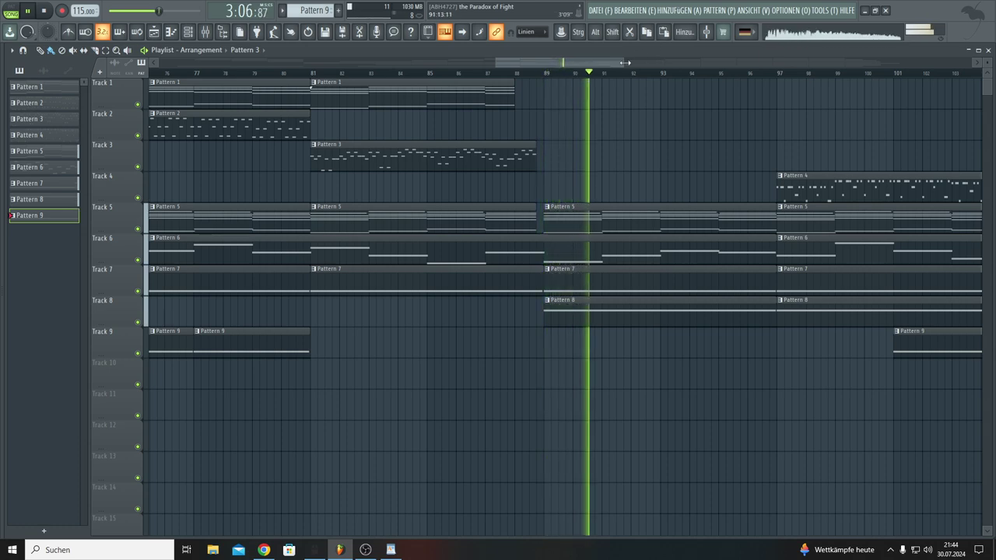
Delete the Pattern 6 clip on Track 6 that starts at bar 97.
drag(625, 64, 722, 77)
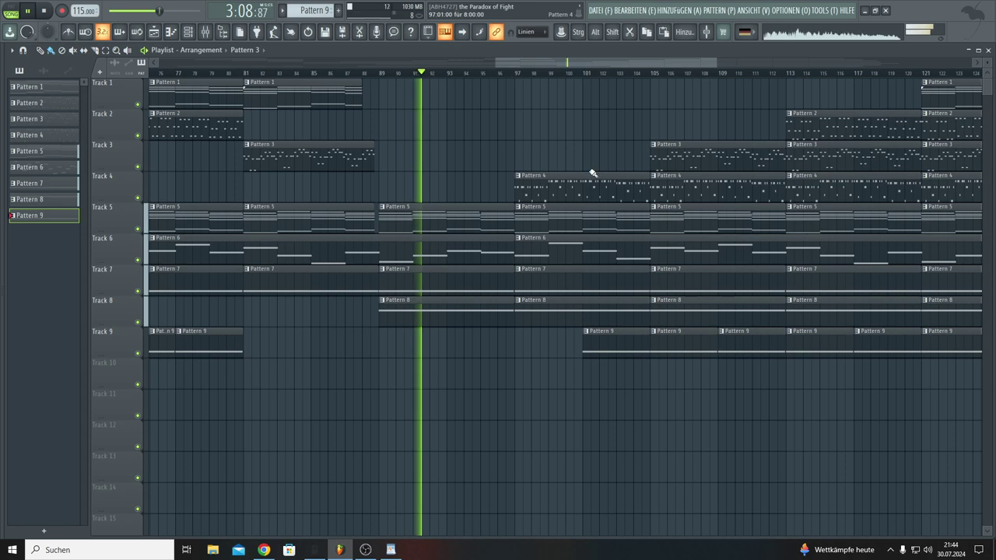
right_click(538, 253)
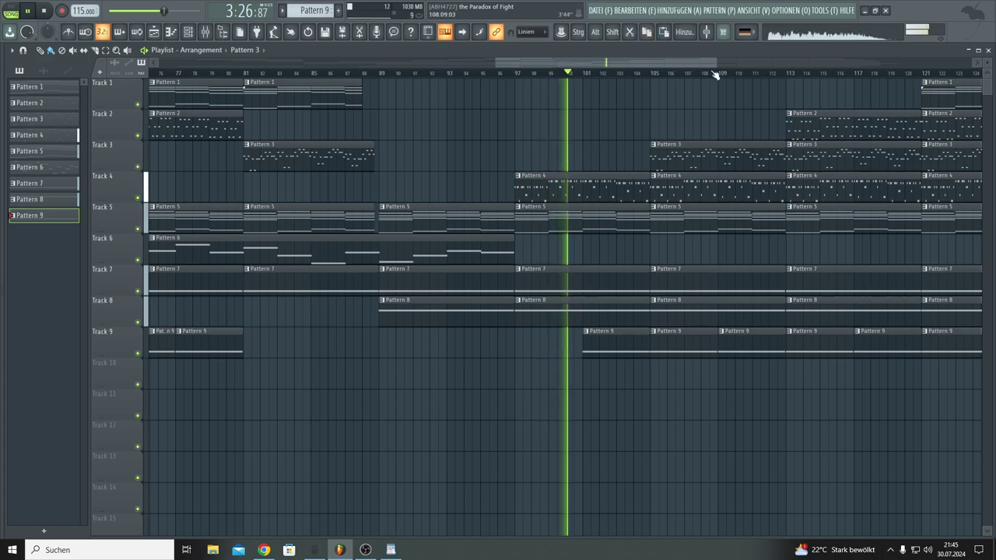
drag(716, 62, 945, 62)
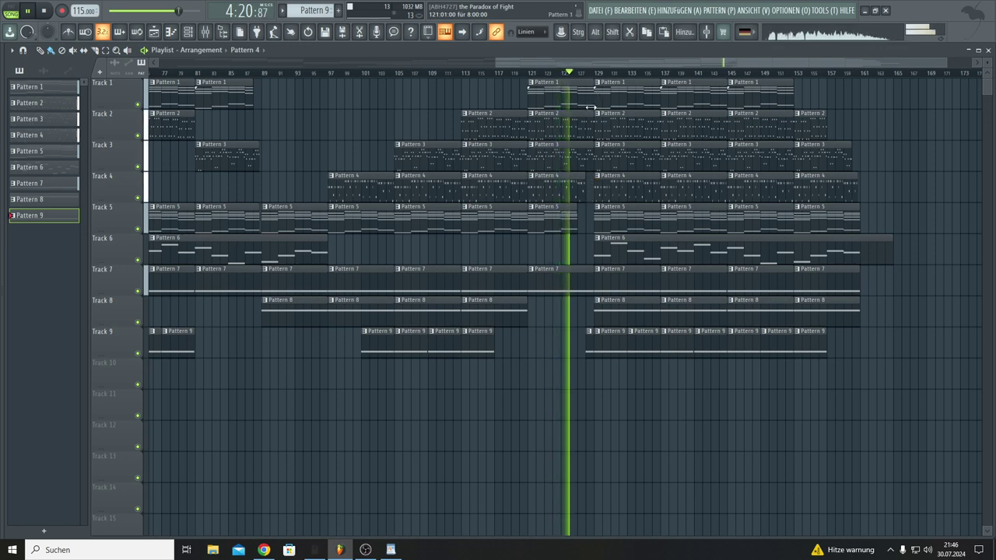
Check the whole arrangement from bar 1 past bar 160 during playback and save the project.
scroll(605, 75, up, 3)
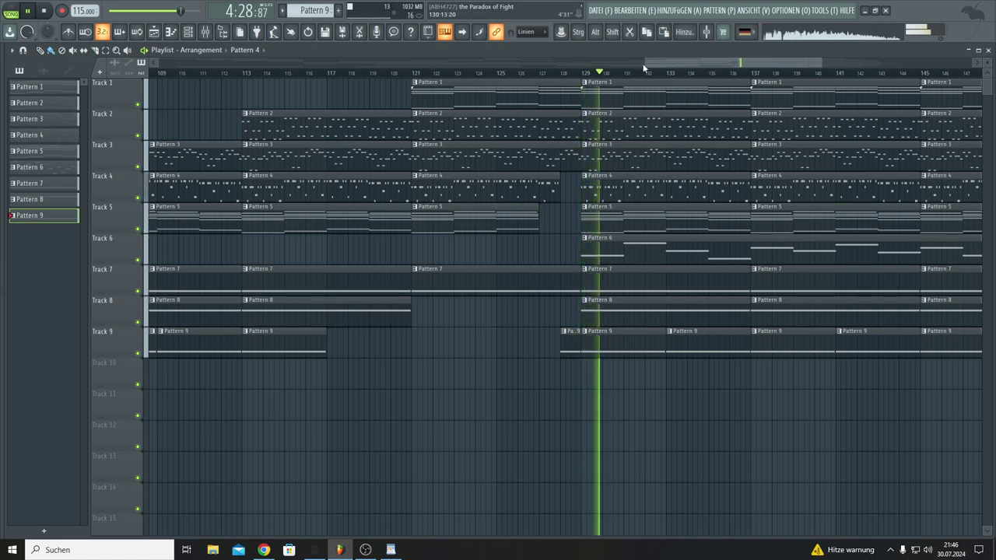
drag(646, 63, 80, 144)
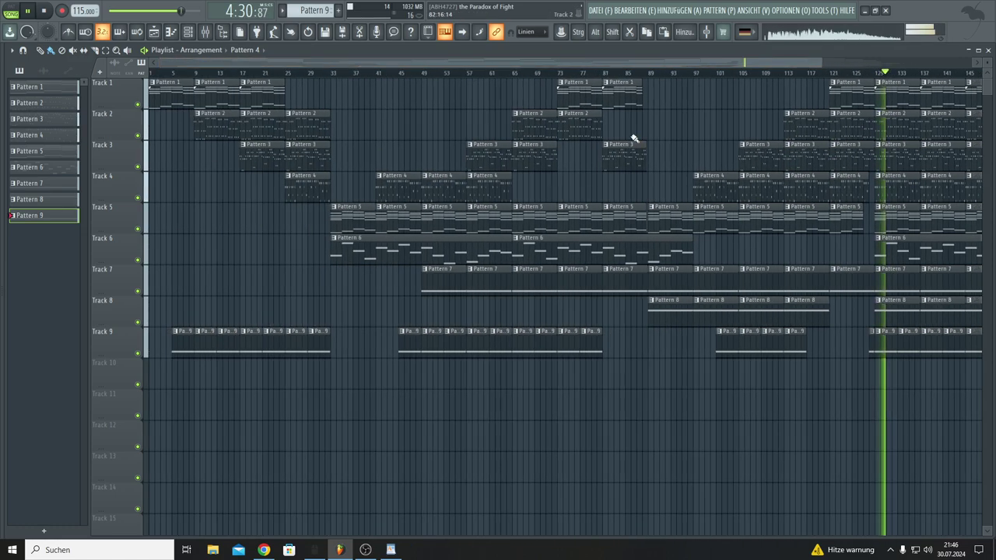
drag(821, 64, 934, 94)
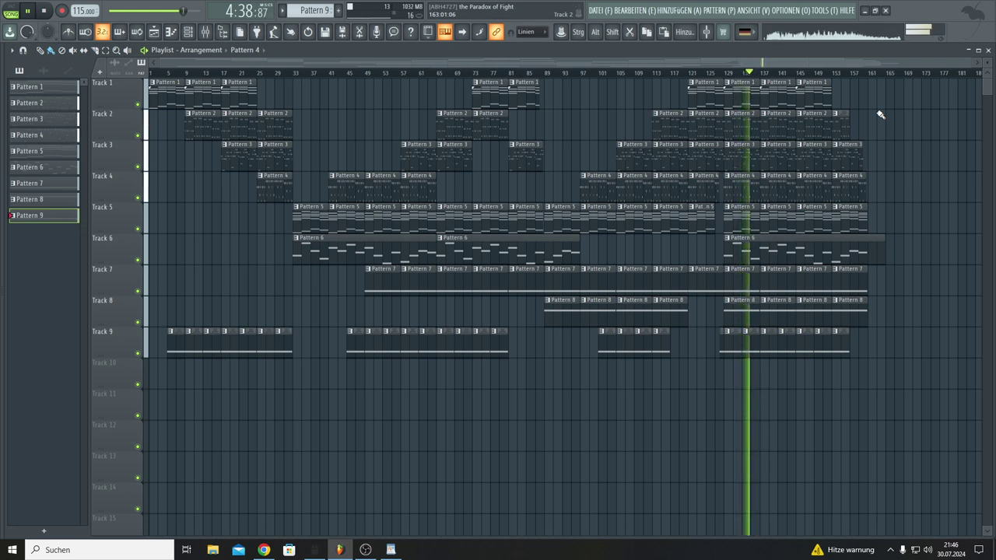
click(606, 11)
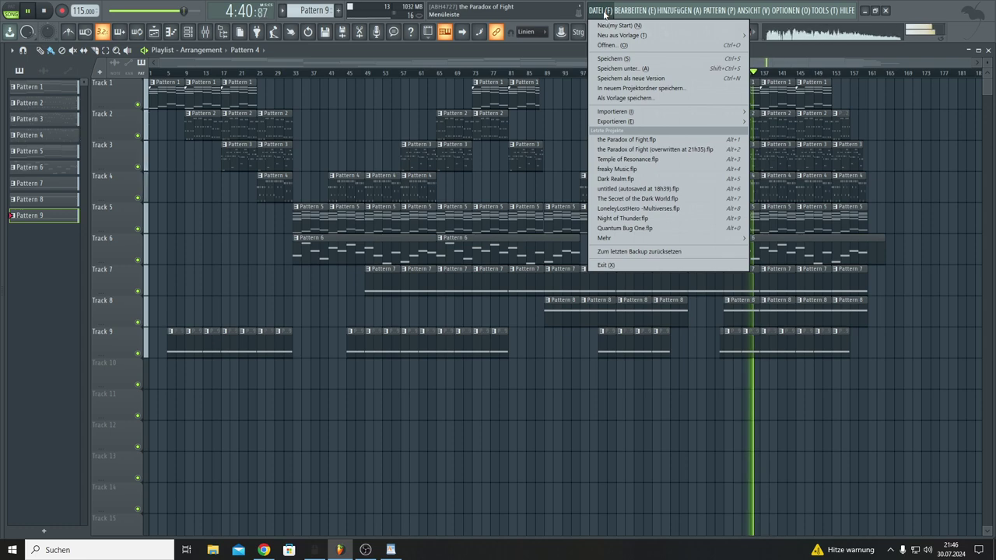
click(614, 59)
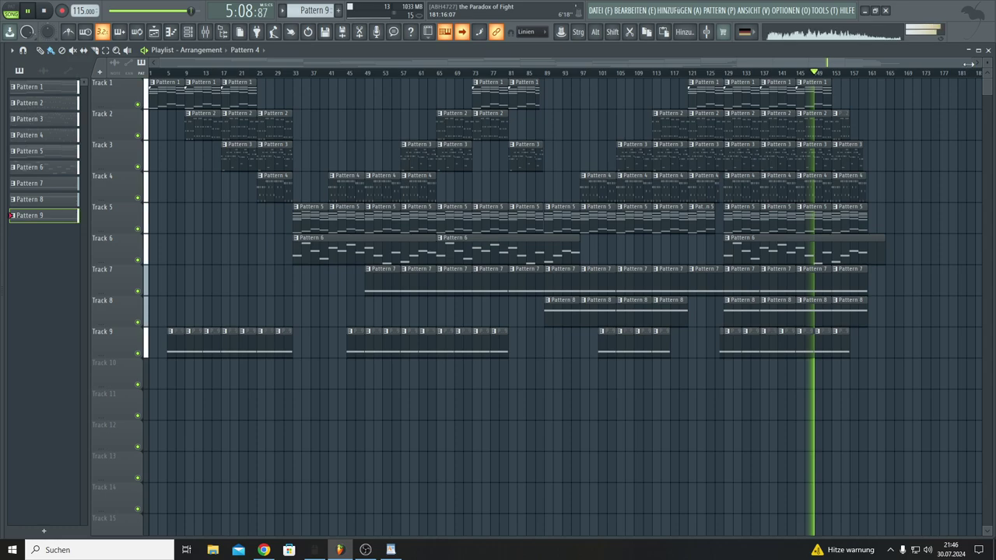
Follow the song's playback through the arrangement, check the full clip layout, and stop playback.
scroll(217, 84, up, 6)
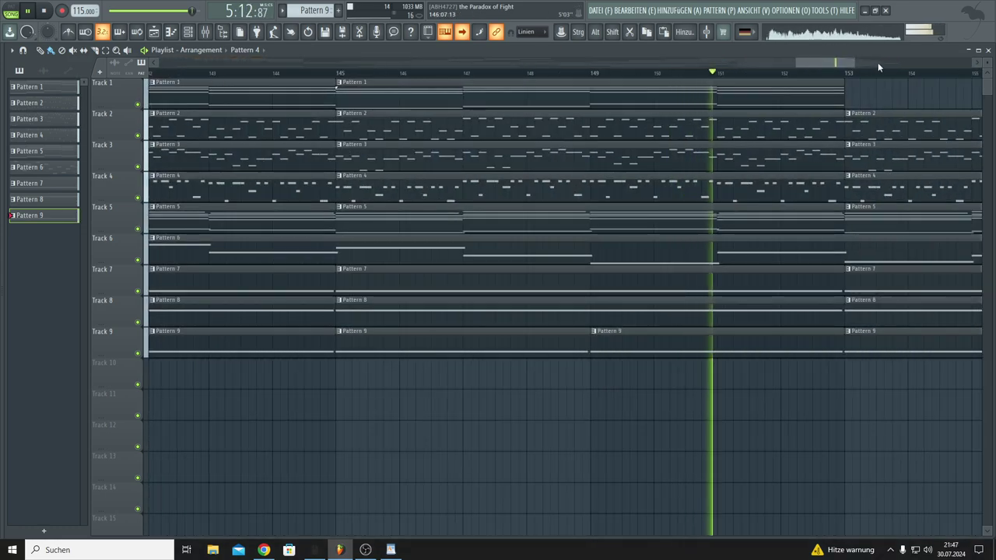
mouse_move(858, 61)
mouse_down()
mouse_move(834, 63)
mouse_move(845, 63)
mouse_up()
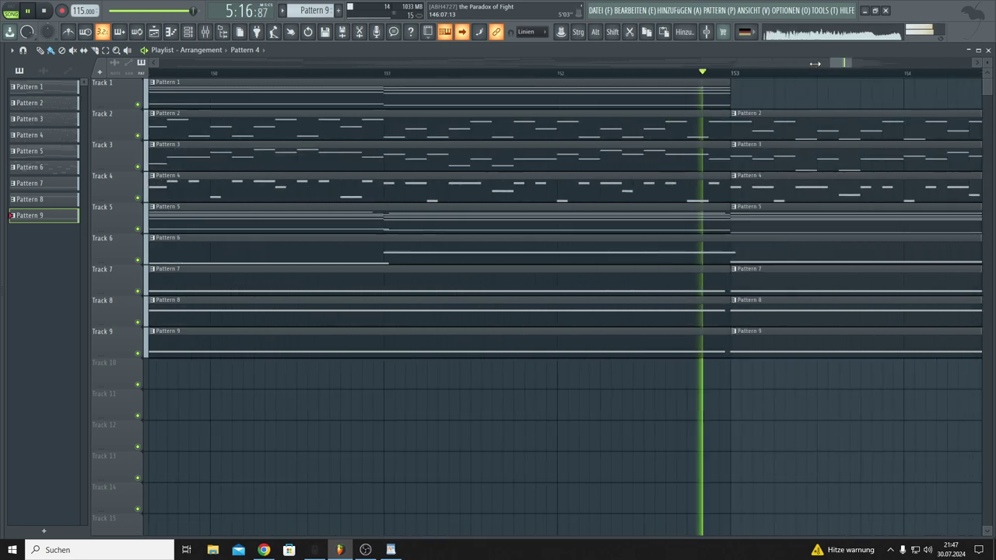
scroll(559, 308, up, 3)
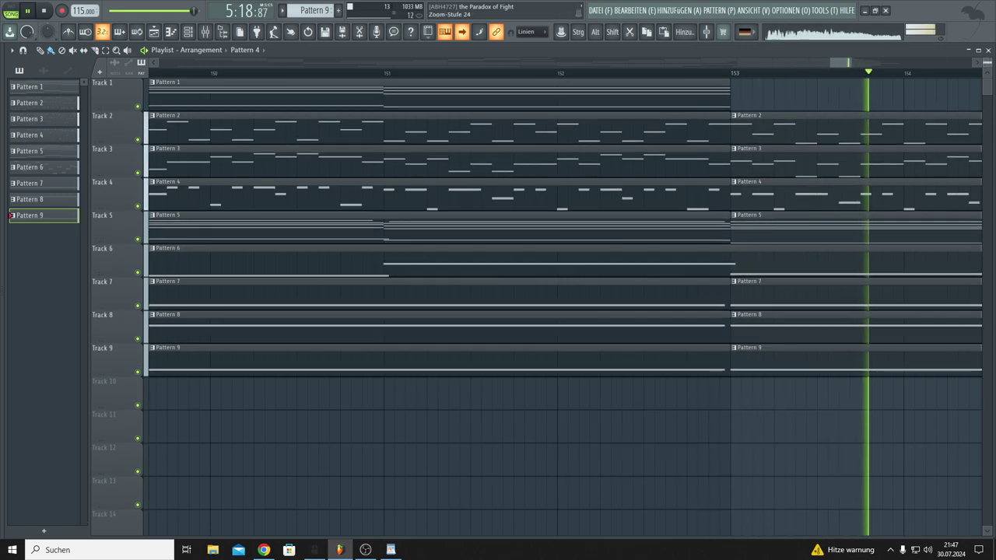
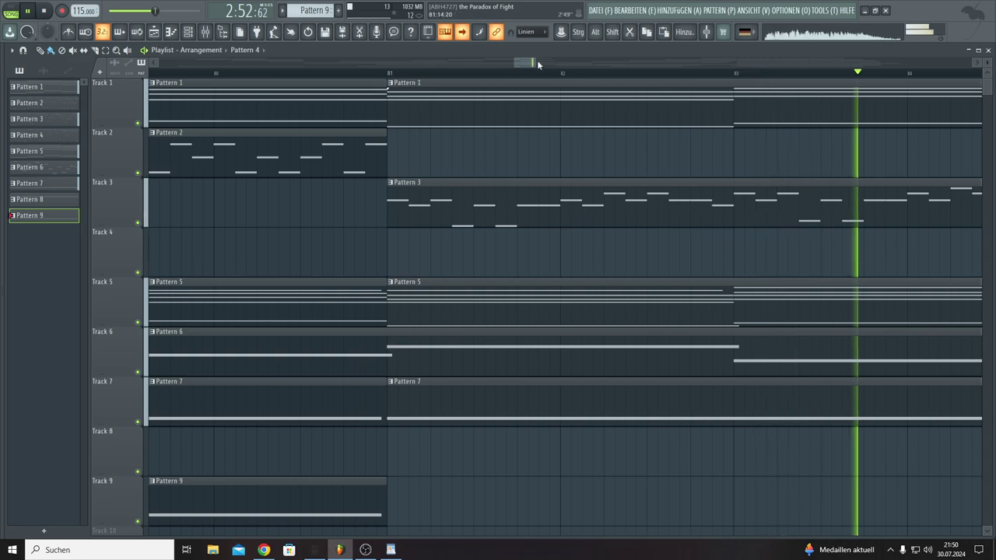
drag(536, 62, 374, 151)
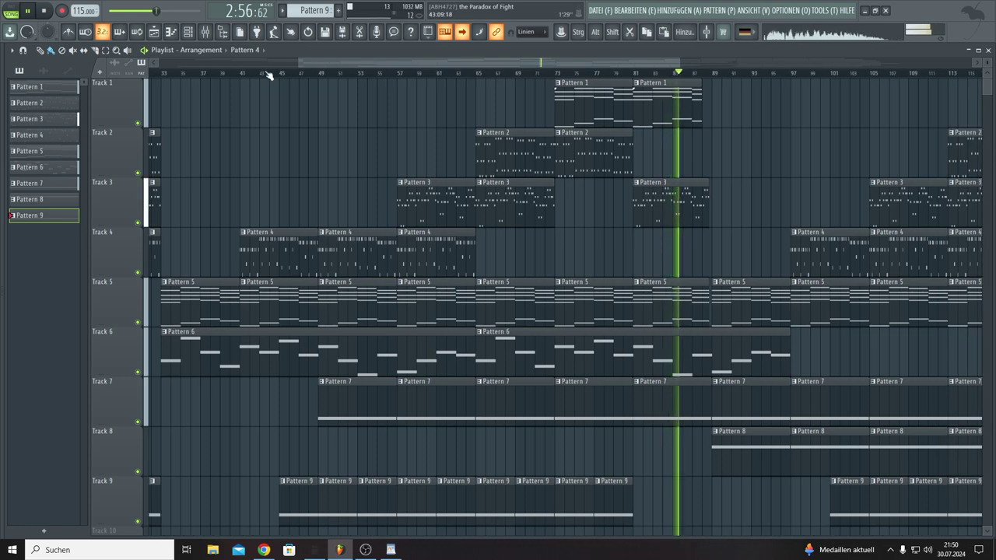
drag(298, 62, 149, 64)
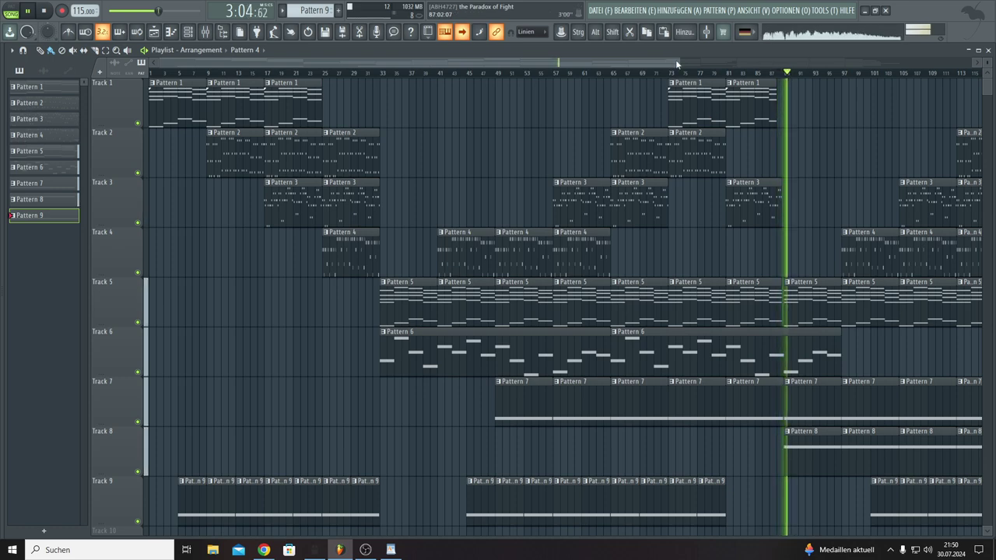
drag(676, 59, 942, 64)
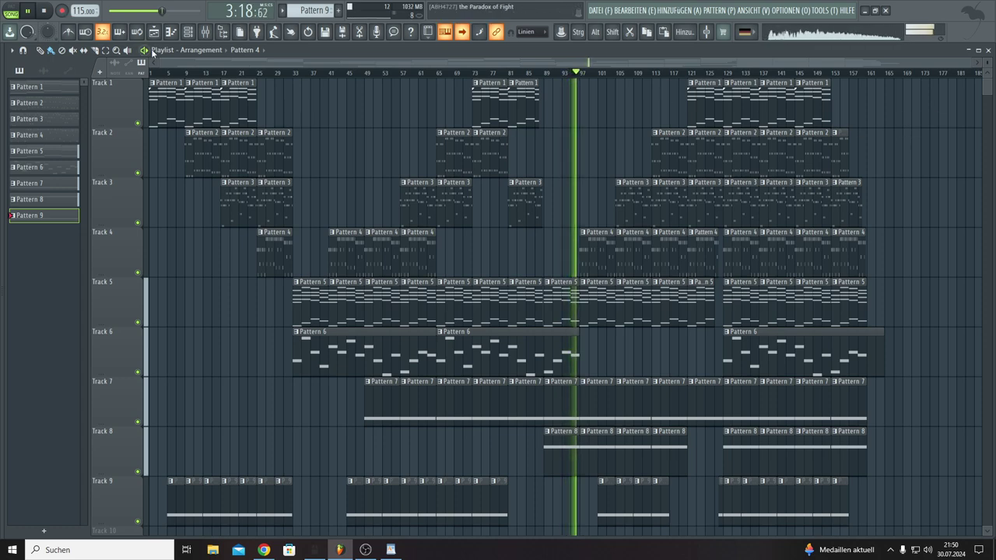
click(46, 12)
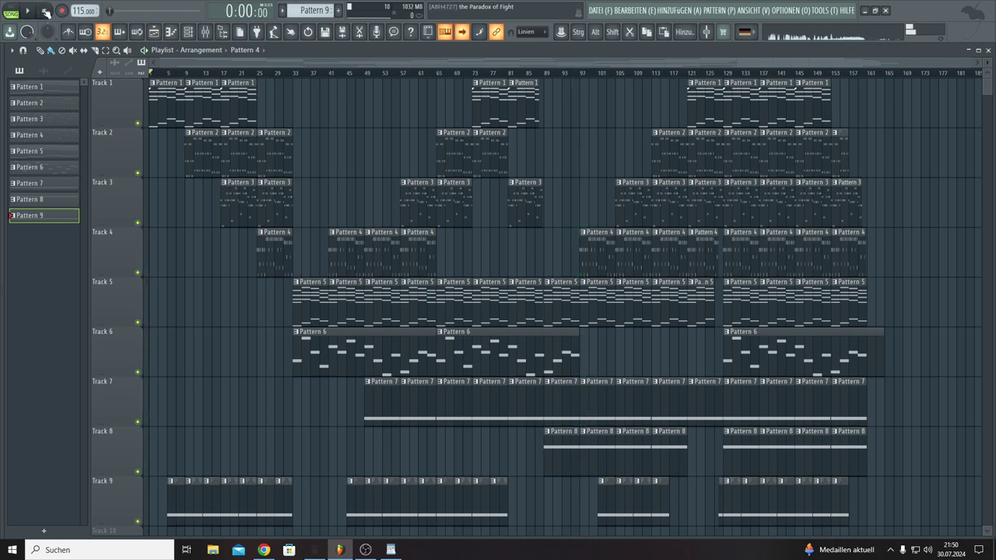
Save the project and export the song to the Desktop as the wave file "the Paradox of Fight".
click(604, 12)
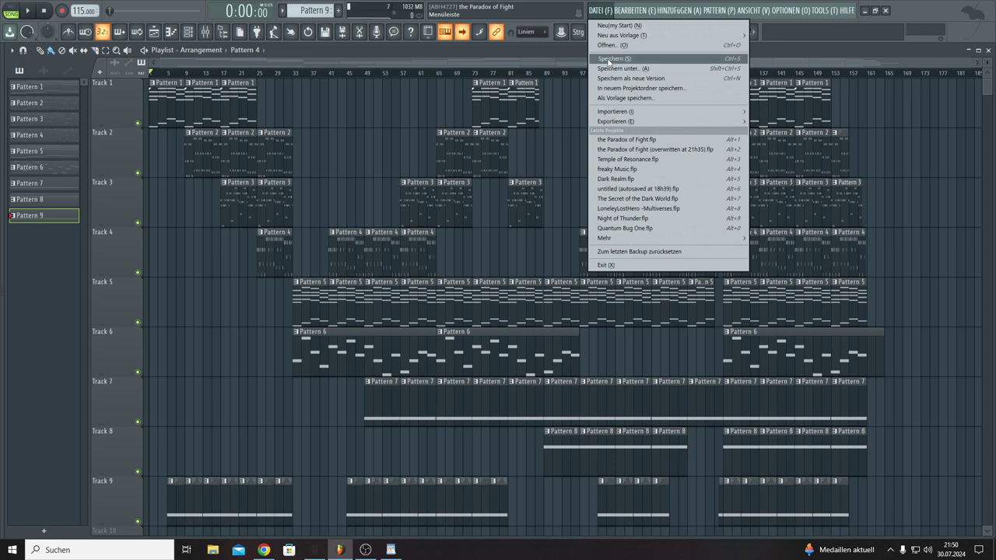
click(609, 60)
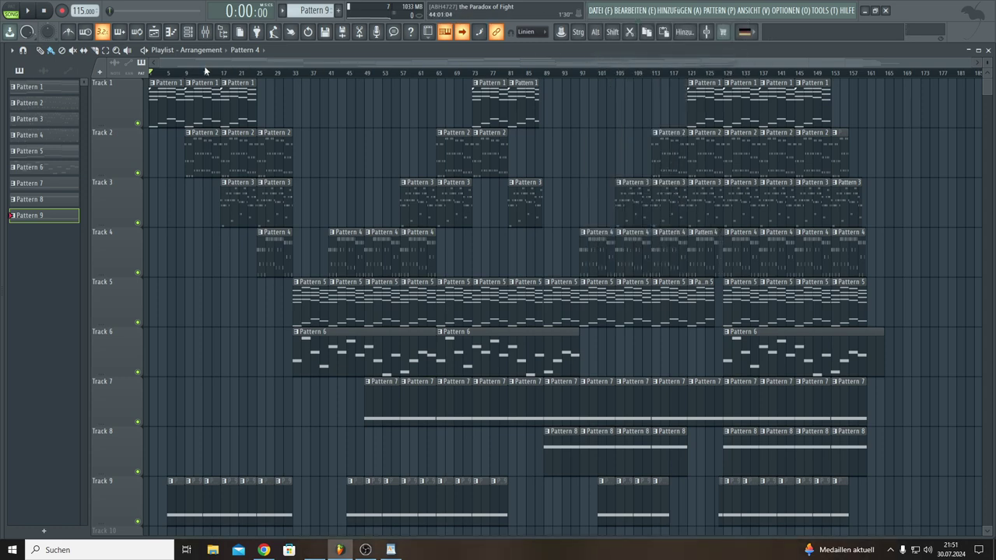
click(346, 33)
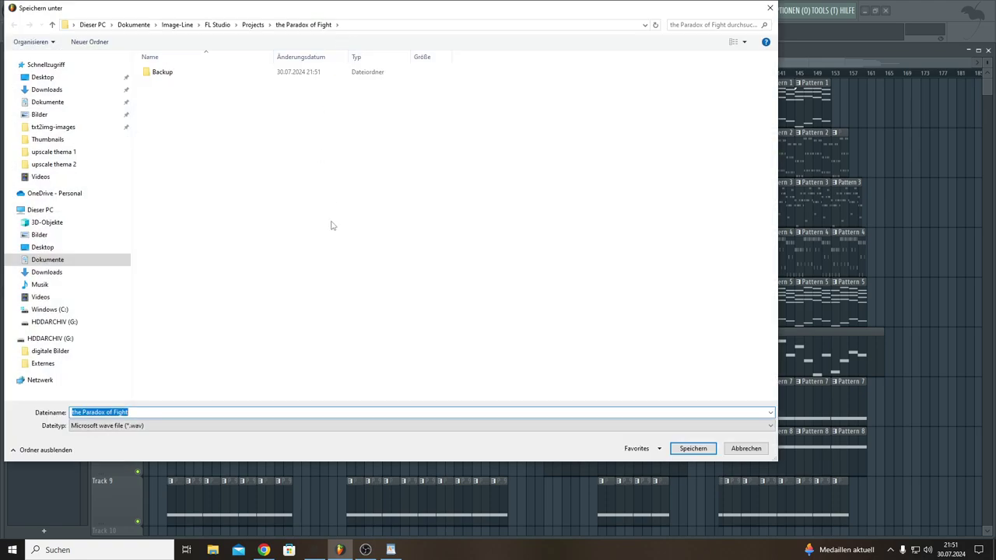
click(42, 90)
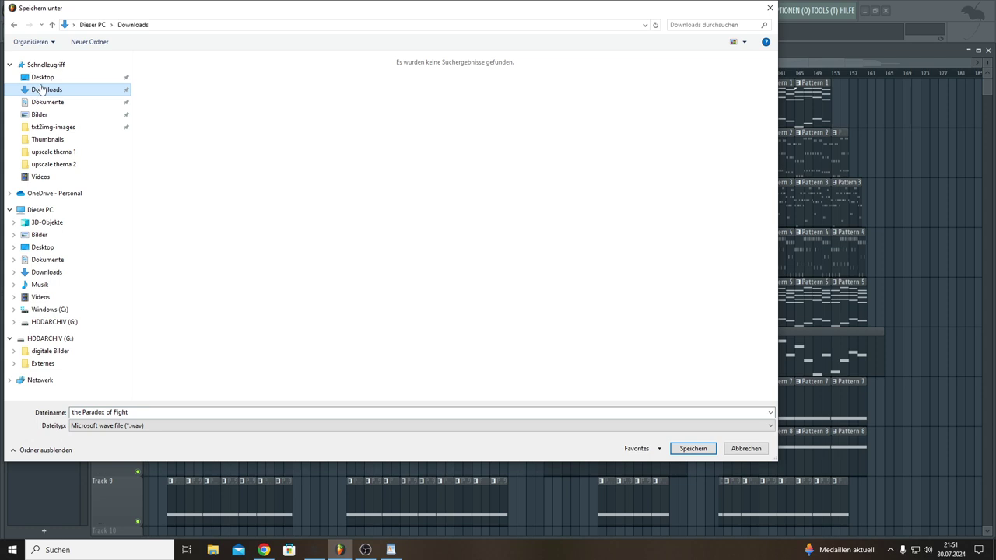
click(43, 78)
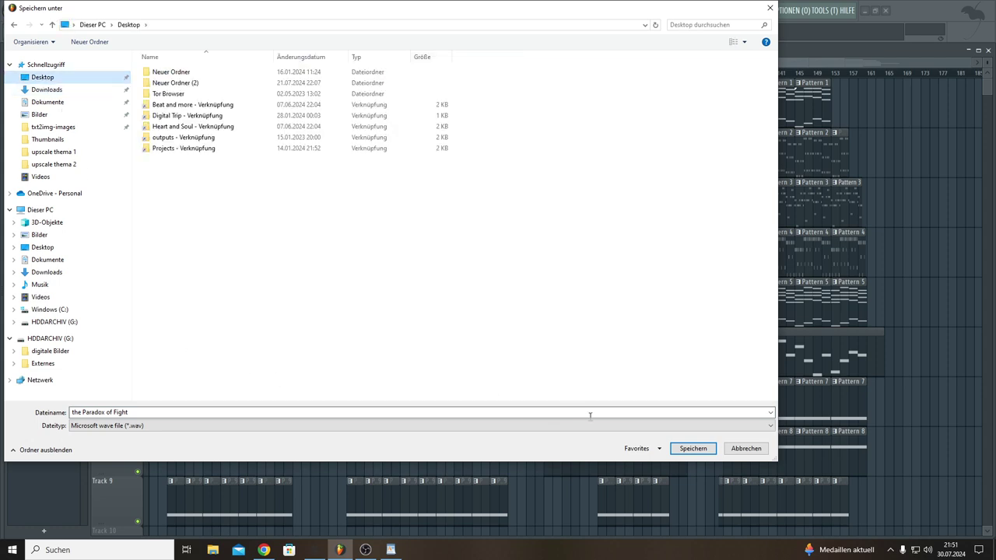
click(693, 449)
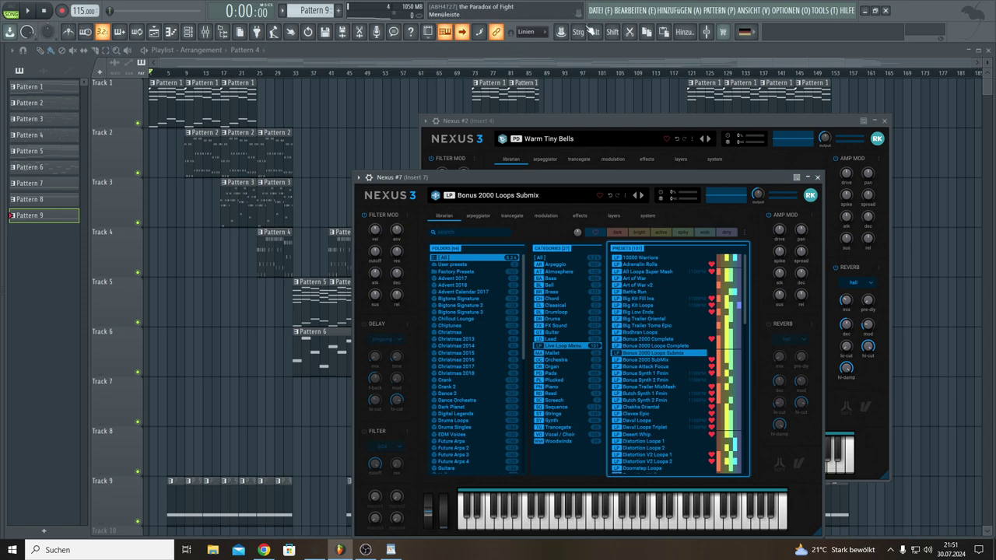
Check the project information, dismiss it, and exit the music program to the Windows desktop.
click(394, 32)
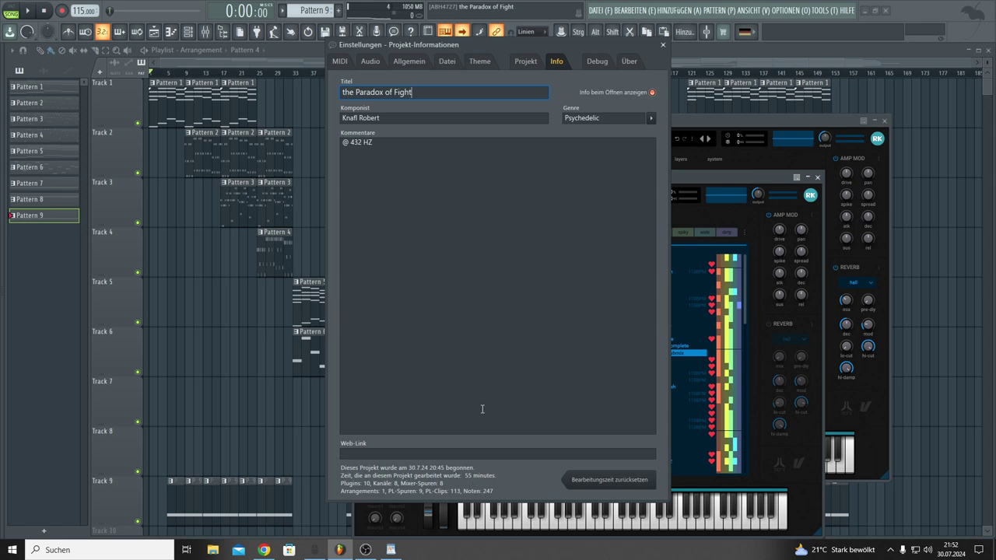
click(663, 46)
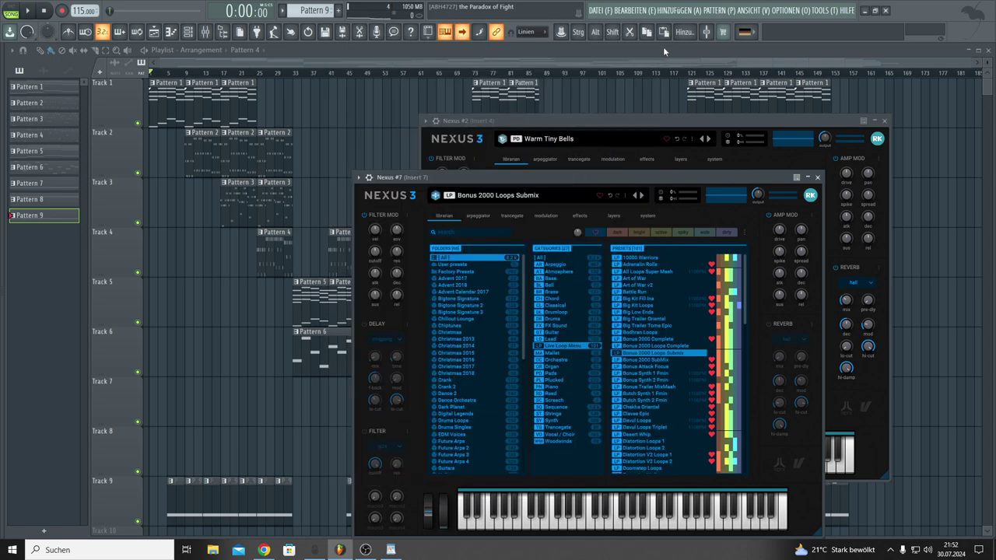
click(890, 12)
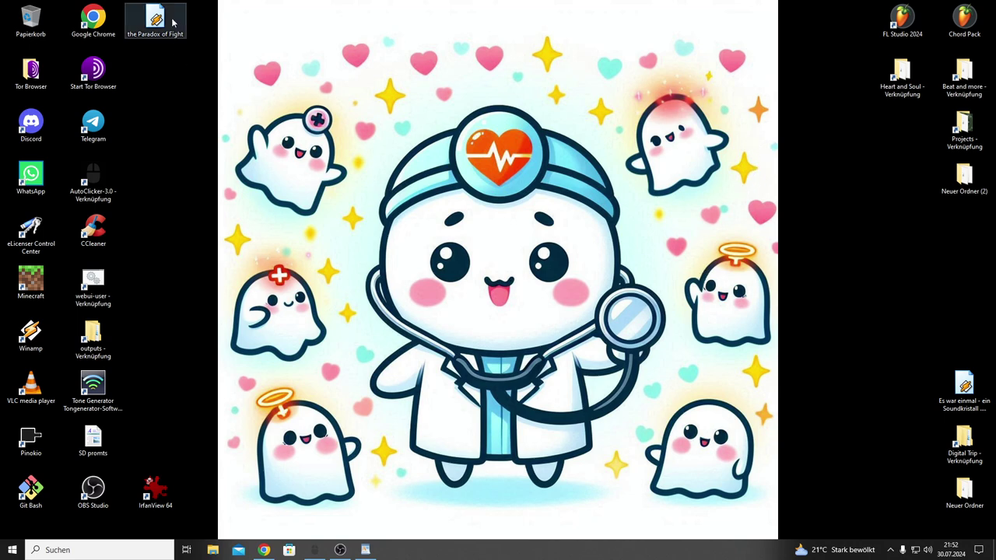
Move the exported "the Paradox of Fight" file away from the shortcuts to the upper middle of the desktop.
drag(168, 22, 375, 145)
drag(549, 97, 467, 72)
click(631, 150)
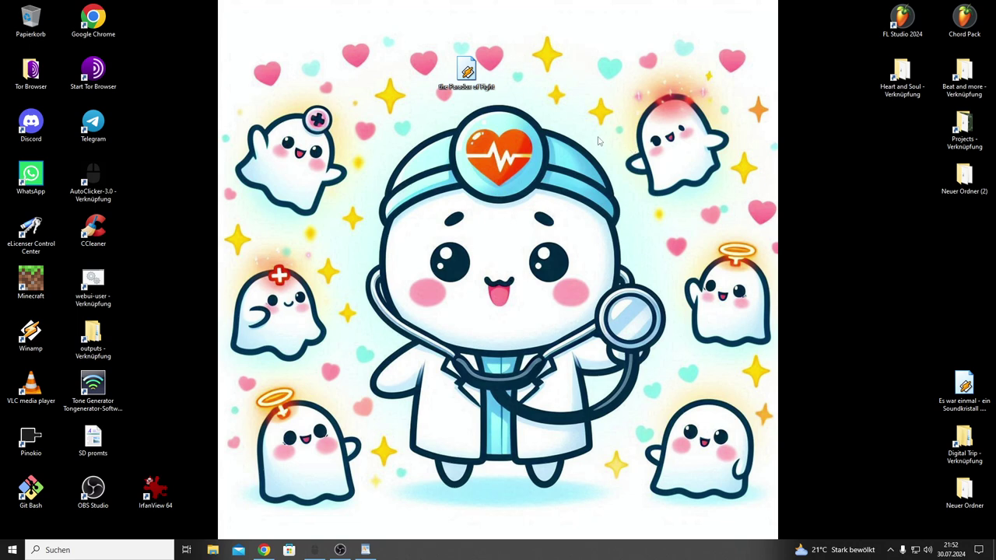
Advance the desktop background to the next picture until the mountain sunset wallpaper is shown.
right_click(600, 137)
click(625, 171)
right_click(625, 170)
click(681, 291)
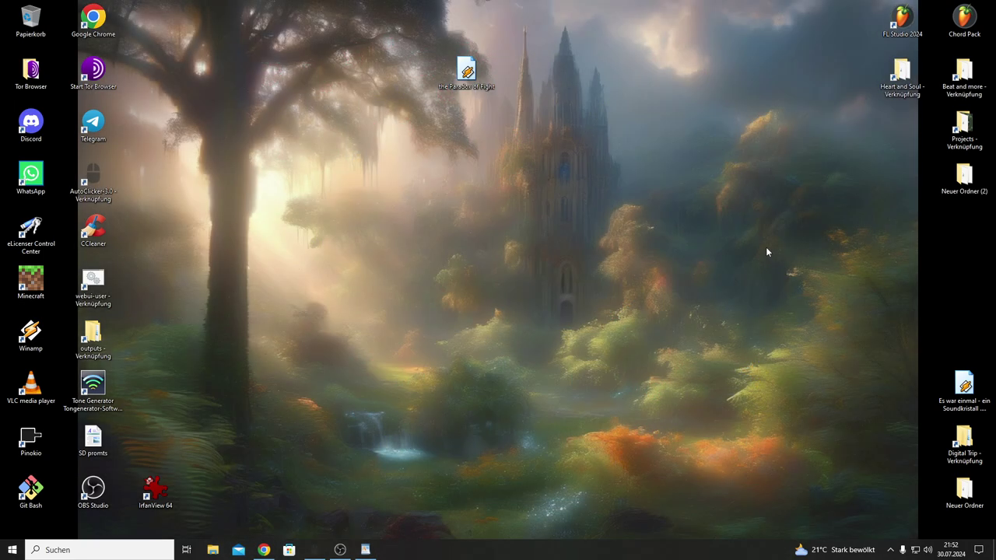
right_click(766, 246)
click(857, 369)
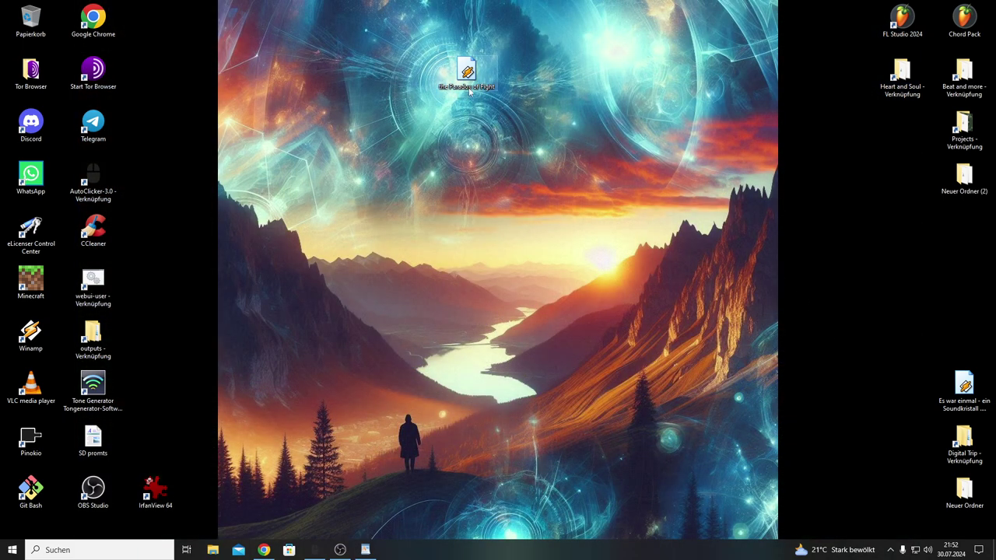
Move the "the Paradox of Fight" file nearer the left-hand desktop shortcuts and open it for playback in Winamp.
drag(467, 77, 475, 153)
mouse_move(471, 192)
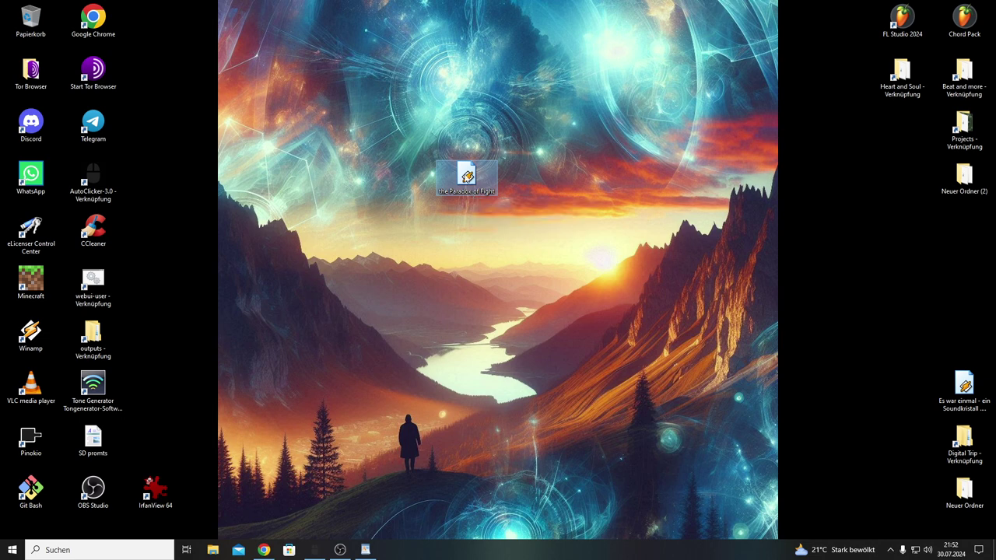
drag(467, 187, 281, 187)
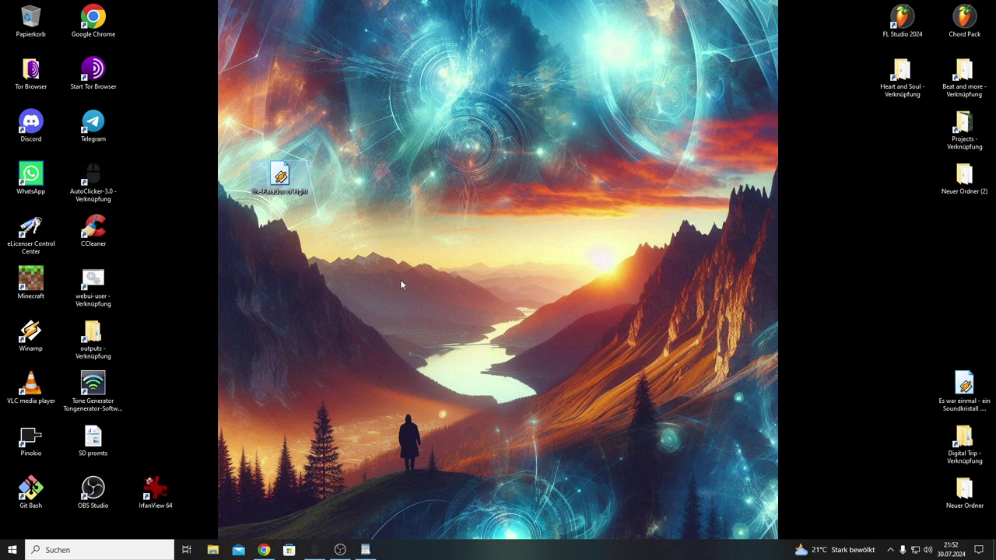
key(Return)
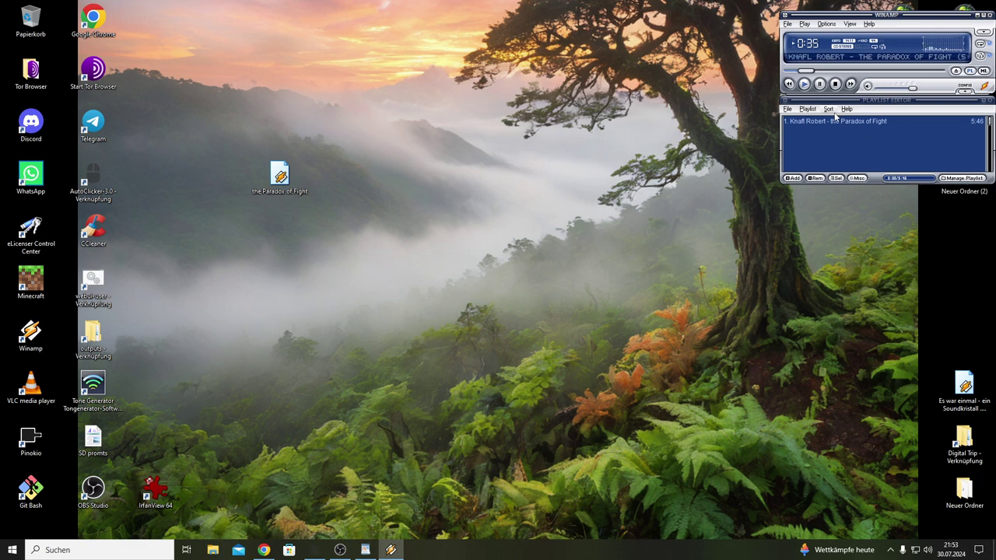
Stop the track in Winamp, and bring up OBS to check the running recording before minimizing it.
click(835, 84)
click(340, 550)
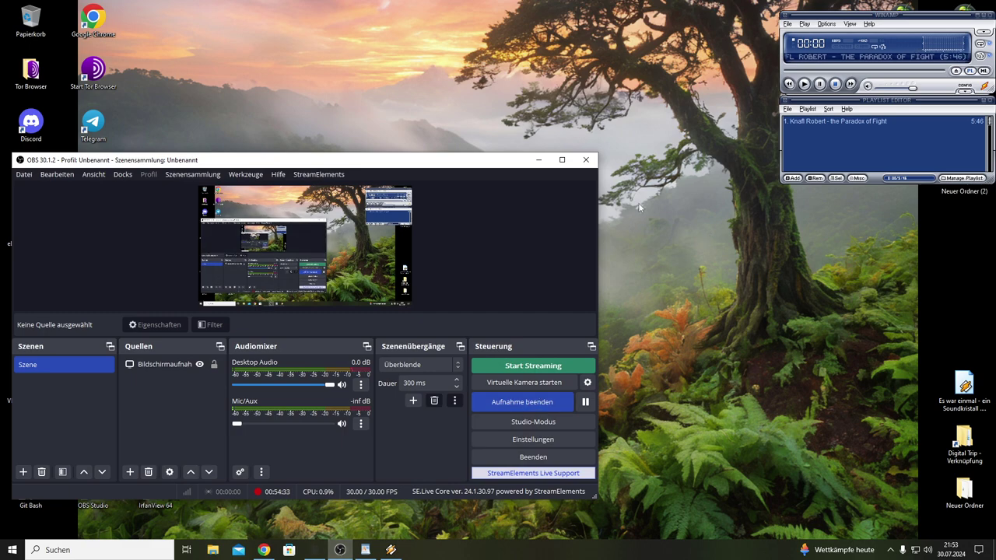
click(538, 160)
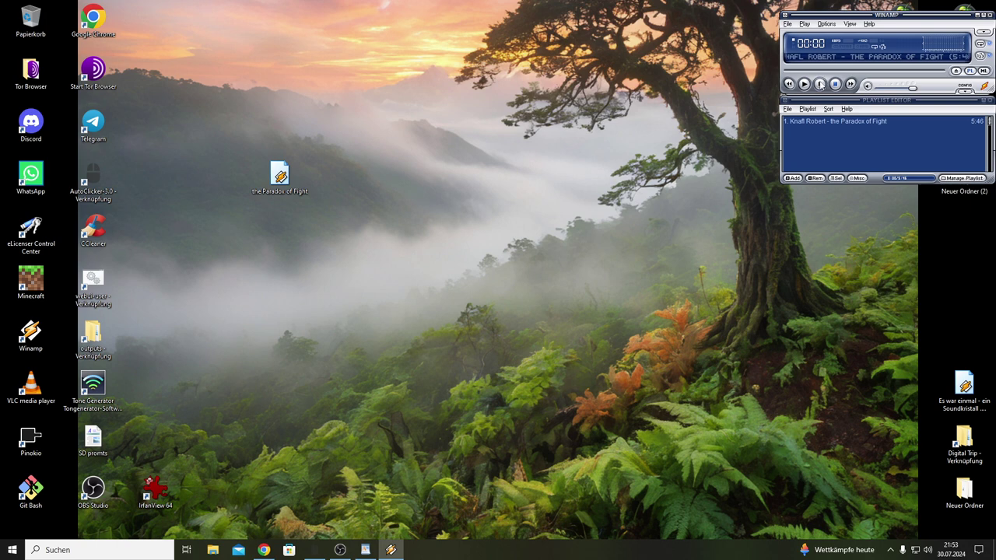
Start playing the Paradox of Fight in Winamp and advance the desktop background to the next picture.
click(804, 84)
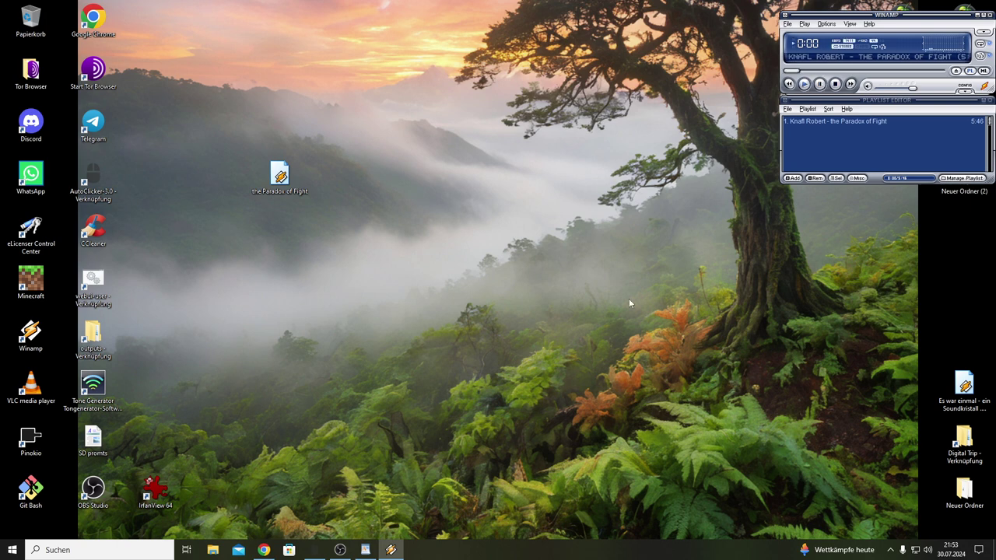
right_click(693, 431)
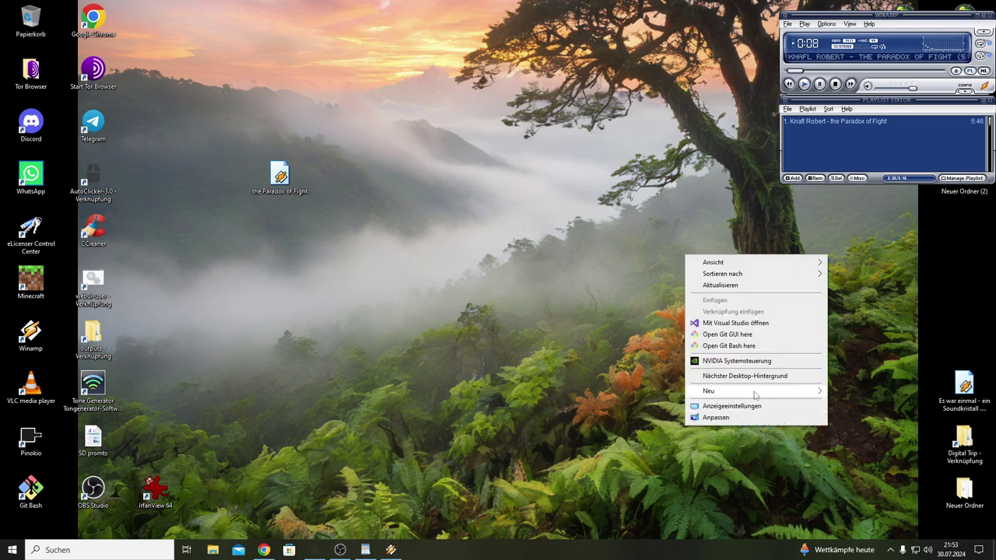
click(759, 377)
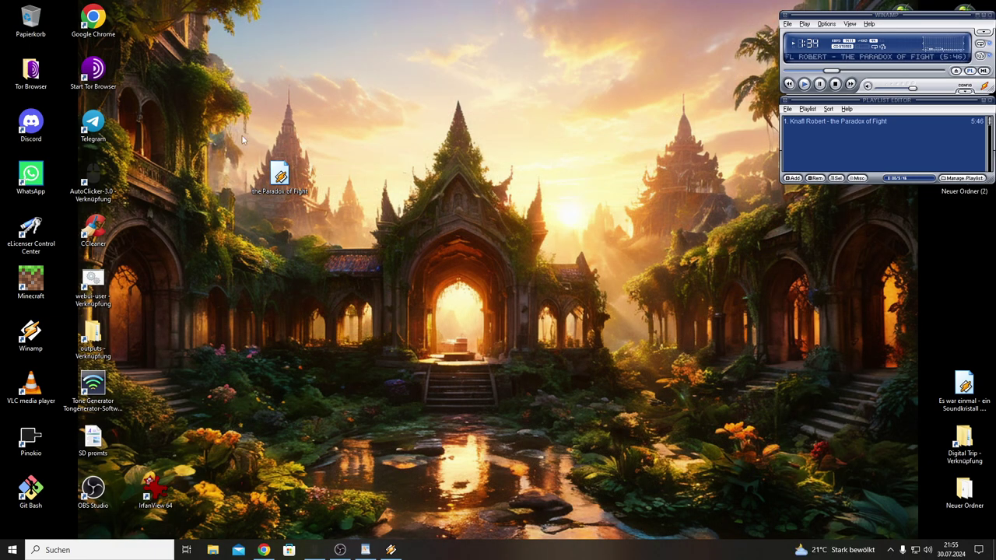
Move the "the Paradox of Fight" file via the desktop centre to the lowest icon row, two places from IrfanView 64, and refresh the desktop.
drag(279, 178, 467, 336)
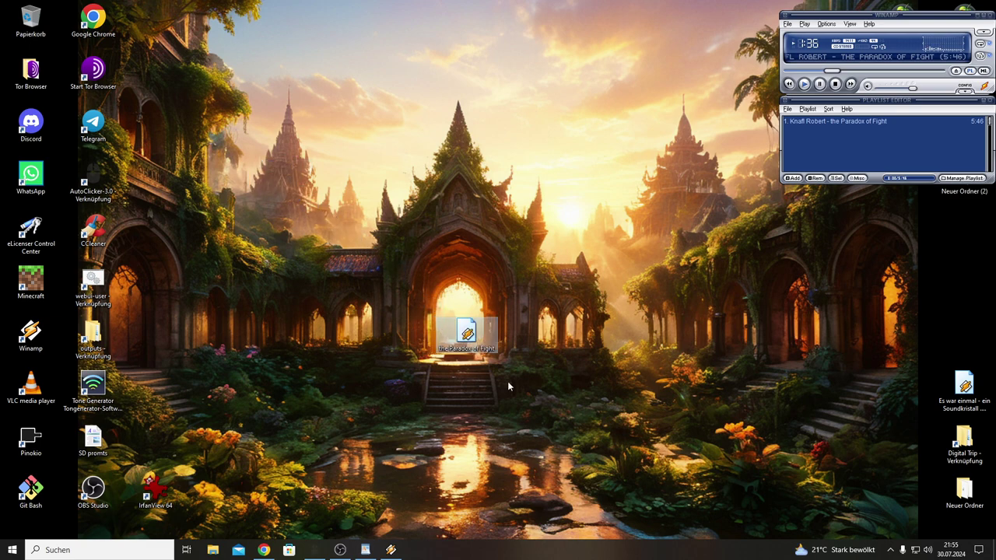
click(571, 406)
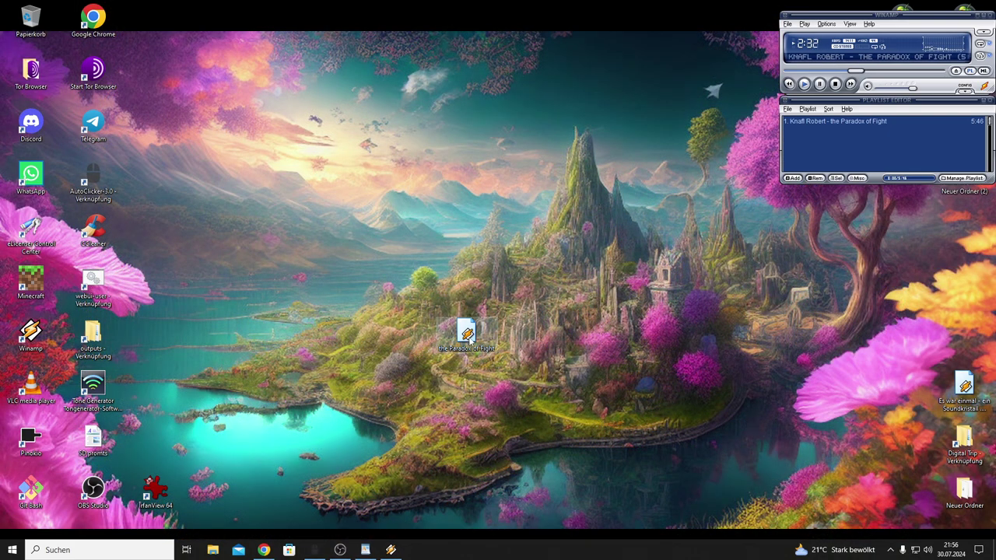
drag(465, 336, 388, 477)
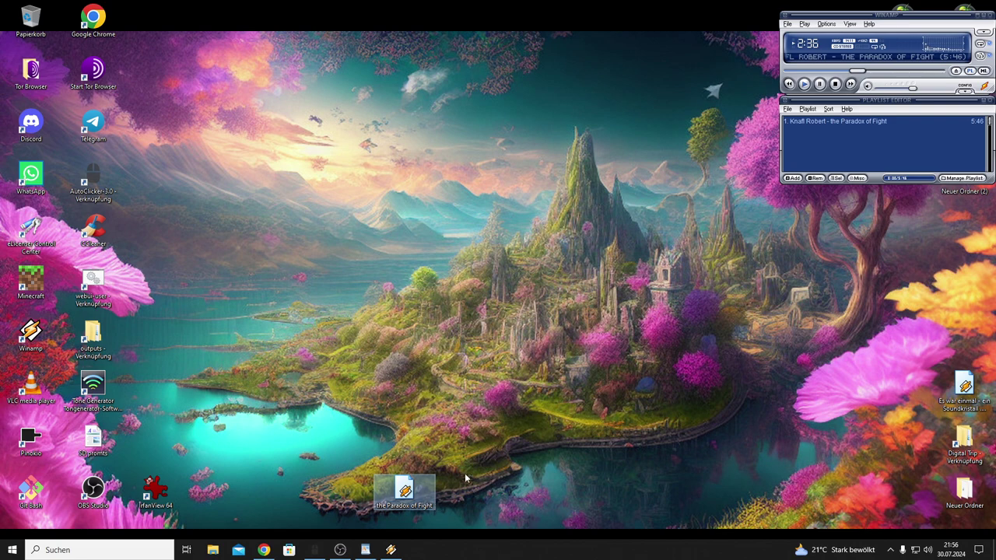
click(493, 445)
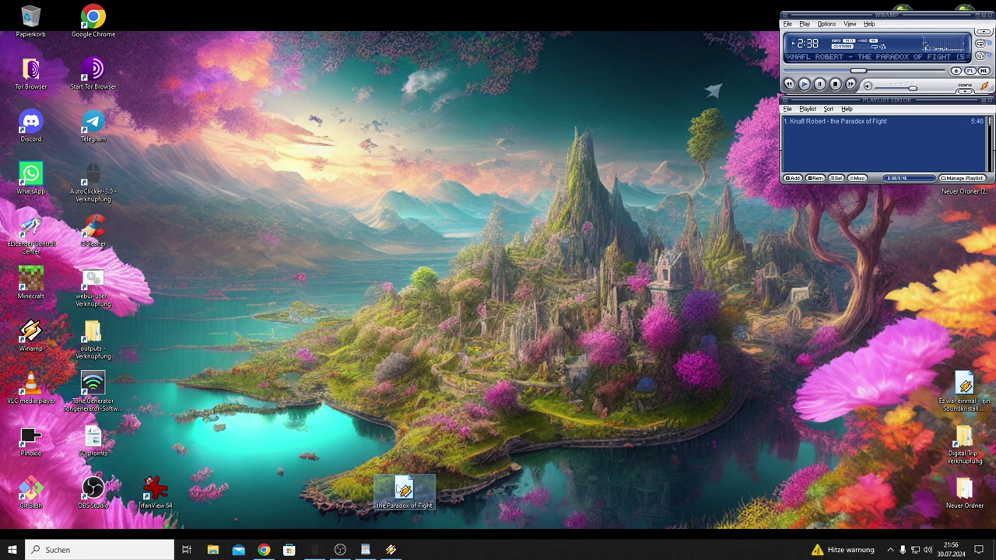
drag(406, 492, 344, 492)
click(536, 448)
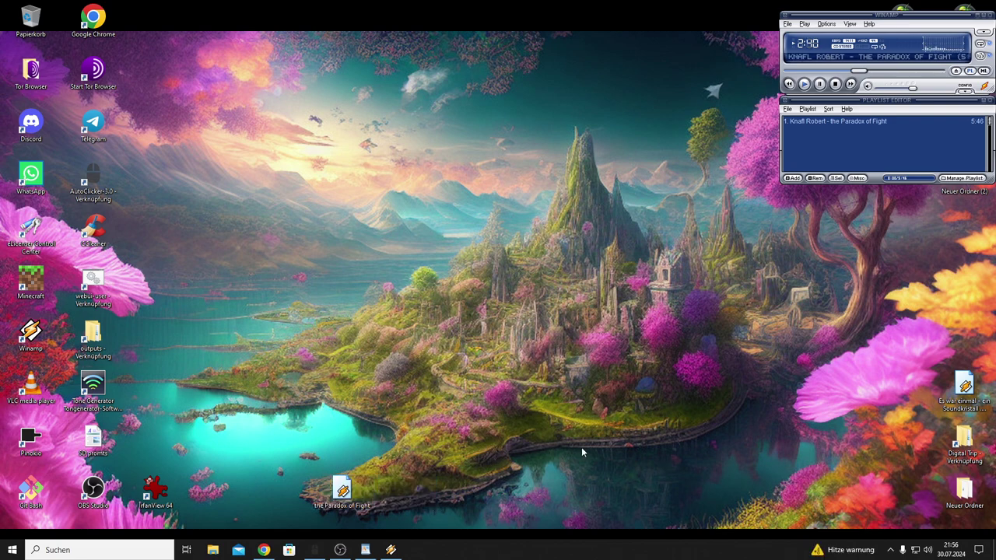
right_click(625, 441)
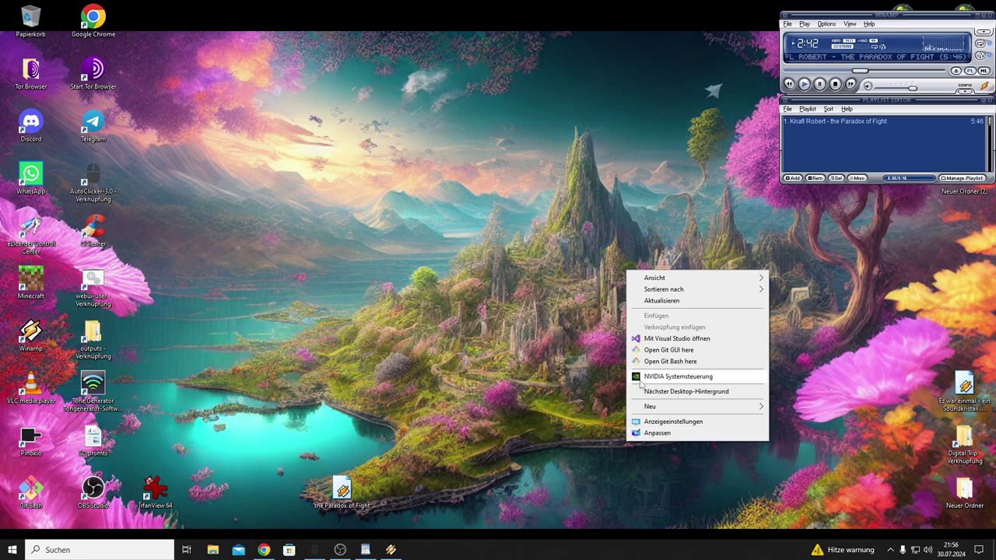
click(661, 301)
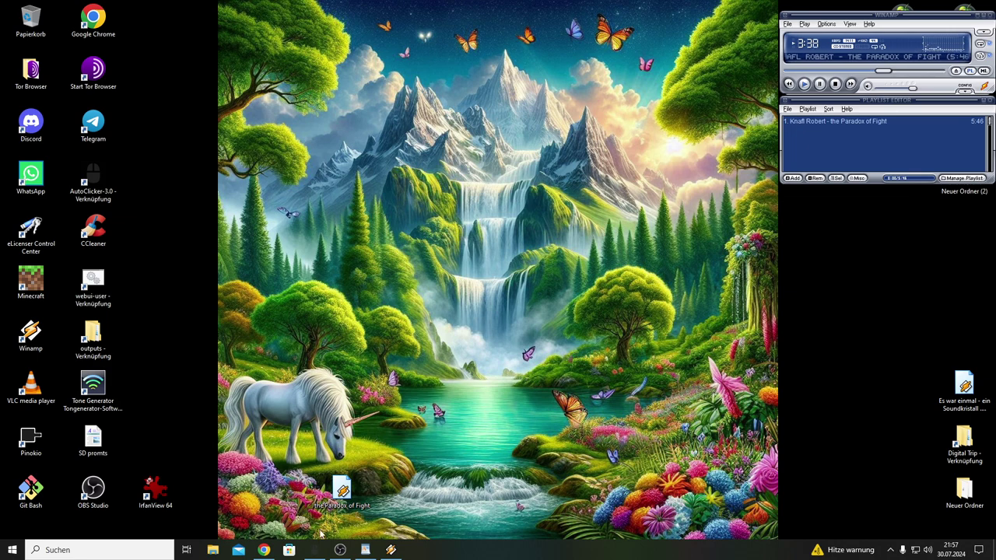
Move the "the Paradox of Fight" file beside the Tone Generator row and across to the lower middle of the desktop.
drag(342, 489, 280, 387)
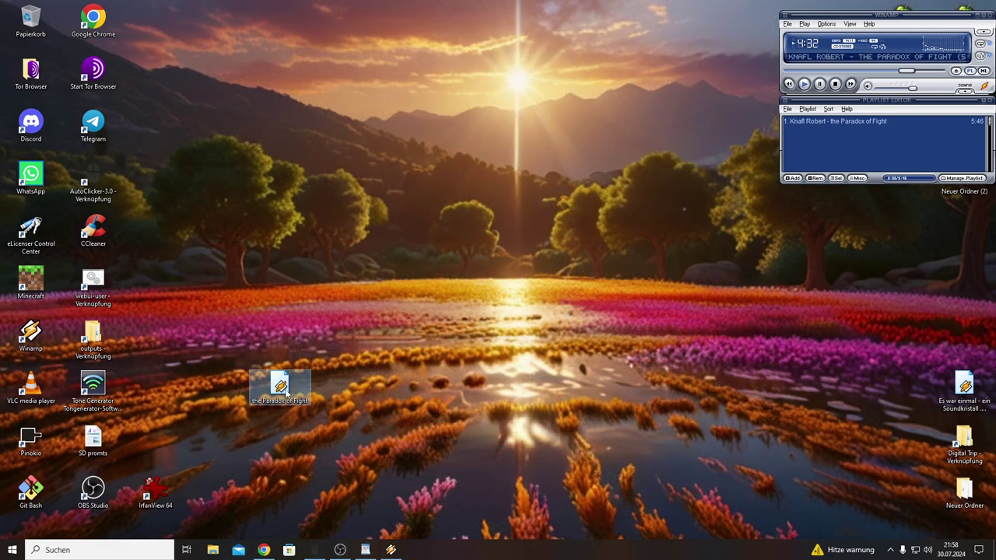
drag(280, 385, 532, 374)
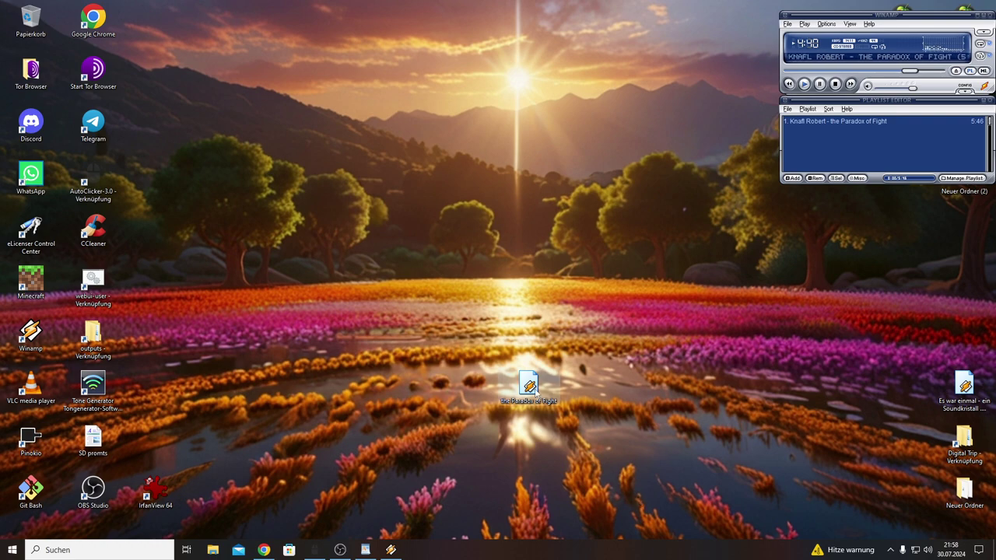
drag(534, 391, 534, 444)
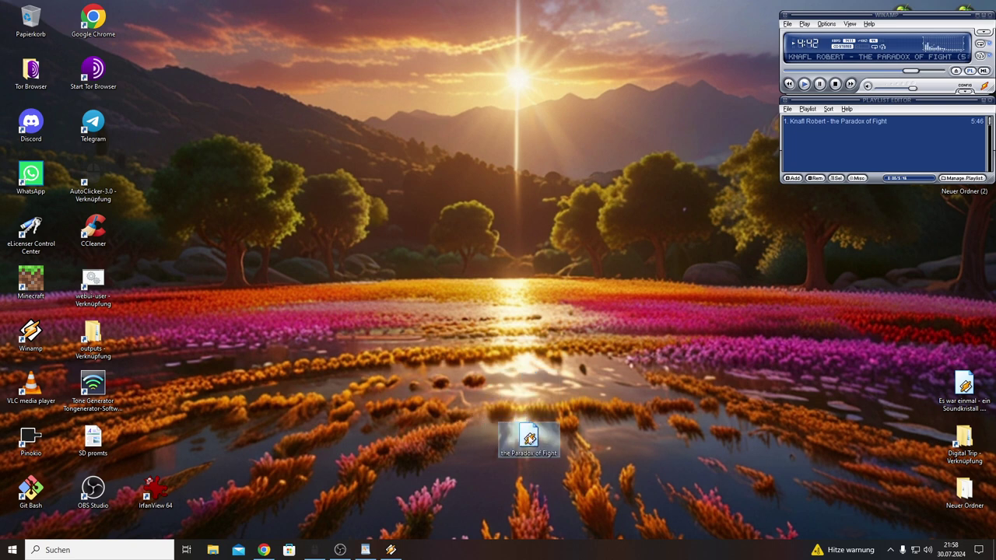
click(615, 450)
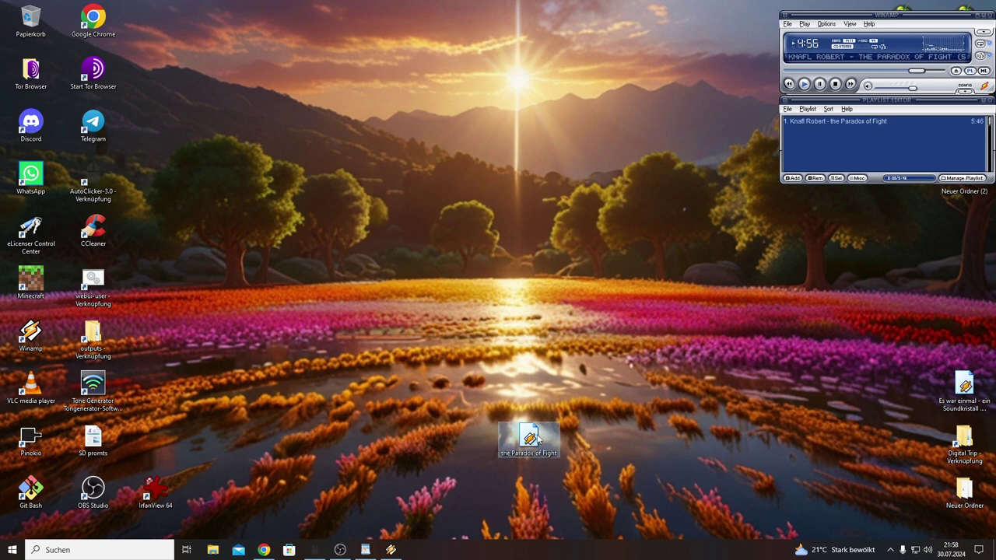
Place the "the Paradox of Fight" file in the lowest icon row near Neuer Ordner, and shift it two places away from that folder.
drag(529, 440, 843, 504)
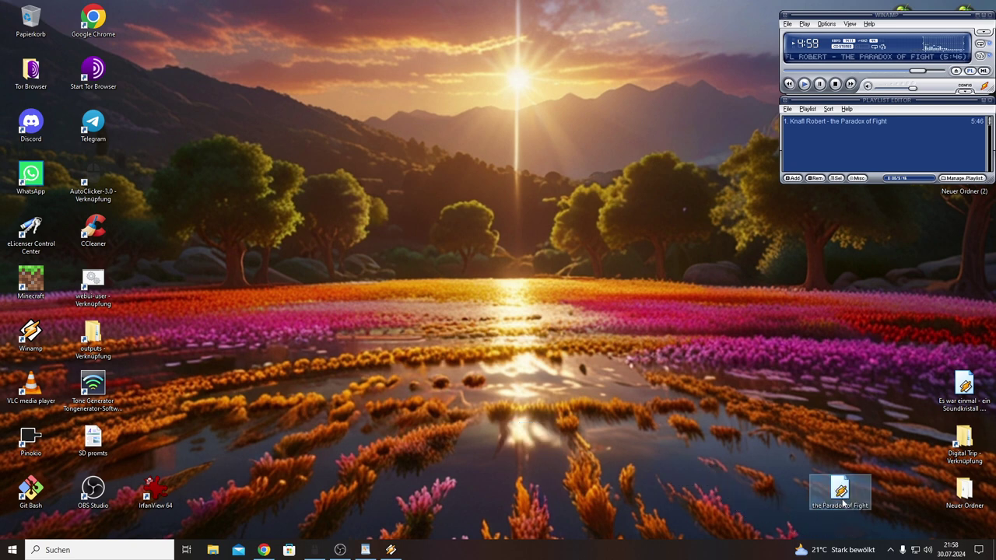
click(726, 484)
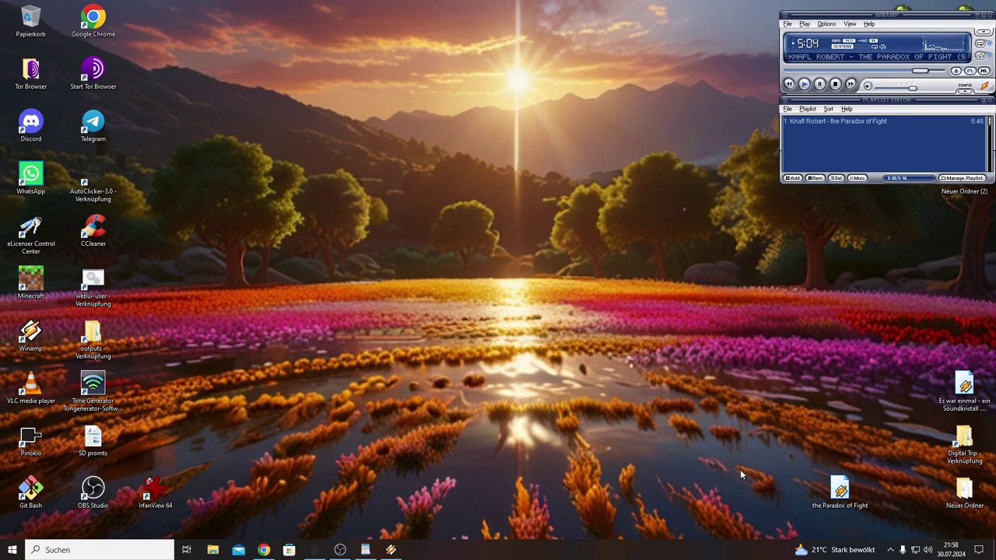
drag(839, 492, 782, 495)
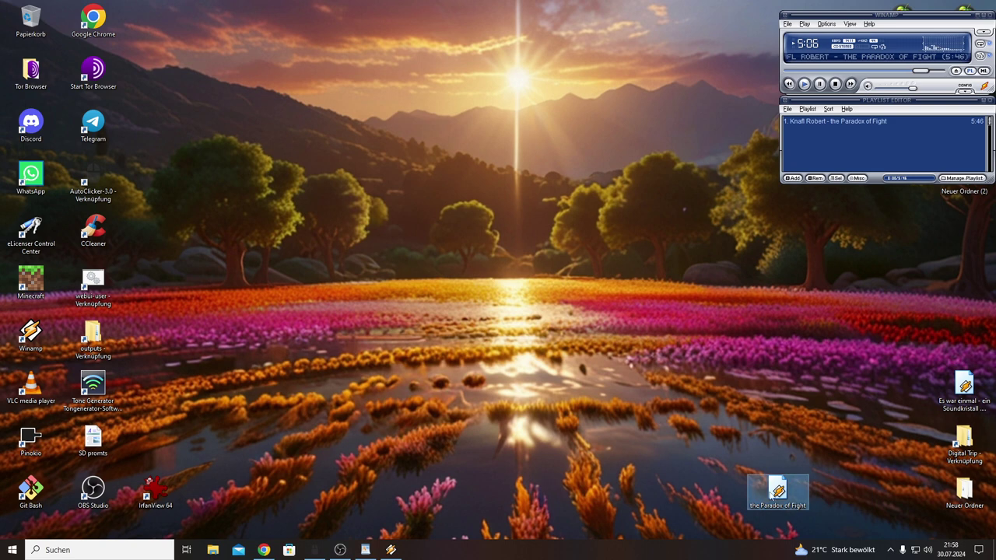
click(690, 492)
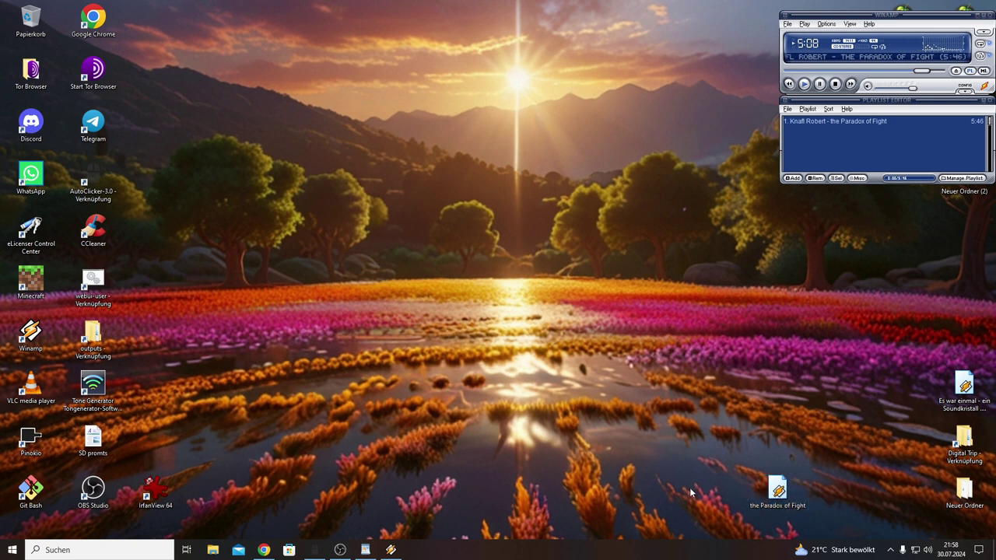
drag(776, 490, 716, 495)
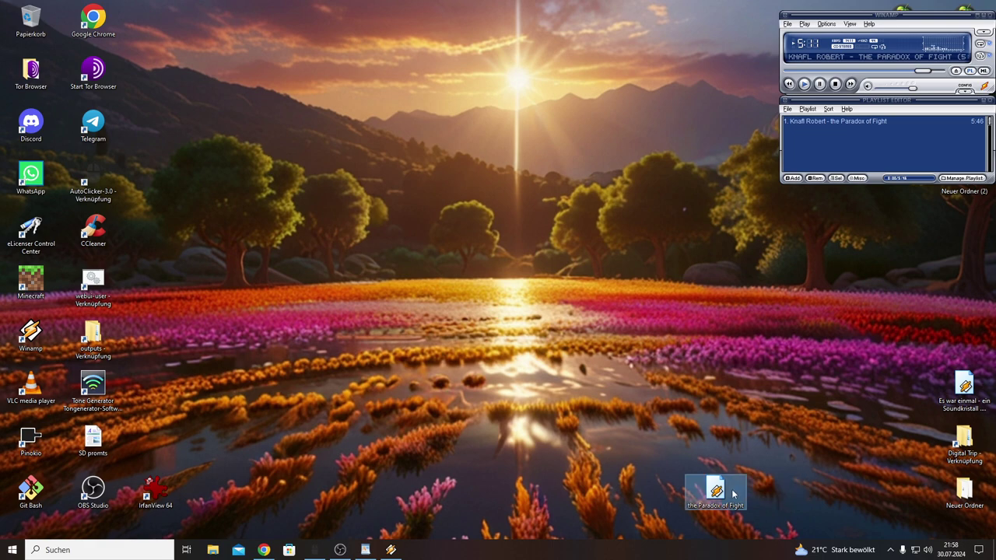
click(657, 488)
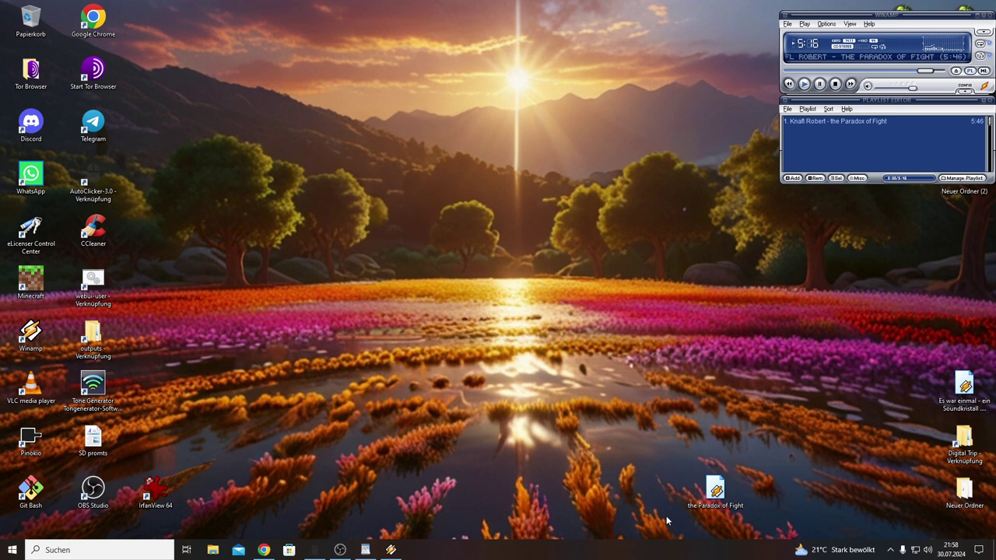
Raise the "the Paradox of Fight" file by two icon rows and return it to the lower middle of the desktop.
drag(715, 492, 652, 443)
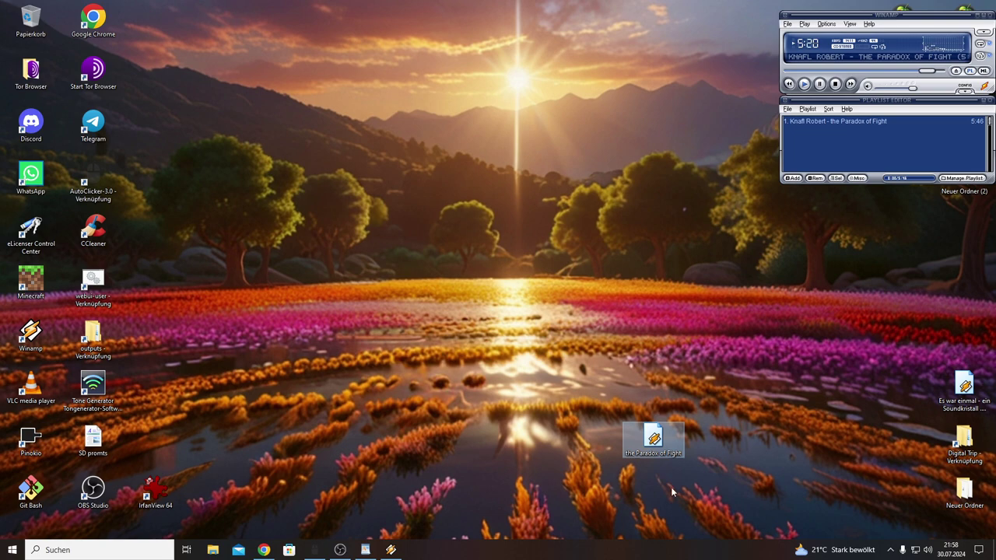
click(671, 488)
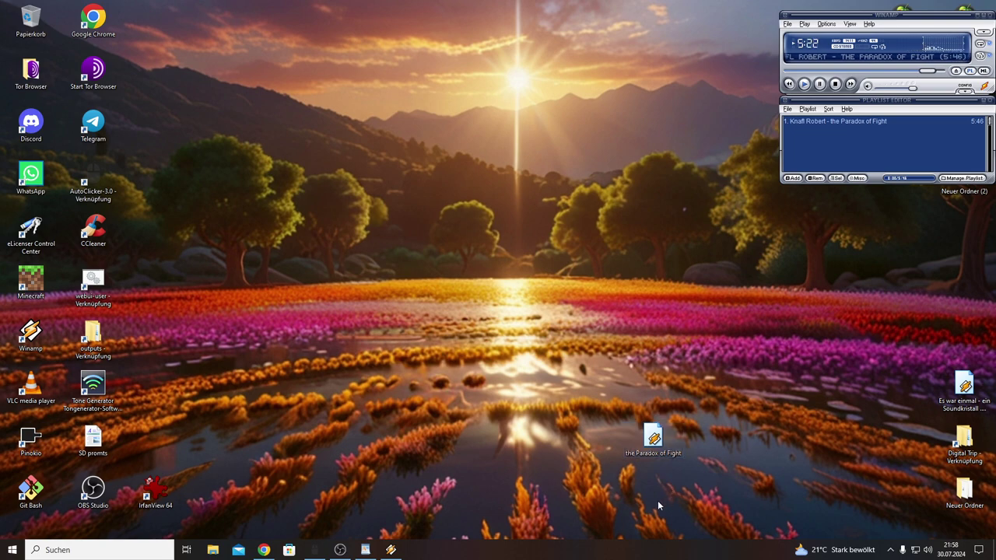
drag(630, 437, 630, 384)
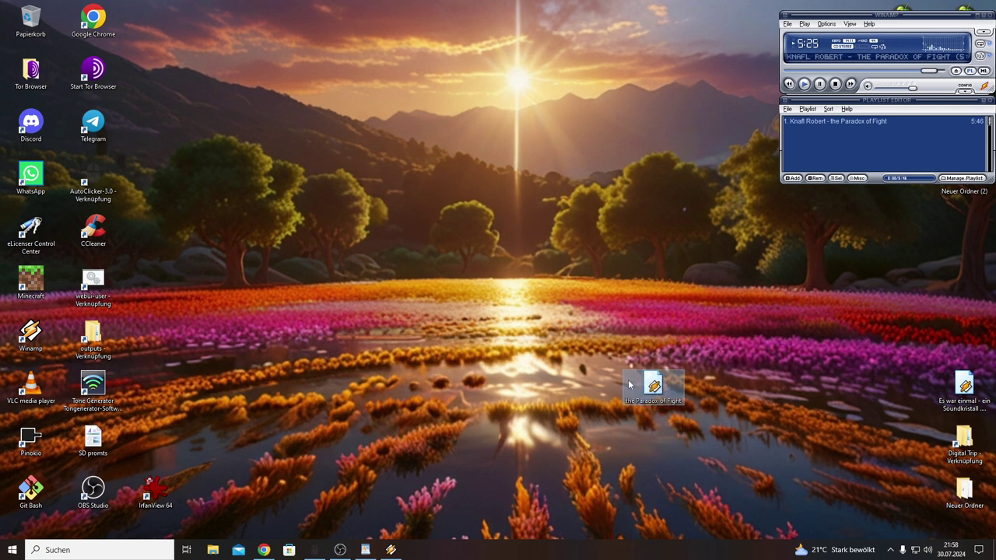
click(646, 479)
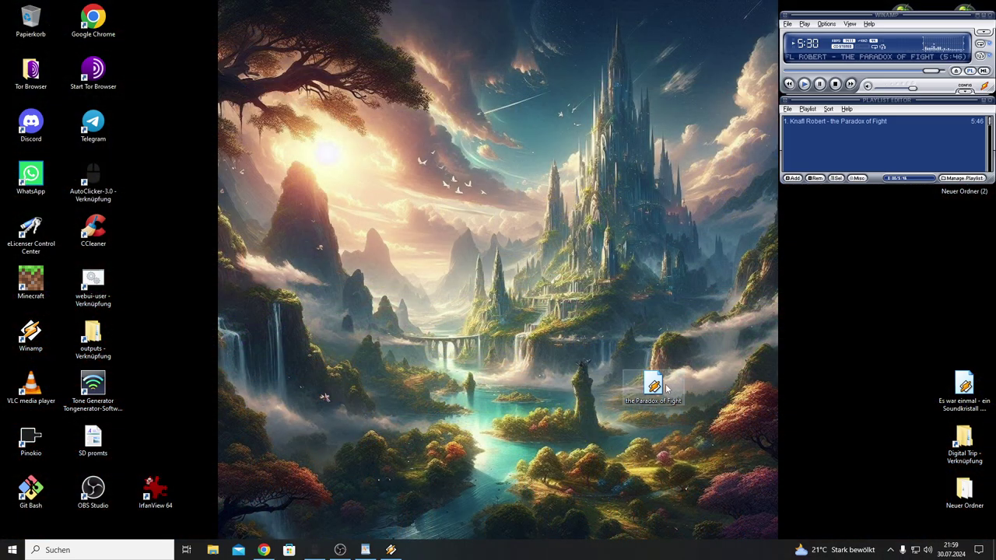
drag(662, 387, 557, 423)
click(574, 509)
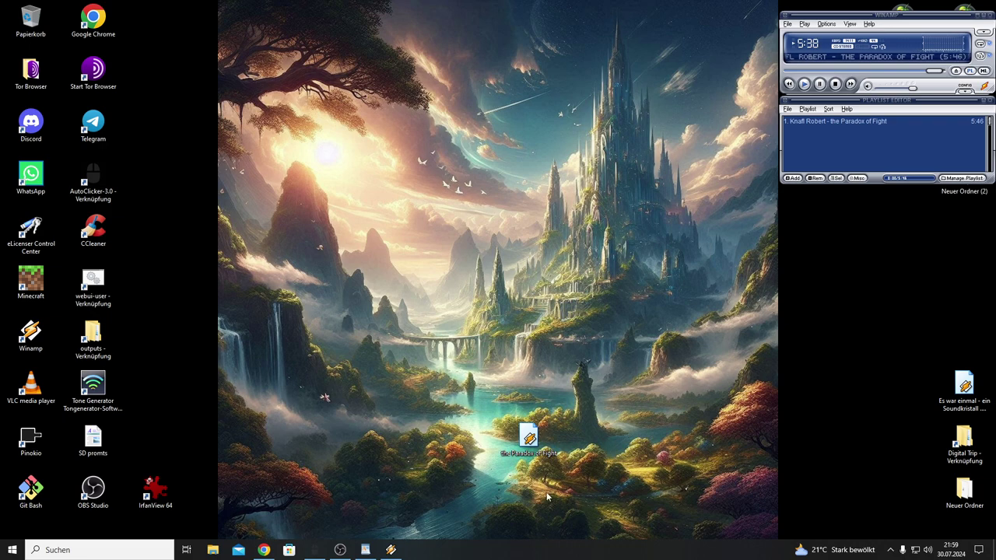
Move the "the Paradox of Fight" file across the wallpaper to the upper middle of the desktop and refresh the desktop.
drag(532, 442, 283, 287)
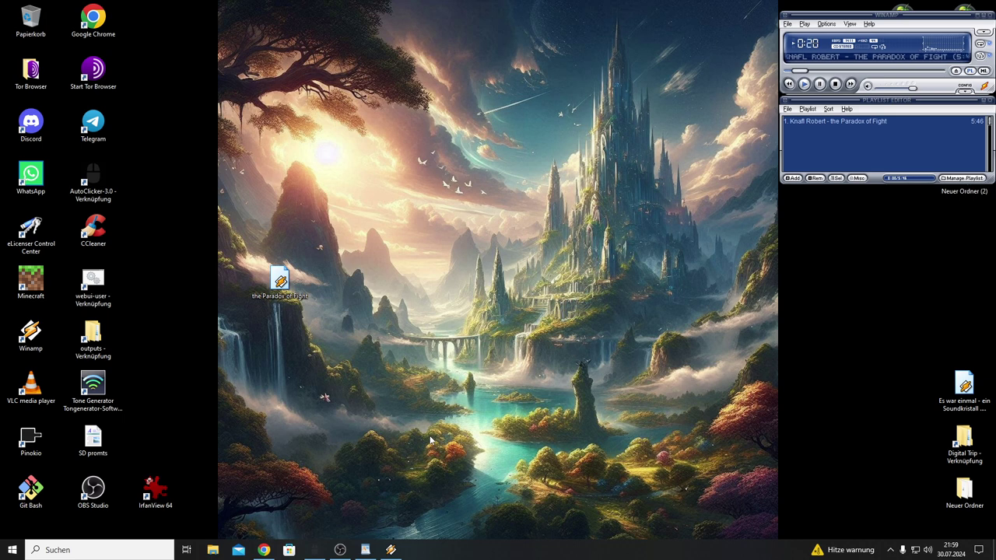
drag(282, 286, 583, 204)
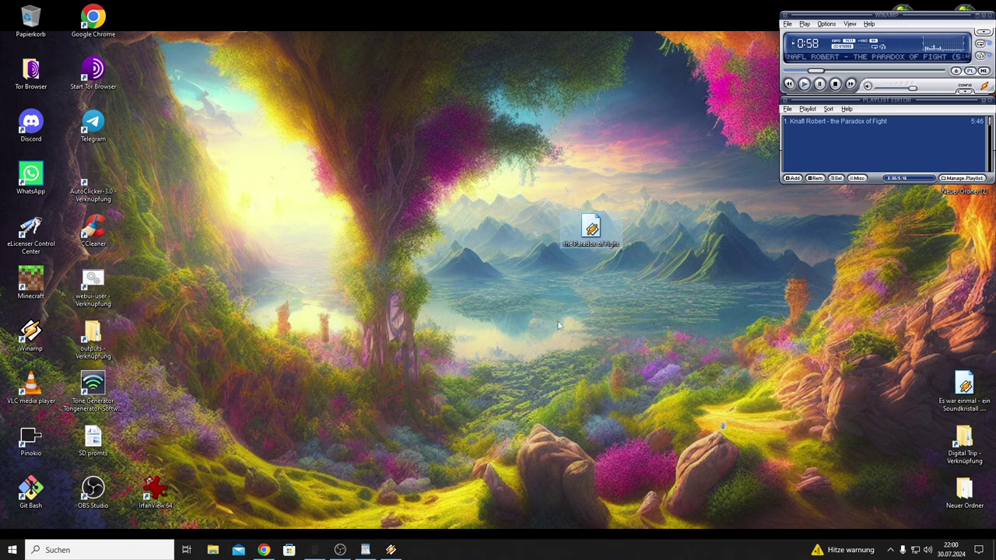
right_click(556, 349)
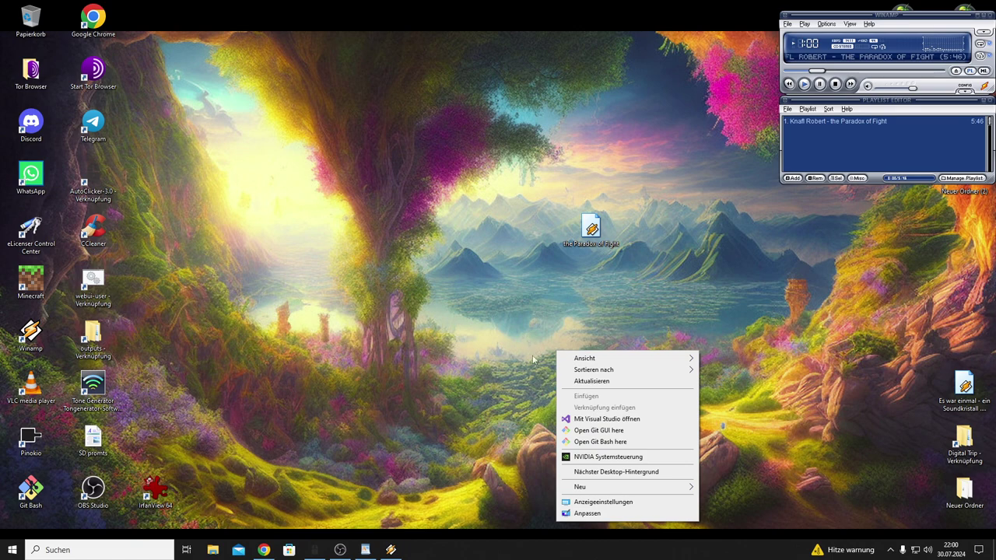
click(568, 379)
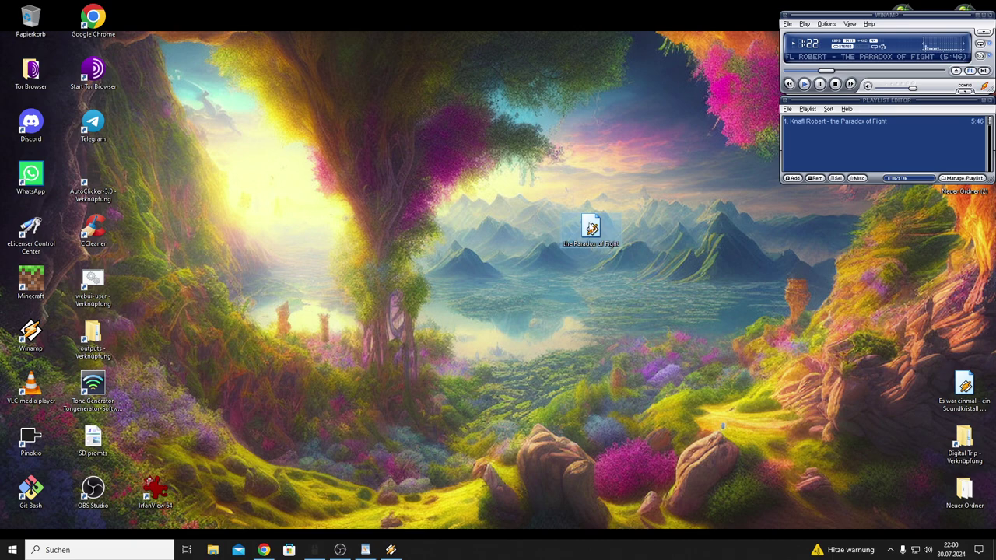
Move the "the Paradox of Fight" file nearer the left-hand shortcuts and advance the desktop background to the Buddha picture.
drag(590, 227, 289, 314)
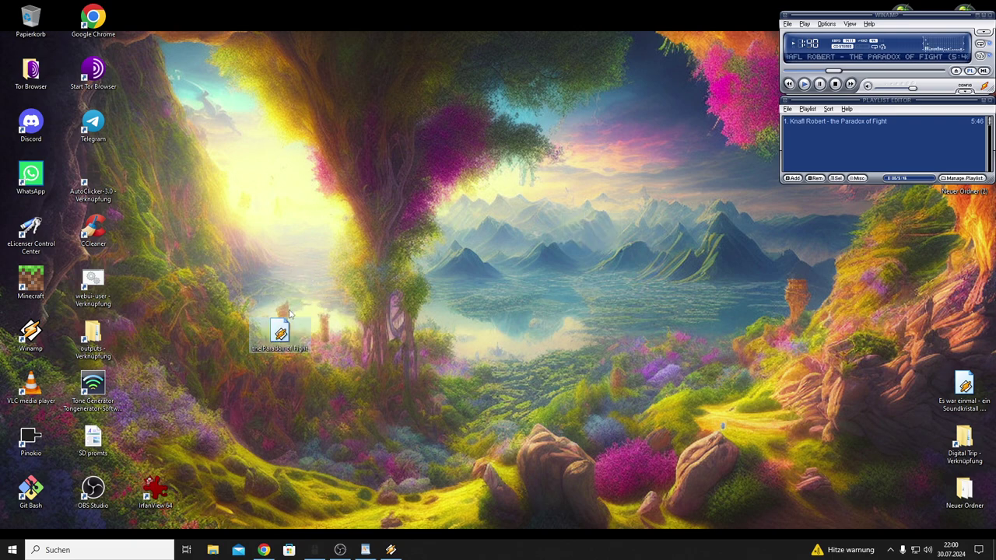
right_click(349, 362)
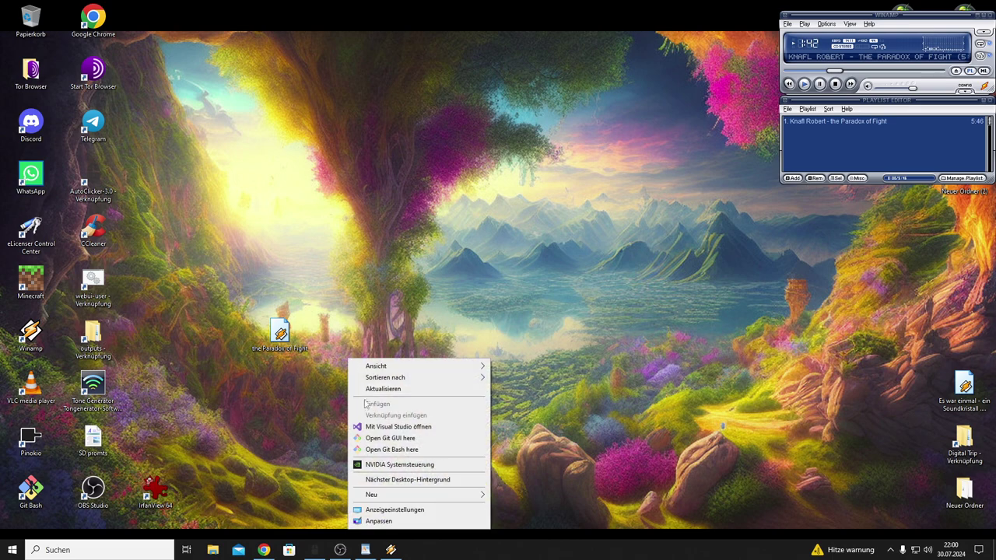
click(408, 480)
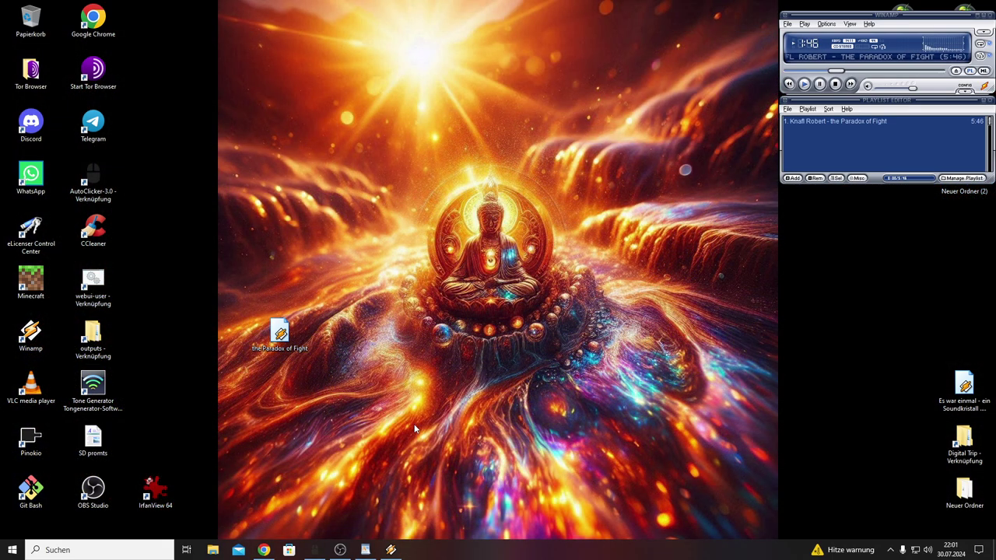
Move the "the Paradox of Fight" file away from the left-hand shortcuts to the lower right of the desktop's centre.
drag(281, 335, 639, 388)
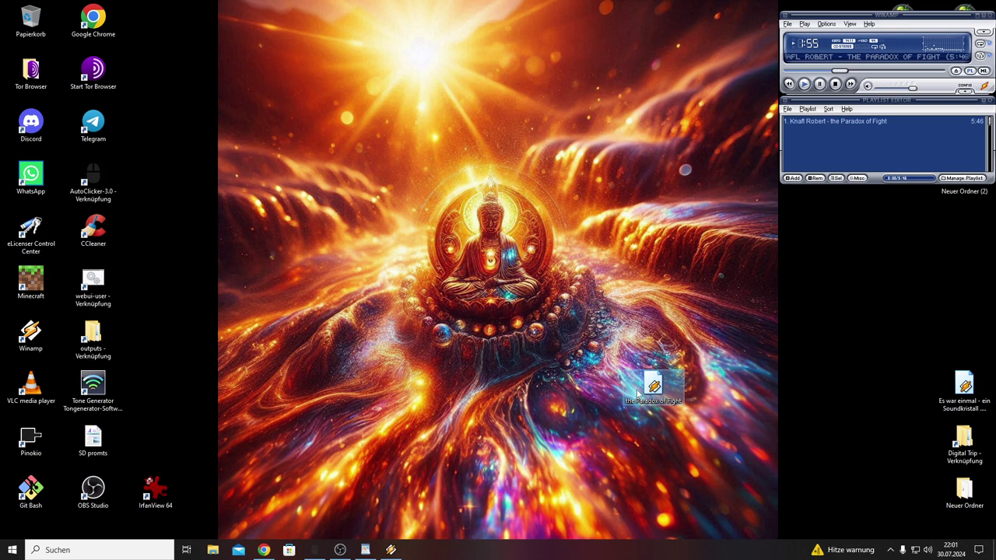
click(627, 444)
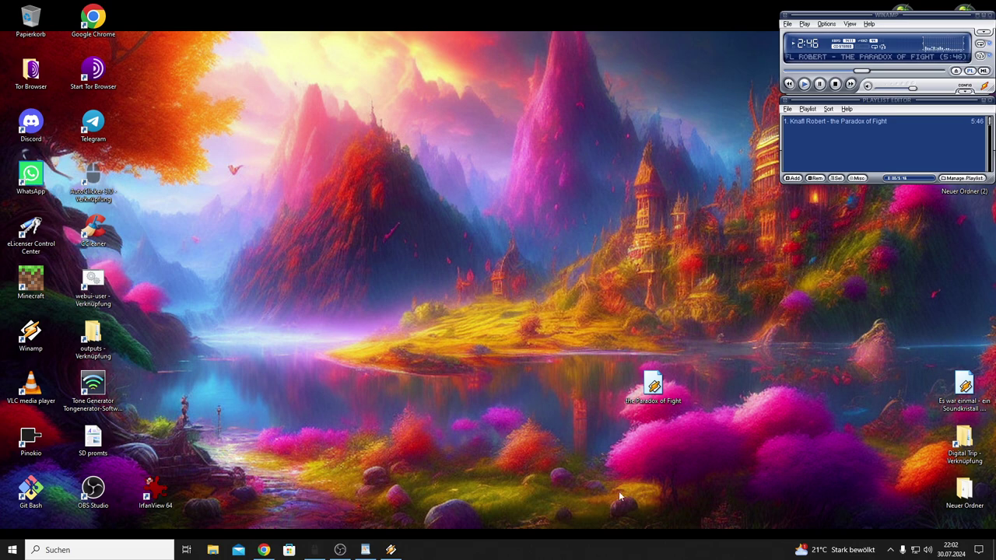
drag(653, 387, 385, 355)
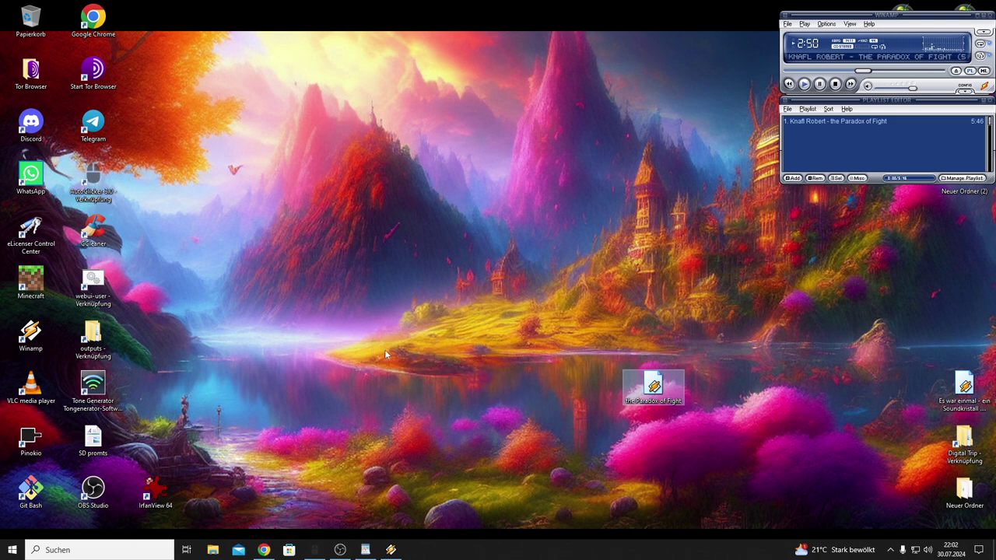
Move the "the Paradox of Fight" file across the wallpaper to the bottom icon row, two columns beyond the IrfanView 64 shortcut.
click(405, 393)
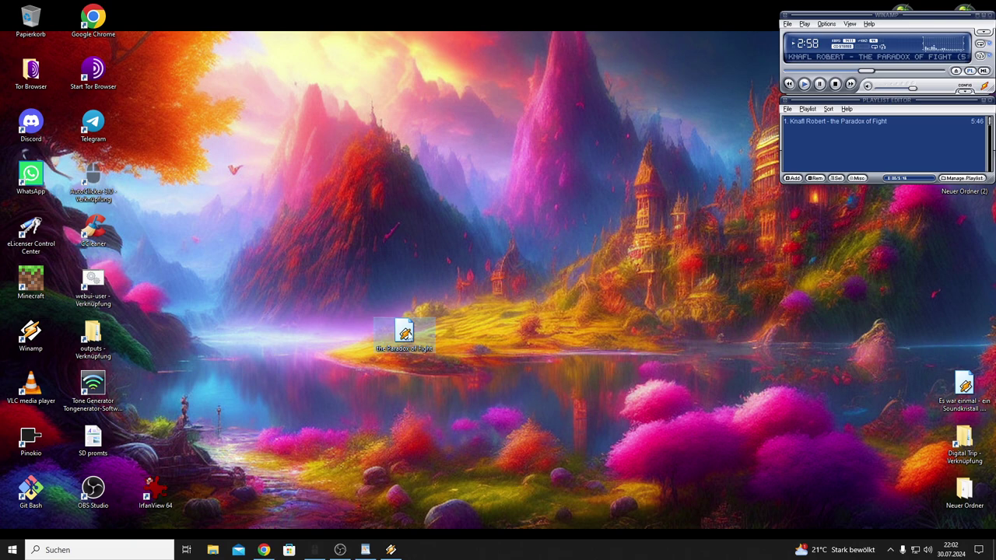
drag(405, 334, 713, 227)
drag(764, 219, 310, 499)
click(403, 485)
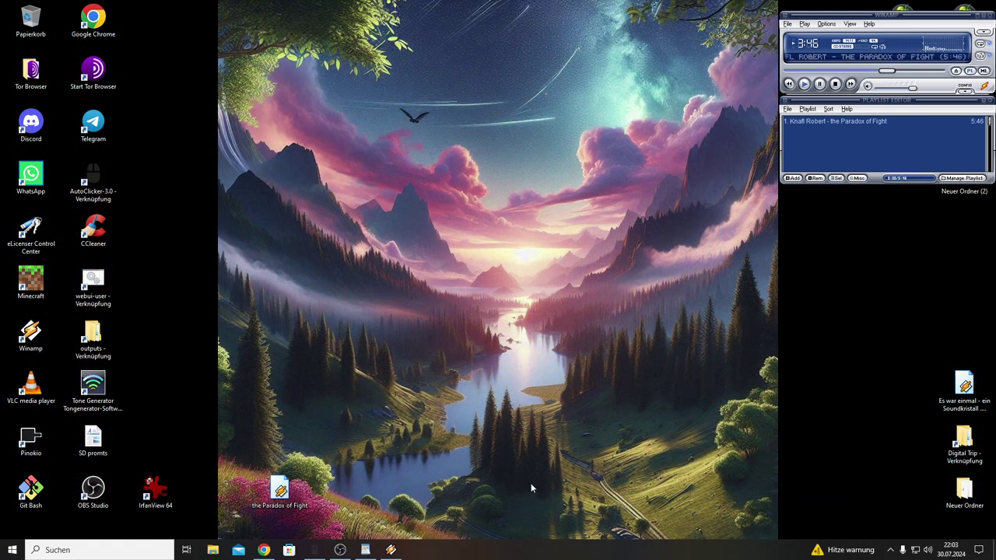
Move the "the Paradox of Fight" file back and forth near the wallpaper's bridge and place it in the bottom icon row by the plants.
click(282, 490)
drag(282, 491, 531, 387)
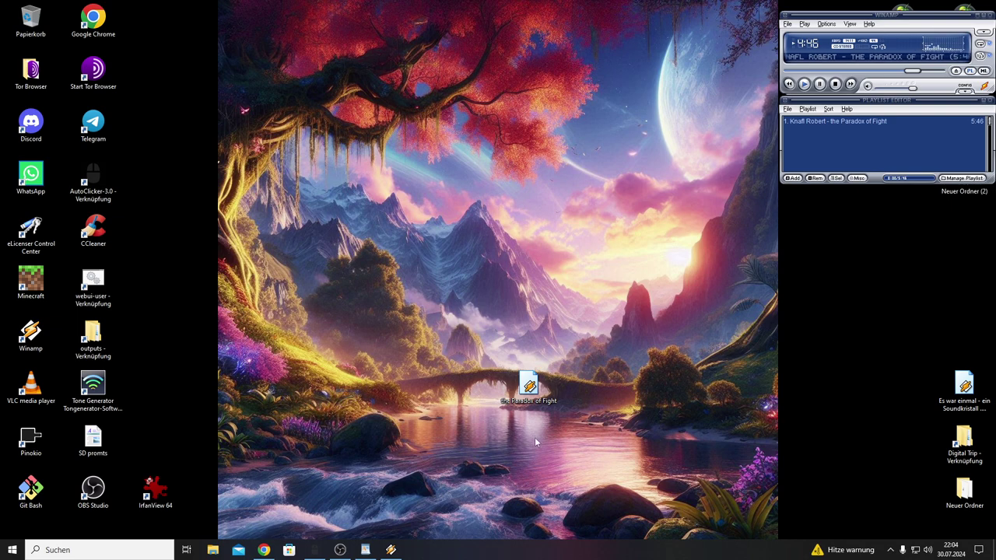
drag(529, 385, 351, 387)
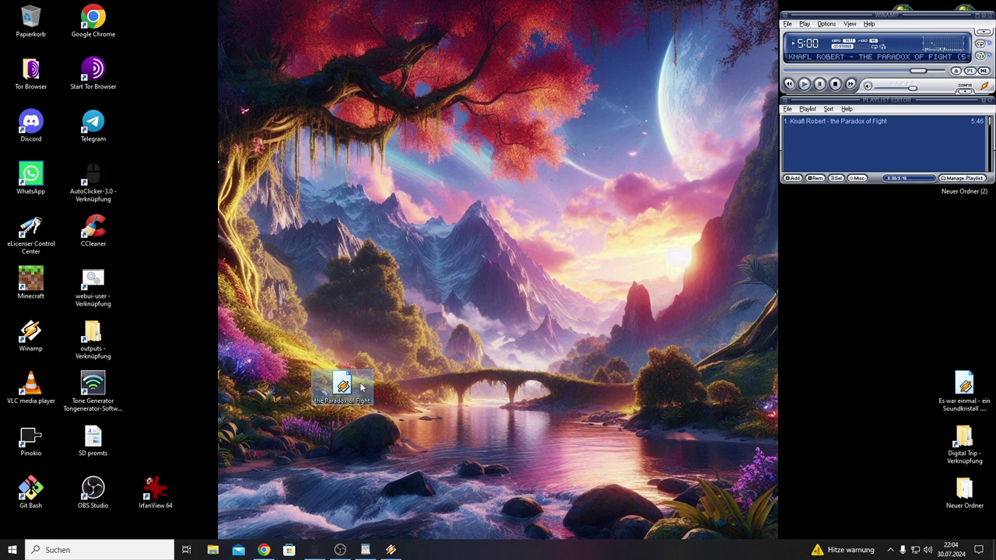
drag(356, 377, 754, 511)
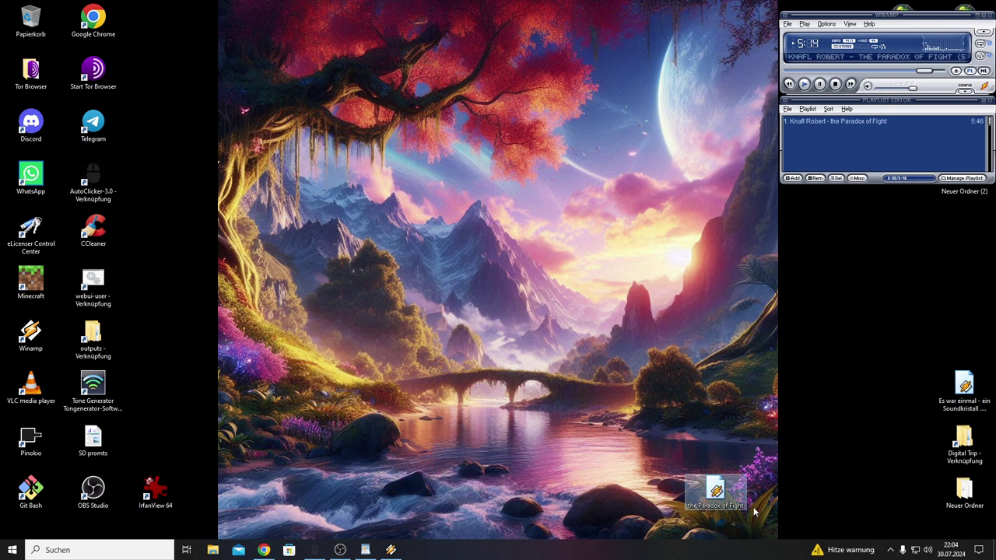
click(855, 491)
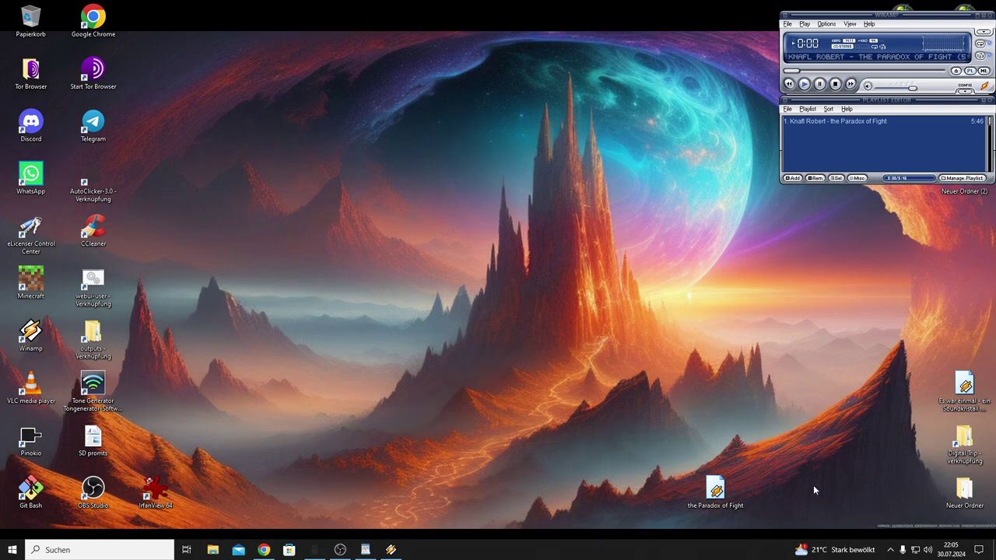
Shift the "the Paradox of Fight" file along the bottom icon row and raise it to the middle of the desktop, level with Winamp.
drag(715, 489, 376, 502)
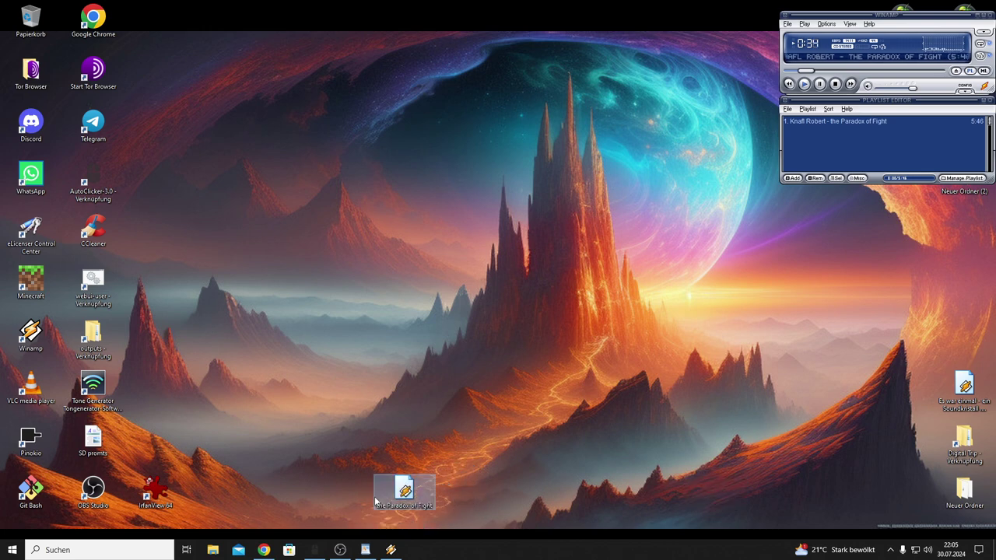
click(519, 507)
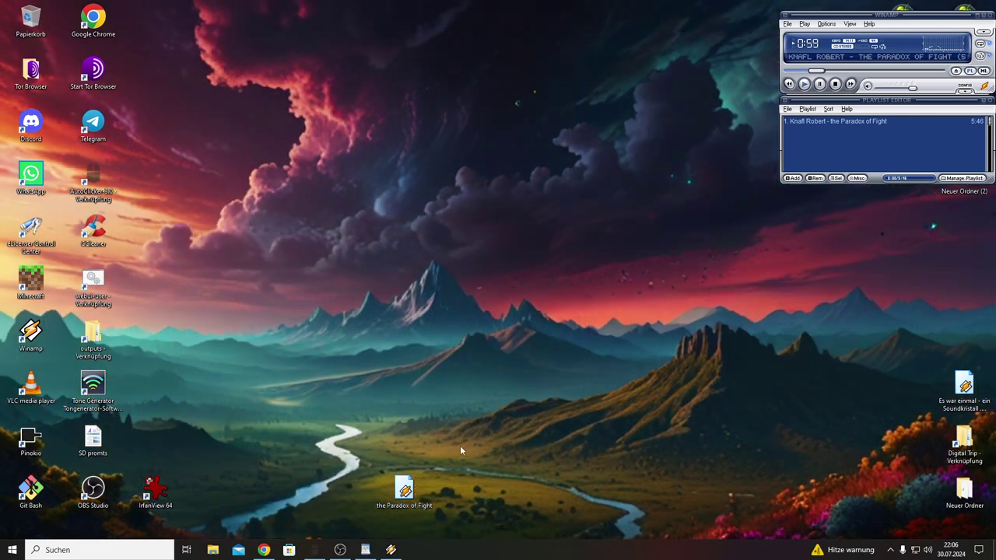
drag(404, 490, 441, 358)
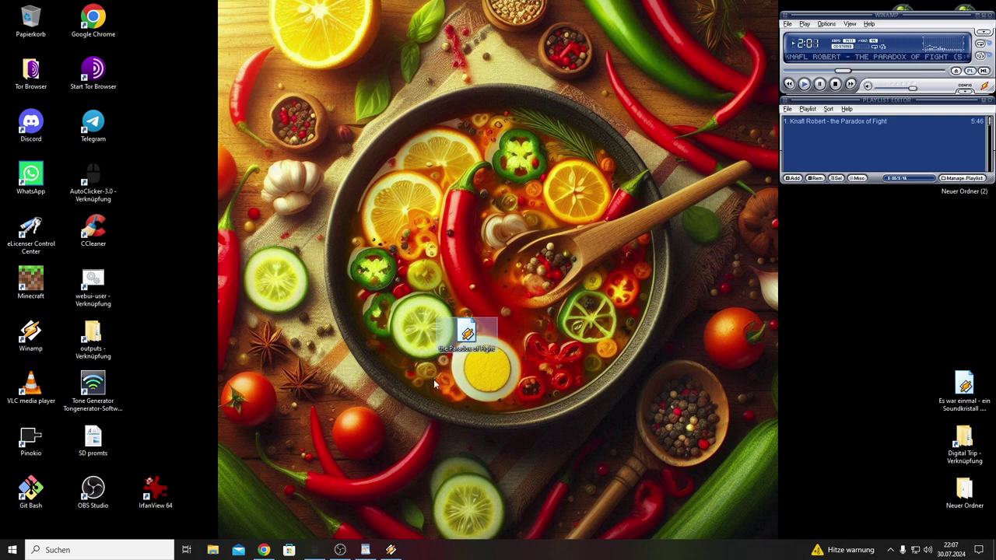
click(434, 379)
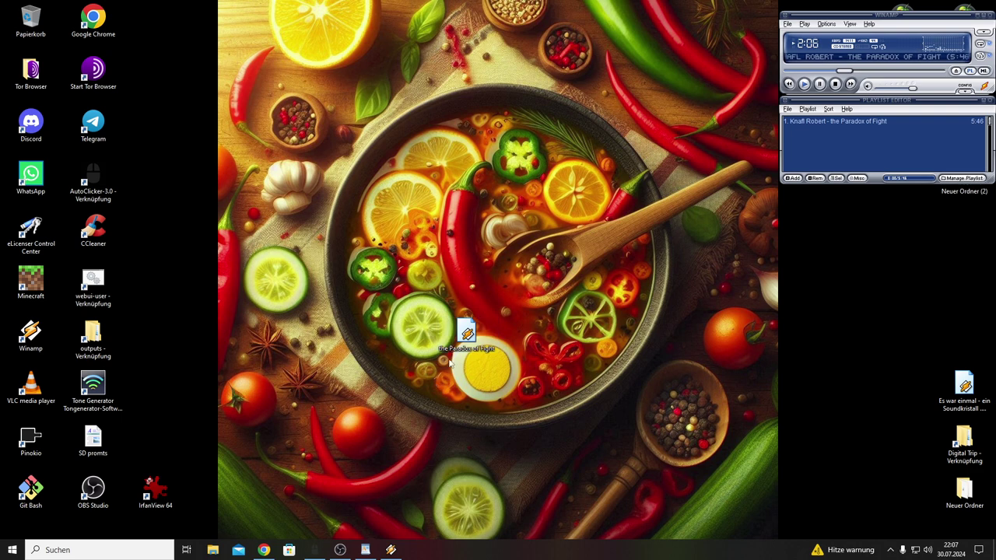
Move the "the Paradox of Fight" file around the soup bowl on the wallpaper and up to its upper part, level with WhatsApp.
drag(466, 339, 592, 347)
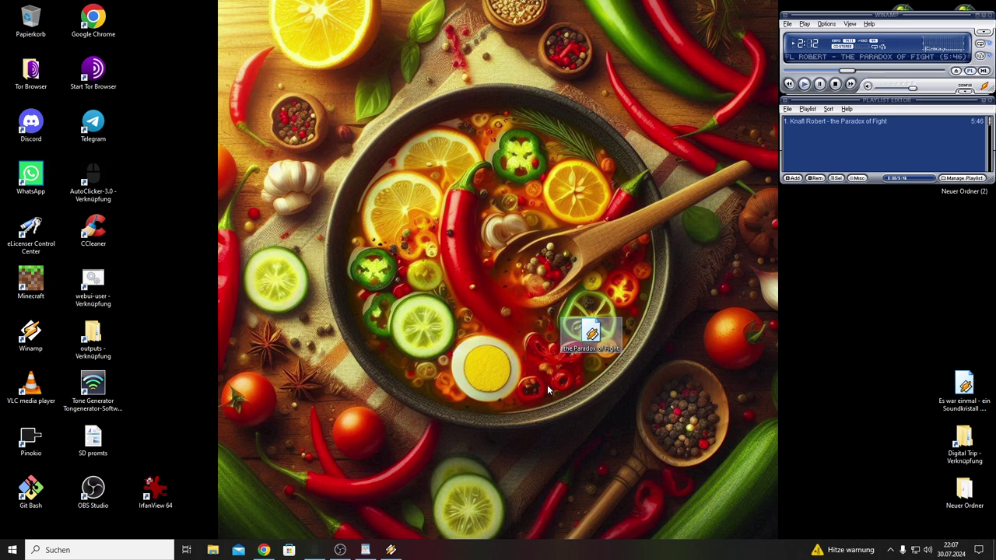
drag(611, 342, 550, 295)
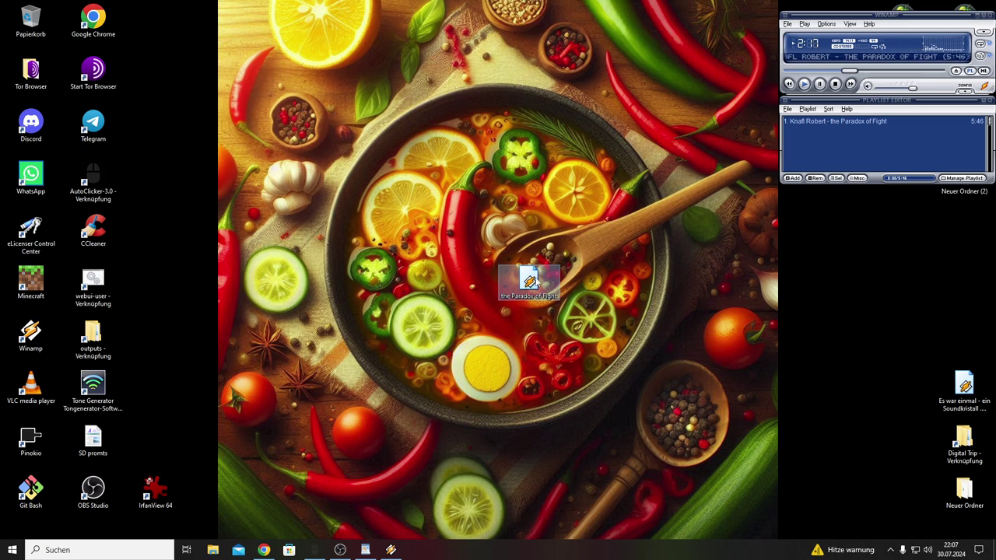
drag(536, 278, 476, 280)
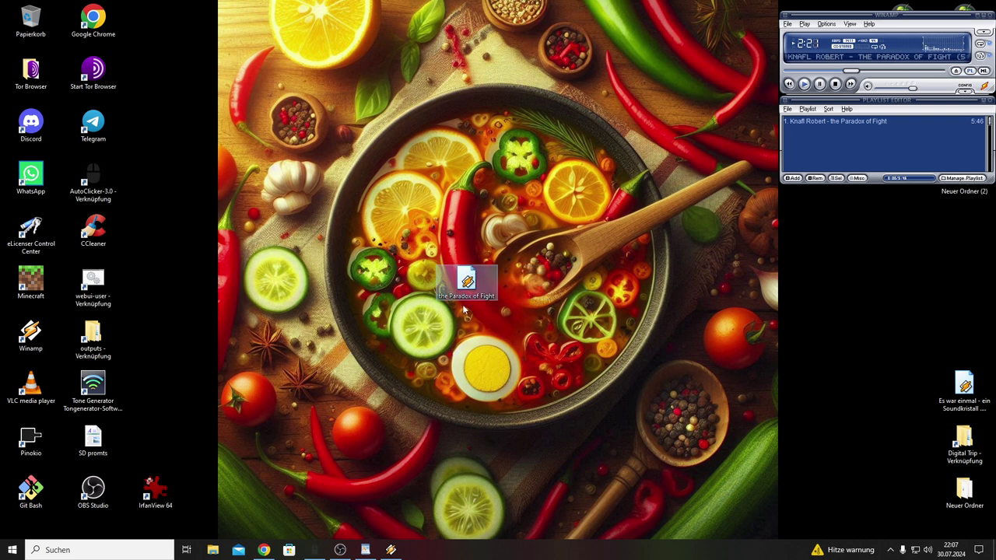
drag(467, 284, 467, 232)
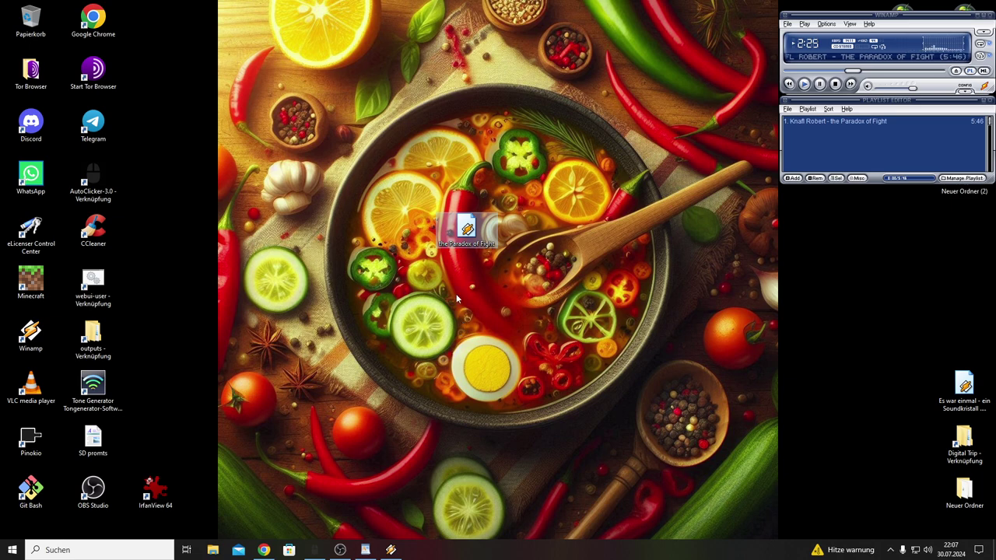
drag(470, 246, 468, 194)
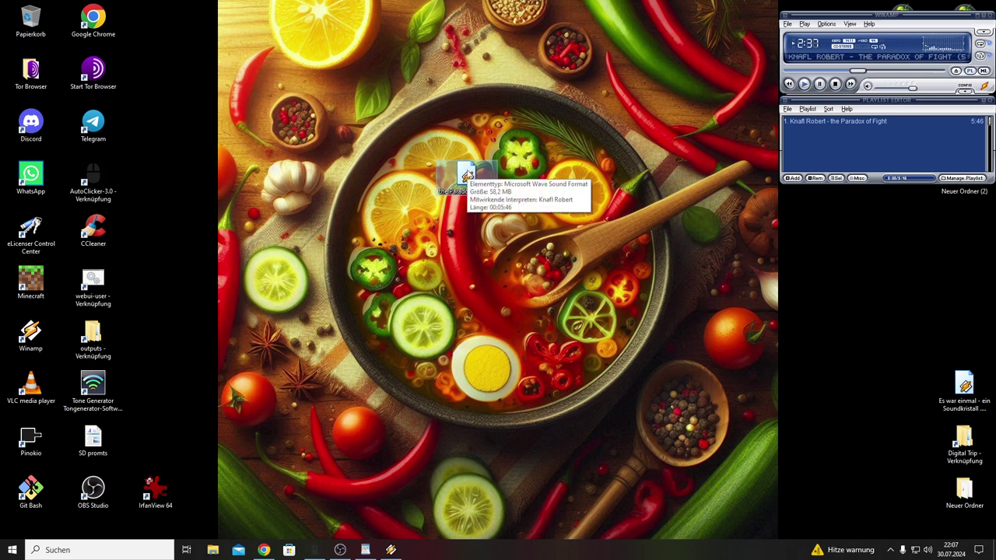
Move the "the Paradox of Fight" file over the wooden spoon and down to the "Es war einmal" icon row, five columns from that icon.
drag(459, 174, 592, 230)
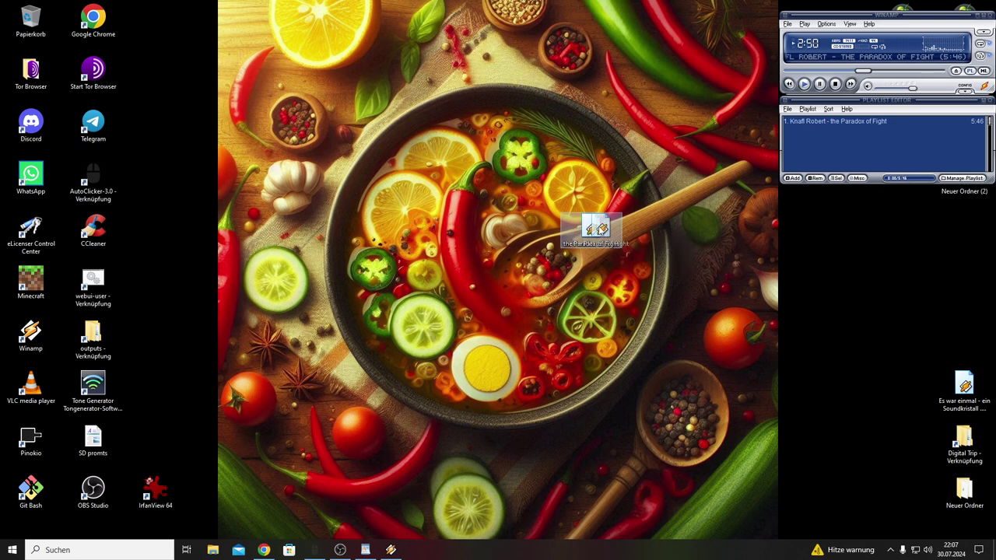
drag(599, 230, 675, 192)
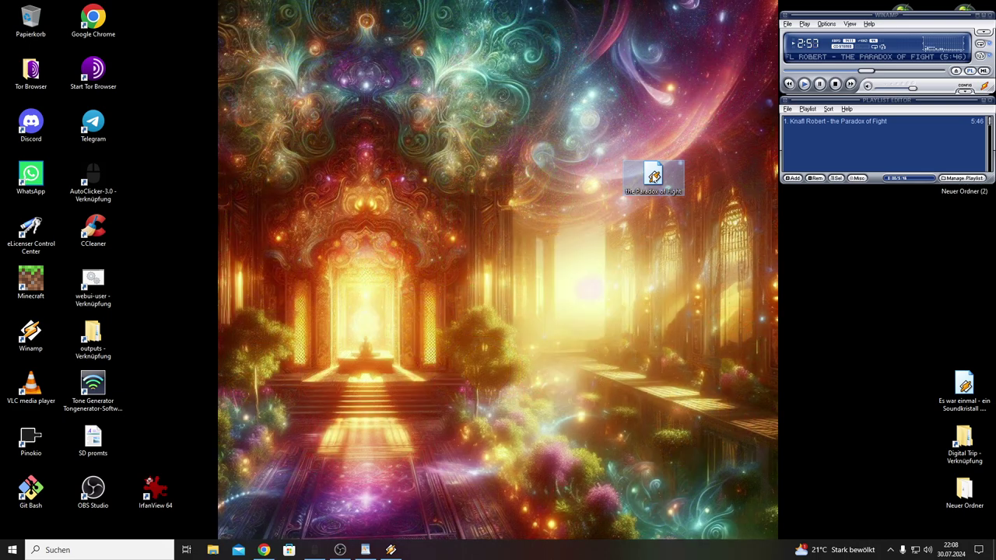
drag(654, 177, 655, 386)
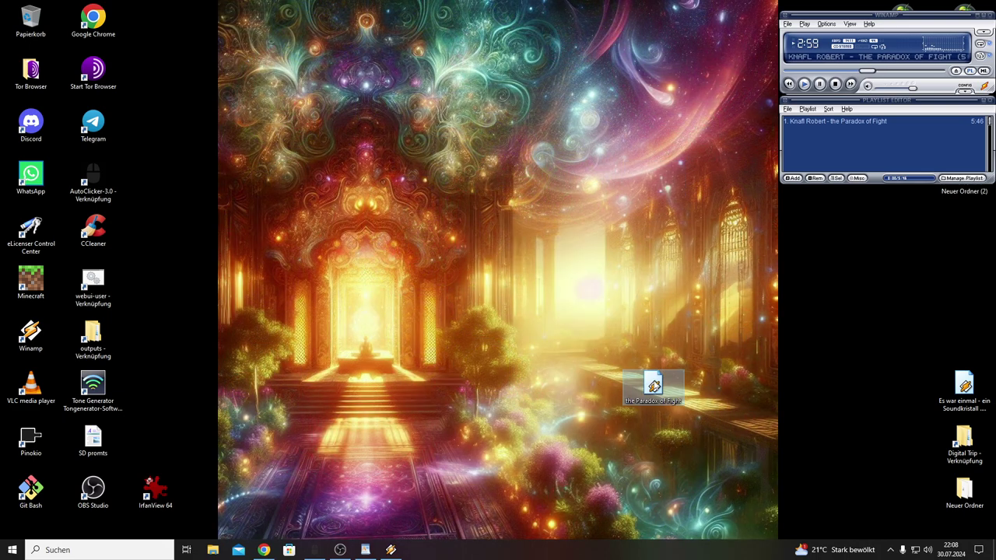
click(758, 398)
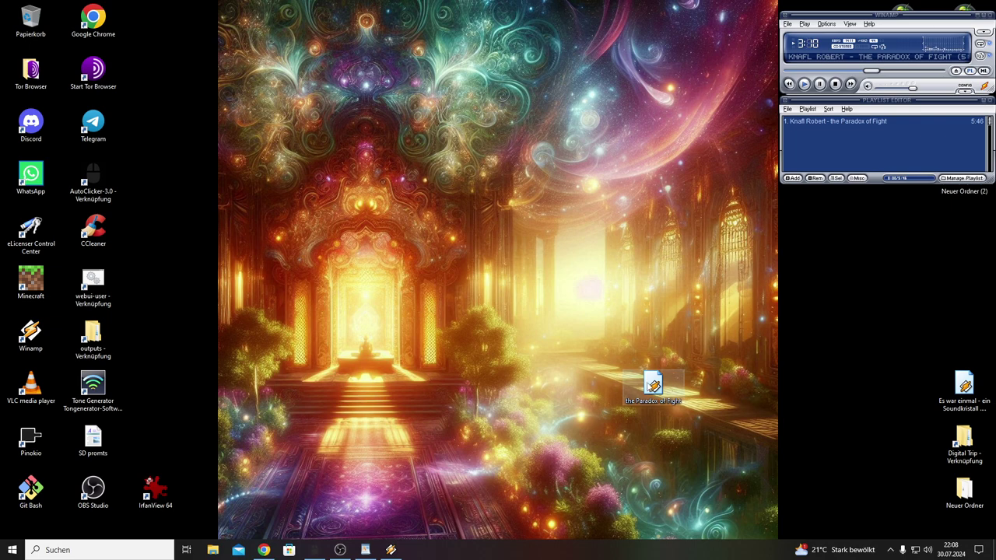
Move the "the Paradox of Fight" file onto the wallpaper's temple steps and across to the foot of the castle hill, level with Winamp.
drag(654, 385, 368, 406)
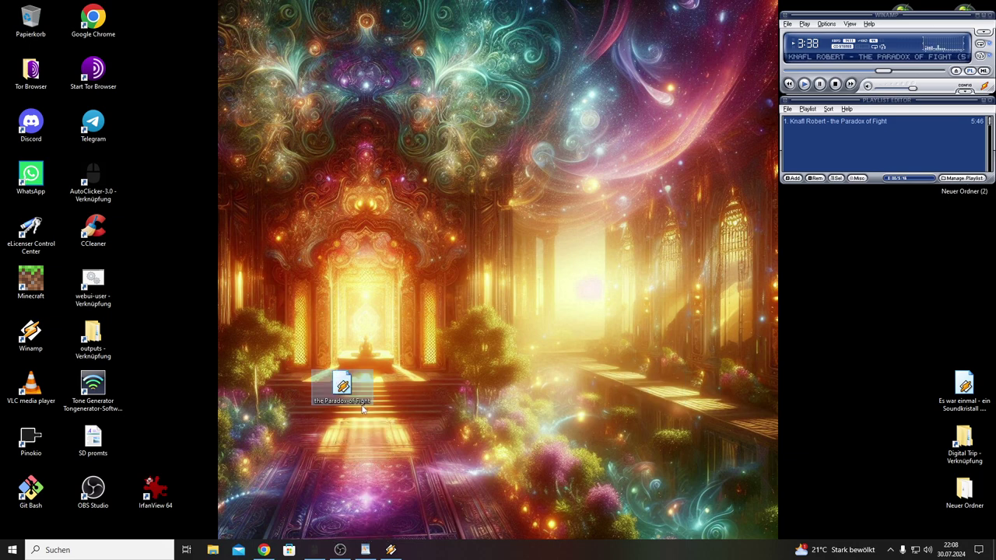
click(399, 437)
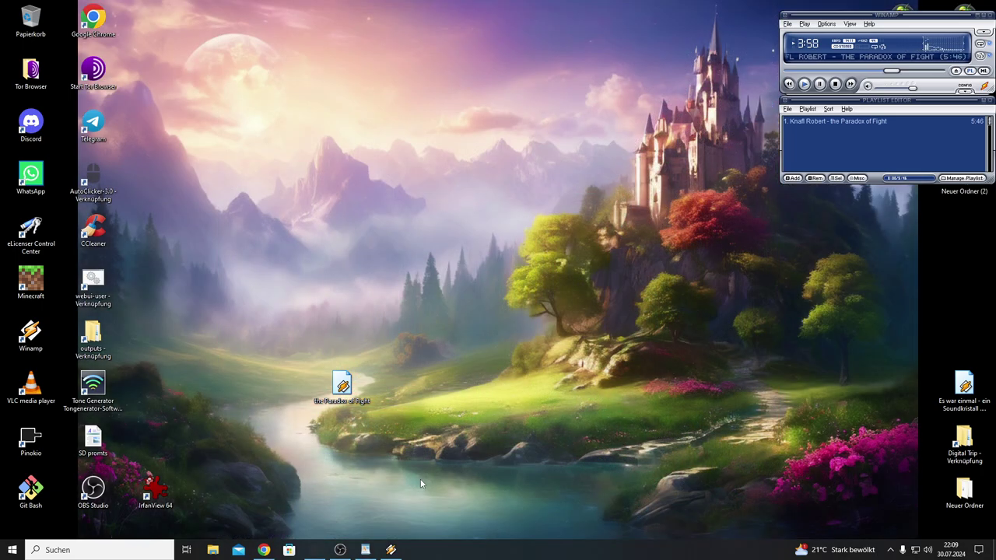
drag(344, 389, 734, 341)
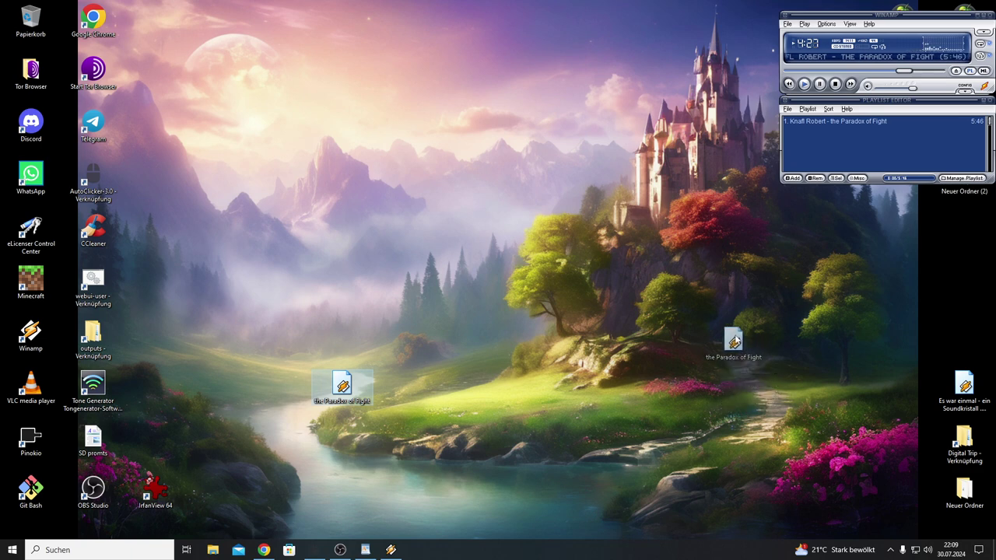
drag(735, 341, 593, 331)
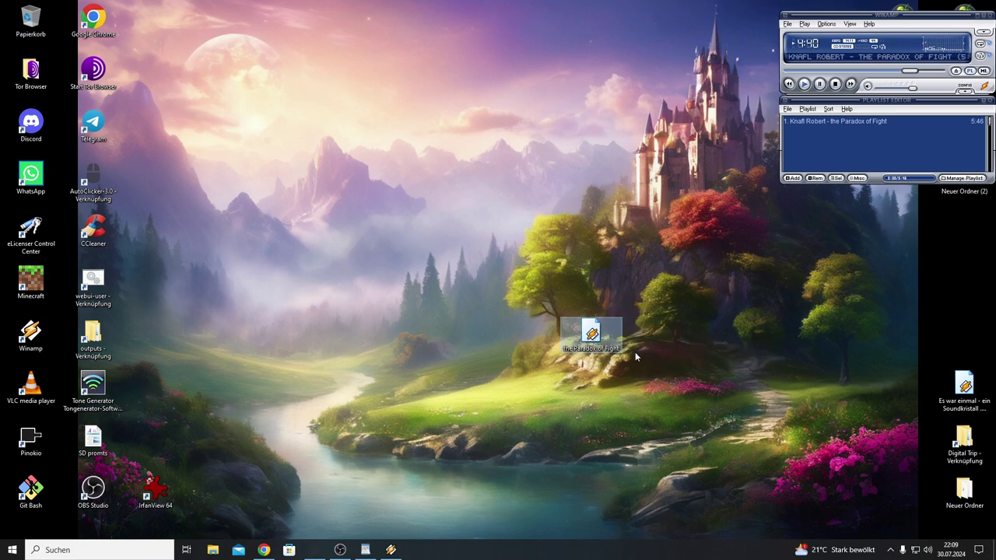
click(655, 350)
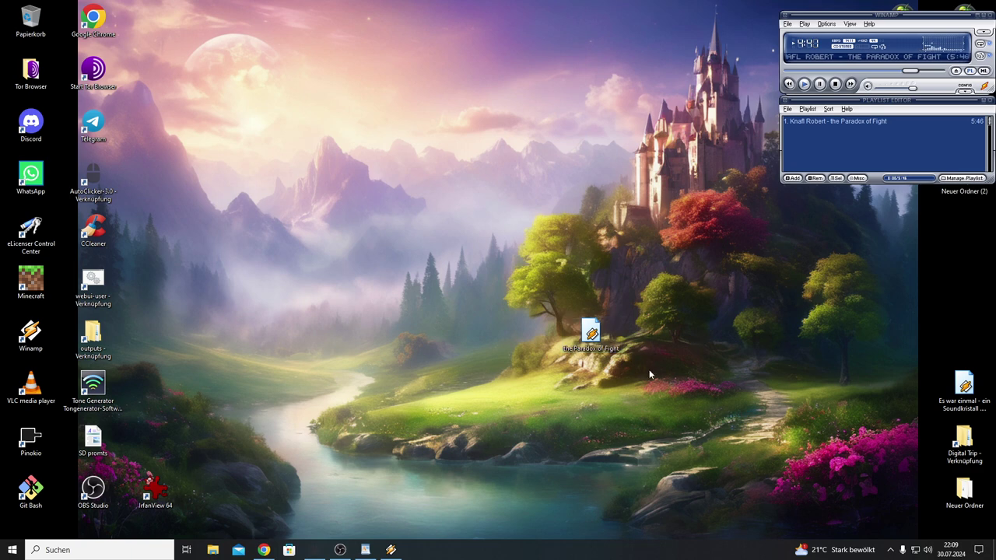
Move the "the Paradox of Fight" file above the IrfanView 64 shortcut and across the desktop to directly above the "Es war einmal" icon.
drag(593, 339, 155, 440)
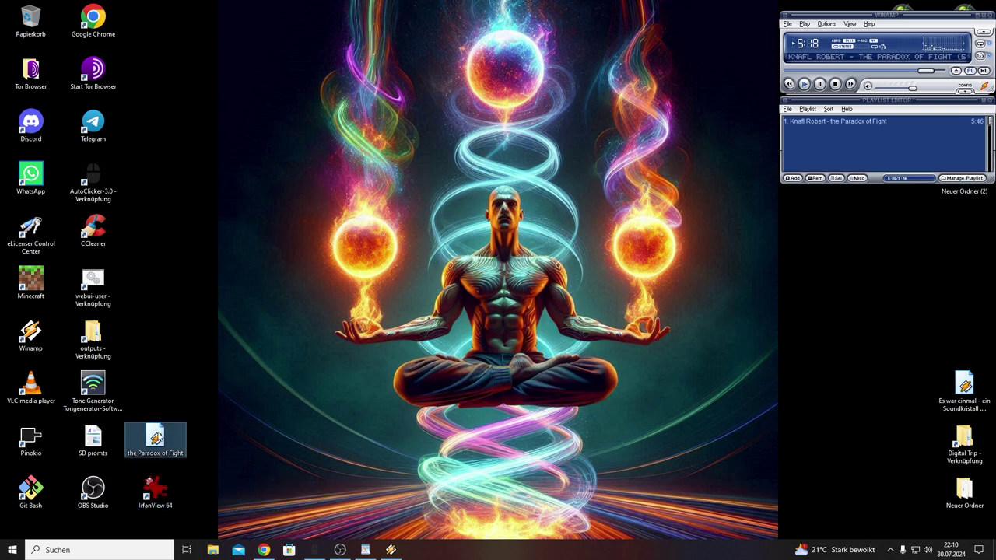
click(206, 490)
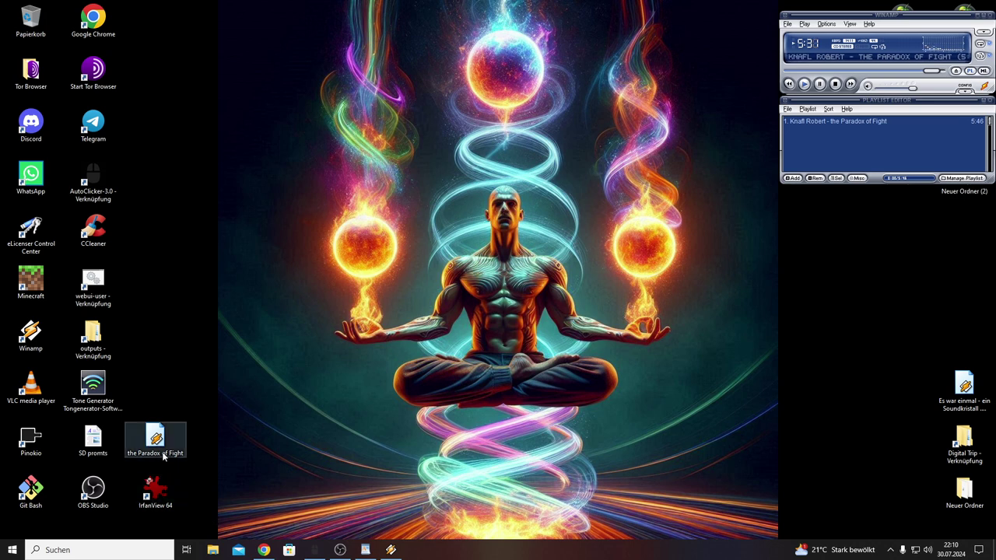
drag(160, 442, 478, 81)
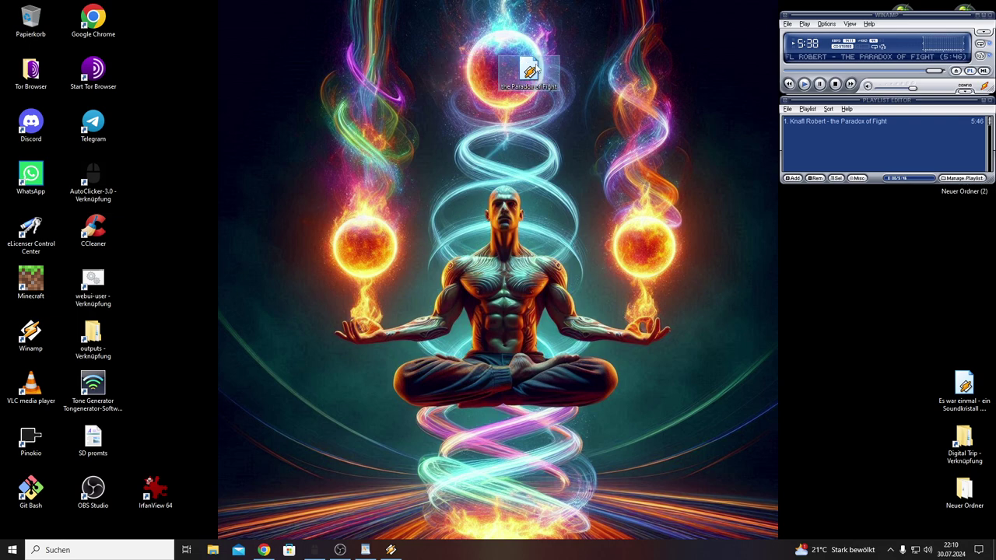
drag(554, 76, 957, 336)
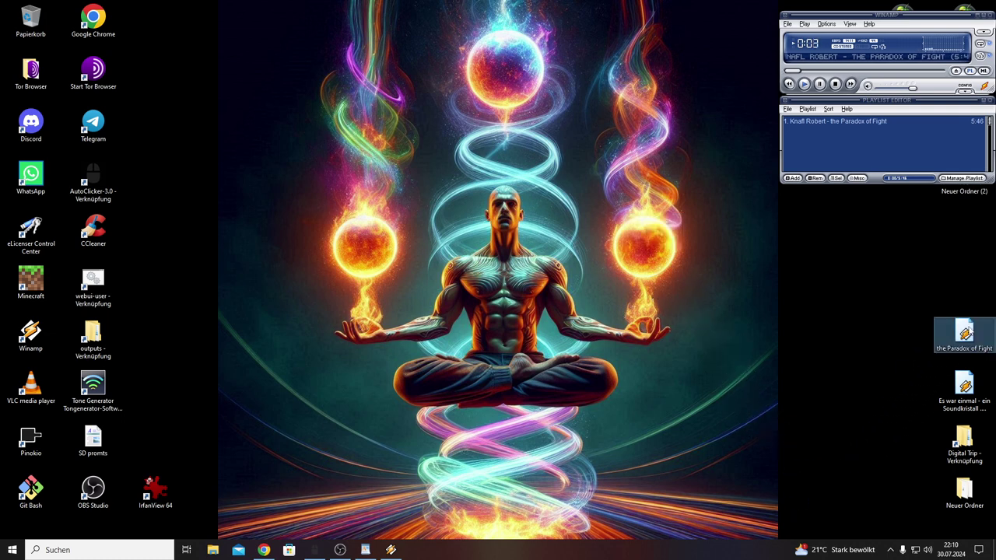
click(865, 391)
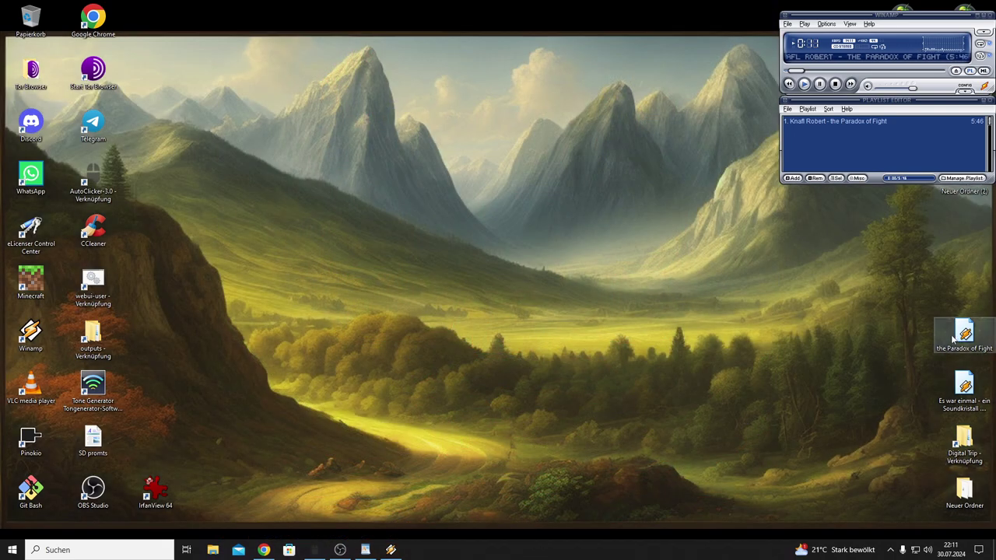
Move the "the Paradox of Fight" file back across the desktop to the bottom icon row, three columns beyond the IrfanView 64 shortcut.
drag(953, 338, 777, 330)
click(795, 370)
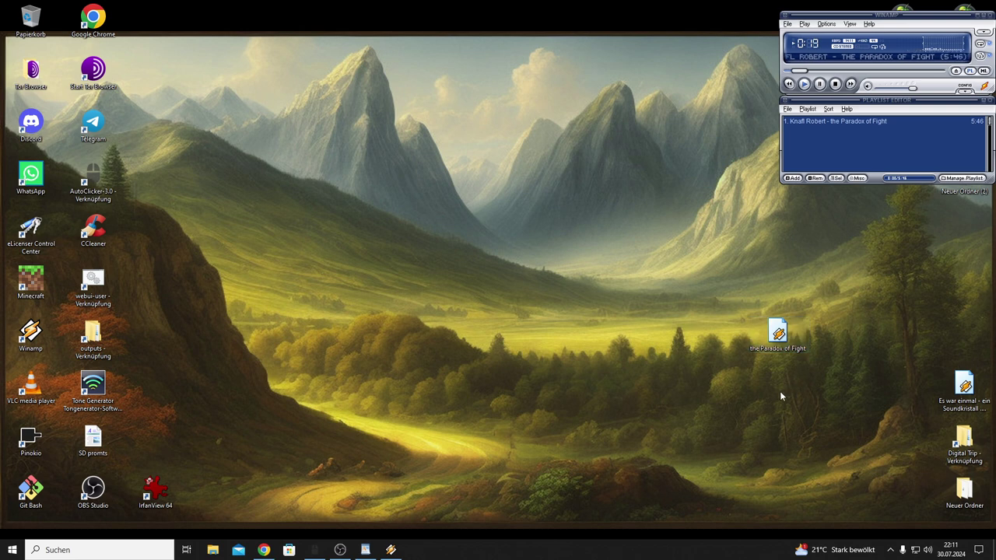
drag(775, 339, 486, 330)
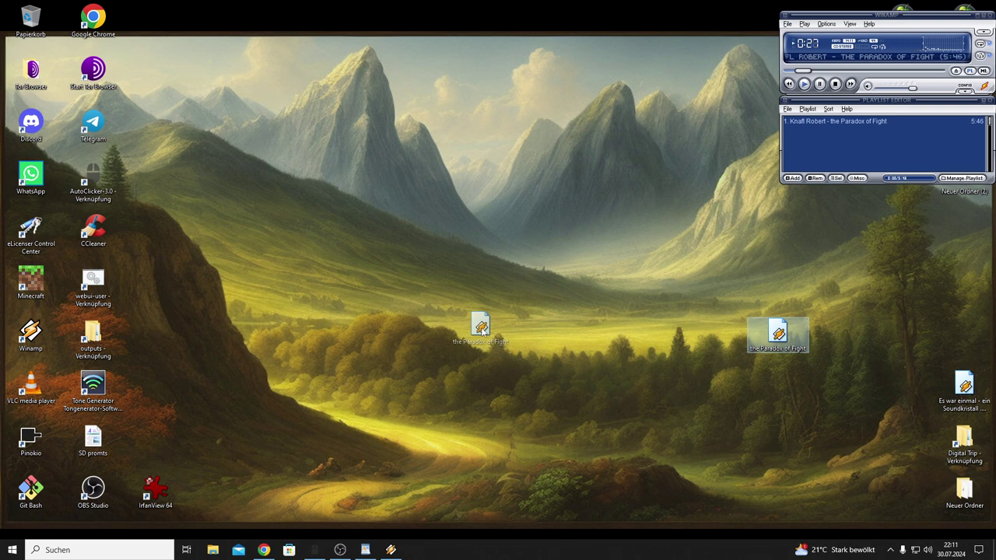
drag(482, 327, 587, 268)
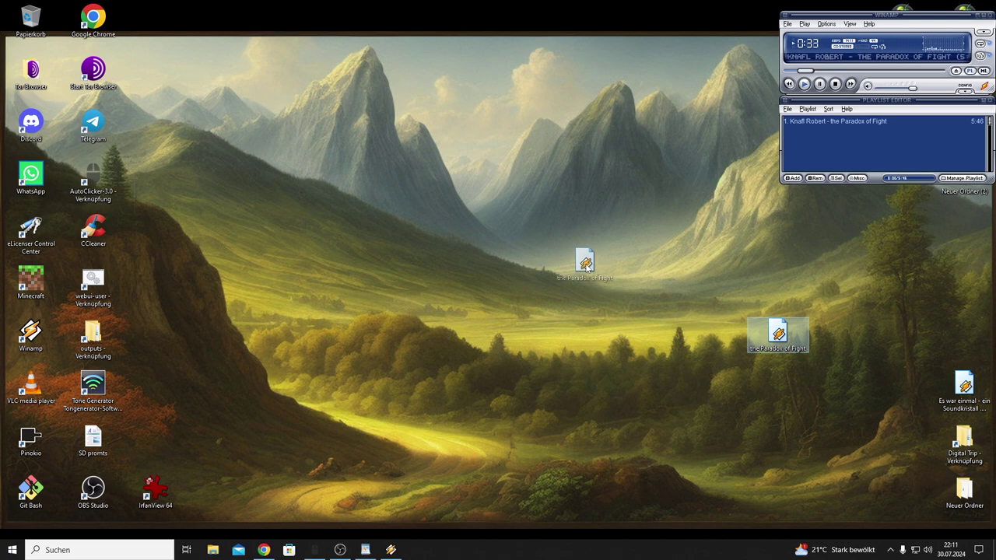
drag(587, 269, 291, 506)
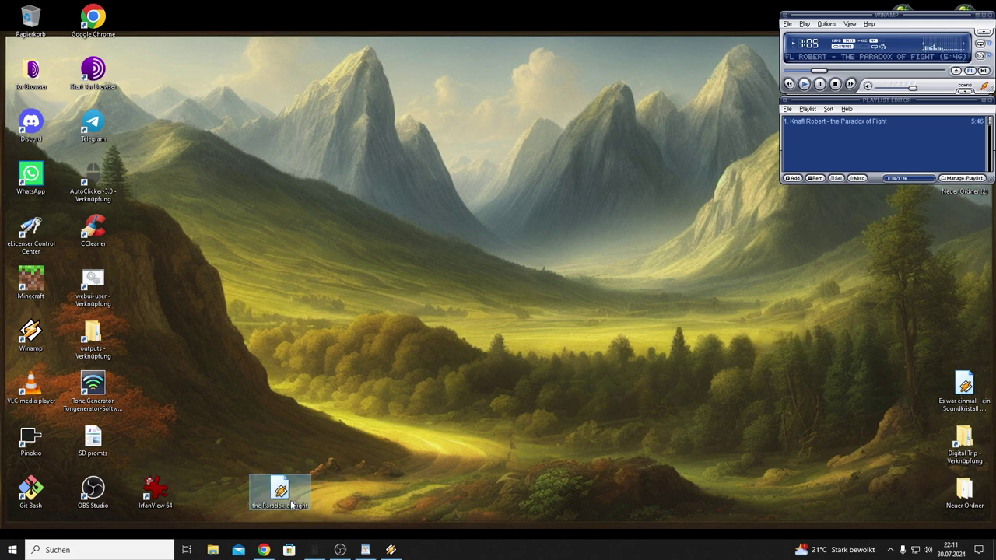
click(366, 499)
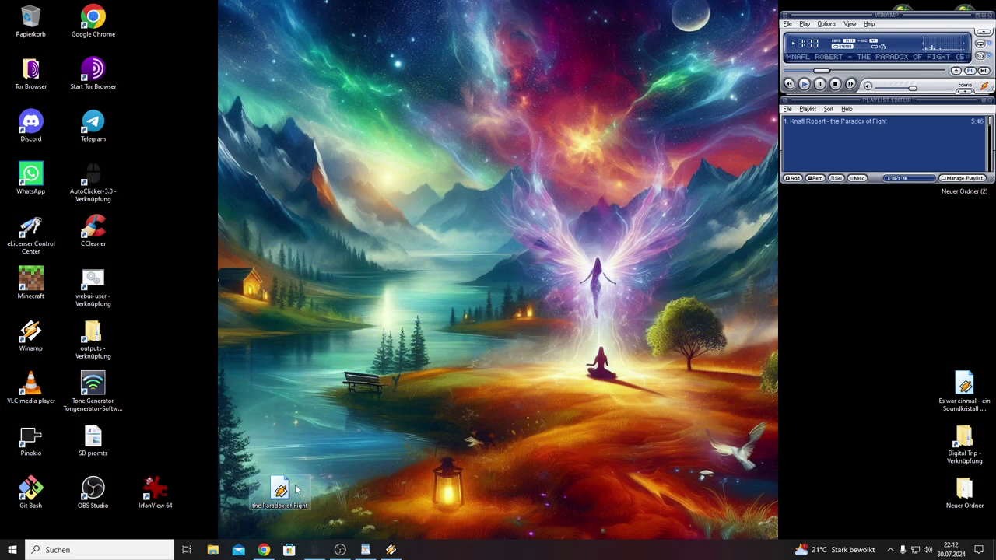
drag(287, 489, 352, 498)
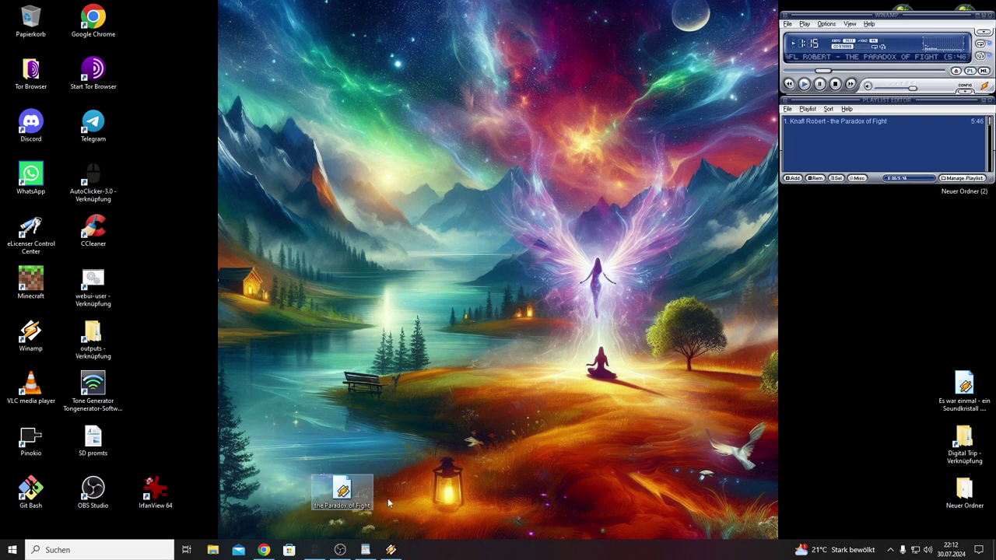
Move the "the Paradox of Fight" file past the lantern to below the wallpaper's dove, and back to six columns from the IrfanView 64 shortcut.
drag(354, 491, 669, 470)
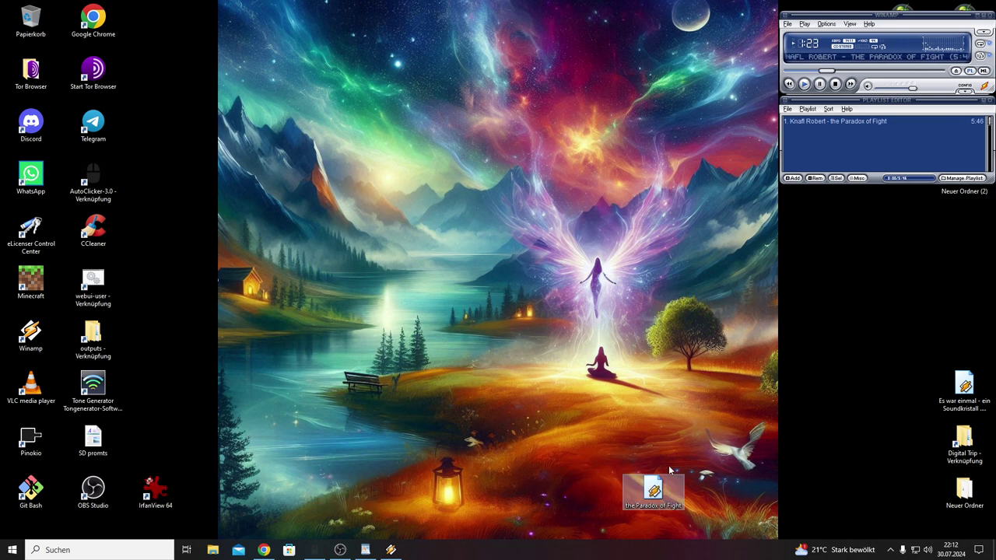
click(579, 498)
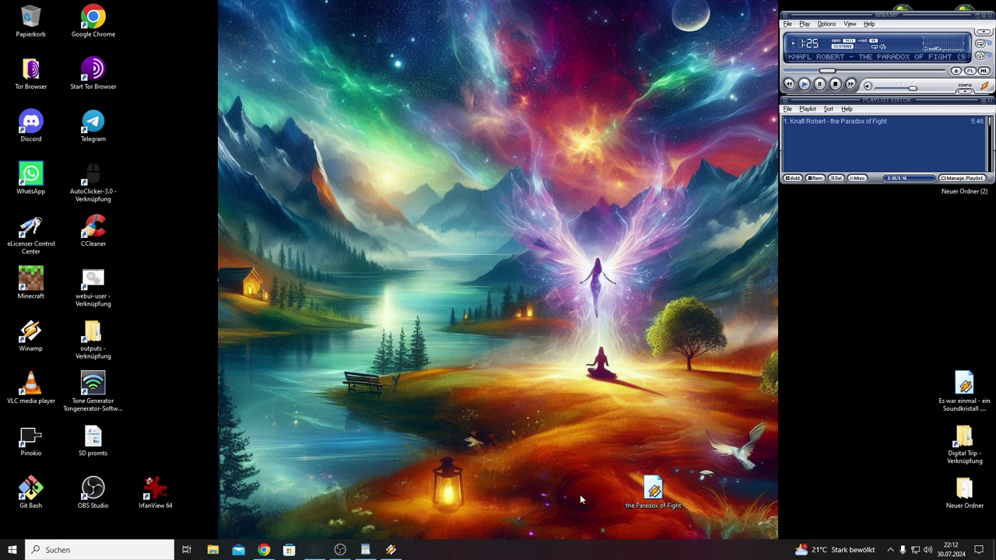
click(643, 502)
drag(632, 496, 487, 508)
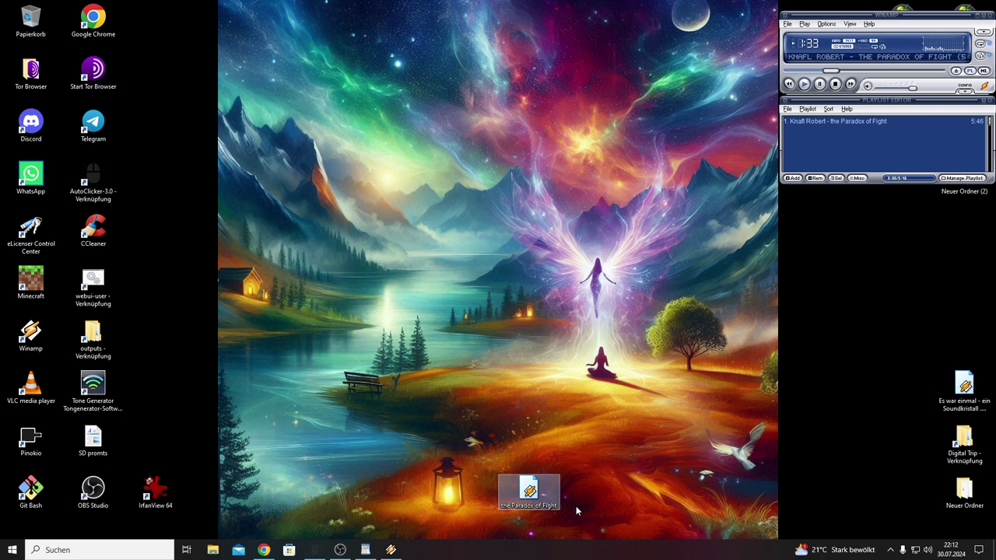
click(593, 502)
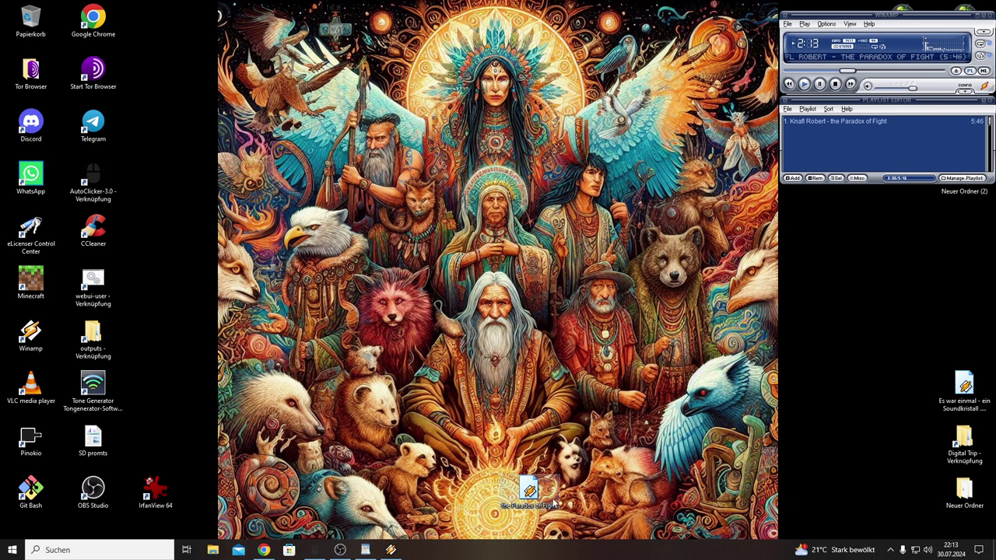
Move the "the Paradox of Fight" file one column closer to the IrfanView 64 shortcut and up to mid-desktop, level with the Winamp shortcut.
drag(537, 489, 465, 491)
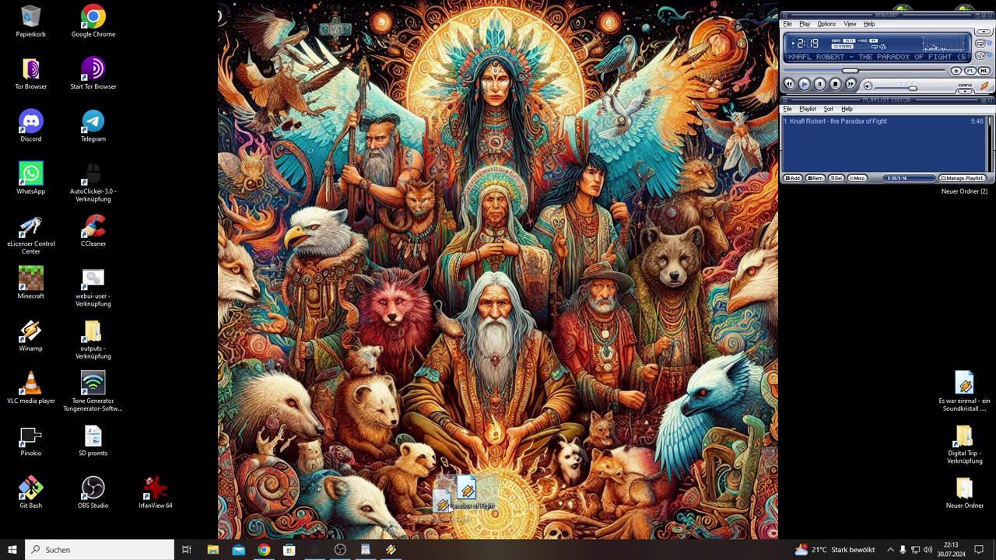
drag(444, 510, 485, 533)
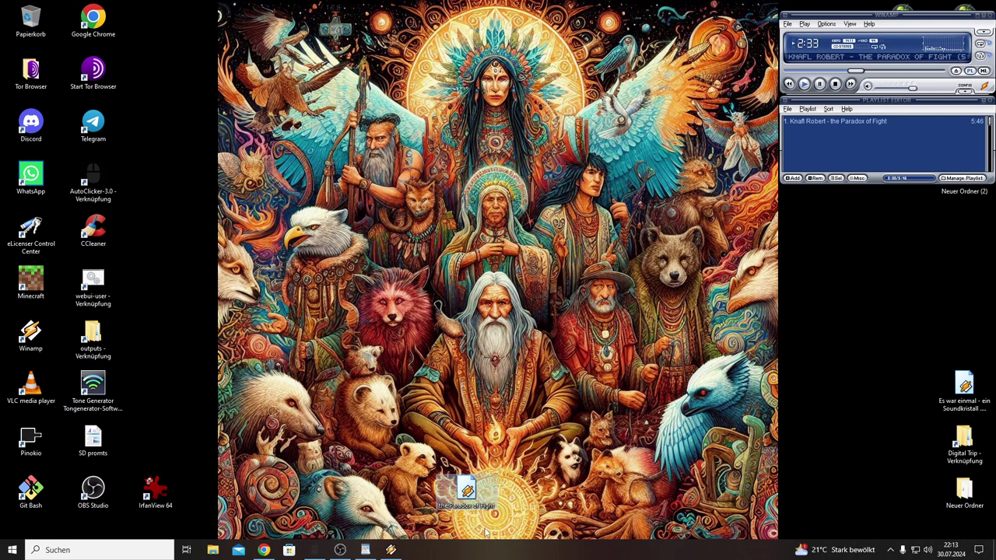
drag(469, 497, 526, 467)
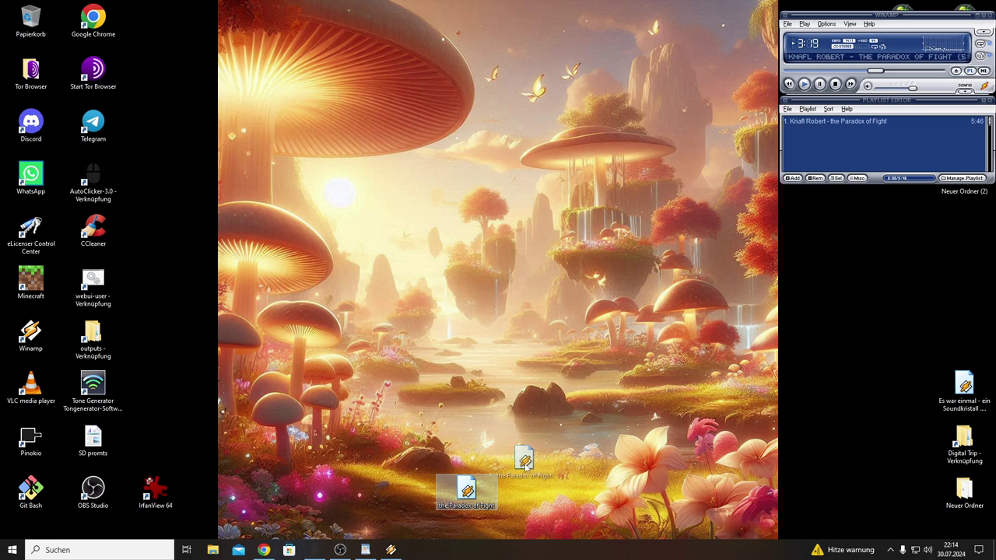
drag(526, 465, 504, 343)
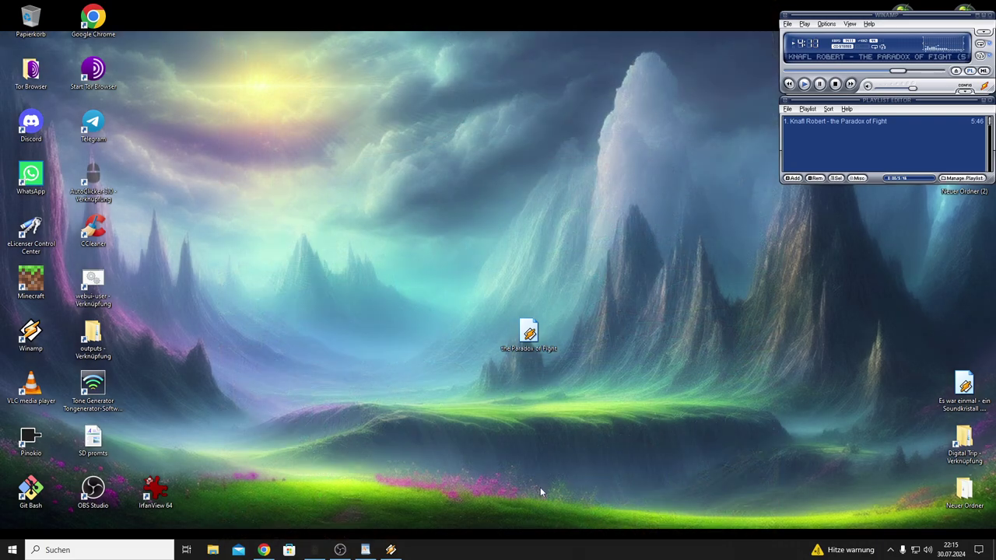
Move the "the Paradox of Fight" file down to the bottom icon row and across to three columns before the "Neuer Ordner" folder.
drag(534, 335, 550, 387)
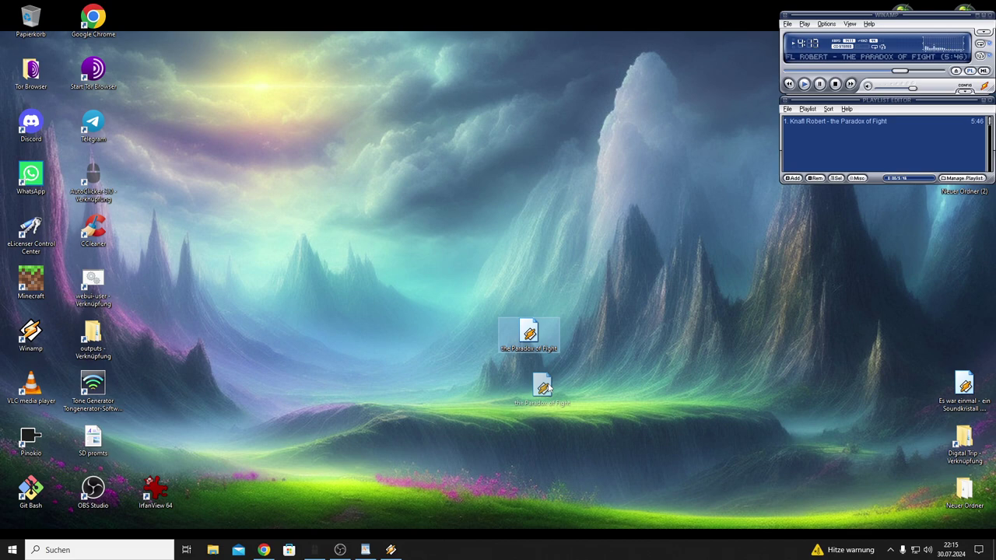
drag(548, 387, 519, 515)
drag(569, 514, 780, 508)
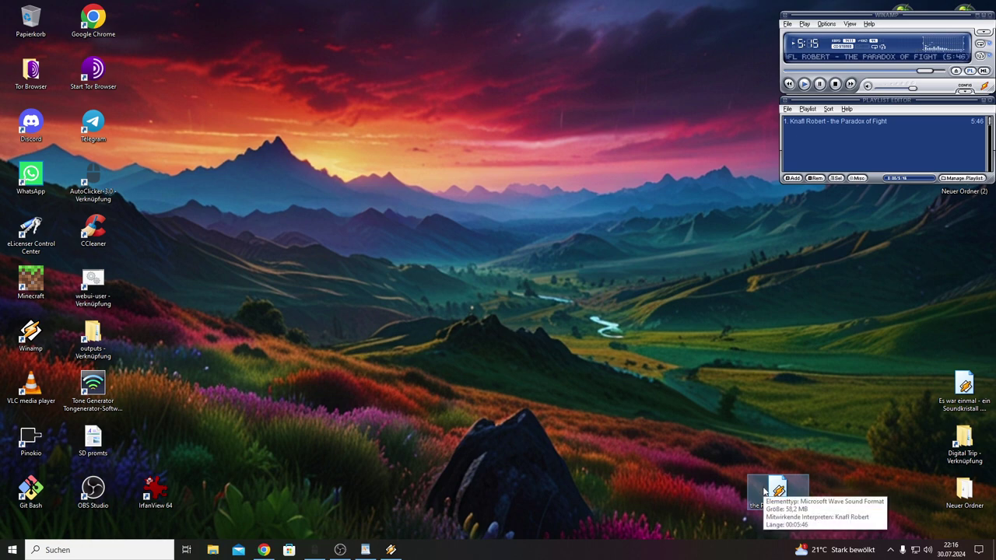
Move the "the Paradox of Fight" file back along the bottom icon row onto the wallpaper's dark rock, and stop the track in Winamp.
drag(764, 490, 470, 494)
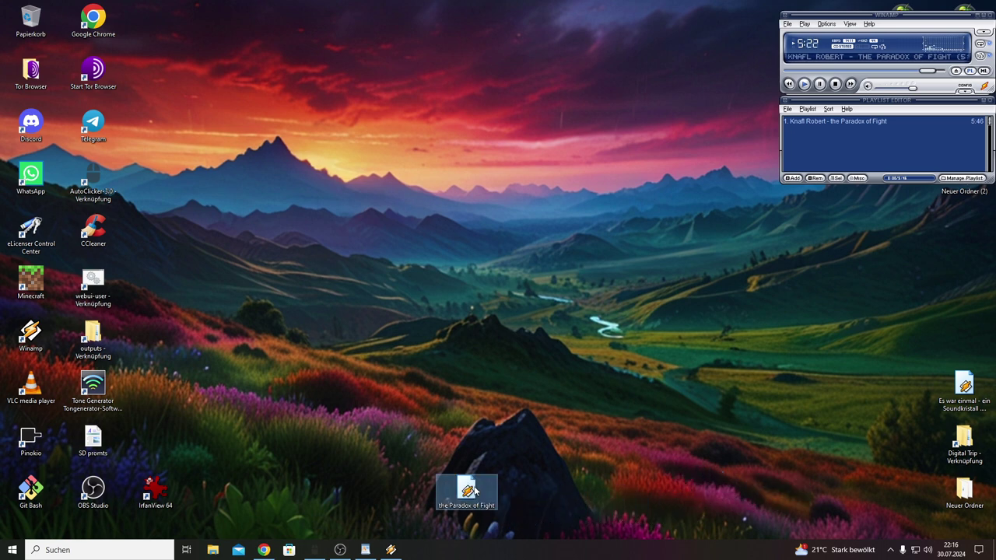
click(583, 527)
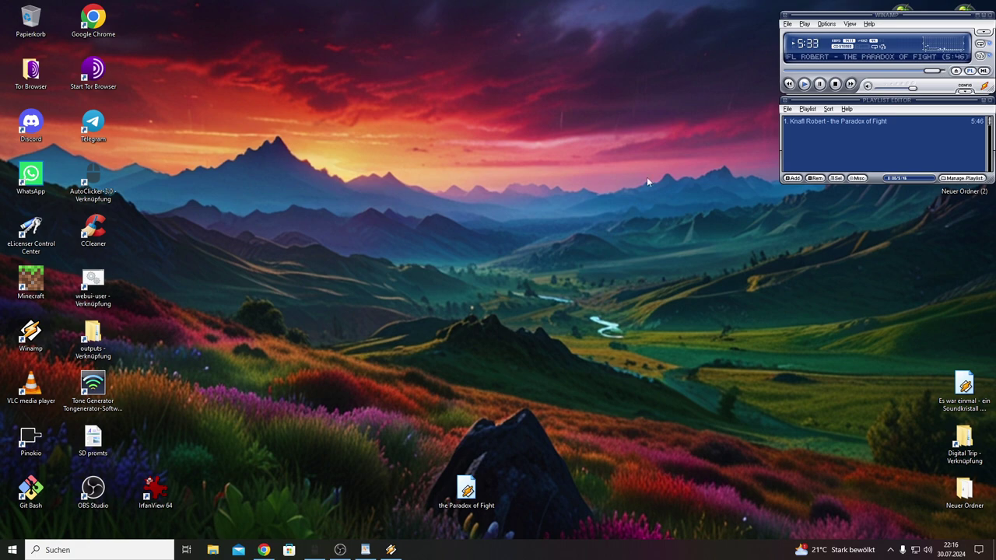
click(835, 84)
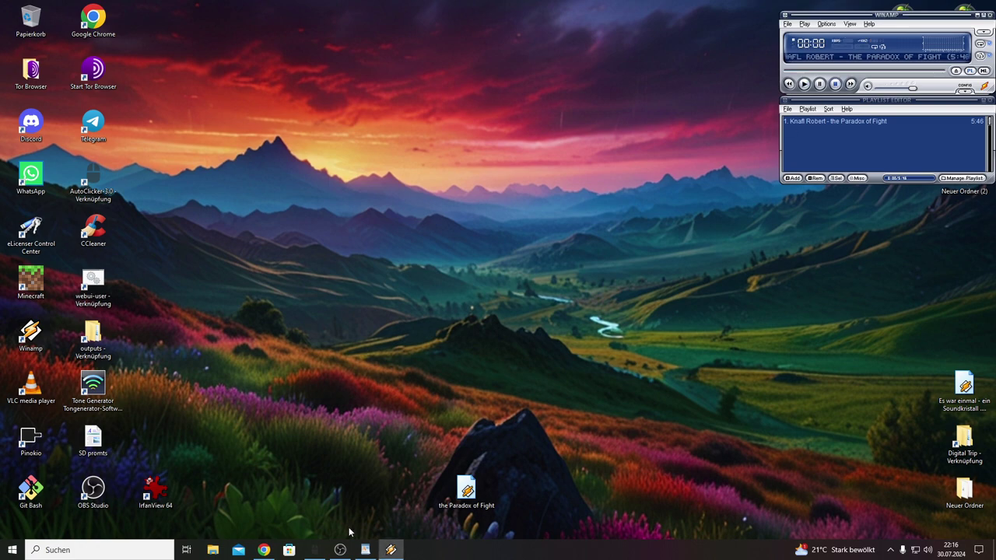